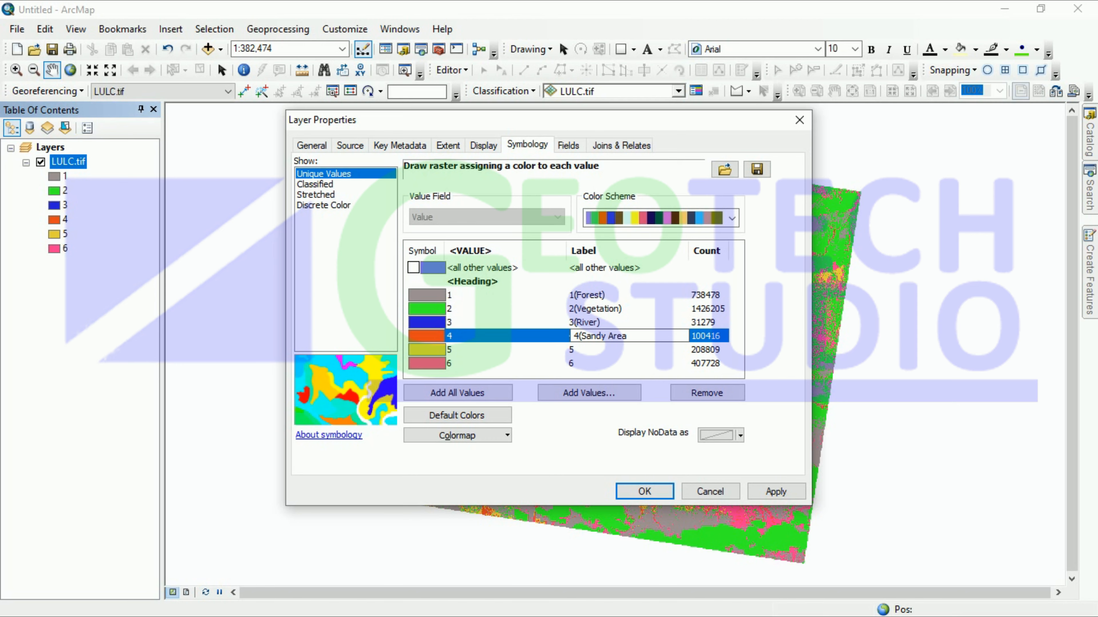
Step: Confirm the Sandy Area label, name classes 5 and 6 Agriculture Land and Settlements, apply, then minimize ArcMap
{"action": "key", "text": "Return"}
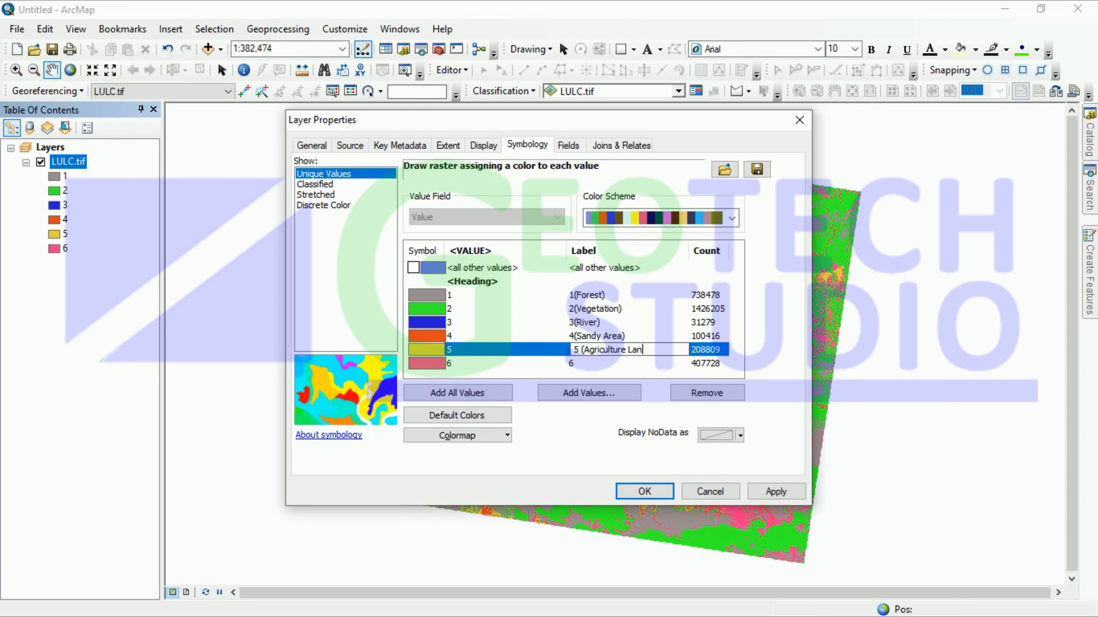
{"action": "key", "text": "Return"}
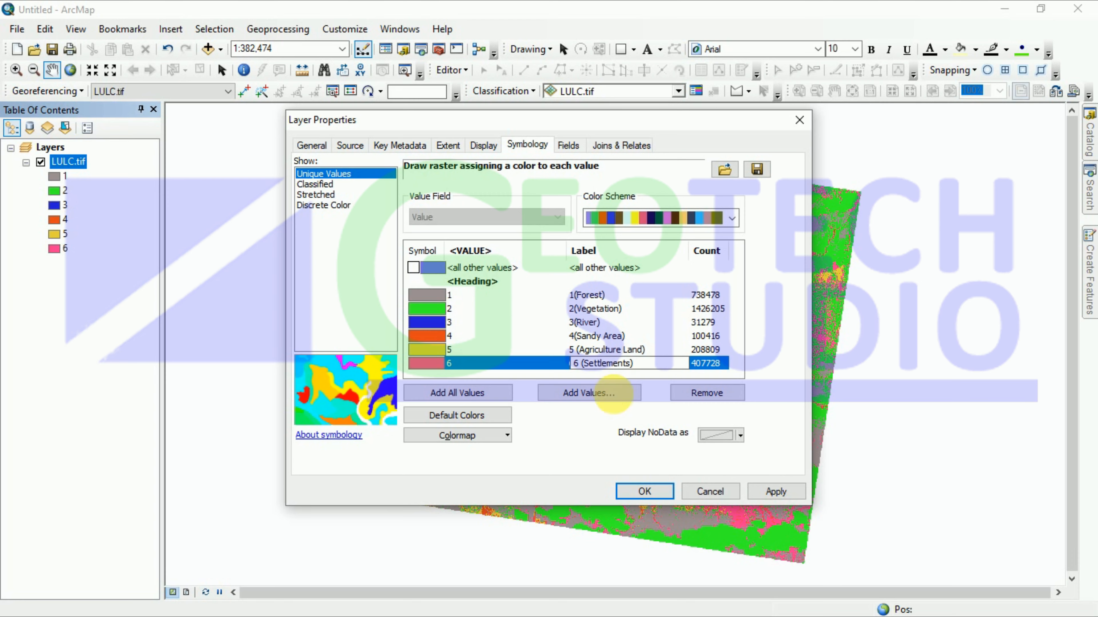
{"action": "left_click", "coordinate": [756, 492]}
{"action": "left_click", "coordinate": [644, 492]}
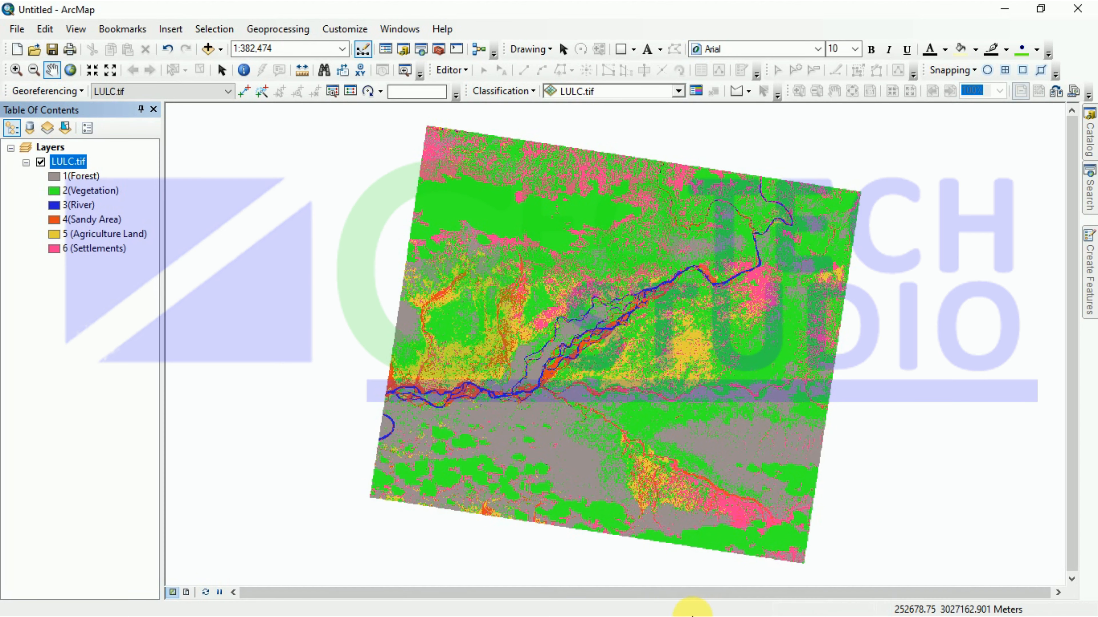
{"action": "left_click", "coordinate": [1002, 14]}
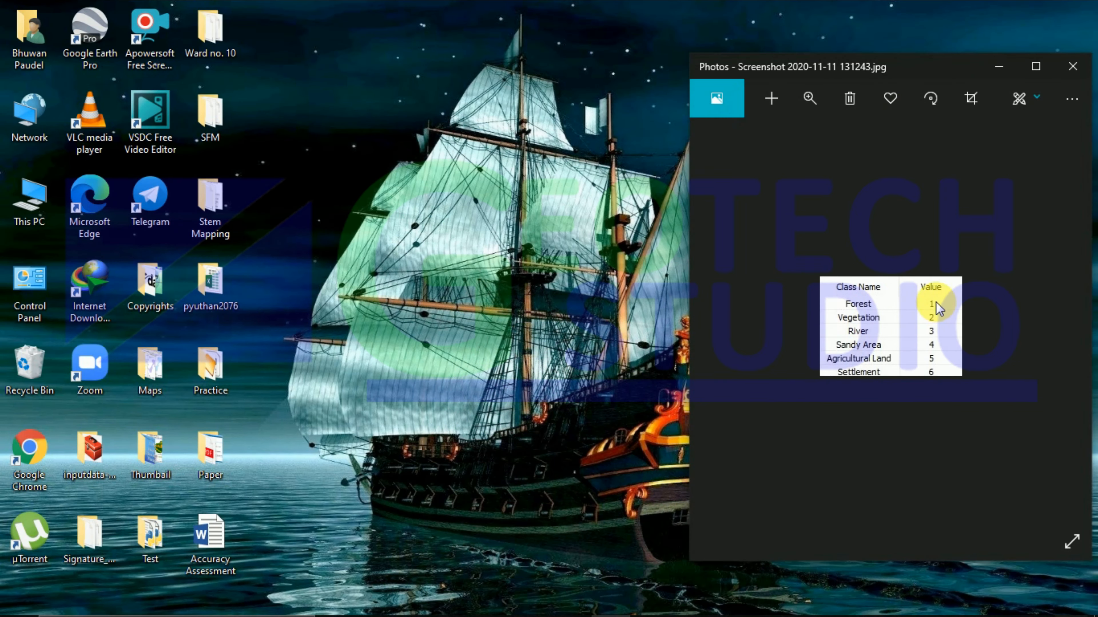
Step: Compare the class-value table in Photos with the map, close it, and maximize ArcMap again
{"action": "mouse_move", "coordinate": [527, 605]}
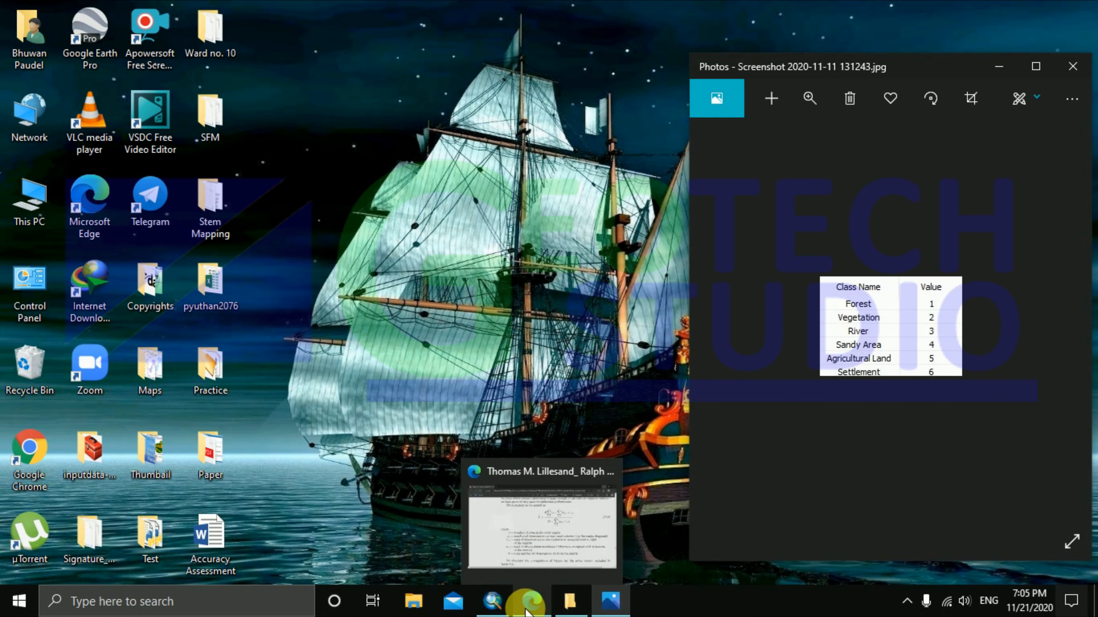
{"action": "left_click", "coordinate": [495, 601]}
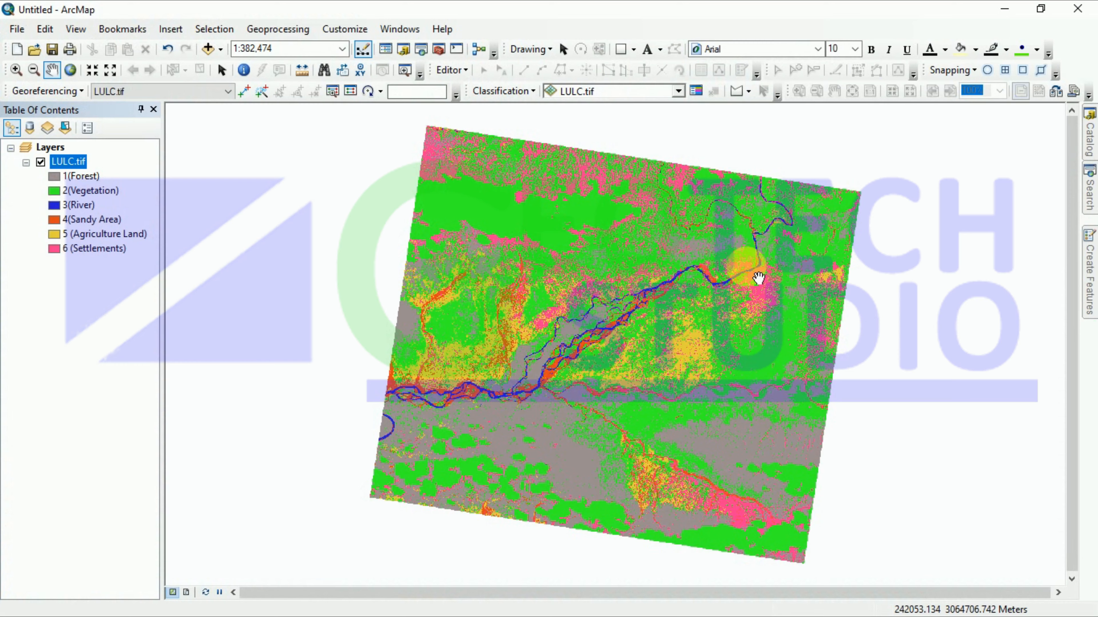
{"action": "left_click", "coordinate": [1040, 13]}
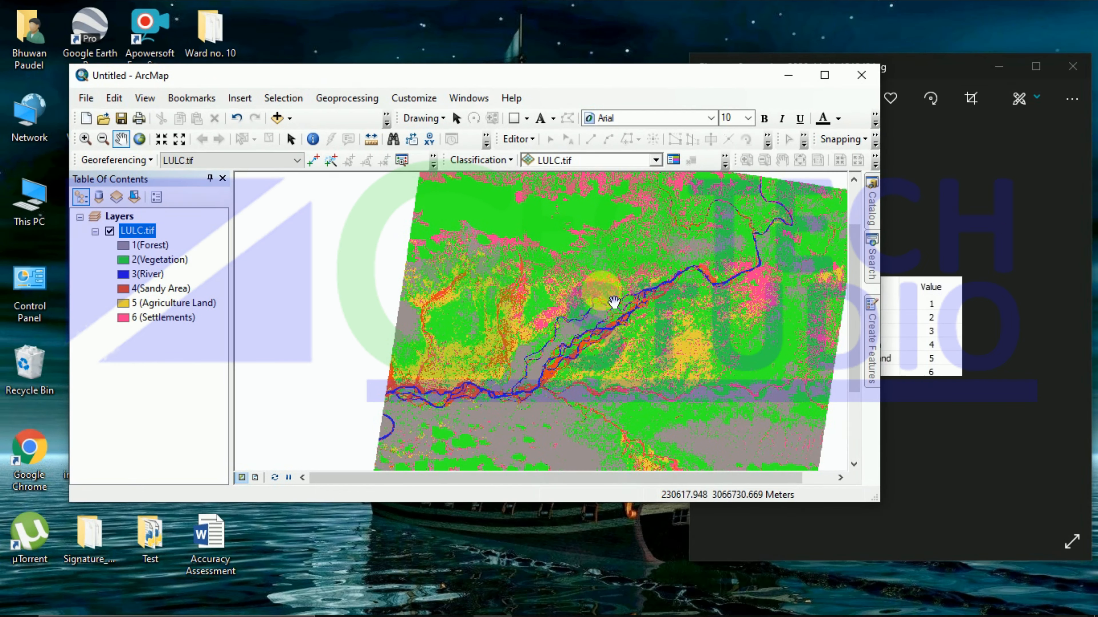
{"action": "left_click", "coordinate": [934, 65]}
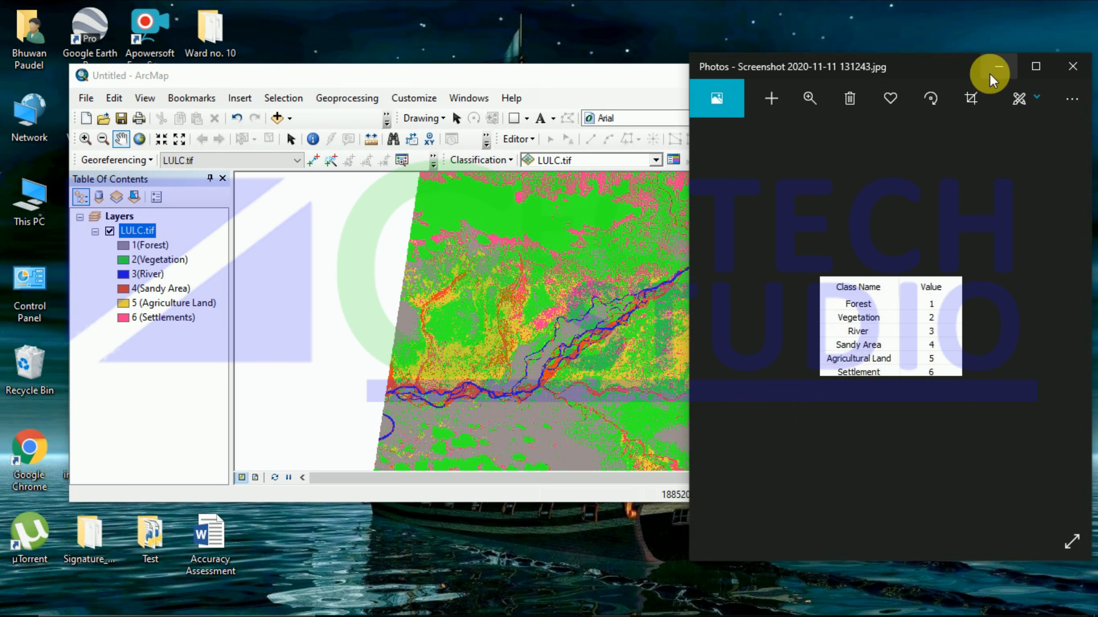
{"action": "left_click", "coordinate": [619, 59]}
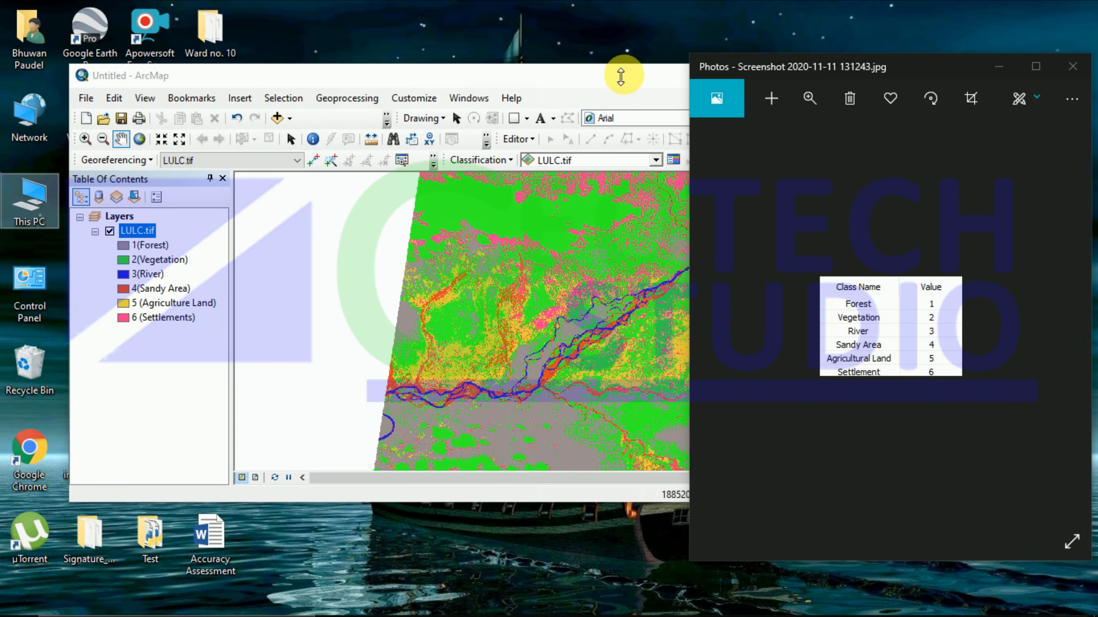
{"action": "left_click", "coordinate": [620, 76]}
{"action": "left_click", "coordinate": [1071, 70]}
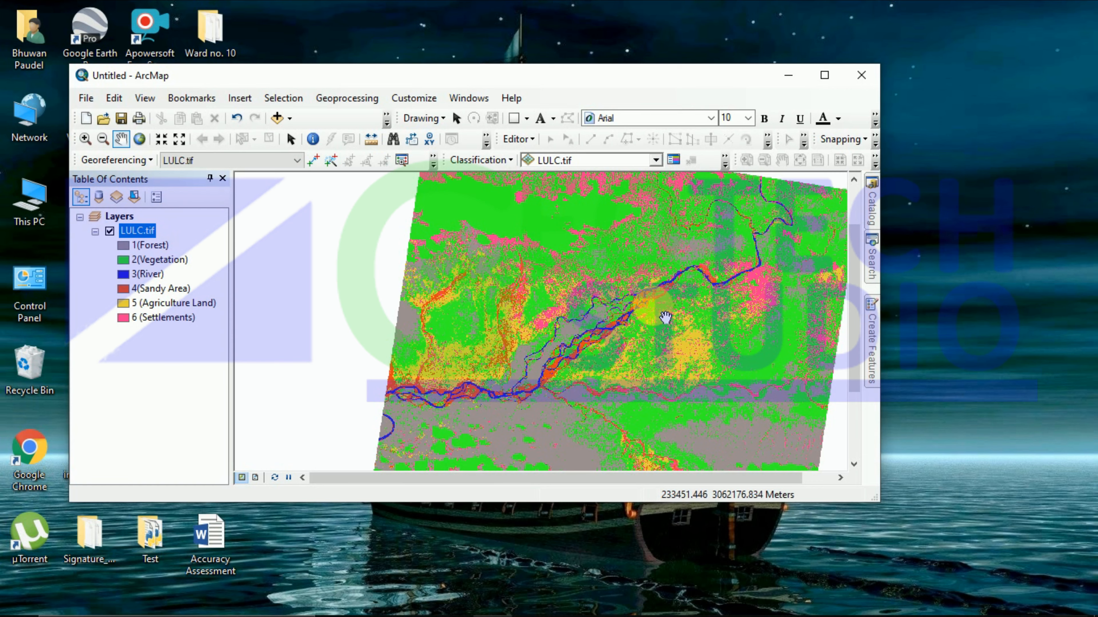
{"action": "left_click", "coordinate": [823, 76]}
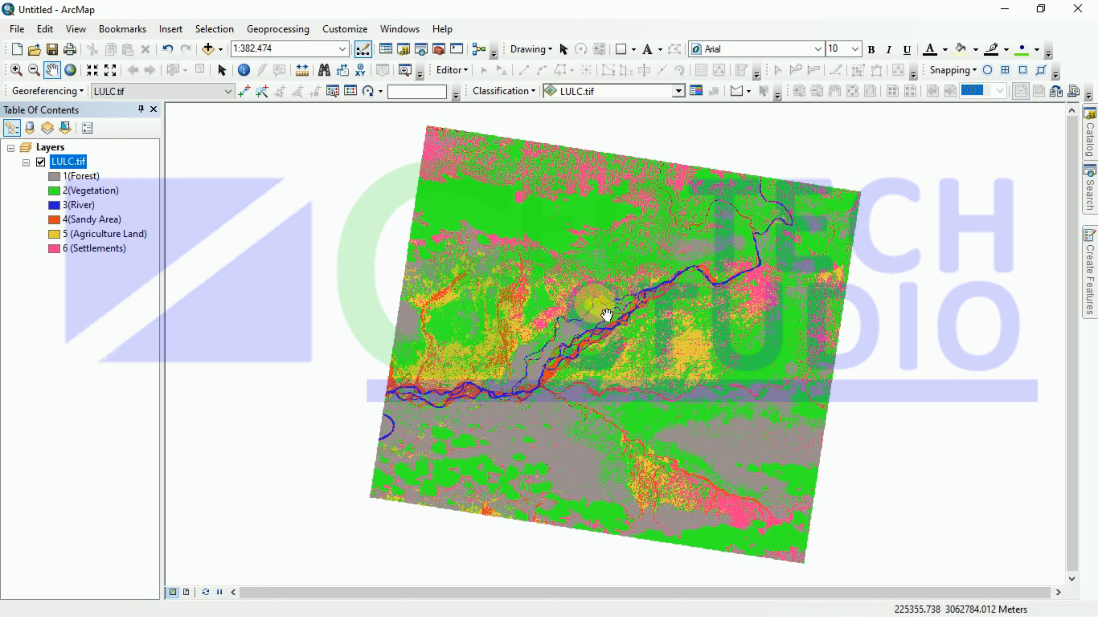
Step: In Catalog, start a new shapefile in F:\GeoTech Studio\Accuracy Assessment
{"action": "left_click", "coordinate": [1087, 277]}
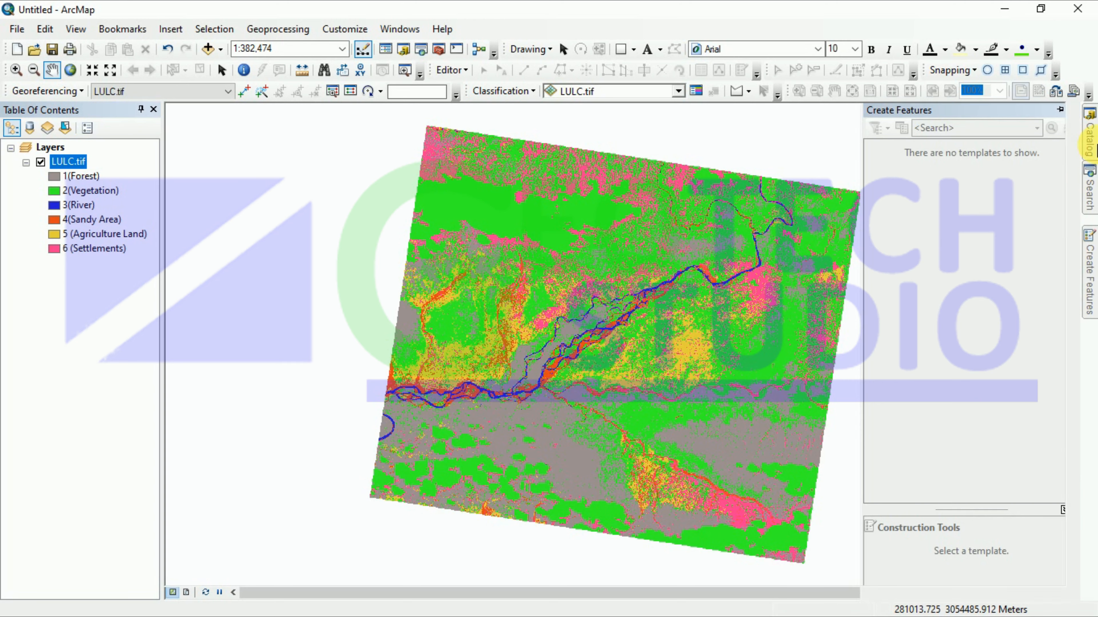
{"action": "left_click", "coordinate": [1090, 119]}
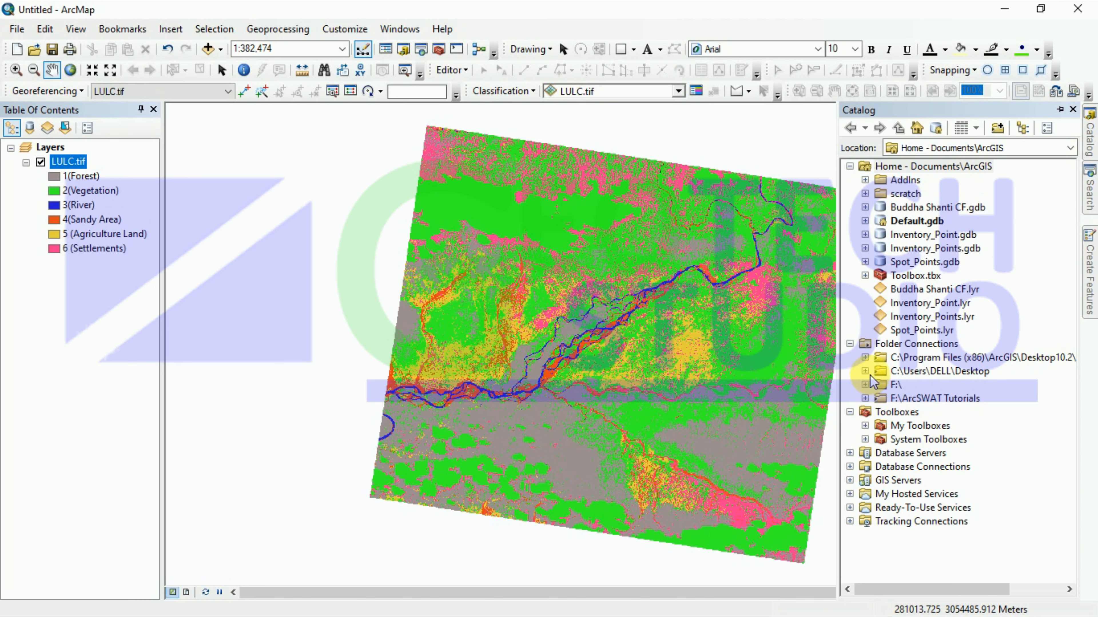
{"action": "double_click", "coordinate": [880, 384]}
{"action": "double_click", "coordinate": [917, 412]}
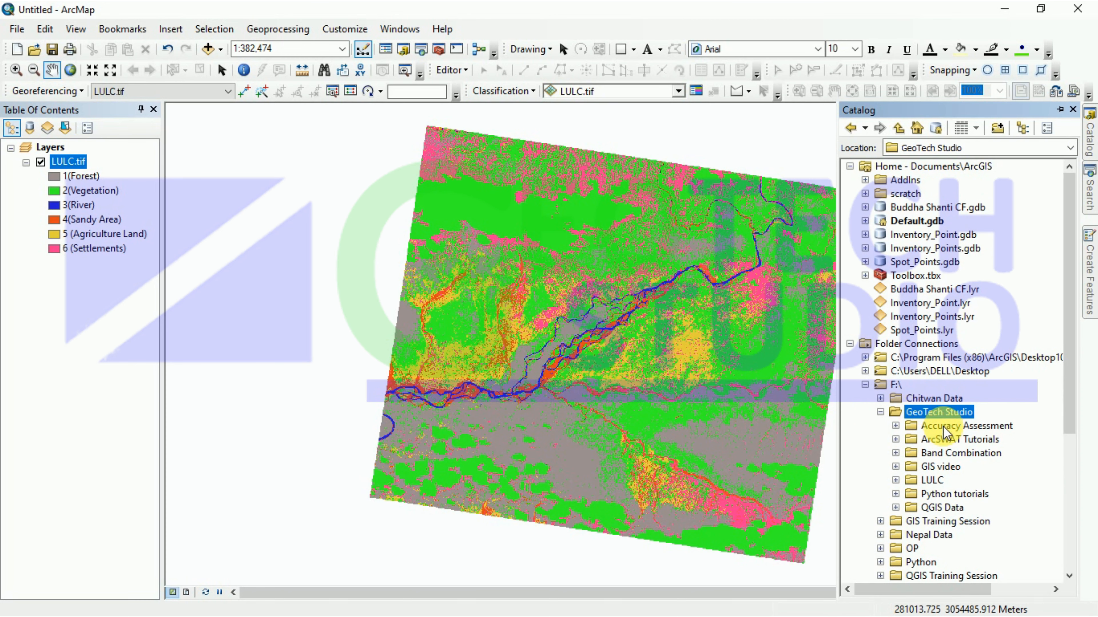
{"action": "left_click", "coordinate": [943, 433]}
{"action": "right_click", "coordinate": [943, 433]}
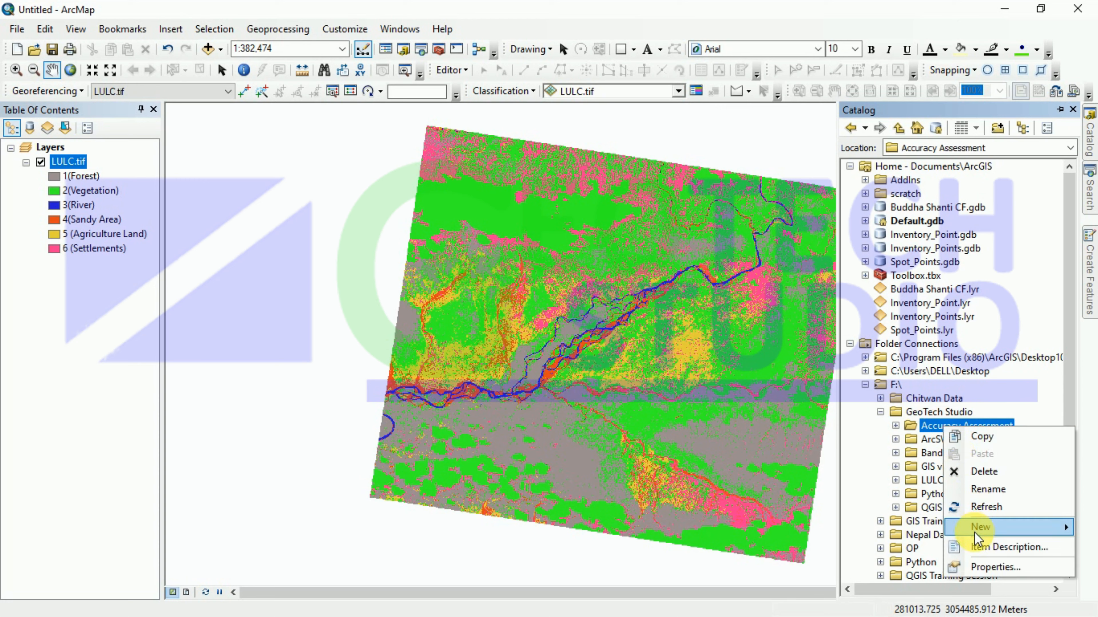
{"action": "mouse_move", "coordinate": [977, 536]}
{"action": "left_click", "coordinate": [800, 481]}
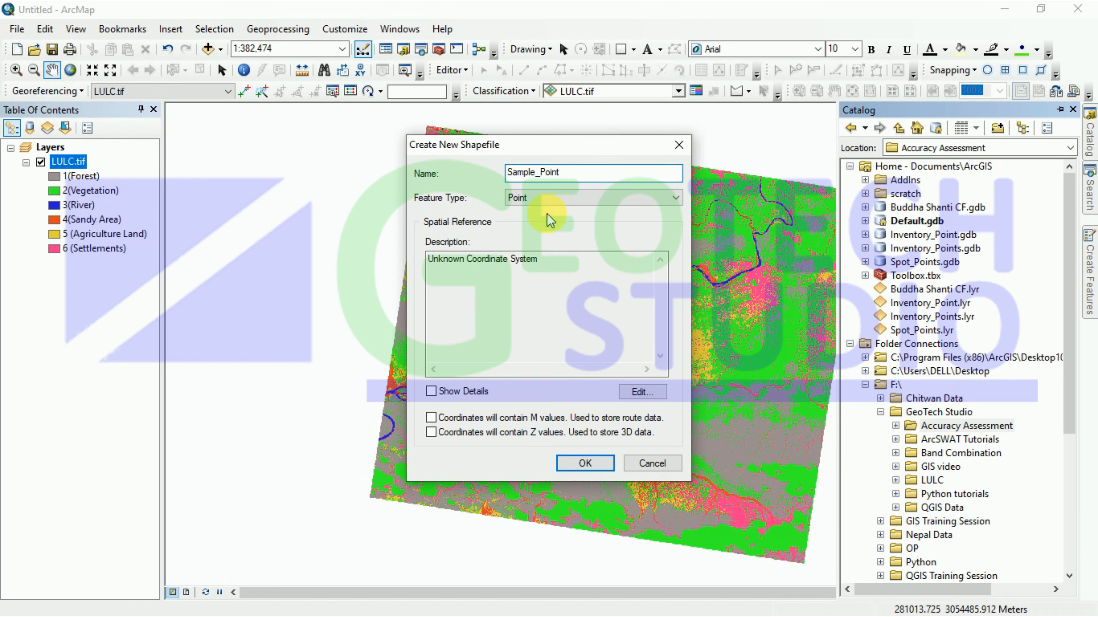
Step: Create Sample_Point as a Point shapefile in WGS 1984 UTM Zone 45N
{"action": "left_click", "coordinate": [559, 198]}
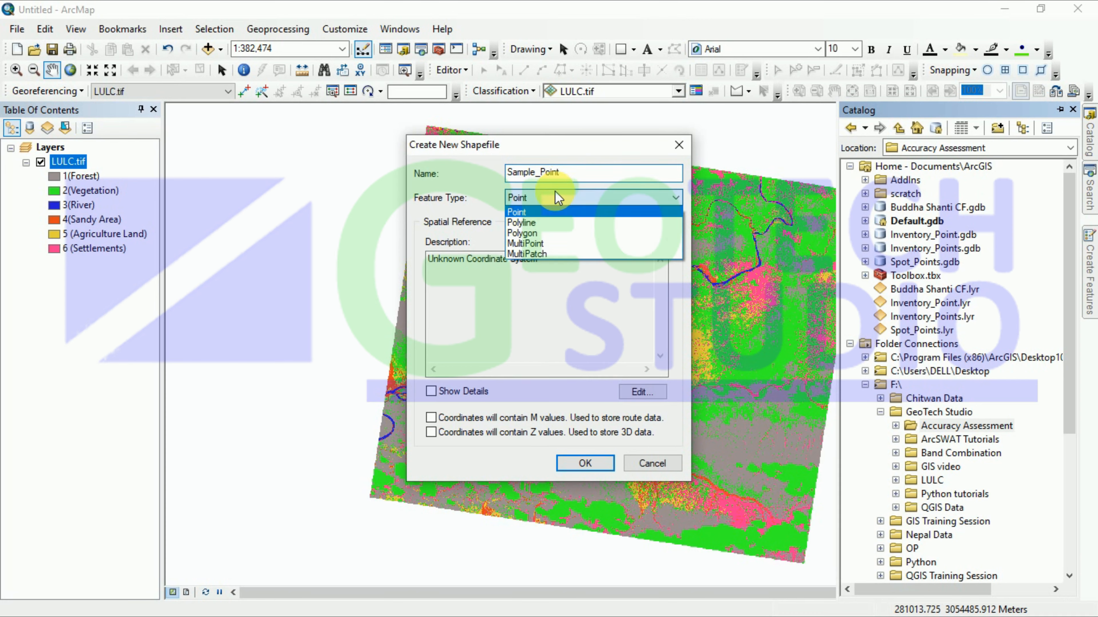
{"action": "left_click", "coordinate": [552, 211]}
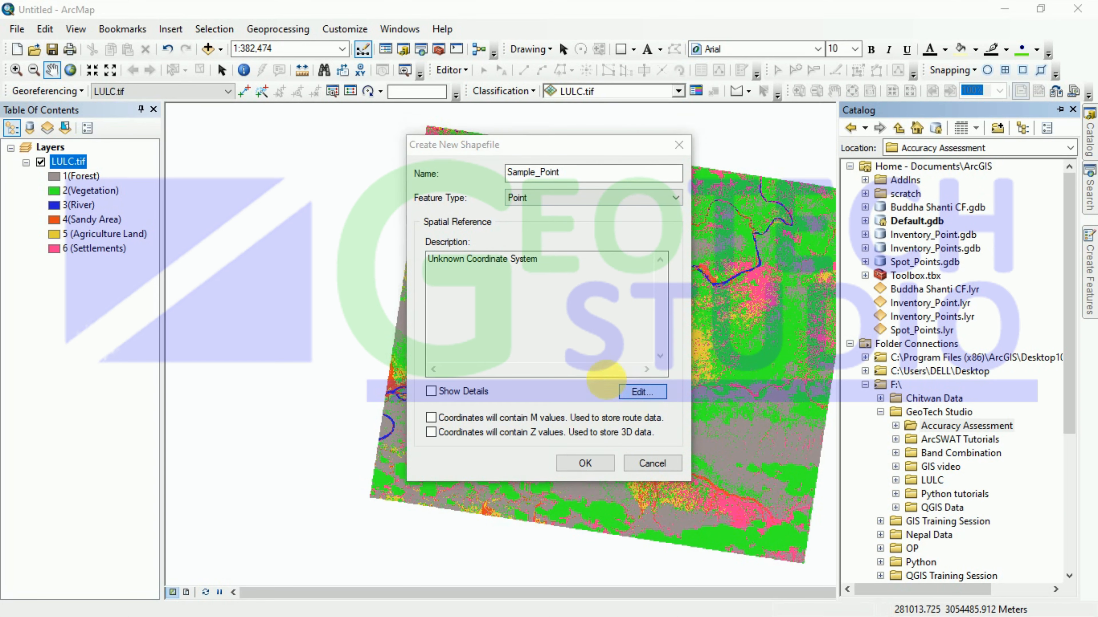
{"action": "left_click", "coordinate": [643, 391]}
{"action": "left_click", "coordinate": [489, 231]}
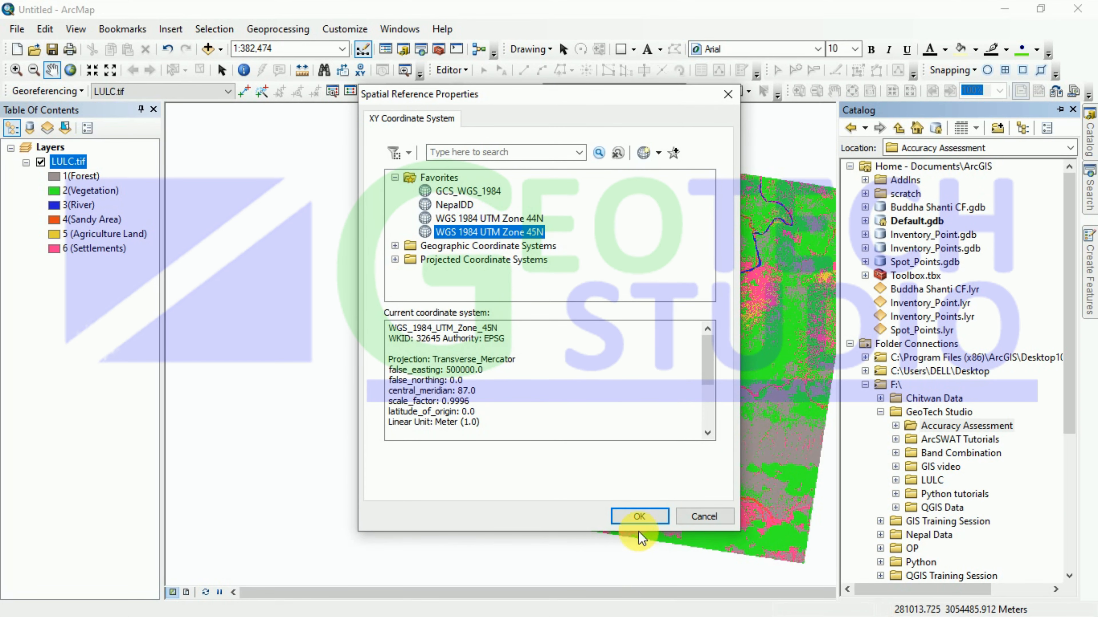
{"action": "left_click", "coordinate": [637, 516]}
{"action": "left_click", "coordinate": [579, 463]}
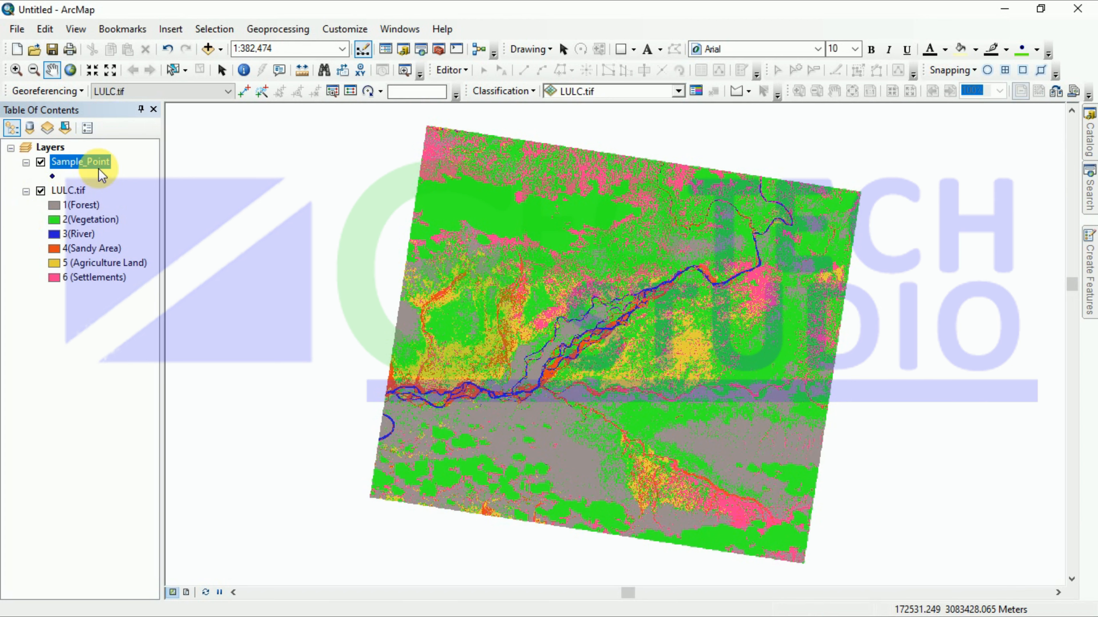
Step: Zoom in and out over the LULC raster, then commit the layer name Sample_Point
{"action": "right_click", "coordinate": [62, 162]}
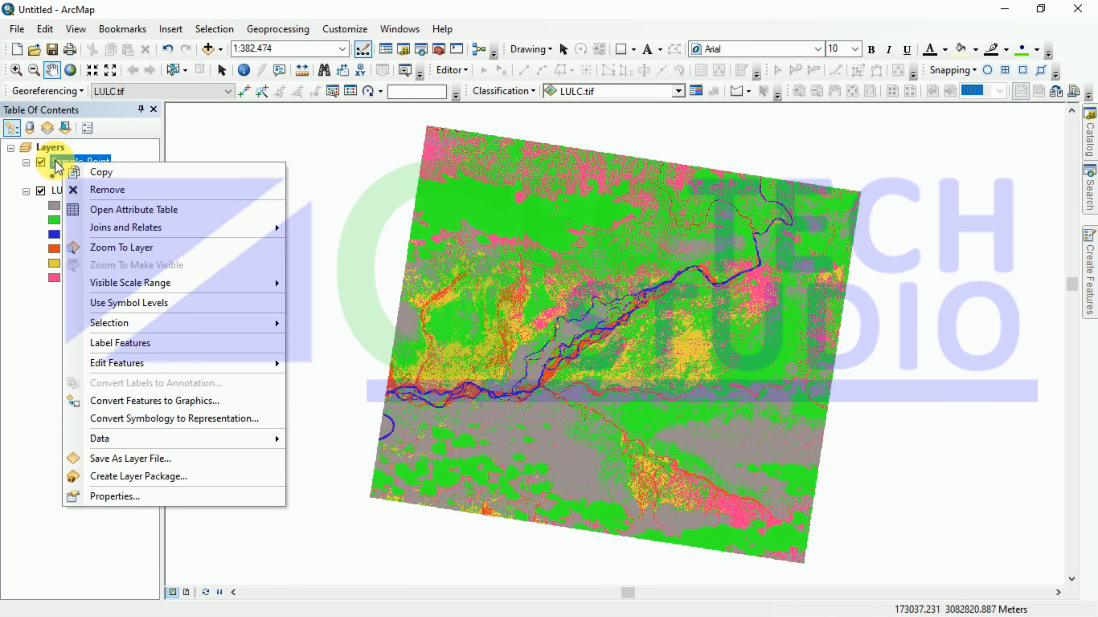
{"action": "left_click", "coordinate": [56, 161]}
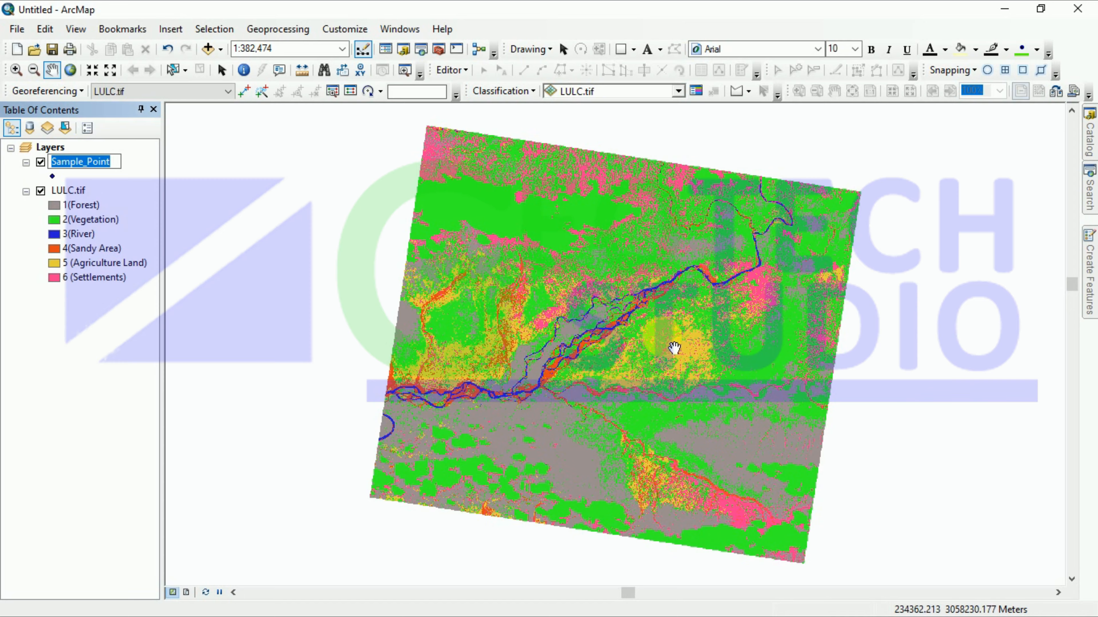
{"action": "scroll", "coordinate": [674, 348], "scroll_direction": "up", "scroll_amount": 7}
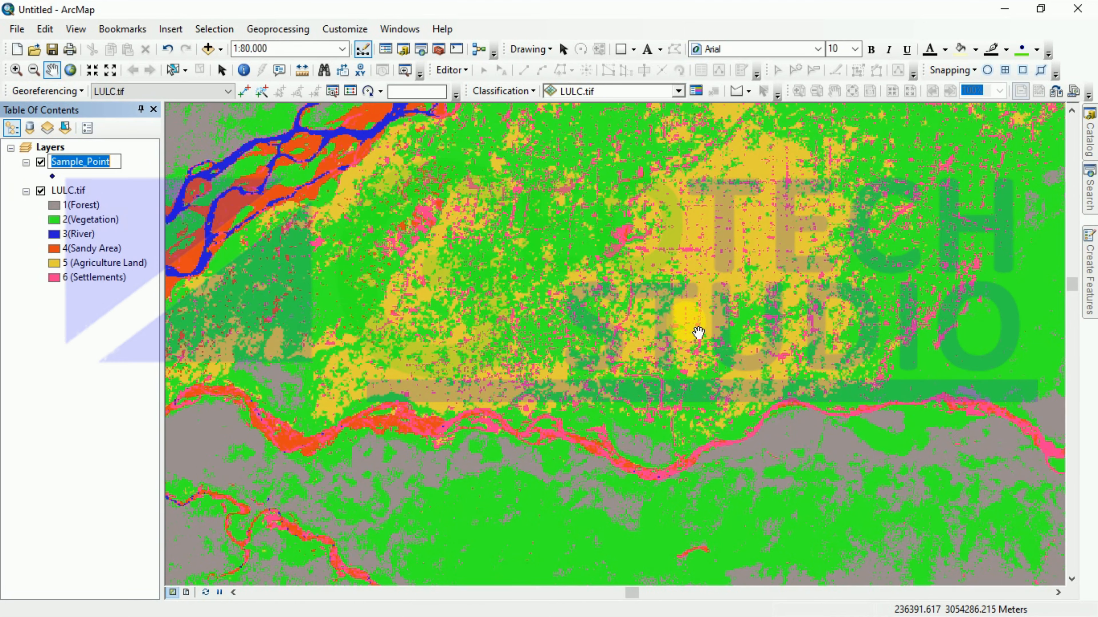
{"action": "scroll", "coordinate": [694, 331], "scroll_direction": "up", "scroll_amount": 5}
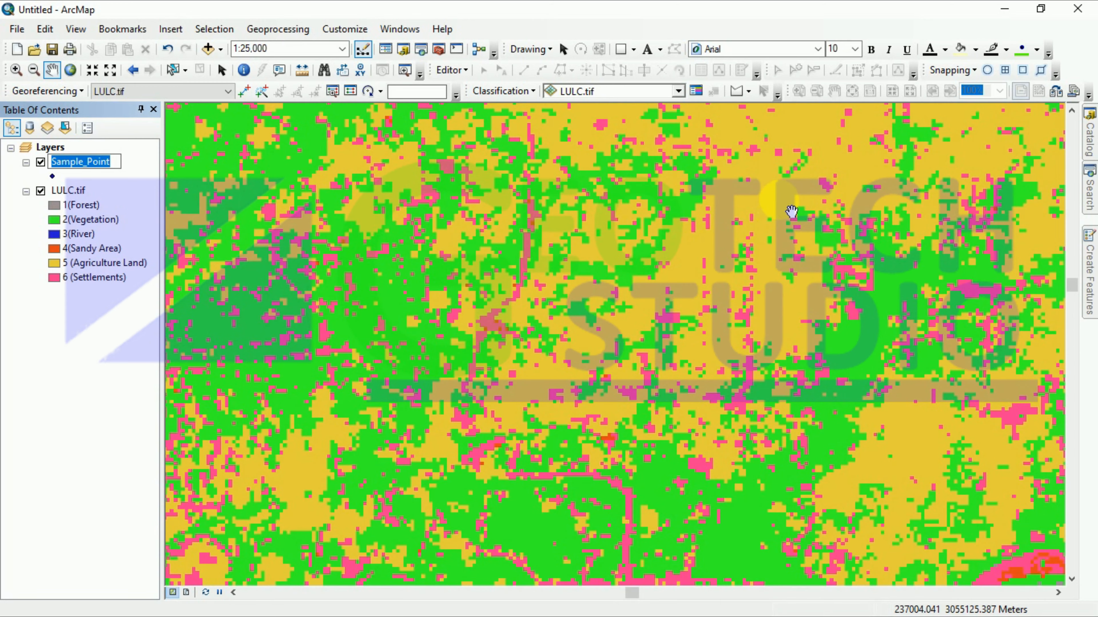
{"action": "scroll", "coordinate": [791, 212], "scroll_direction": "down", "scroll_amount": 2}
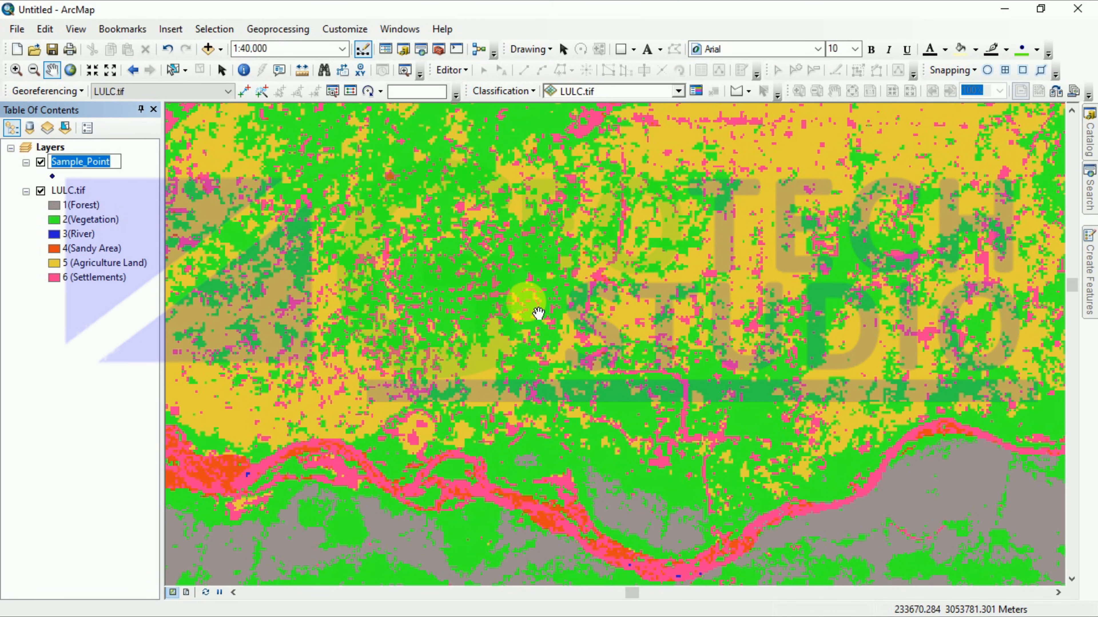
{"action": "scroll", "coordinate": [626, 440], "scroll_direction": "up", "scroll_amount": 6}
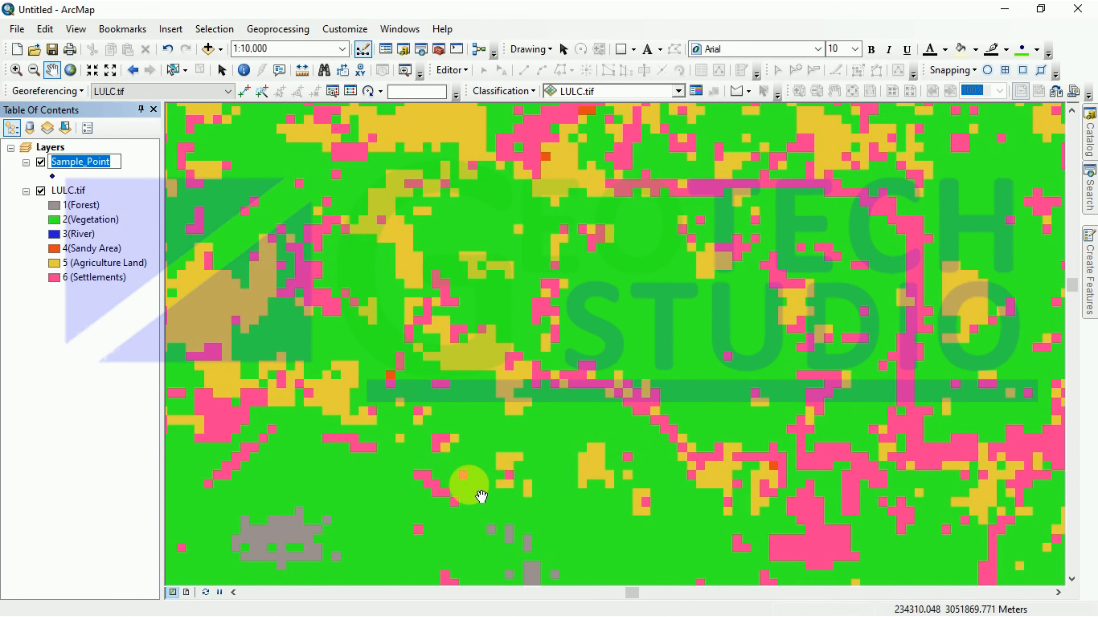
{"action": "scroll", "coordinate": [478, 490], "scroll_direction": "up", "scroll_amount": 3}
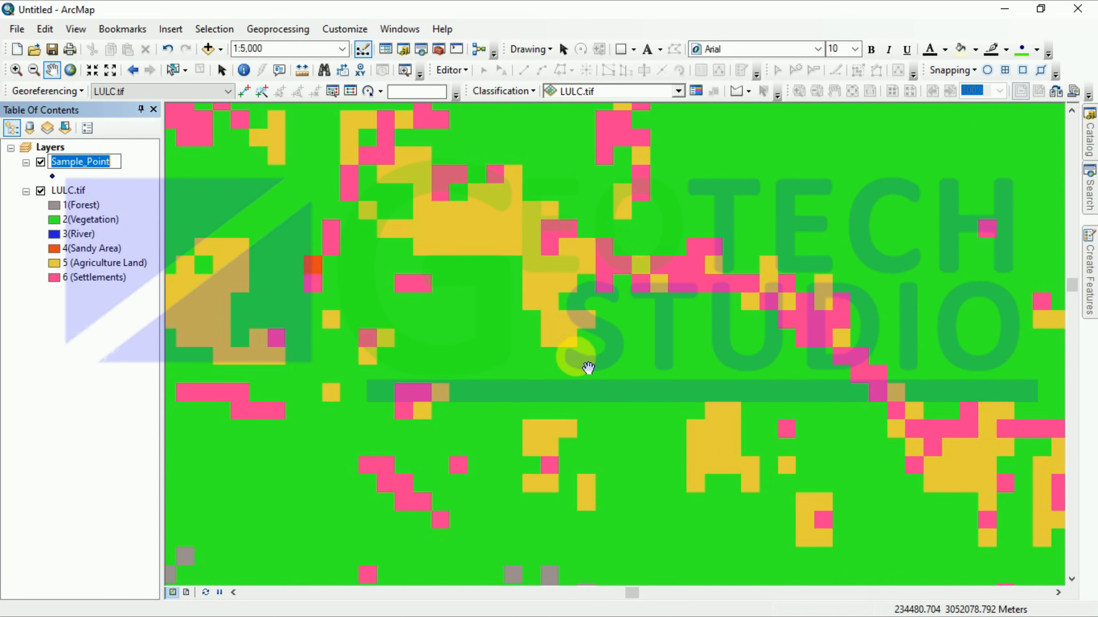
{"action": "scroll", "coordinate": [612, 343], "scroll_direction": "down", "scroll_amount": 4}
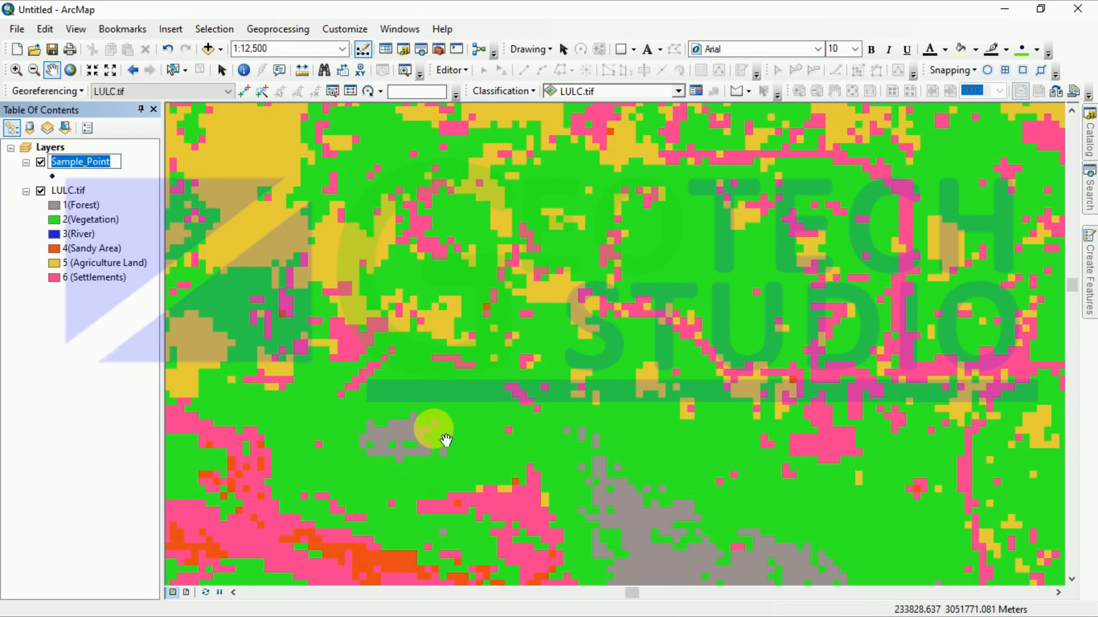
{"action": "scroll", "coordinate": [434, 473], "scroll_direction": "down", "scroll_amount": 3}
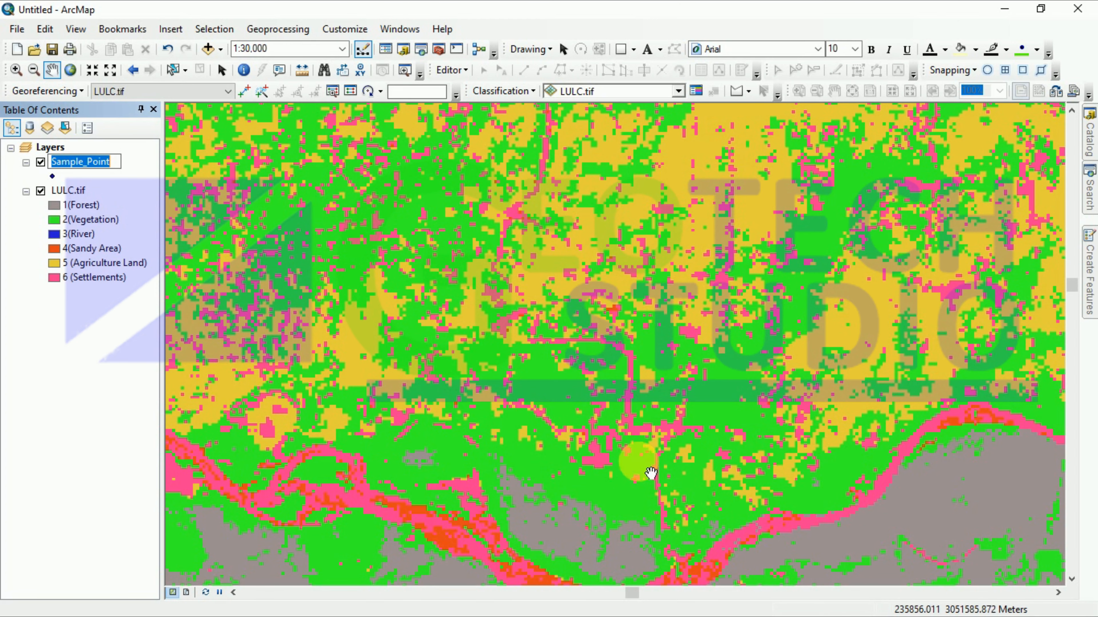
{"action": "scroll", "coordinate": [552, 408], "scroll_direction": "up", "scroll_amount": 1}
{"action": "scroll", "coordinate": [553, 408], "scroll_direction": "up", "scroll_amount": 7}
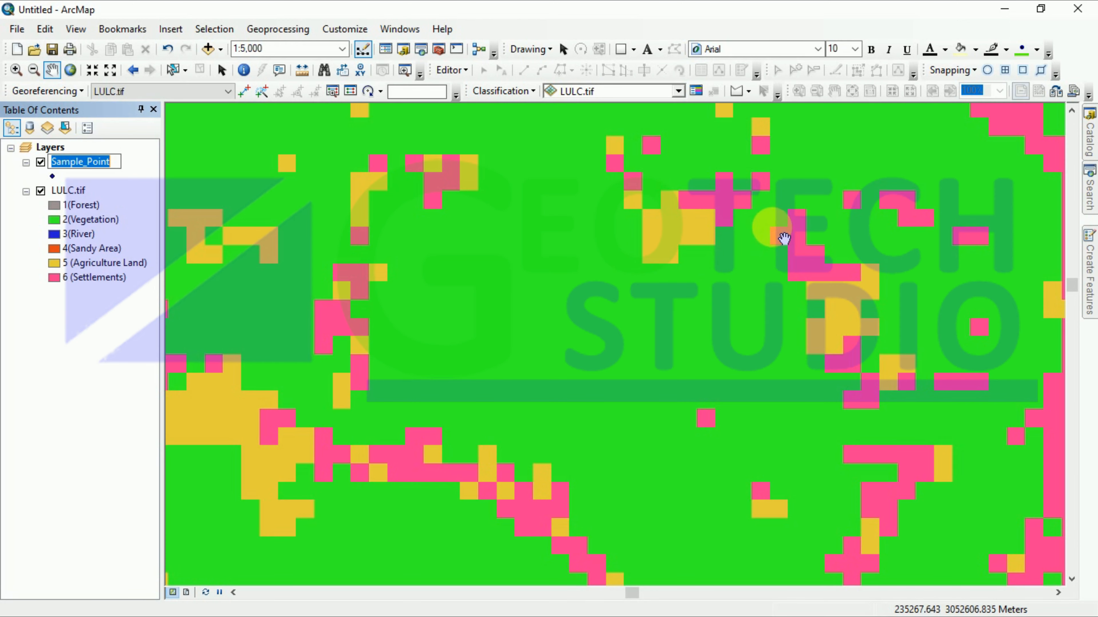
{"action": "scroll", "coordinate": [613, 320], "scroll_direction": "up", "scroll_amount": 2}
{"action": "scroll", "coordinate": [613, 322], "scroll_direction": "up", "scroll_amount": 3}
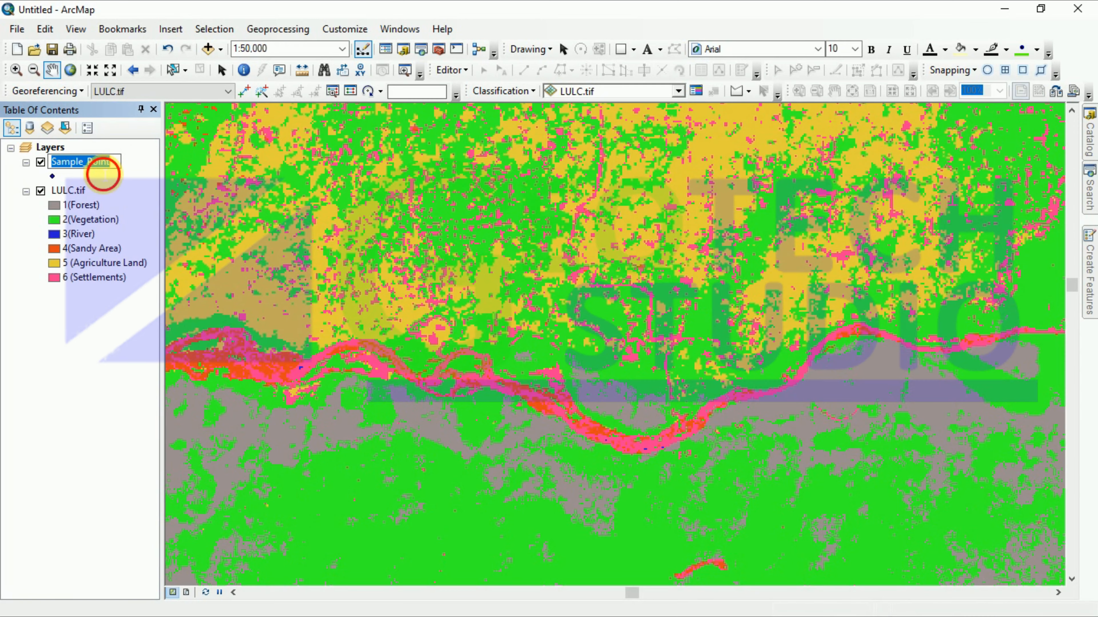
{"action": "left_click", "coordinate": [138, 190]}
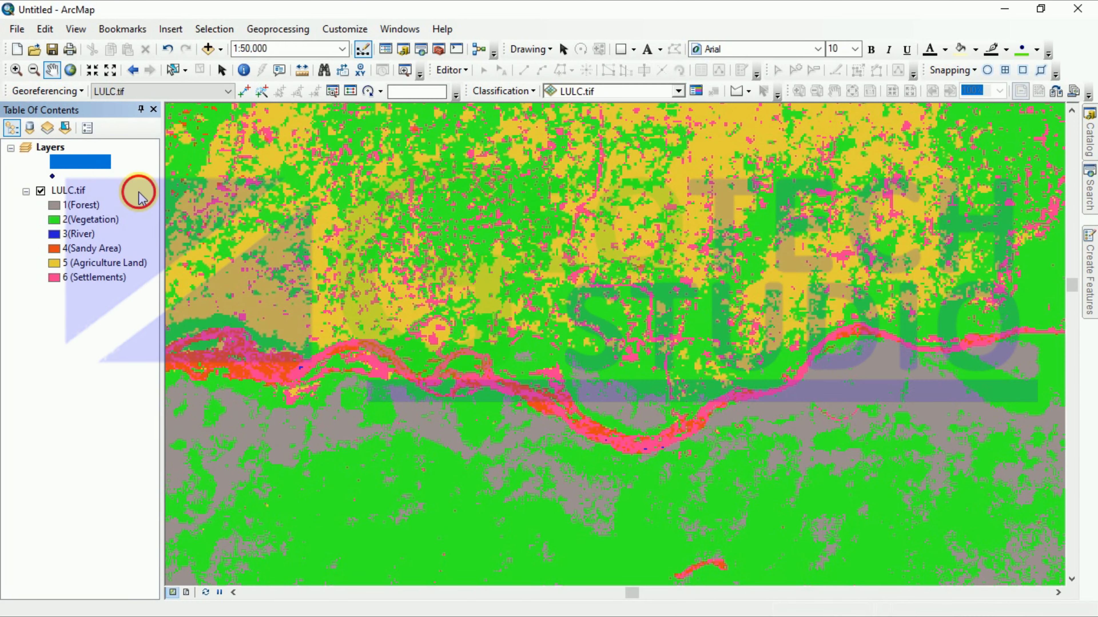
Step: Start editing with Sample_Point chosen in the Start Editing dialog, then zoom out
{"action": "left_click", "coordinate": [437, 71]}
{"action": "left_click", "coordinate": [476, 86]}
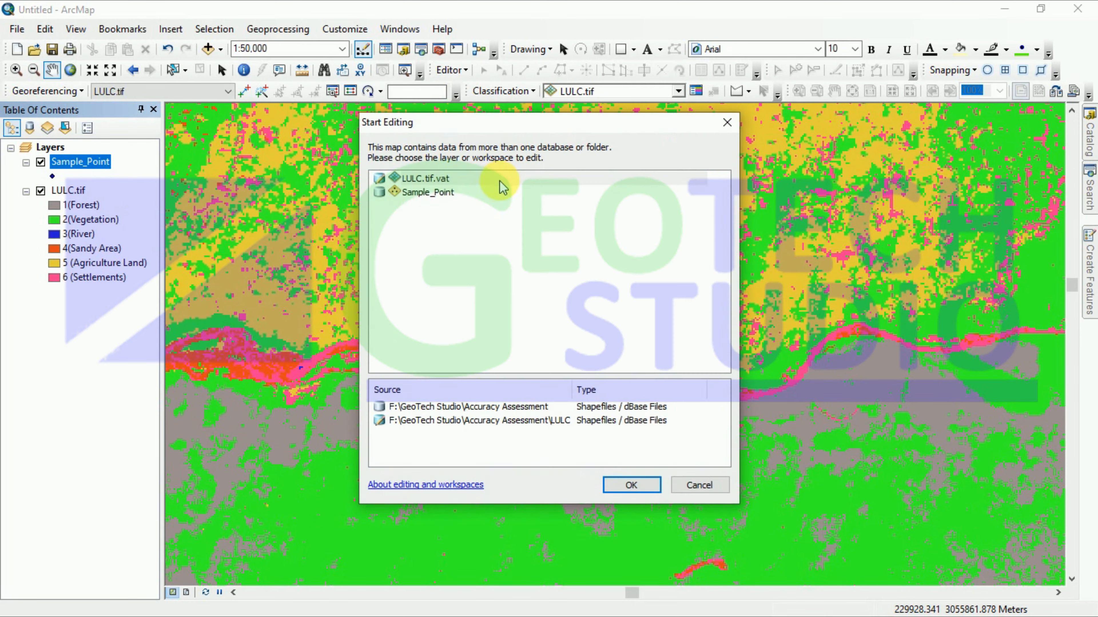
{"action": "left_click", "coordinate": [417, 193]}
{"action": "left_click", "coordinate": [620, 486]}
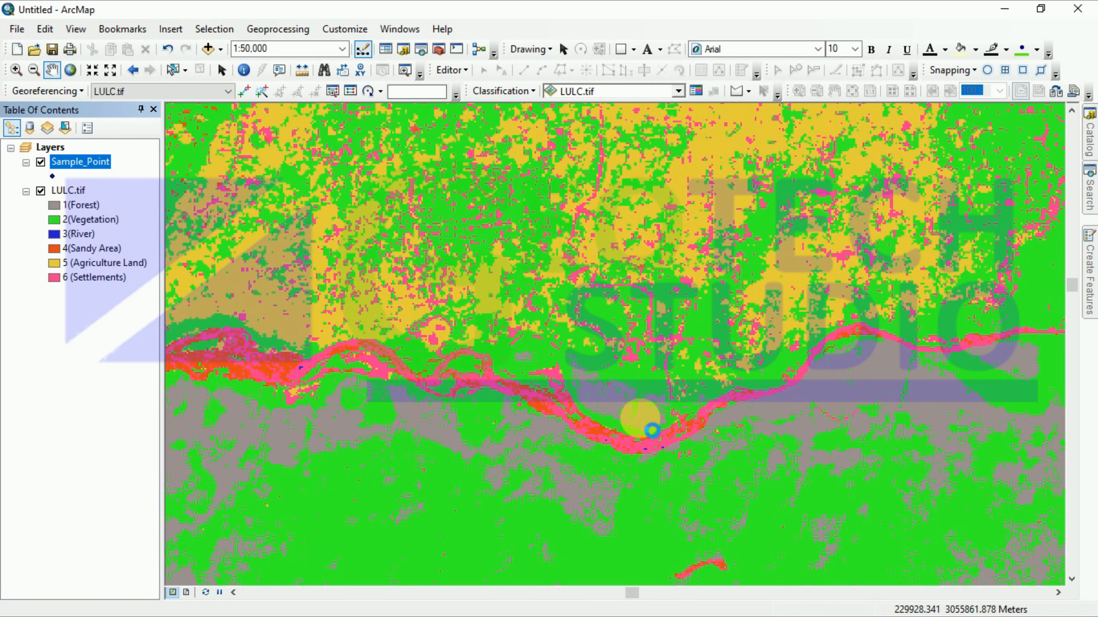
{"action": "scroll", "coordinate": [650, 431], "scroll_direction": "up", "scroll_amount": 1}
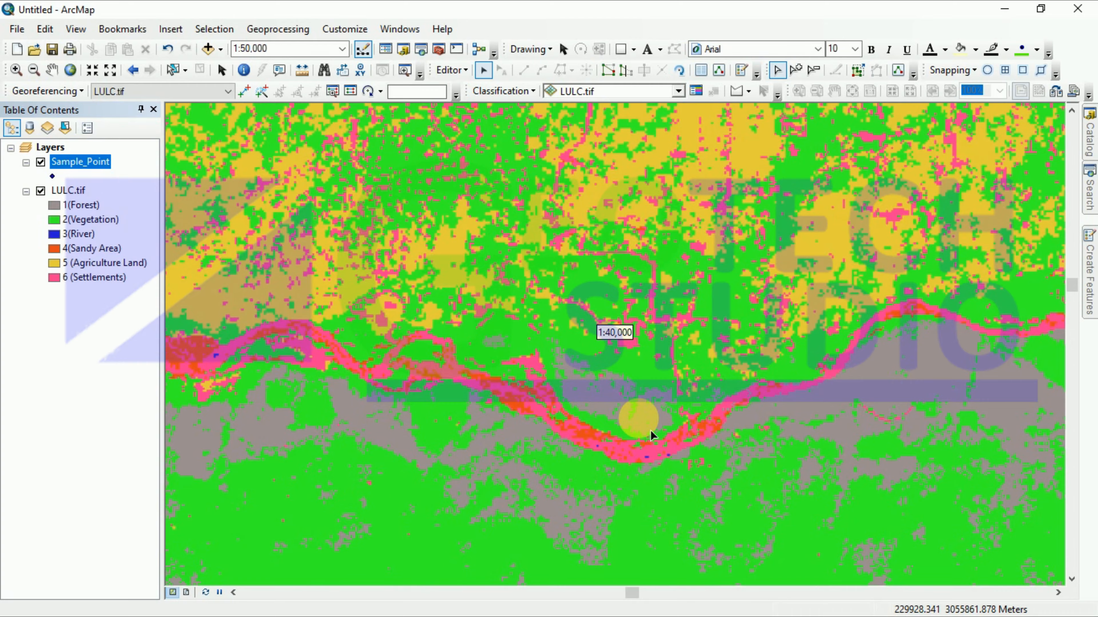
{"action": "scroll", "coordinate": [650, 431], "scroll_direction": "up", "scroll_amount": 6}
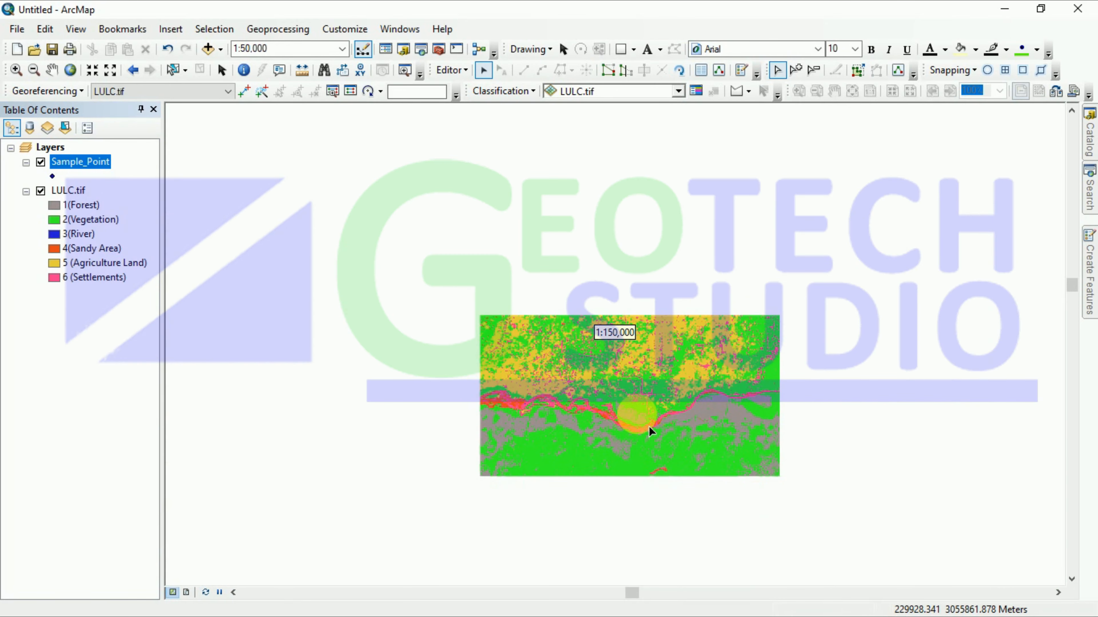
{"action": "scroll", "coordinate": [649, 432], "scroll_direction": "up", "scroll_amount": 4}
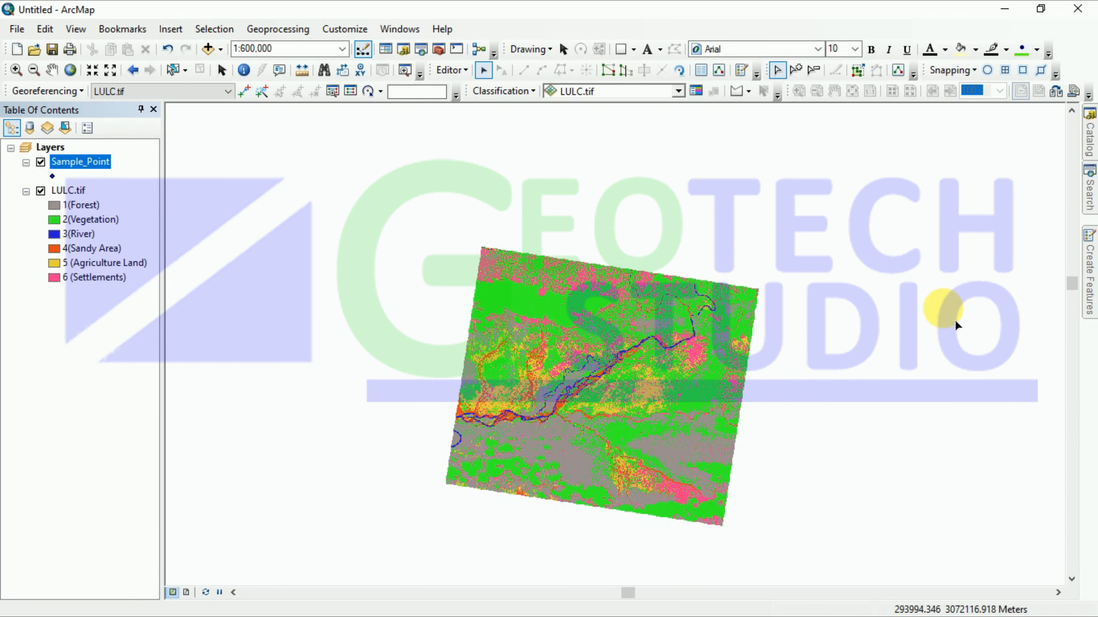
Step: With the Sample_Point template and Point tool, place the first point on a river cell
{"action": "left_click", "coordinate": [1089, 277]}
{"action": "left_click", "coordinate": [909, 164]}
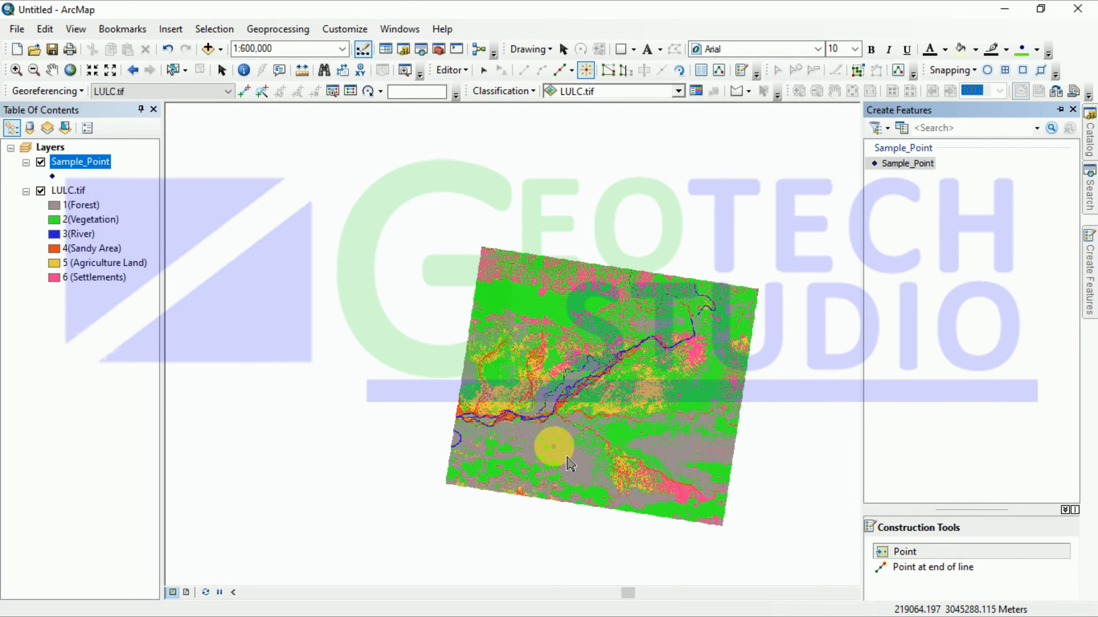
{"action": "scroll", "coordinate": [562, 391], "scroll_direction": "down", "scroll_amount": 5}
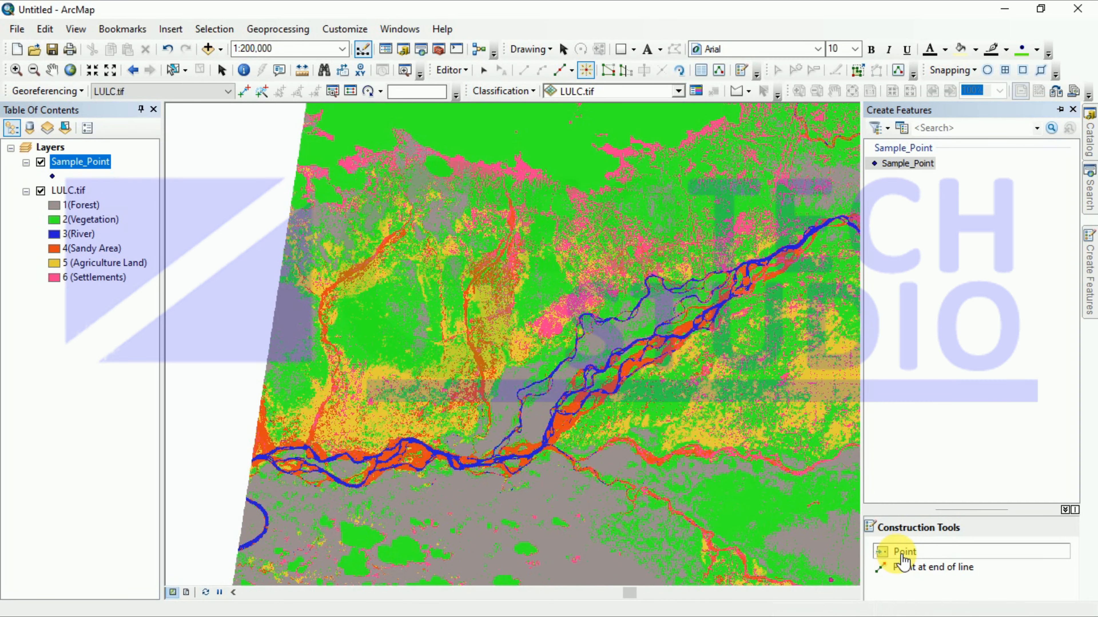
{"action": "left_click", "coordinate": [889, 555]}
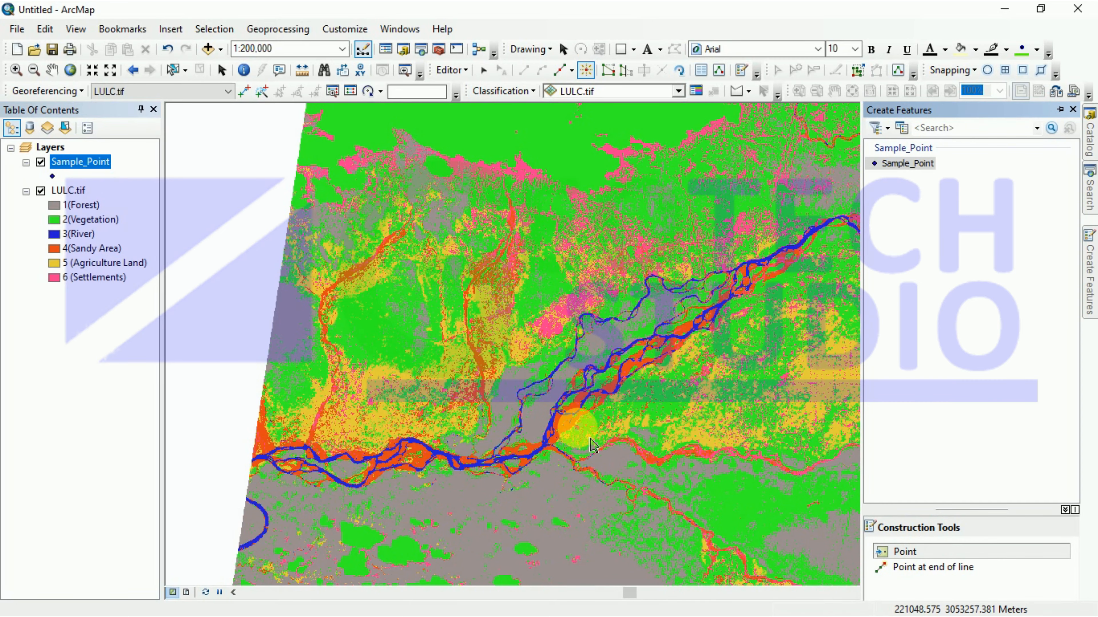
{"action": "scroll", "coordinate": [593, 445], "scroll_direction": "down", "scroll_amount": 9}
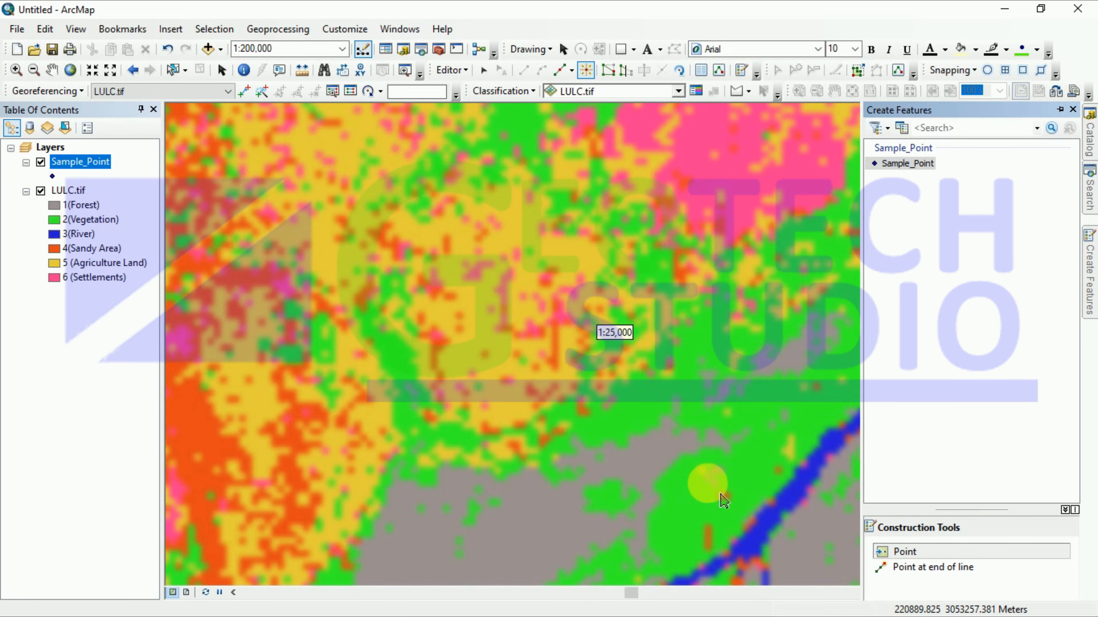
{"action": "scroll", "coordinate": [725, 502], "scroll_direction": "down", "scroll_amount": 8}
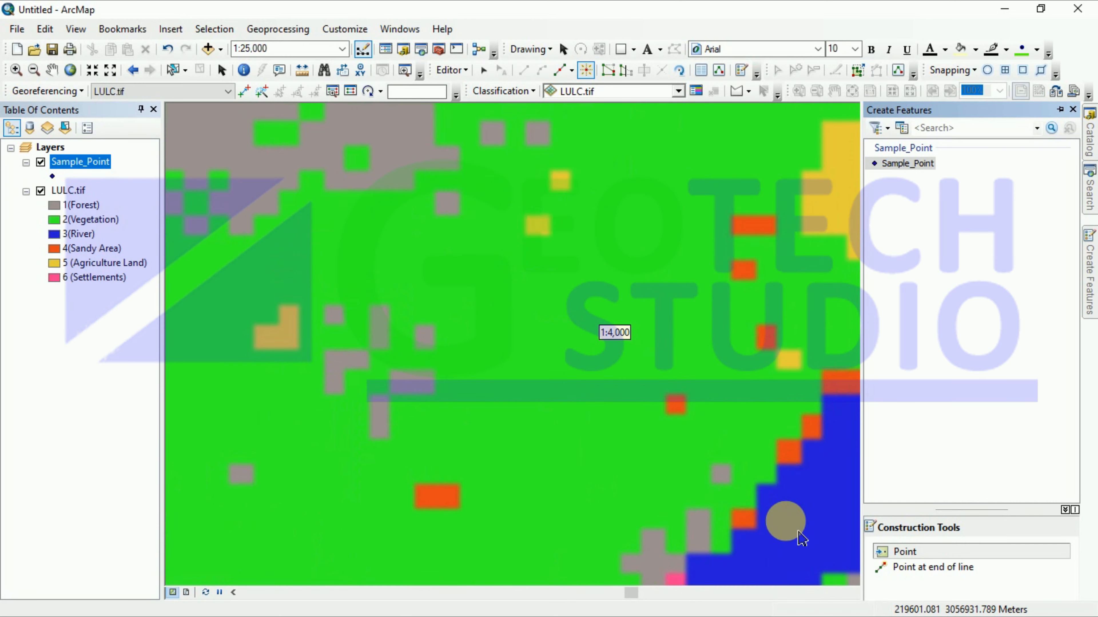
{"action": "left_click", "coordinate": [821, 555]}
{"action": "scroll", "coordinate": [723, 490], "scroll_direction": "up", "scroll_amount": 3}
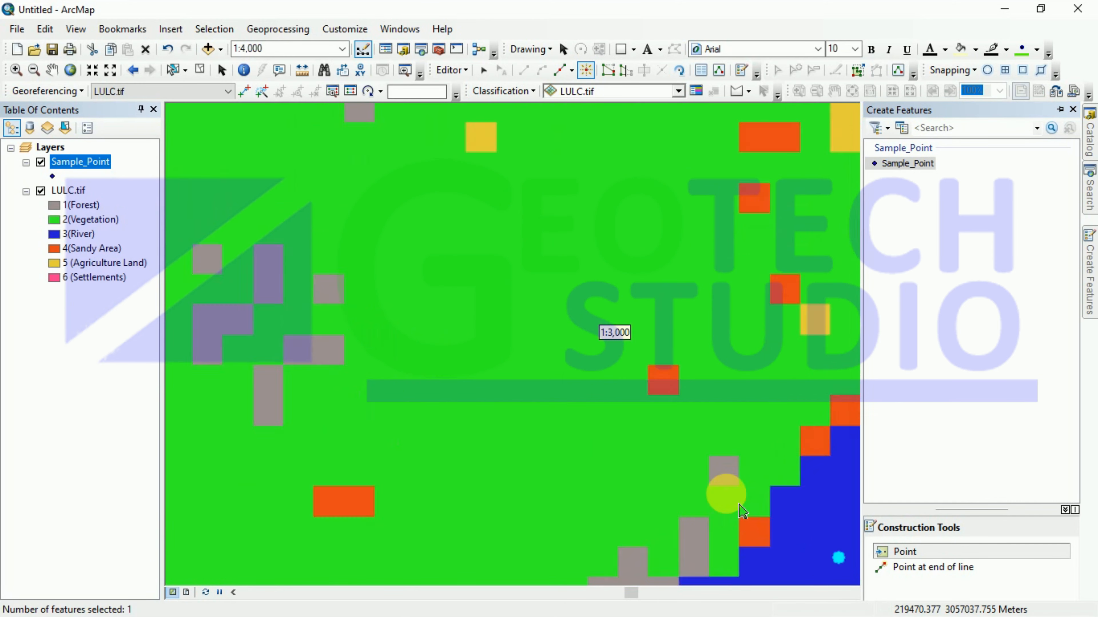
{"action": "scroll", "coordinate": [664, 445], "scroll_direction": "up", "scroll_amount": 5}
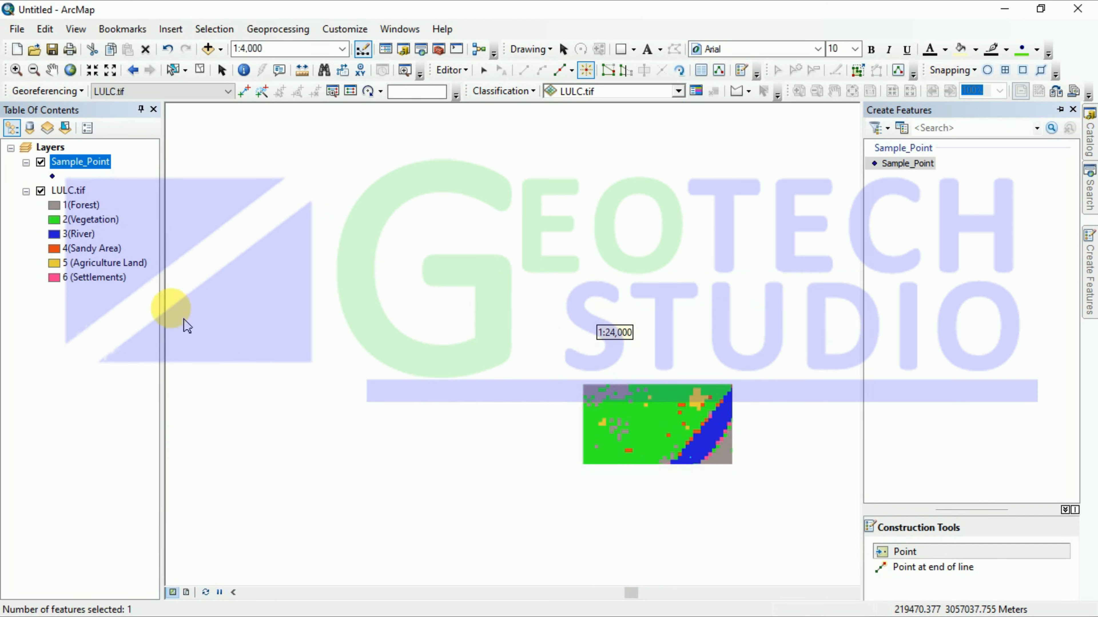
Step: Zoom to frame the farmland and vegetation north-east of the river at about 1:50,000
{"action": "scroll", "coordinate": [596, 428], "scroll_direction": "up", "scroll_amount": 5}
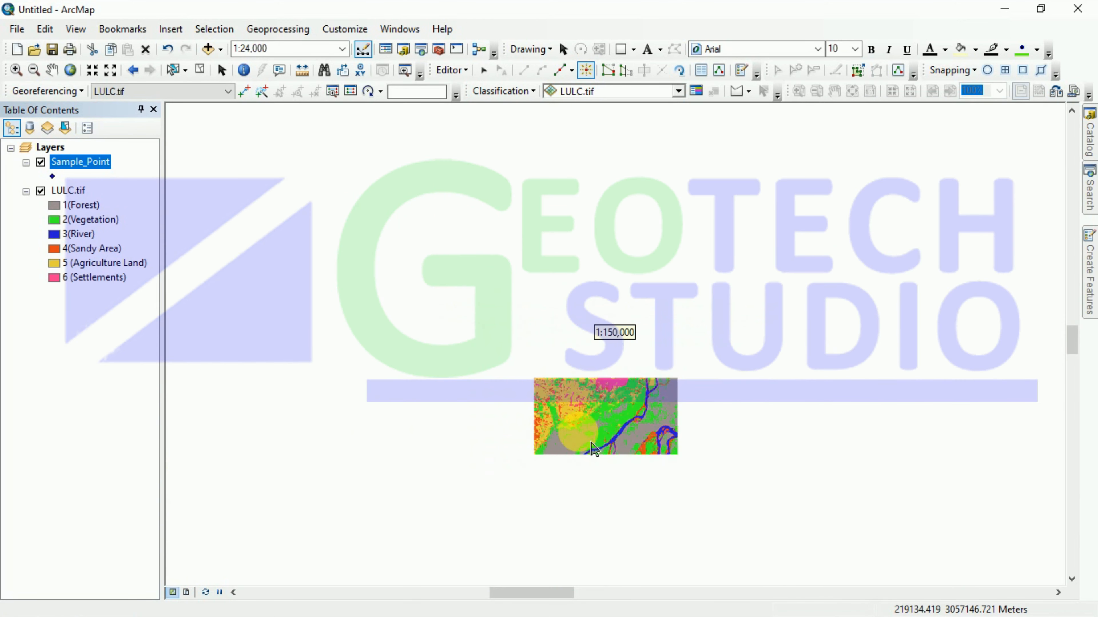
{"action": "scroll", "coordinate": [595, 450], "scroll_direction": "up", "scroll_amount": 1}
{"action": "scroll", "coordinate": [599, 441], "scroll_direction": "down", "scroll_amount": 3}
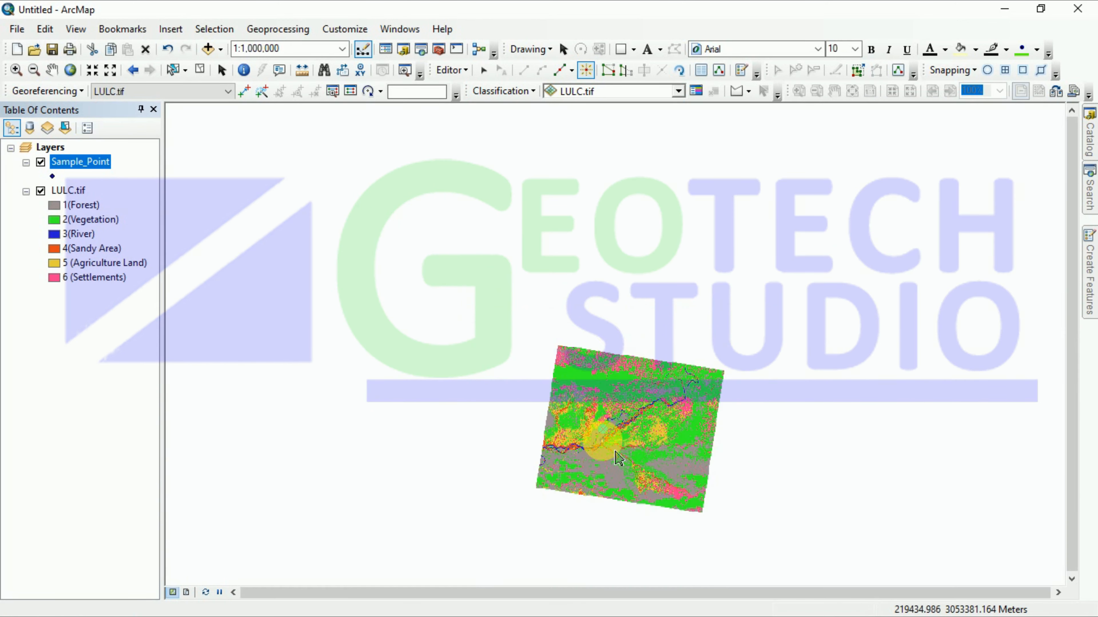
{"action": "scroll", "coordinate": [749, 517], "scroll_direction": "down", "scroll_amount": 1}
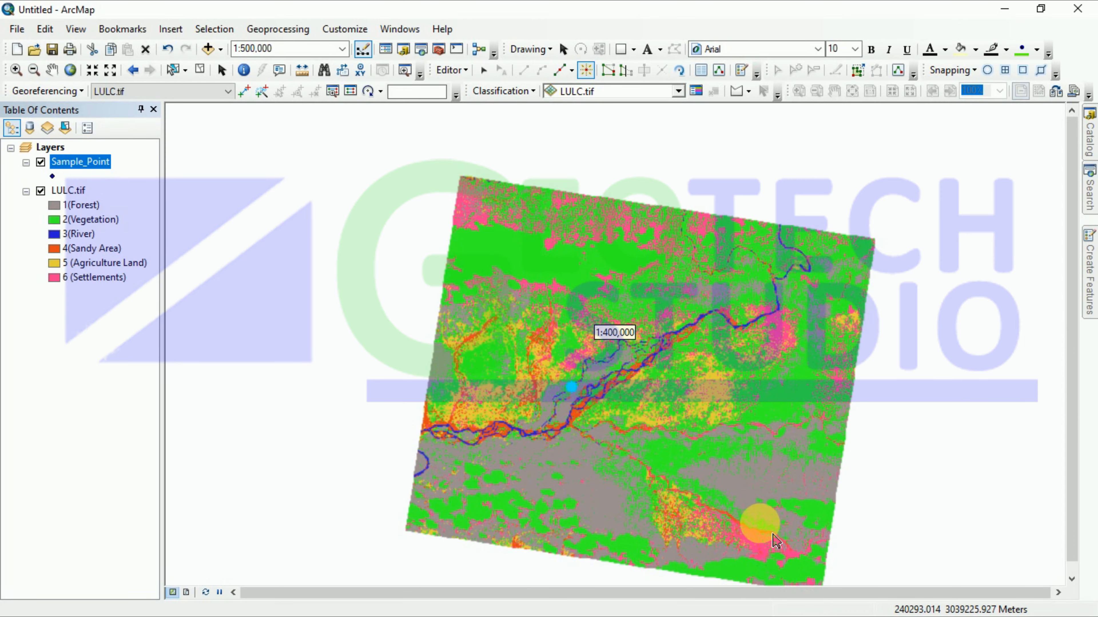
{"action": "scroll", "coordinate": [549, 342], "scroll_direction": "down", "scroll_amount": 2}
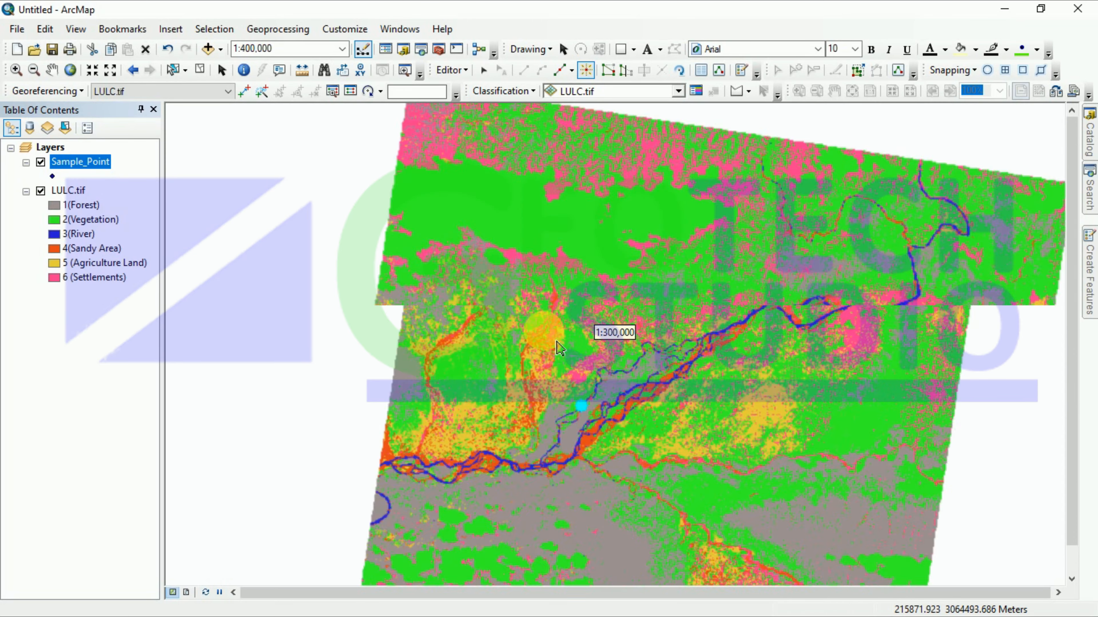
{"action": "scroll", "coordinate": [571, 389], "scroll_direction": "up", "scroll_amount": 1}
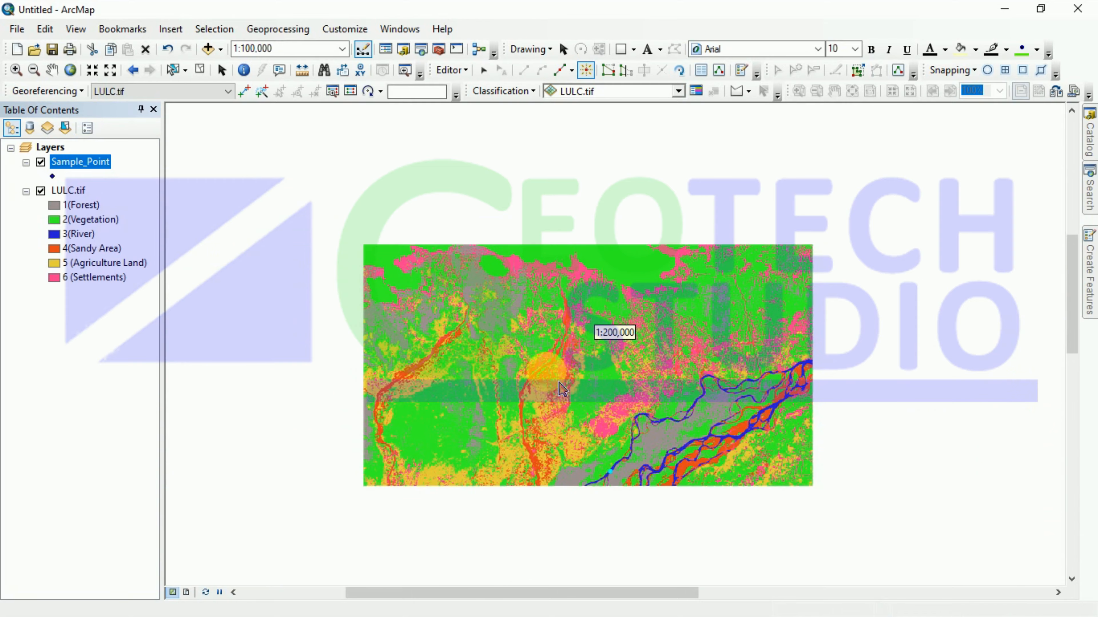
{"action": "scroll", "coordinate": [561, 389], "scroll_direction": "down", "scroll_amount": 1}
{"action": "scroll", "coordinate": [562, 446], "scroll_direction": "up", "scroll_amount": 2}
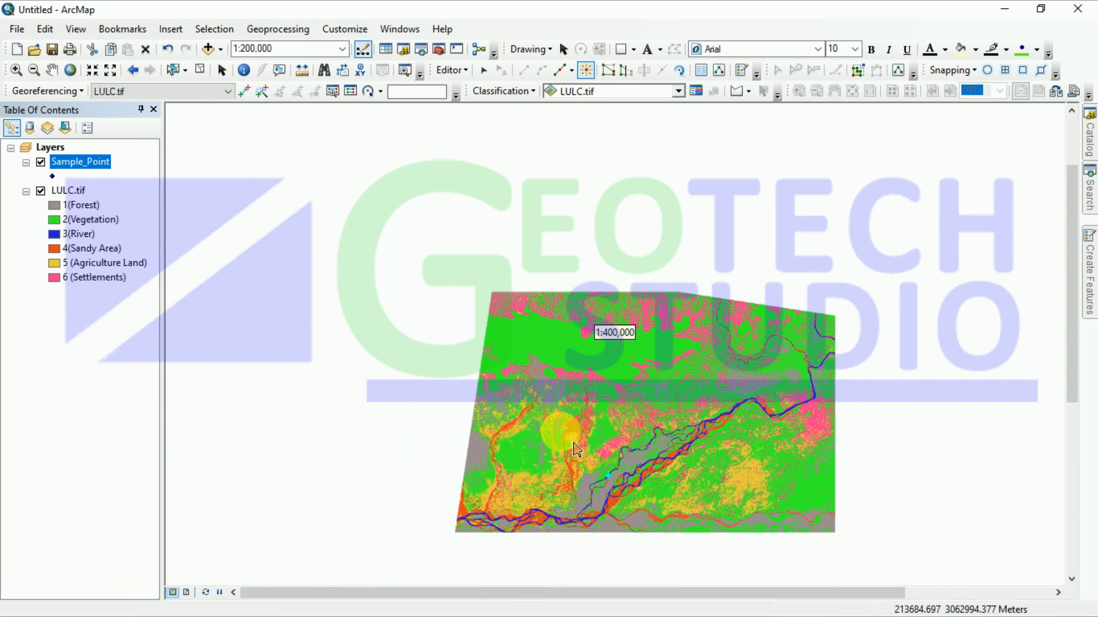
{"action": "scroll", "coordinate": [575, 448], "scroll_direction": "up", "scroll_amount": 1}
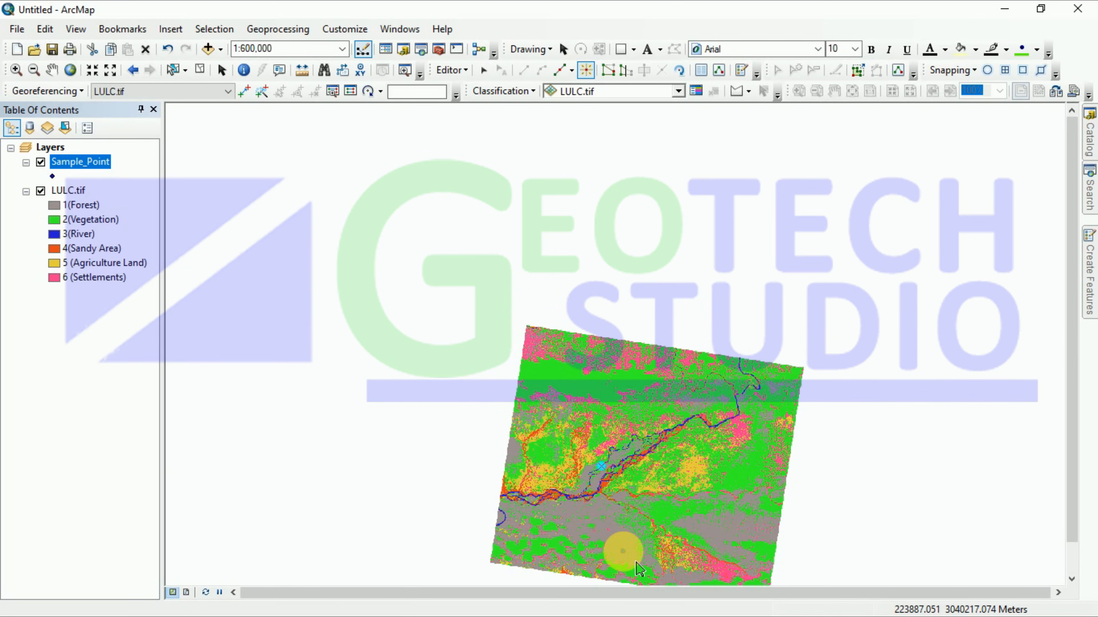
{"action": "scroll", "coordinate": [637, 563], "scroll_direction": "down", "scroll_amount": 5}
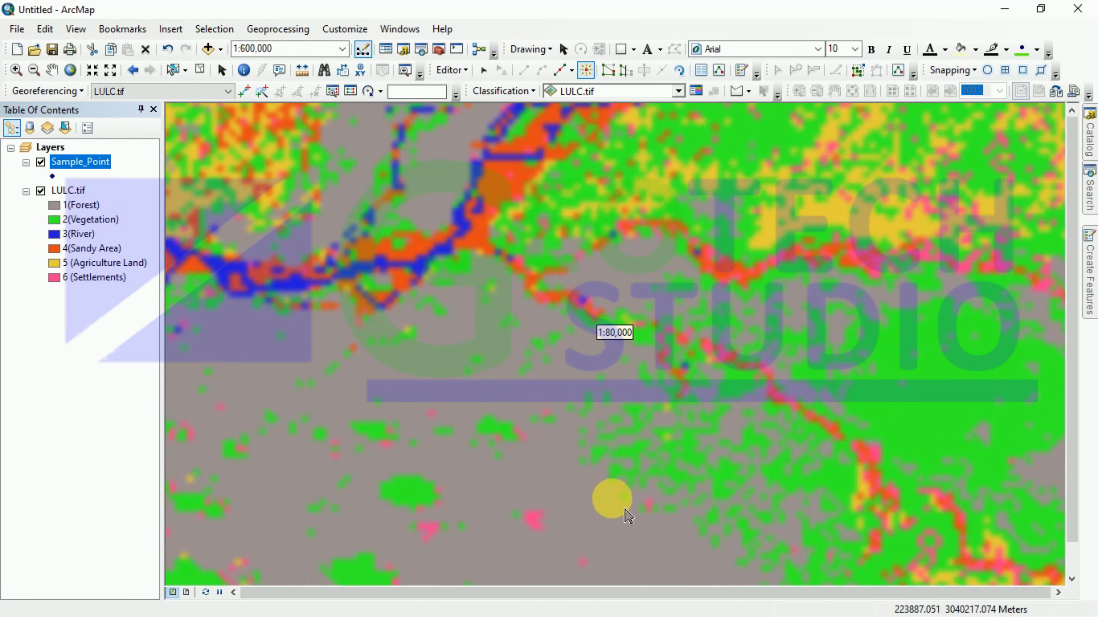
{"action": "scroll", "coordinate": [636, 532], "scroll_direction": "up", "scroll_amount": 3}
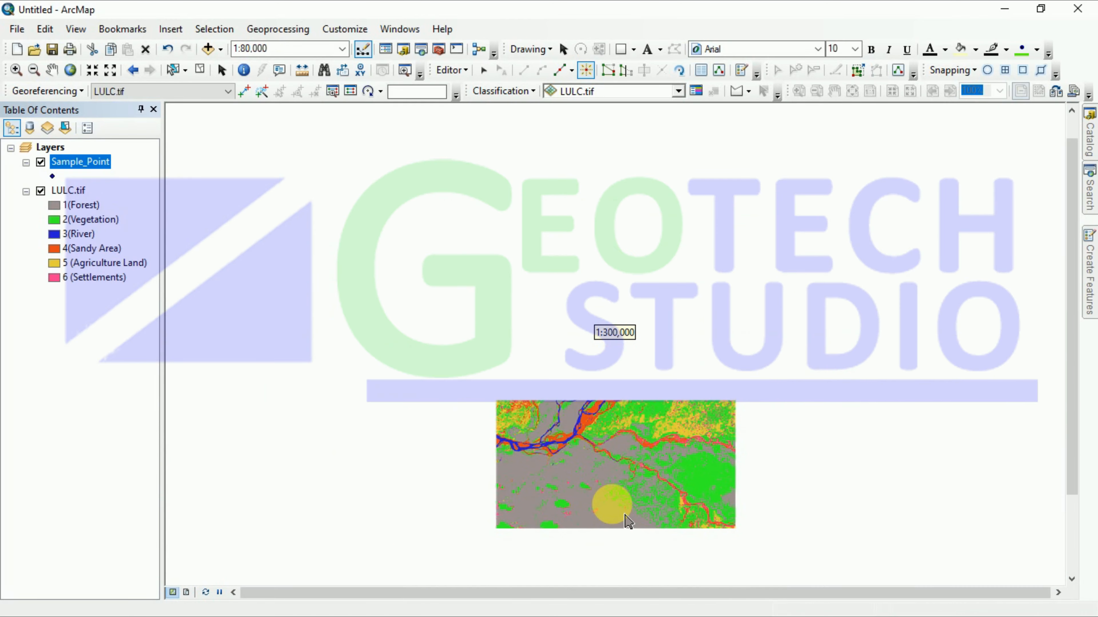
{"action": "scroll", "coordinate": [636, 552], "scroll_direction": "down", "scroll_amount": 5}
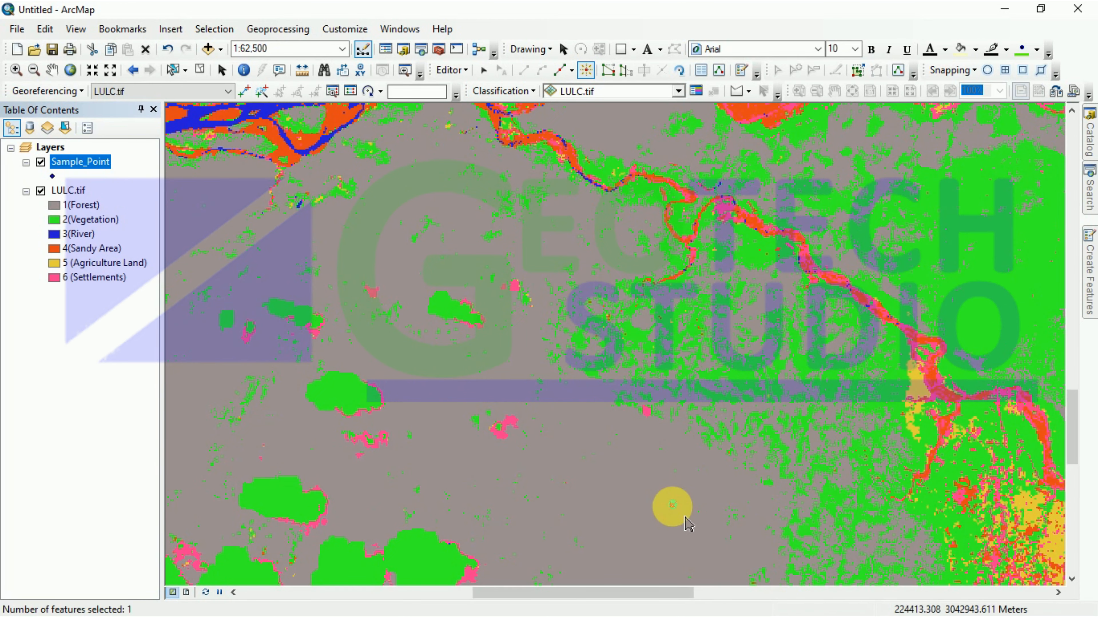
{"action": "scroll", "coordinate": [653, 512], "scroll_direction": "up", "scroll_amount": 4}
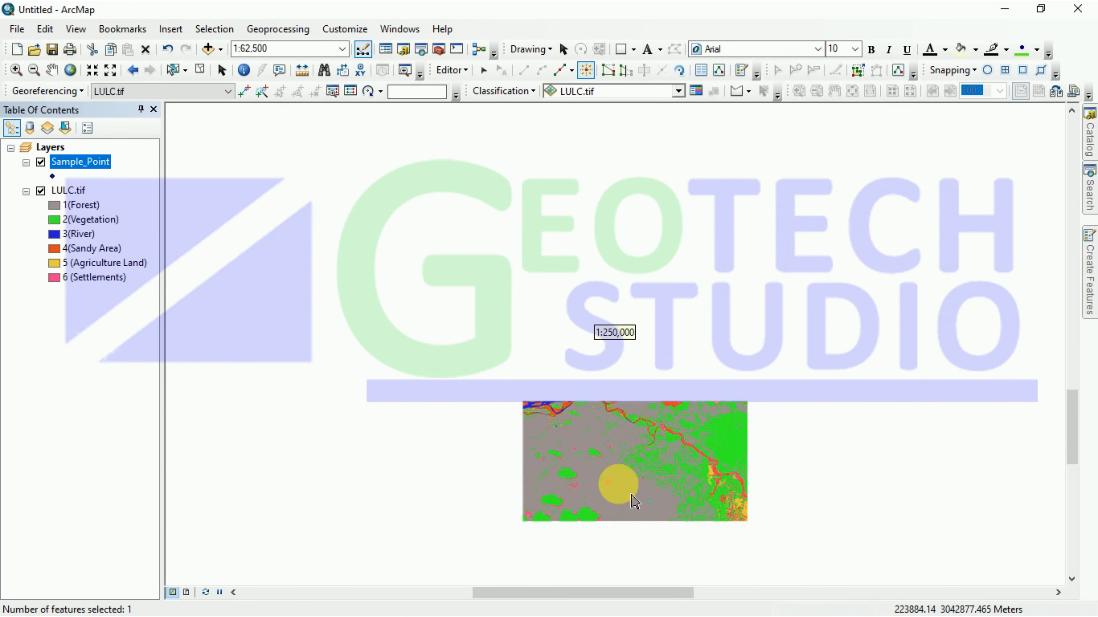
{"action": "scroll", "coordinate": [625, 483], "scroll_direction": "up", "scroll_amount": 3}
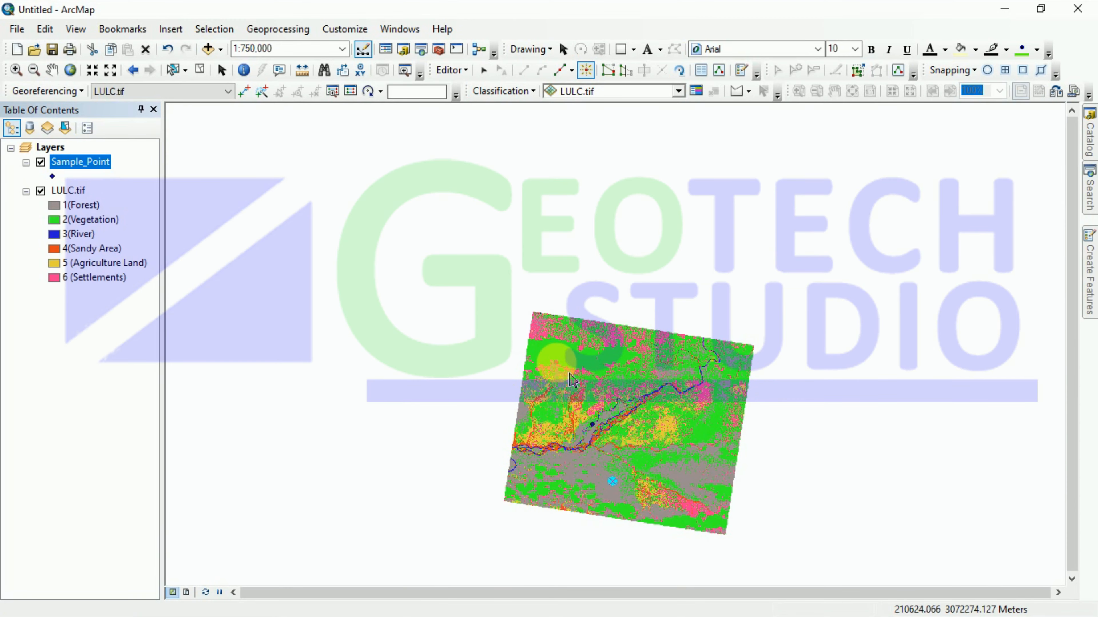
{"action": "scroll", "coordinate": [593, 395], "scroll_direction": "down", "scroll_amount": 2}
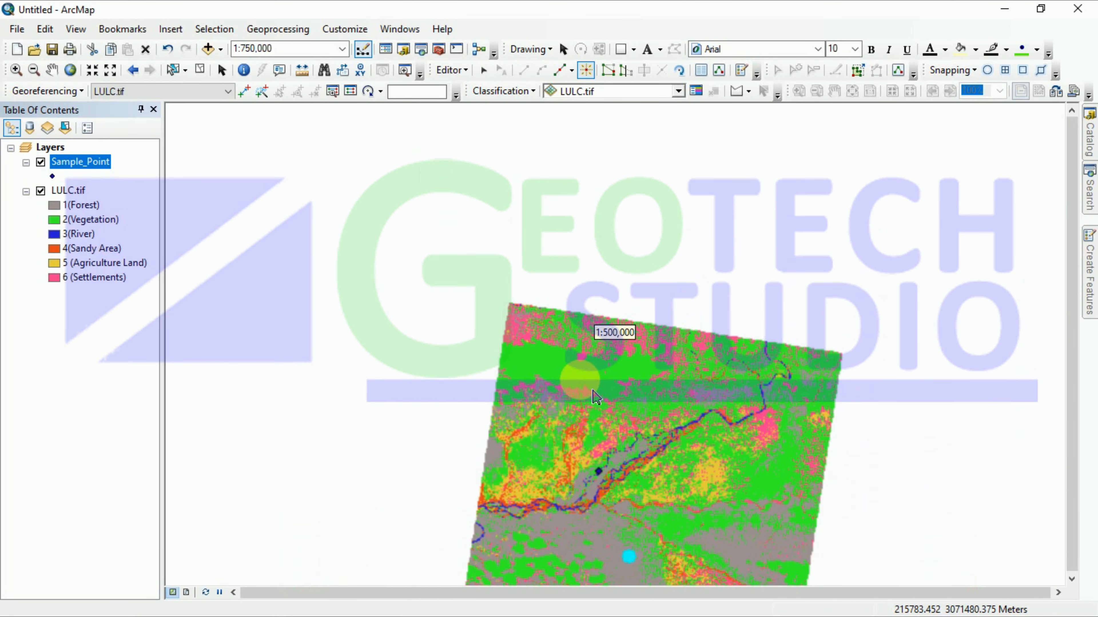
{"action": "scroll", "coordinate": [596, 397], "scroll_direction": "up", "scroll_amount": 3}
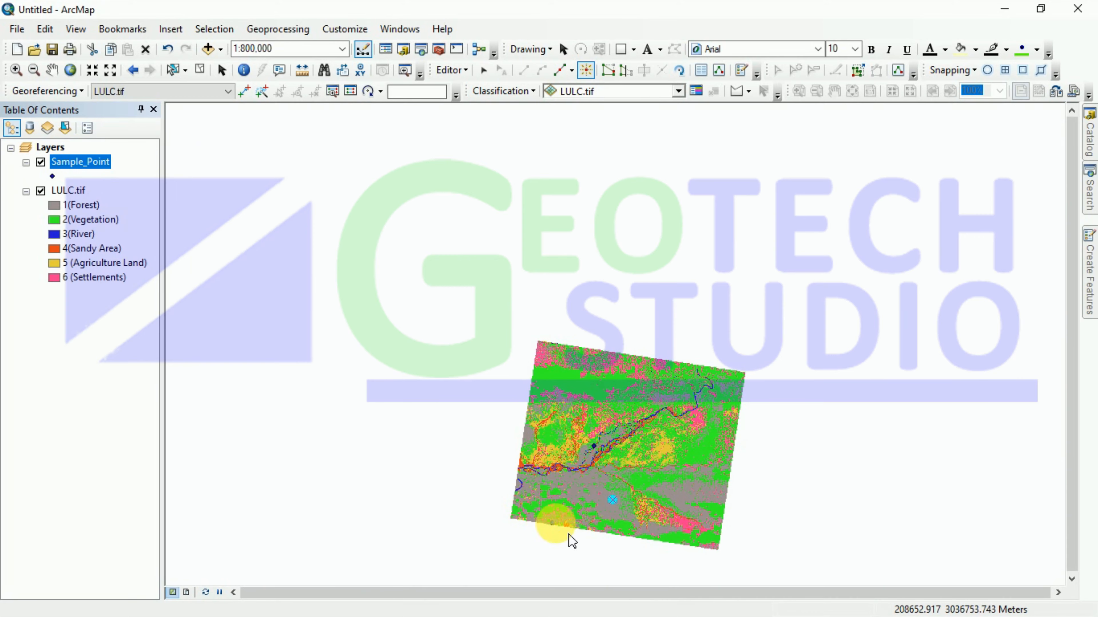
{"action": "scroll", "coordinate": [623, 530], "scroll_direction": "down", "scroll_amount": 3}
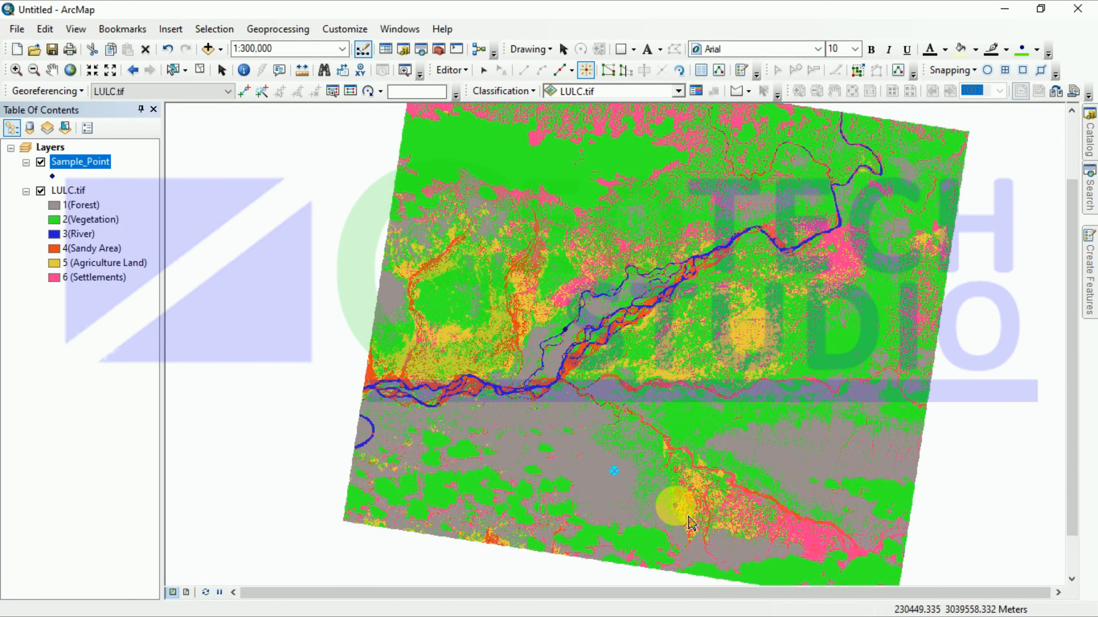
{"action": "scroll", "coordinate": [677, 509], "scroll_direction": "down", "scroll_amount": 1}
{"action": "scroll", "coordinate": [692, 525], "scroll_direction": "up", "scroll_amount": 2}
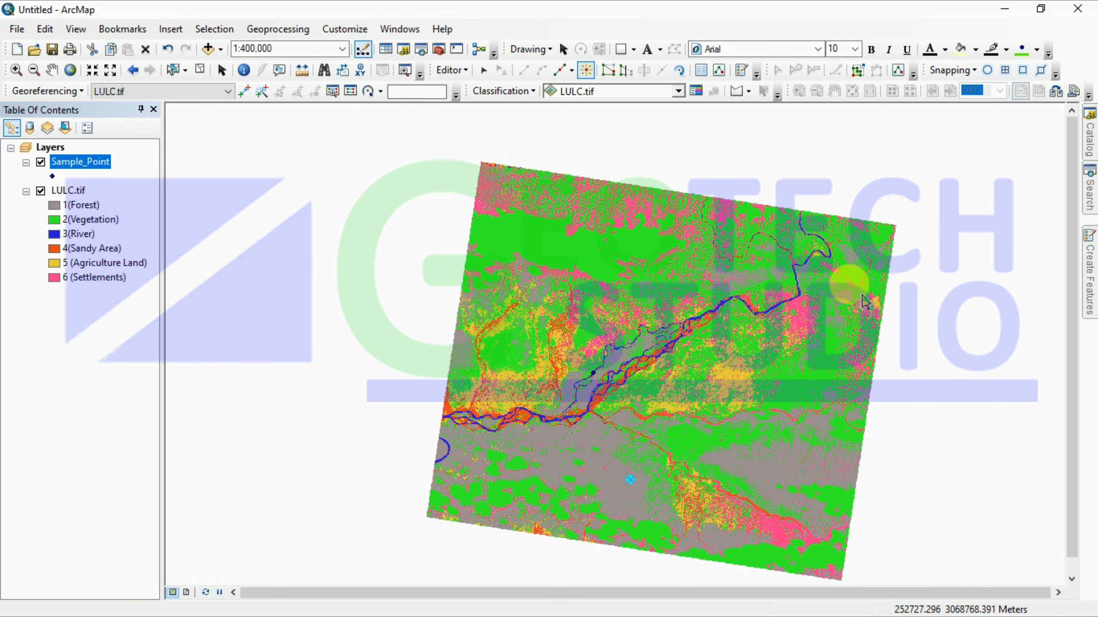
{"action": "scroll", "coordinate": [820, 404], "scroll_direction": "down", "scroll_amount": 3}
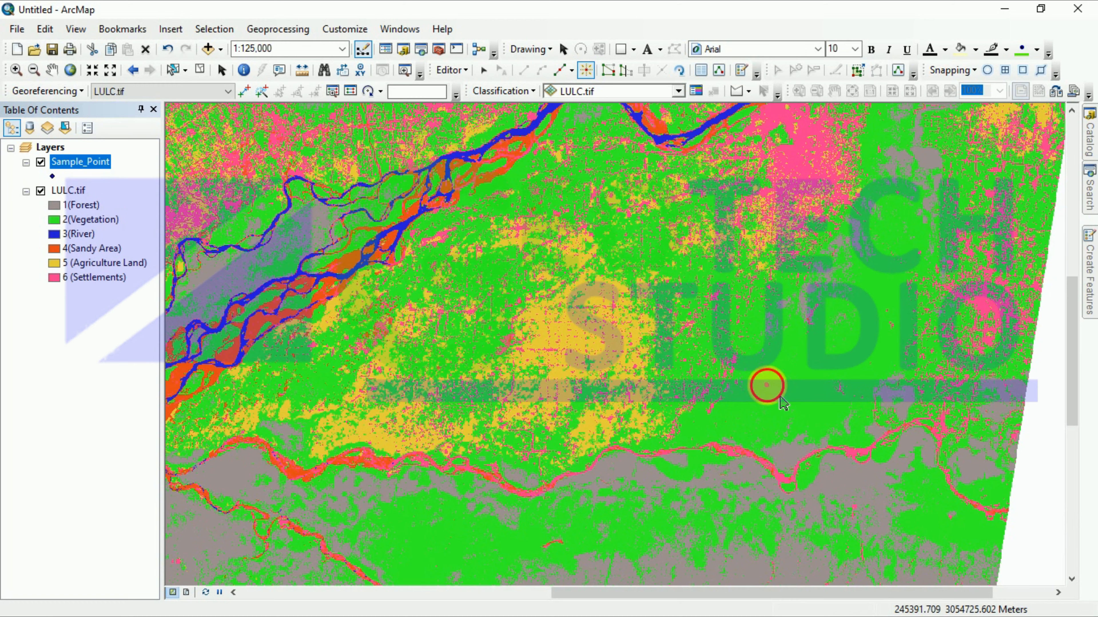
{"action": "scroll", "coordinate": [777, 403], "scroll_direction": "down", "scroll_amount": 1}
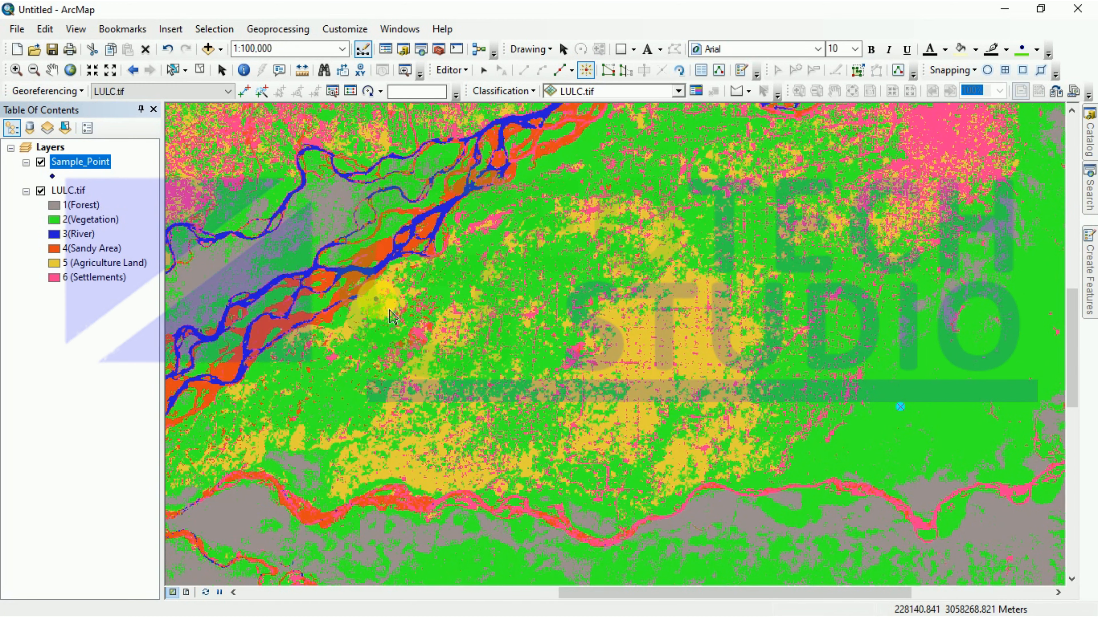
{"action": "scroll", "coordinate": [389, 328], "scroll_direction": "down", "scroll_amount": 2}
{"action": "scroll", "coordinate": [389, 324], "scroll_direction": "down", "scroll_amount": 1}
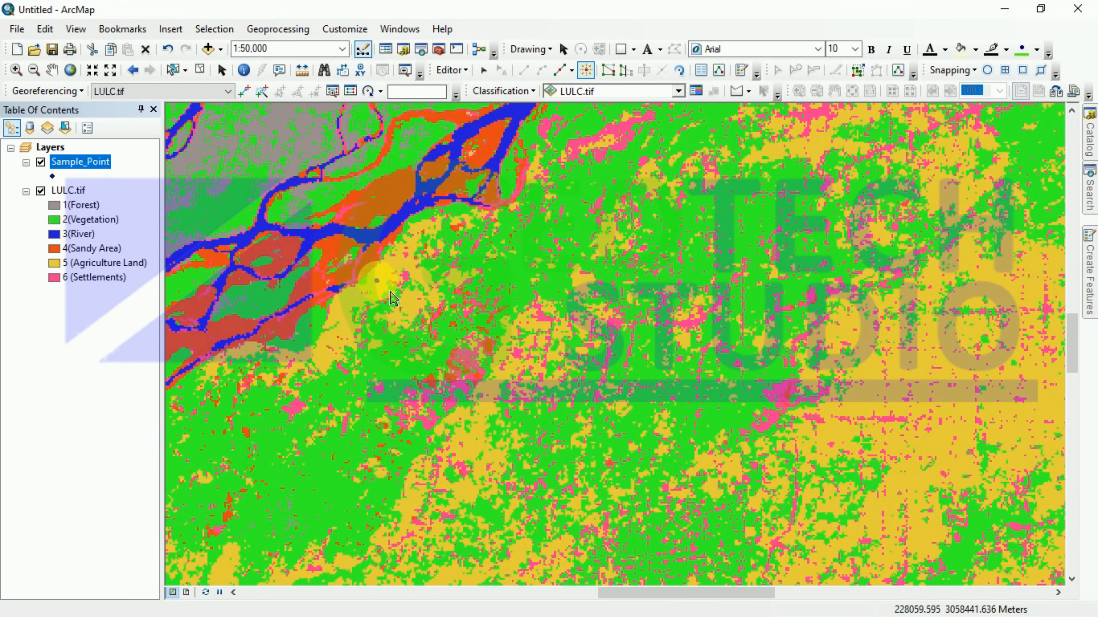
Step: Add sample points on agricultural land, a forest area and the river
{"action": "left_click", "coordinate": [377, 280]}
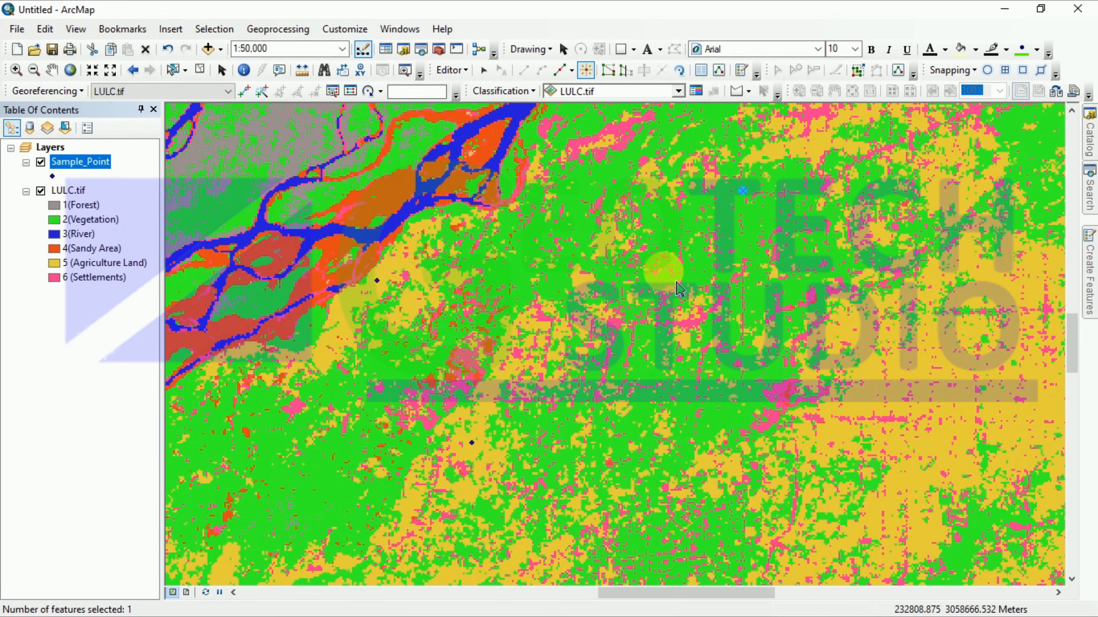
{"action": "scroll", "coordinate": [668, 303], "scroll_direction": "up", "scroll_amount": 5}
{"action": "scroll", "coordinate": [669, 332], "scroll_direction": "up", "scroll_amount": 3}
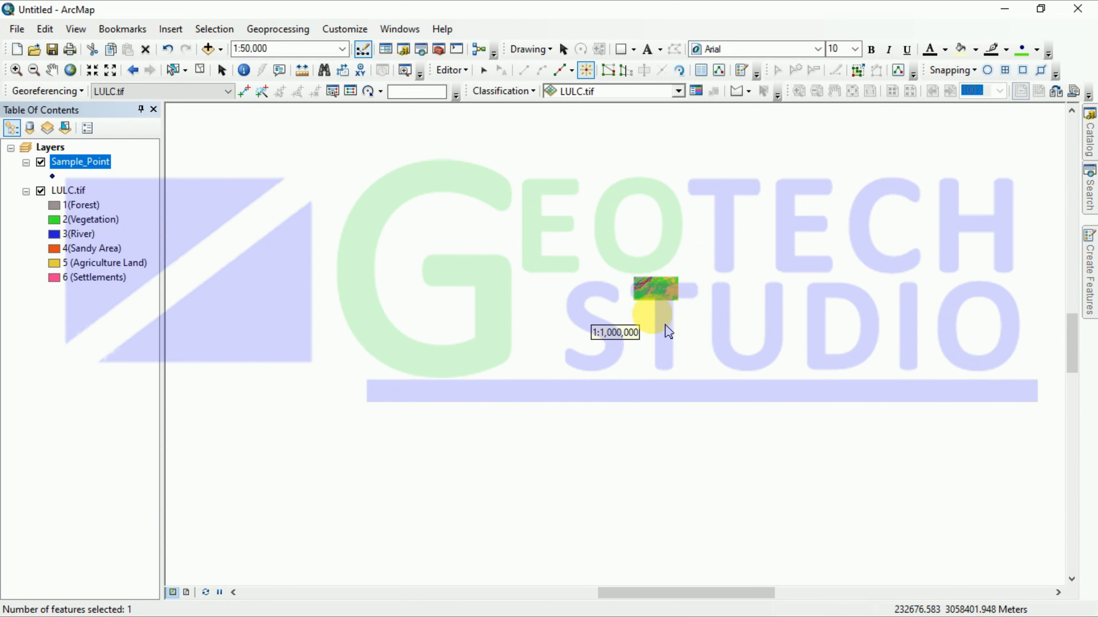
{"action": "scroll", "coordinate": [681, 301], "scroll_direction": "down", "scroll_amount": 5}
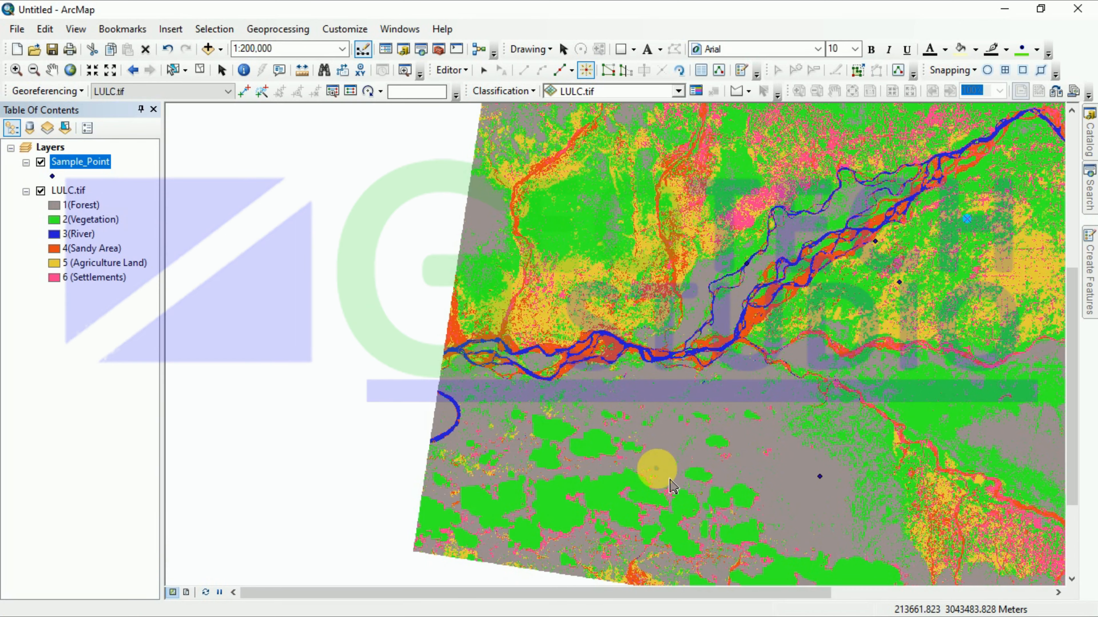
{"action": "left_click", "coordinate": [659, 449]}
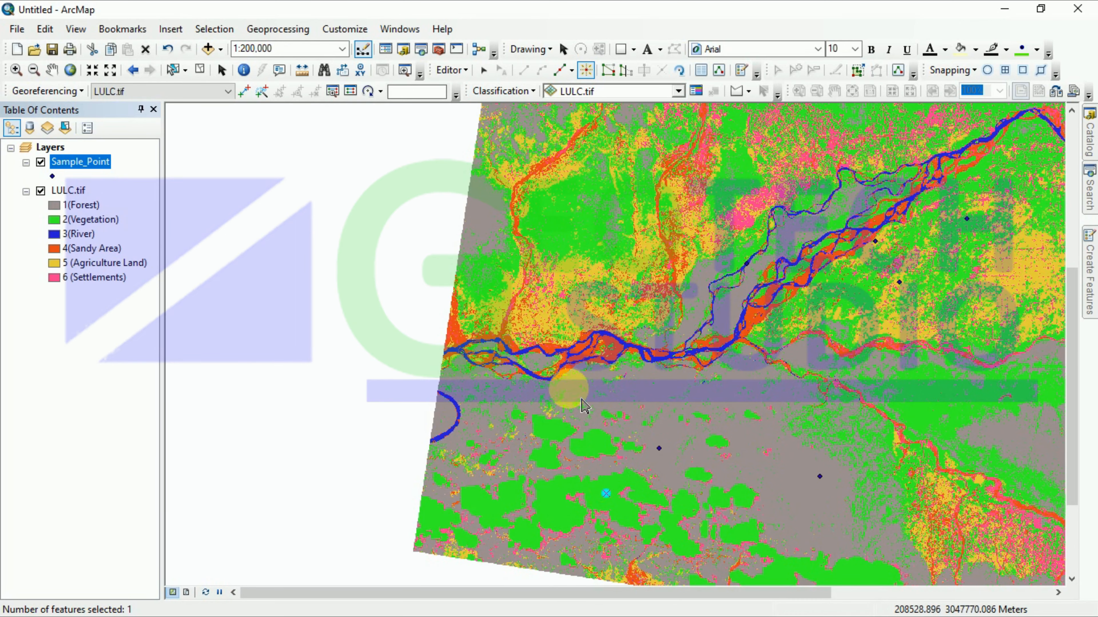
{"action": "scroll", "coordinate": [557, 386], "scroll_direction": "down", "scroll_amount": 3}
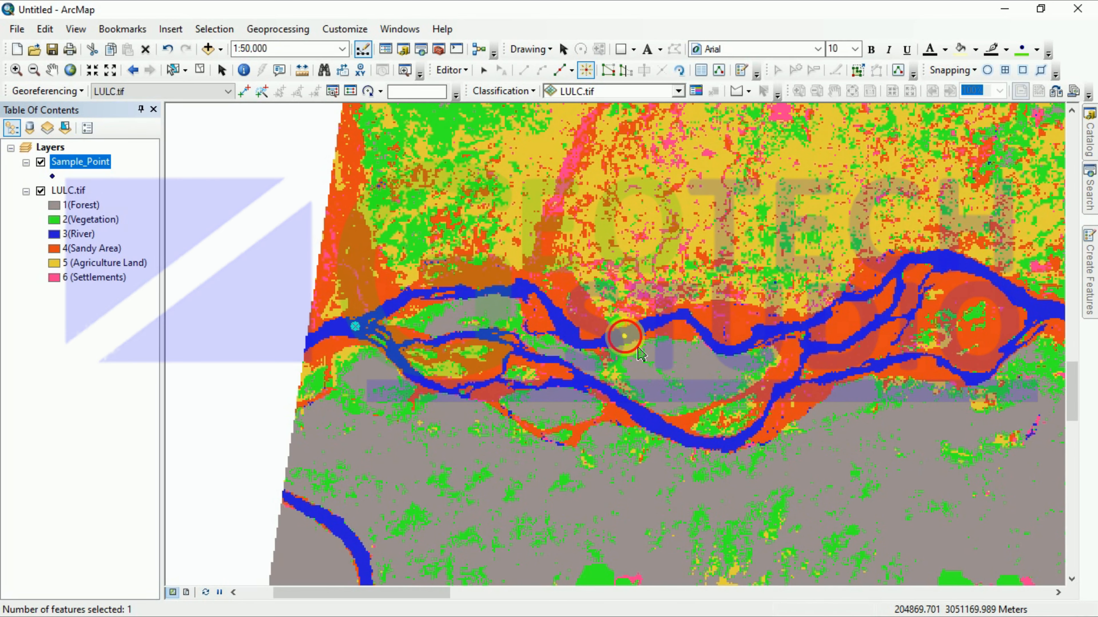
{"action": "left_click", "coordinate": [624, 336]}
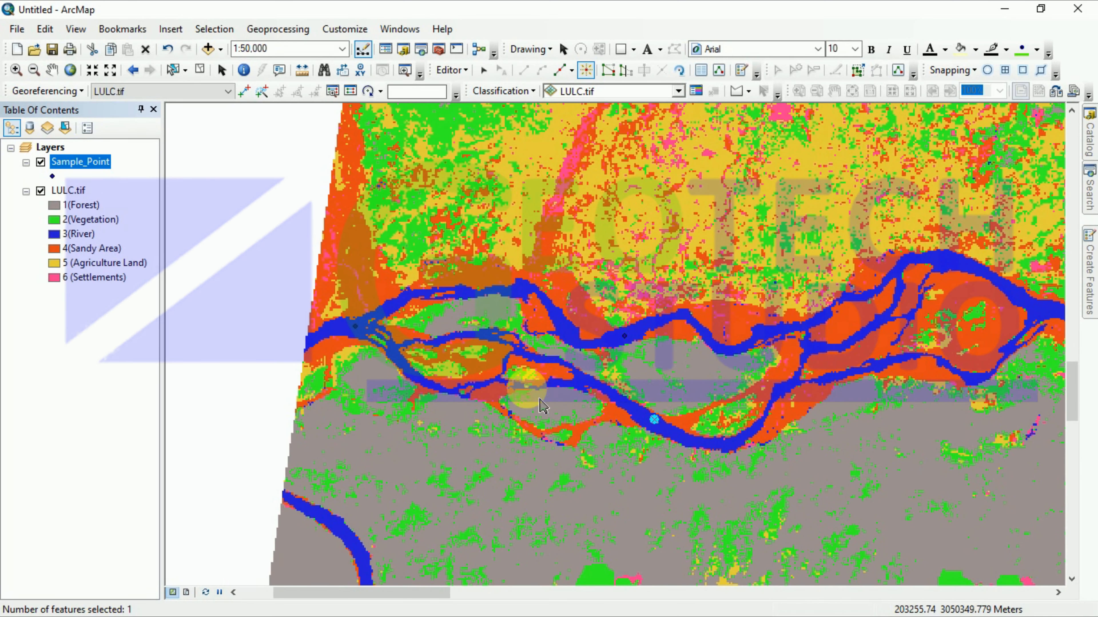
{"action": "scroll", "coordinate": [778, 324], "scroll_direction": "up", "scroll_amount": 2}
{"action": "scroll", "coordinate": [778, 324], "scroll_direction": "up", "scroll_amount": 1}
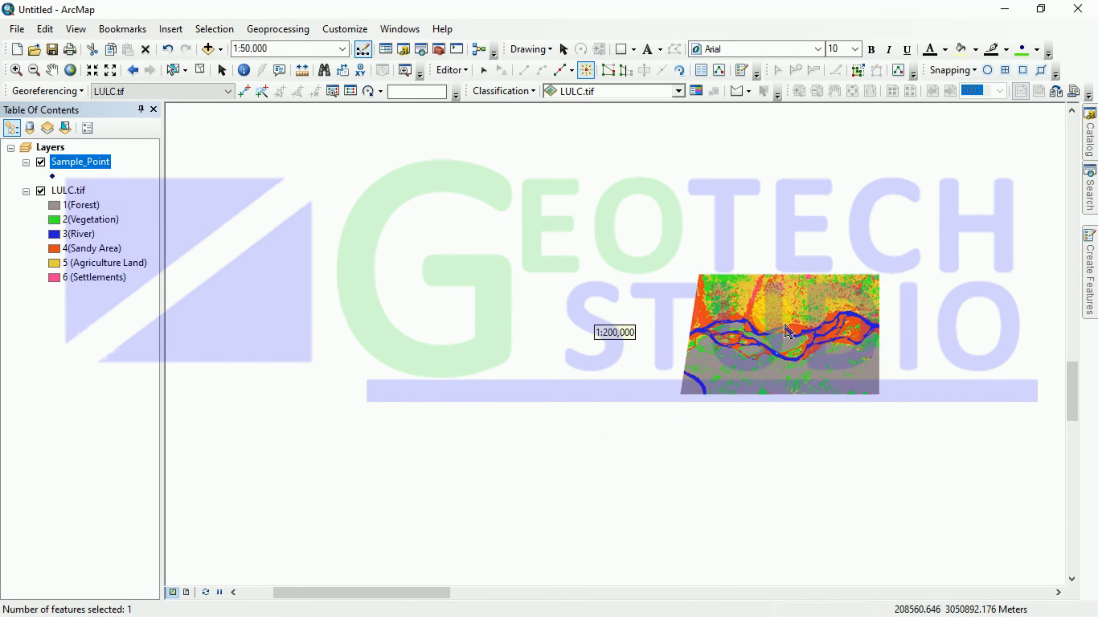
{"action": "scroll", "coordinate": [983, 317], "scroll_direction": "up", "scroll_amount": 1}
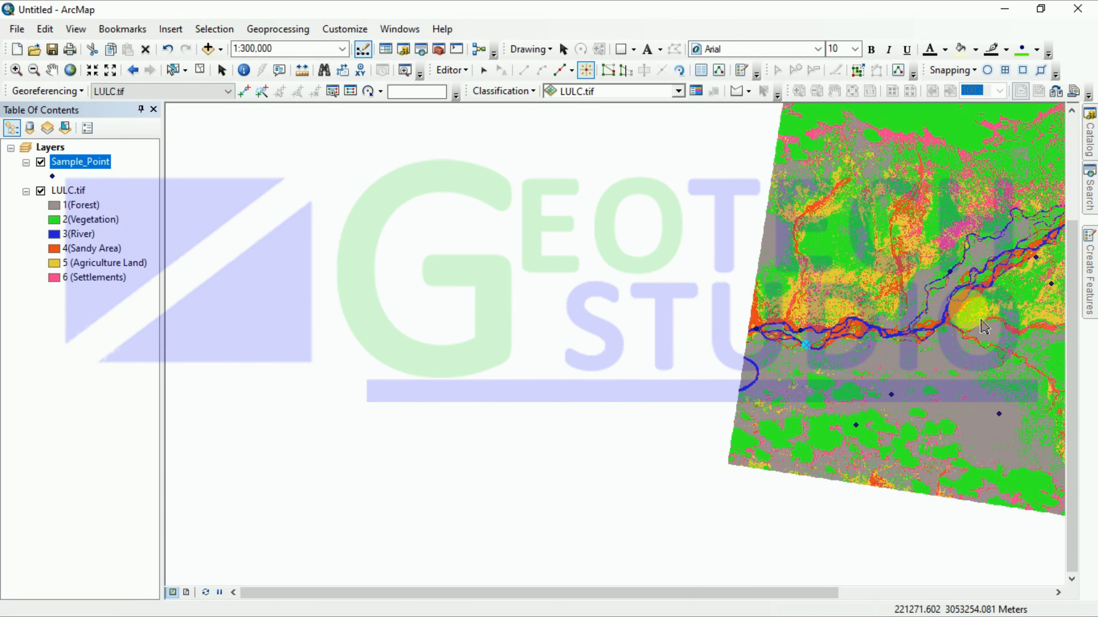
{"action": "scroll", "coordinate": [968, 337], "scroll_direction": "down", "scroll_amount": 4}
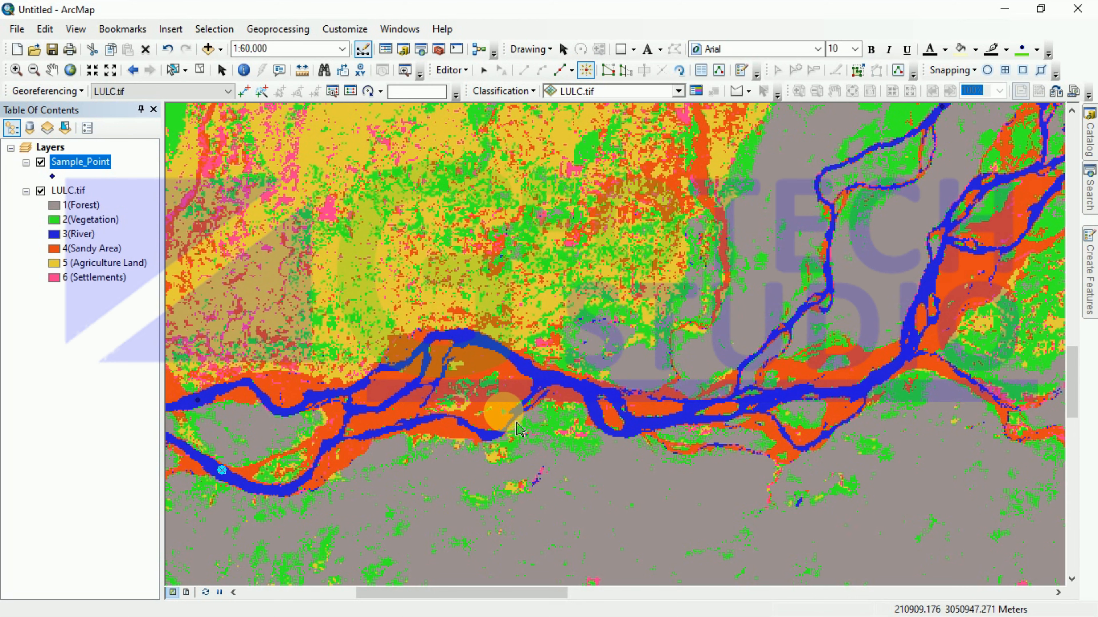
{"action": "scroll", "coordinate": [522, 417], "scroll_direction": "up", "scroll_amount": 8}
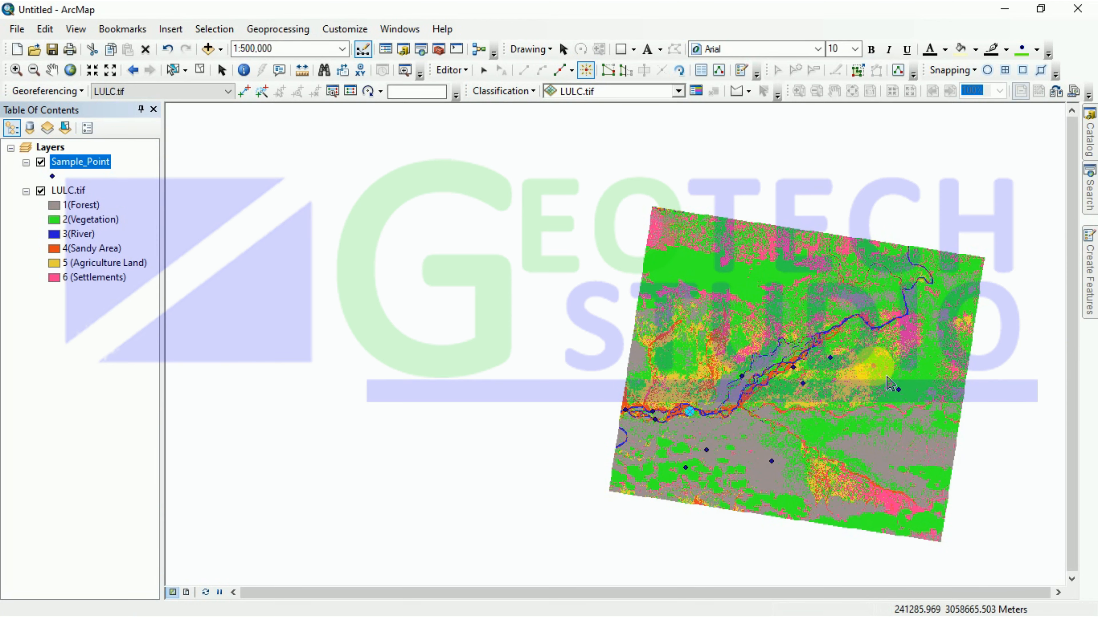
{"action": "scroll", "coordinate": [924, 339], "scroll_direction": "down", "scroll_amount": 4}
{"action": "scroll", "coordinate": [925, 340], "scroll_direction": "down", "scroll_amount": 3}
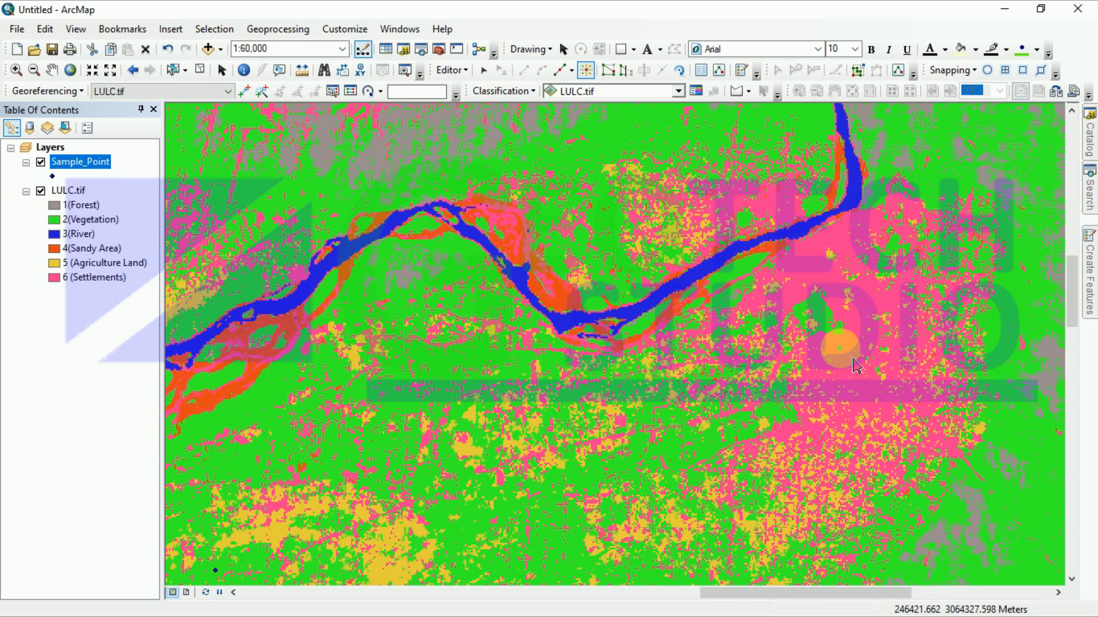
{"action": "scroll", "coordinate": [540, 255], "scroll_direction": "up", "scroll_amount": 3}
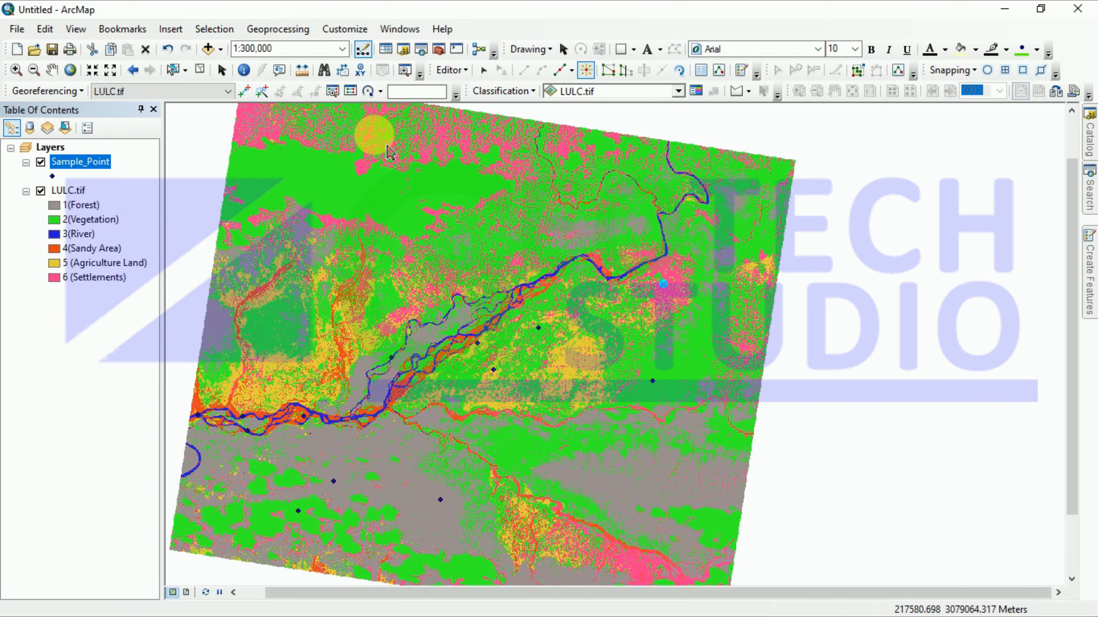
{"action": "scroll", "coordinate": [390, 153], "scroll_direction": "down", "scroll_amount": 3}
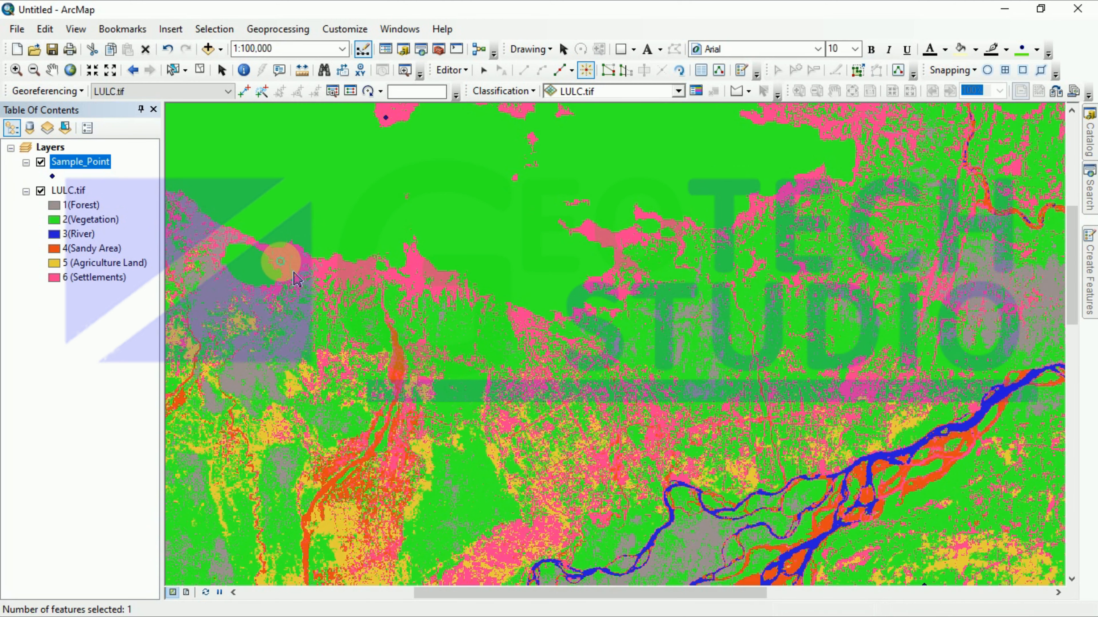
Step: Add sample points in the settlements area and another forest area
{"action": "left_click", "coordinate": [280, 261]}
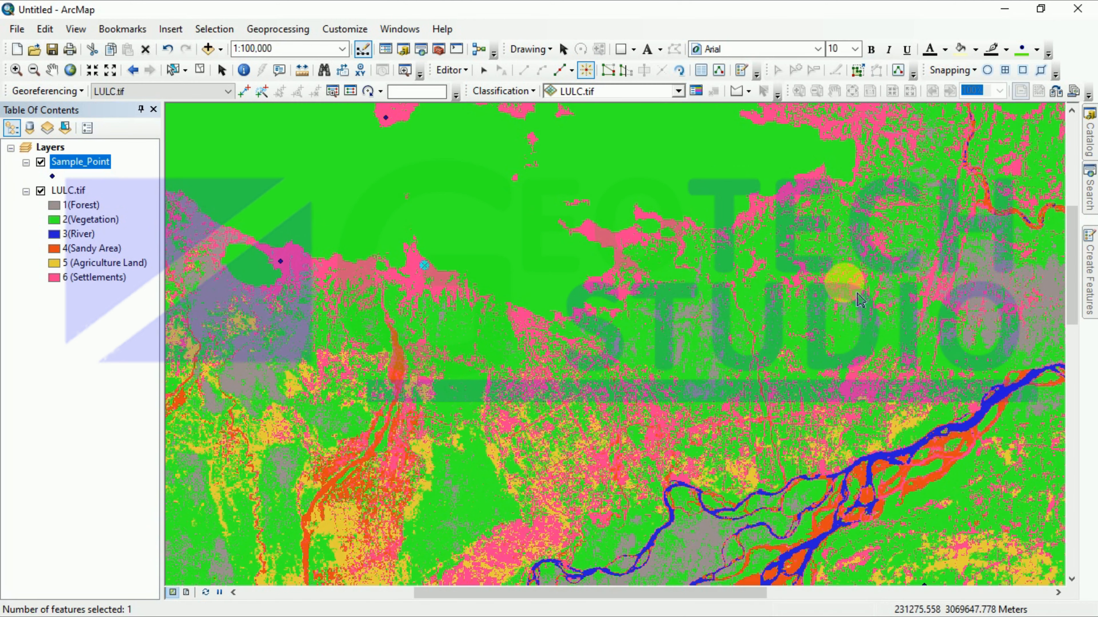
{"action": "scroll", "coordinate": [682, 396], "scroll_direction": "up", "scroll_amount": 2}
{"action": "scroll", "coordinate": [682, 395], "scroll_direction": "up", "scroll_amount": 3}
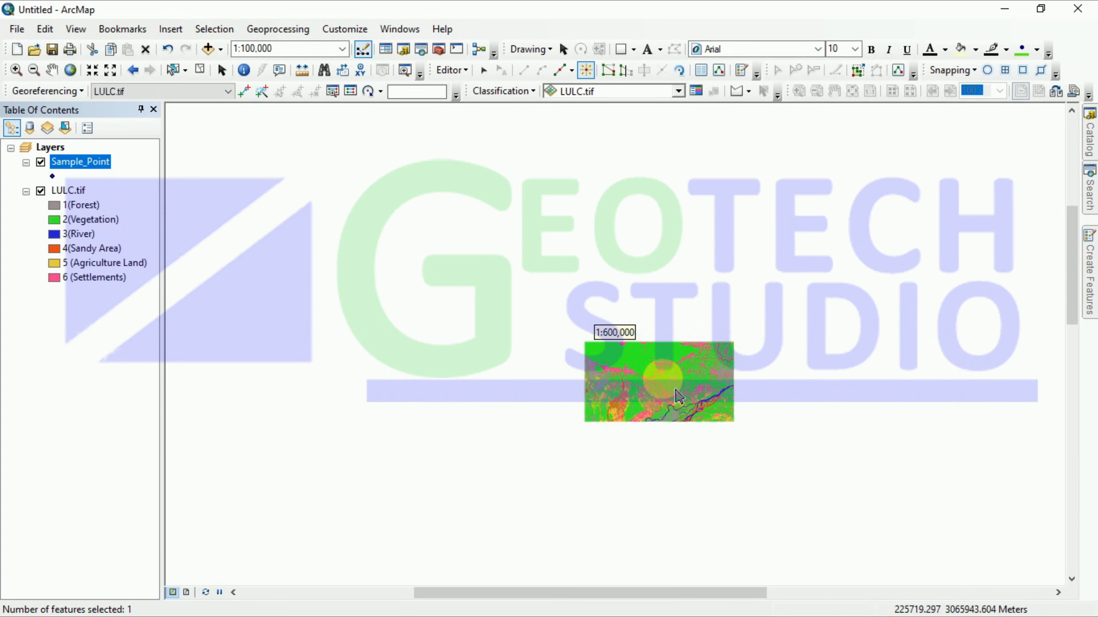
{"action": "scroll", "coordinate": [773, 415], "scroll_direction": "down", "scroll_amount": 3}
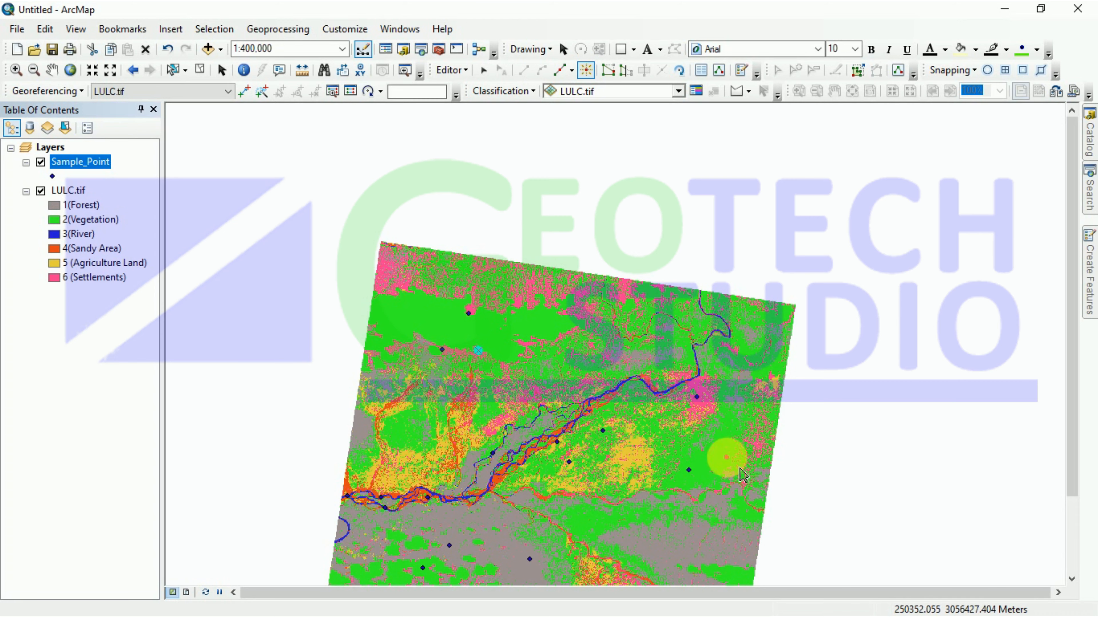
{"action": "left_click", "coordinate": [719, 452]}
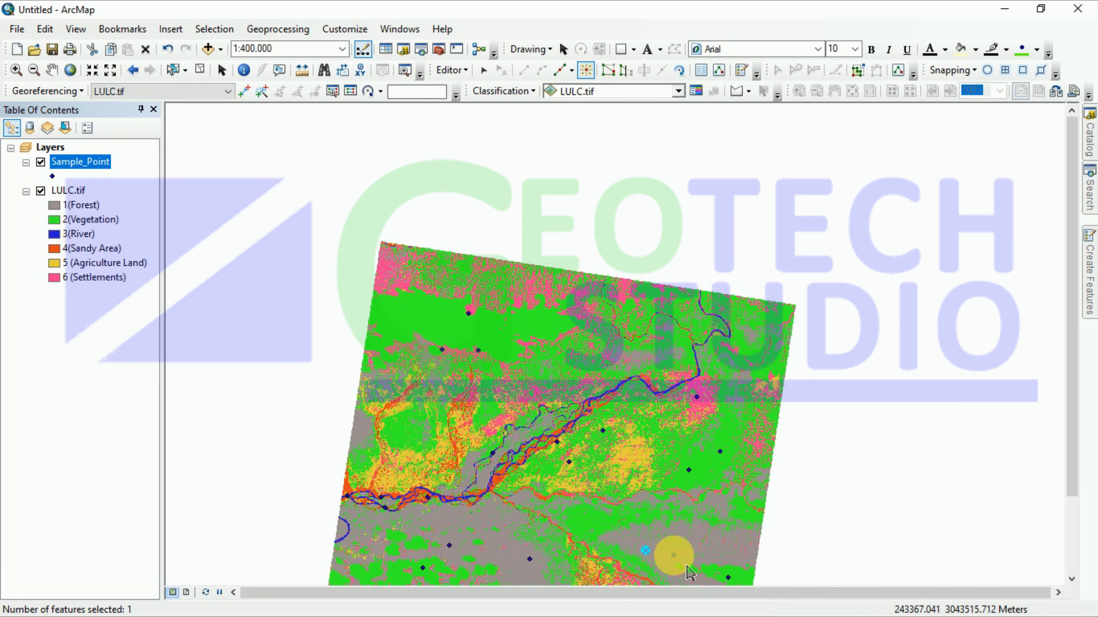
{"action": "scroll", "coordinate": [671, 552], "scroll_direction": "down", "scroll_amount": 3}
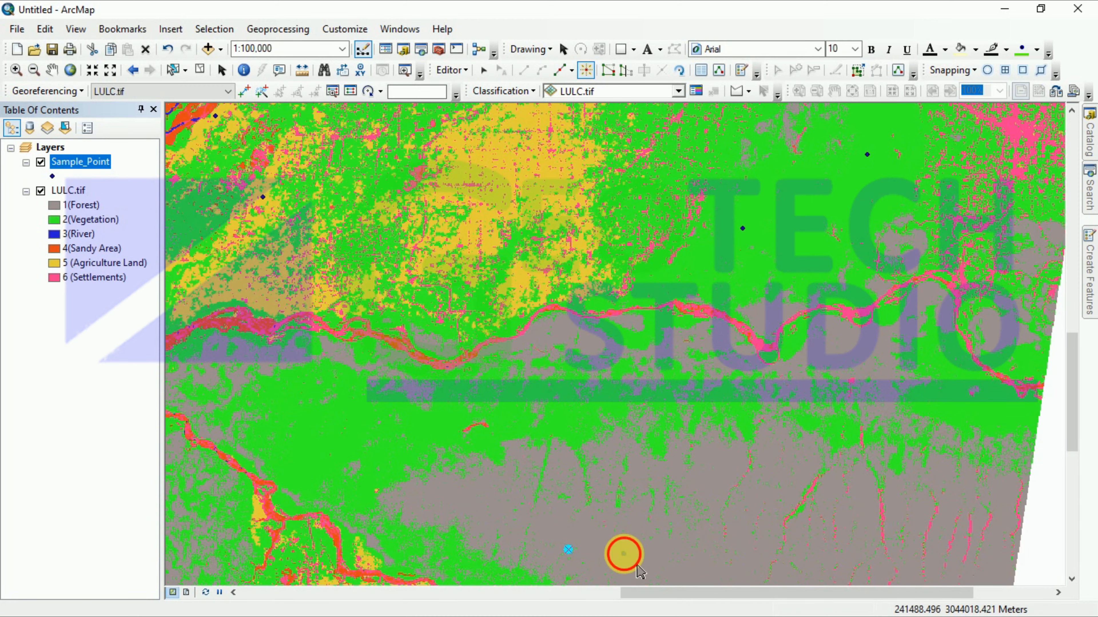
{"action": "scroll", "coordinate": [675, 486], "scroll_direction": "up", "scroll_amount": 4}
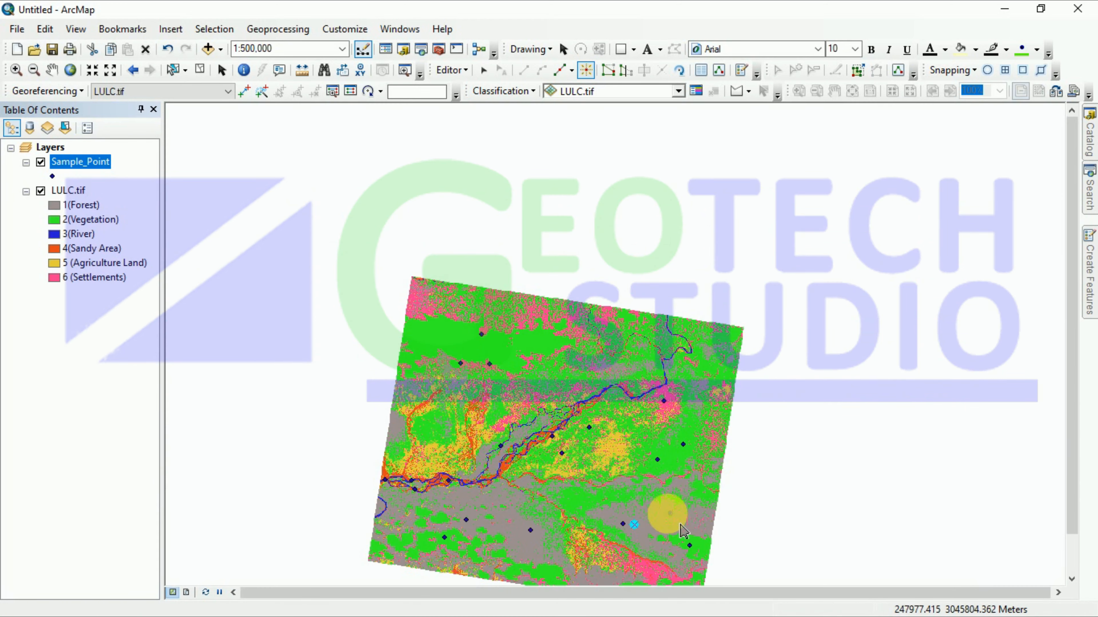
{"action": "scroll", "coordinate": [591, 577], "scroll_direction": "down", "scroll_amount": 2}
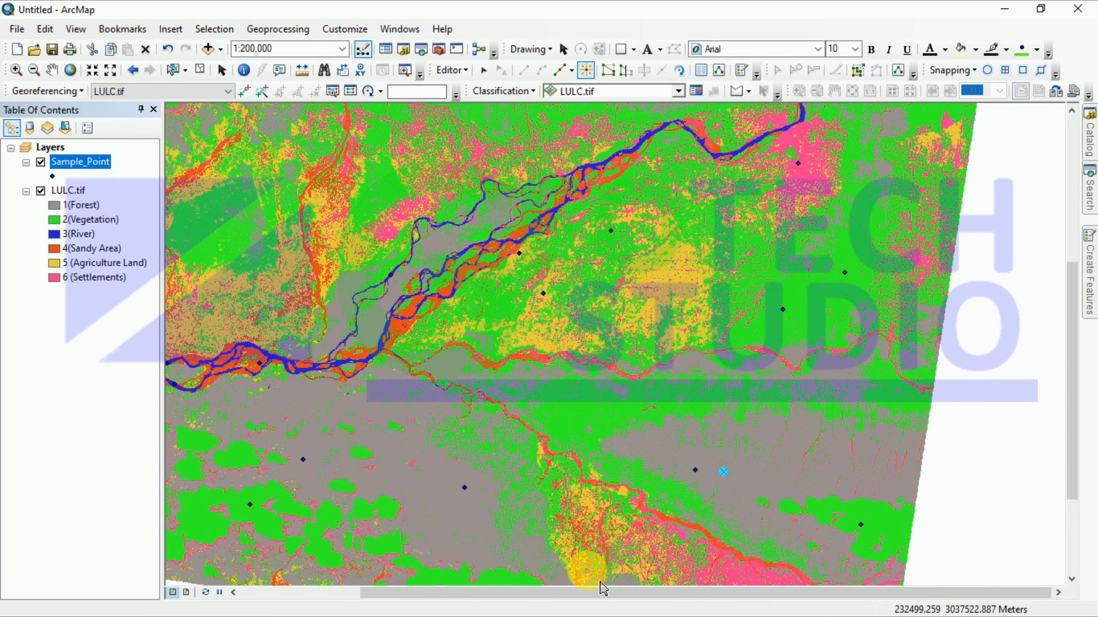
{"action": "scroll", "coordinate": [603, 588], "scroll_direction": "down", "scroll_amount": 3}
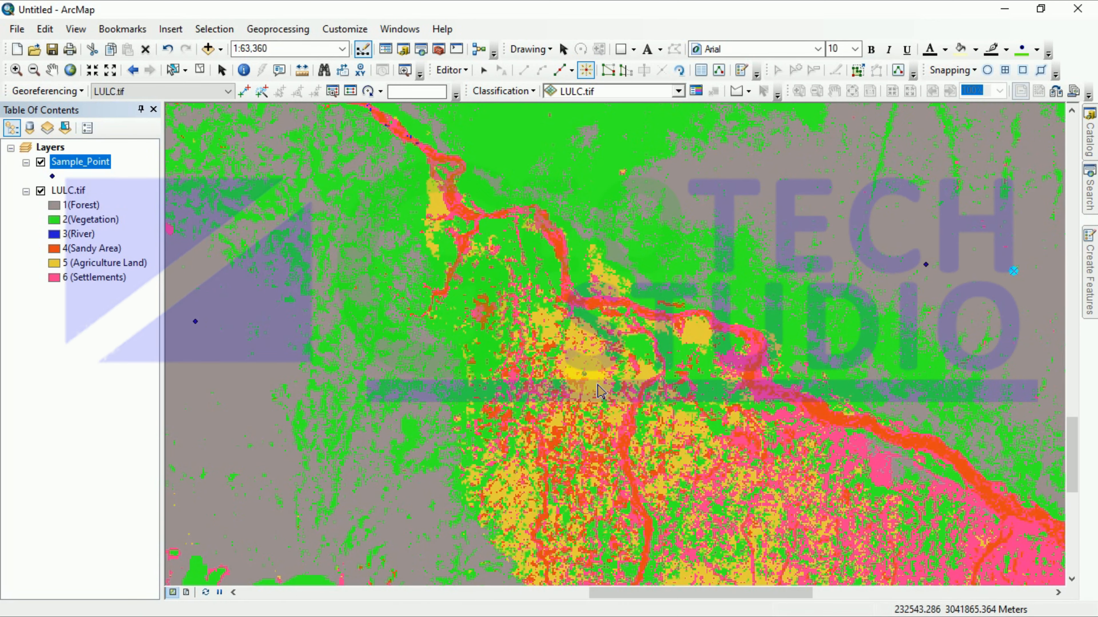
Step: Select several sample points in turn to check which land-cover class each sits in
{"action": "left_click", "coordinate": [594, 375]}
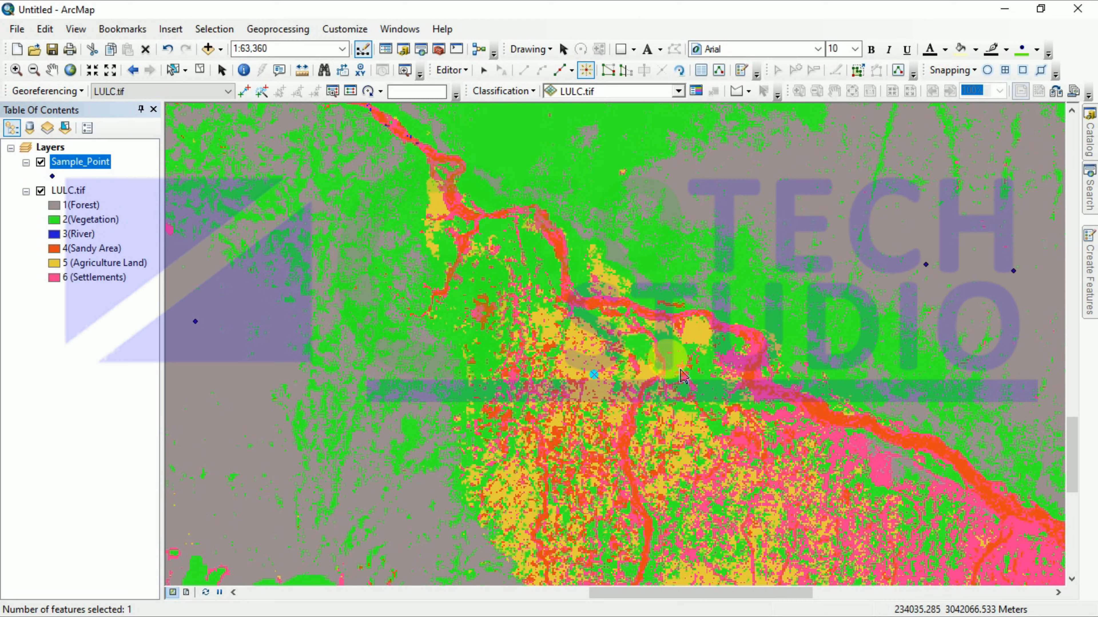
{"action": "left_click", "coordinate": [699, 335]}
{"action": "scroll", "coordinate": [709, 558], "scroll_direction": "down", "scroll_amount": 1}
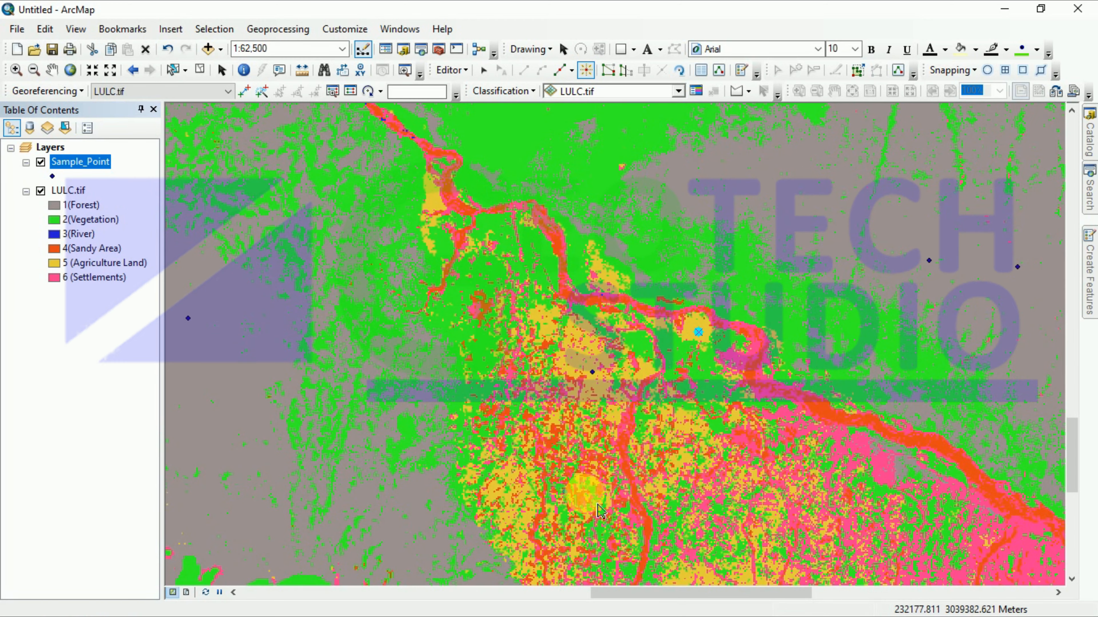
{"action": "scroll", "coordinate": [760, 463], "scroll_direction": "down", "scroll_amount": 3}
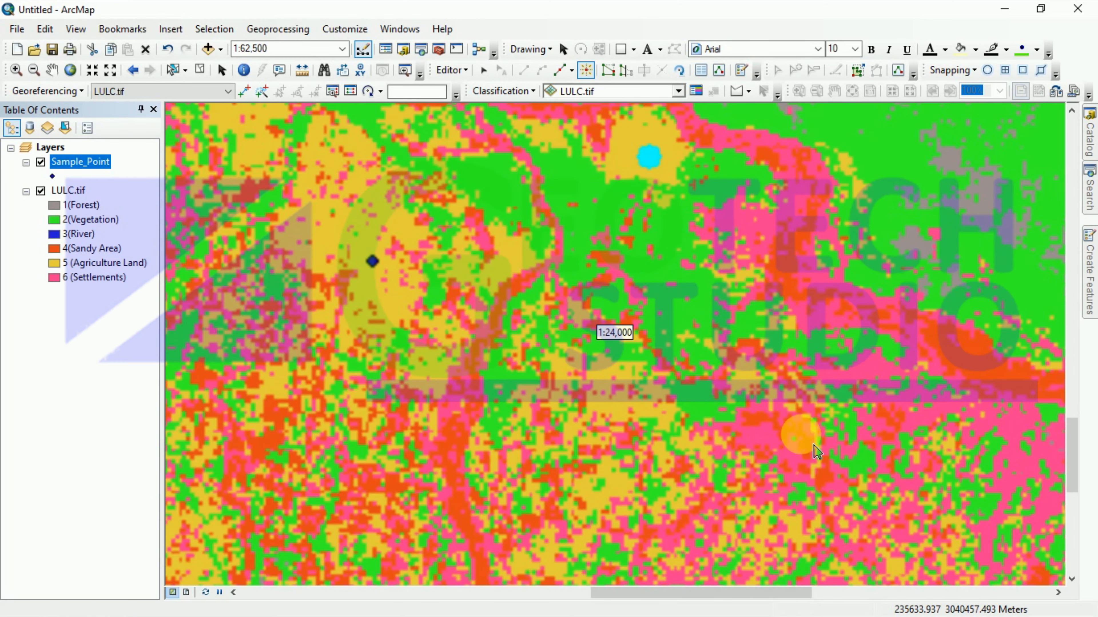
{"action": "left_click", "coordinate": [868, 365]}
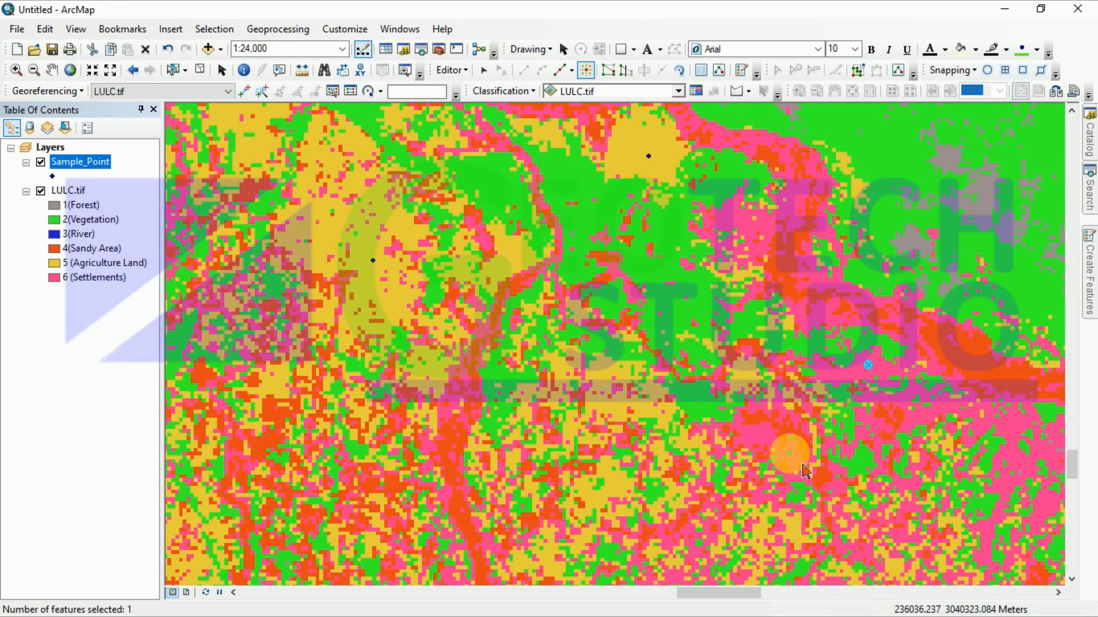
{"action": "scroll", "coordinate": [518, 487], "scroll_direction": "up", "scroll_amount": 4}
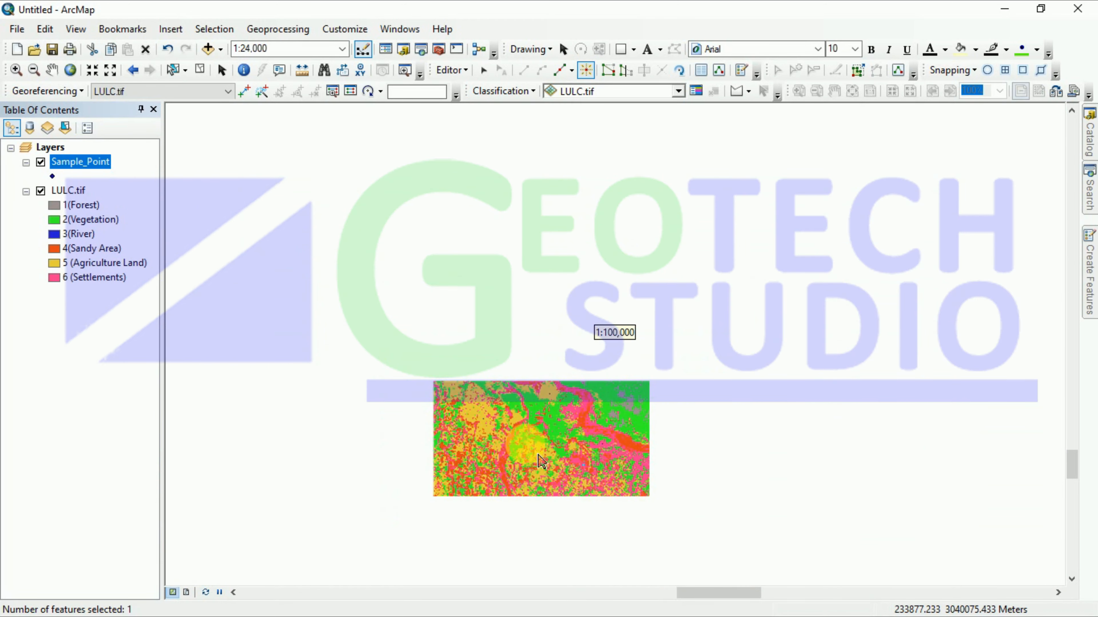
Step: Select two sample points beside the river channel, then zoom out to about 1:750,000
{"action": "scroll", "coordinate": [681, 469], "scroll_direction": "up", "scroll_amount": 2}
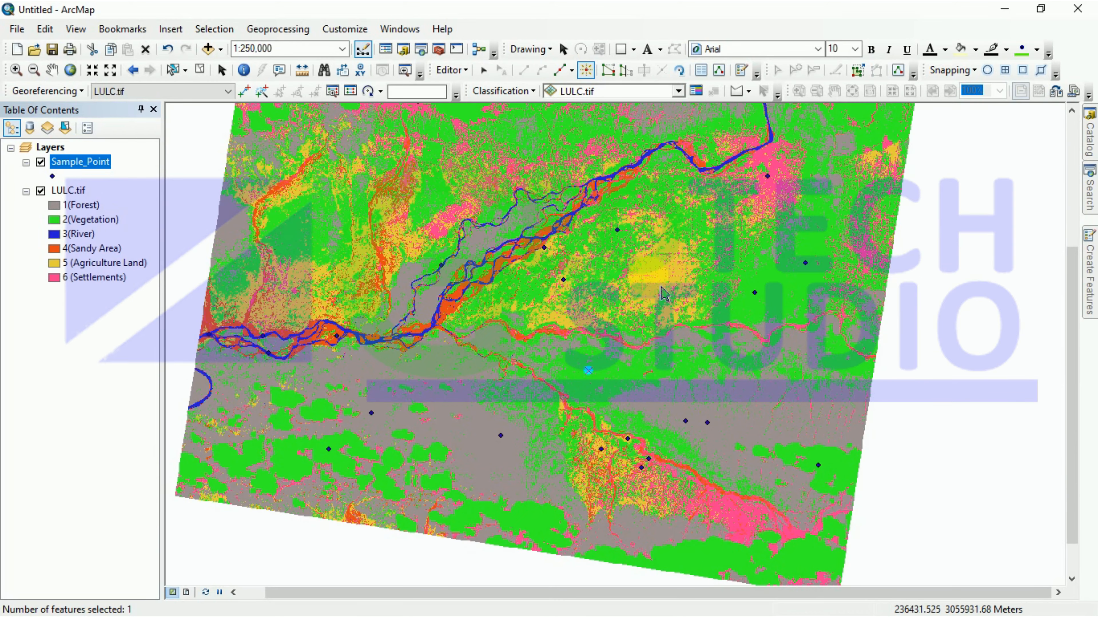
{"action": "scroll", "coordinate": [667, 286], "scroll_direction": "down", "scroll_amount": 3}
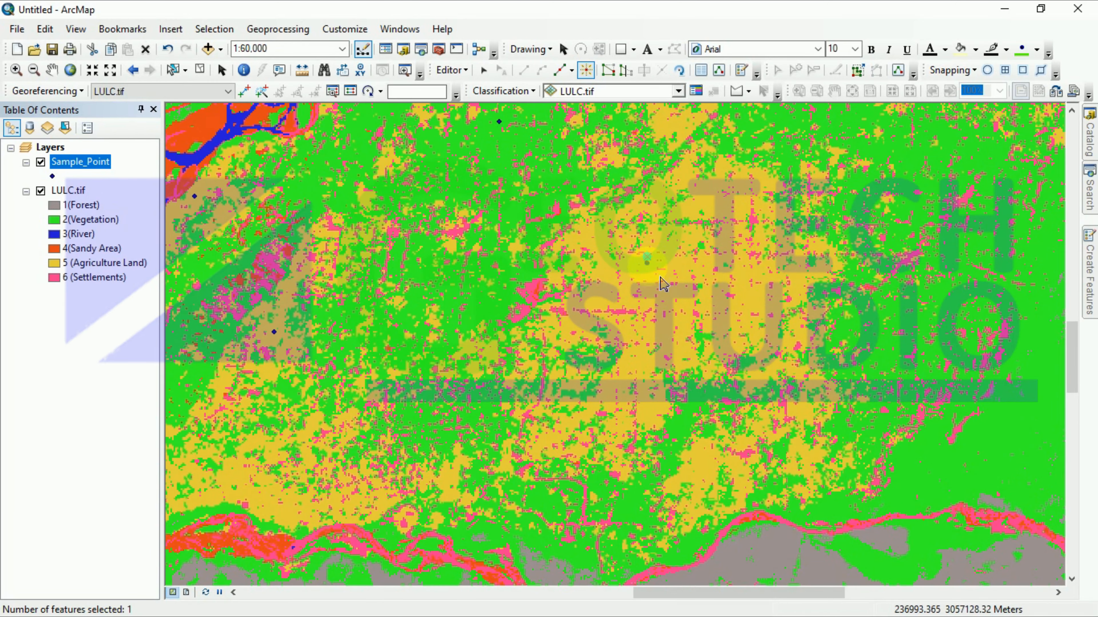
{"action": "scroll", "coordinate": [355, 422], "scroll_direction": "up", "scroll_amount": 5}
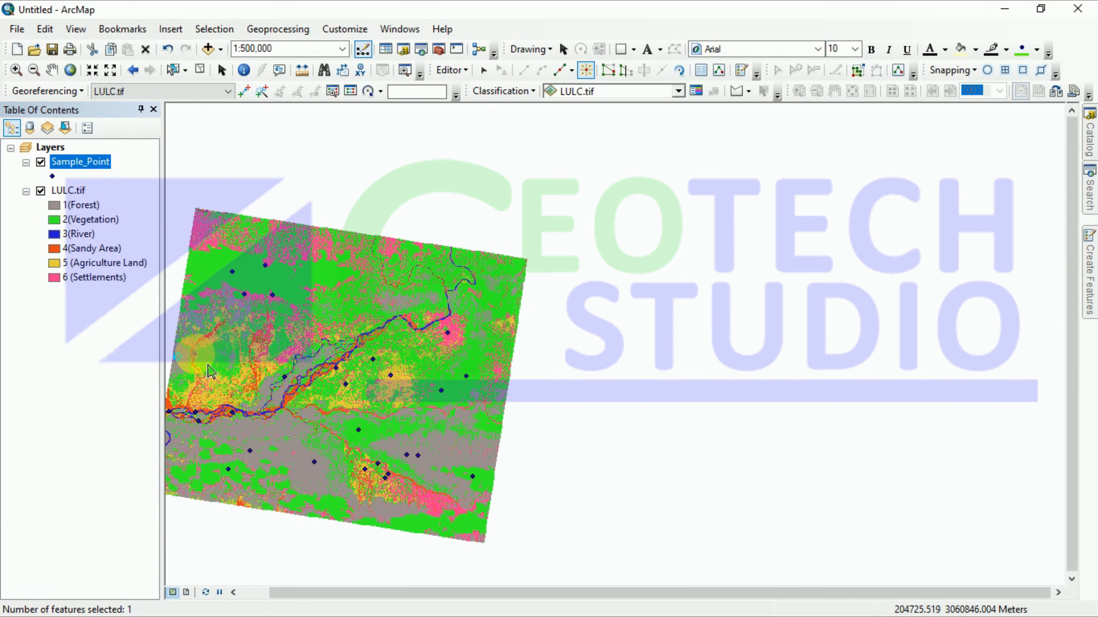
{"action": "scroll", "coordinate": [194, 372], "scroll_direction": "down", "scroll_amount": 6}
{"action": "scroll", "coordinate": [218, 352], "scroll_direction": "down", "scroll_amount": 3}
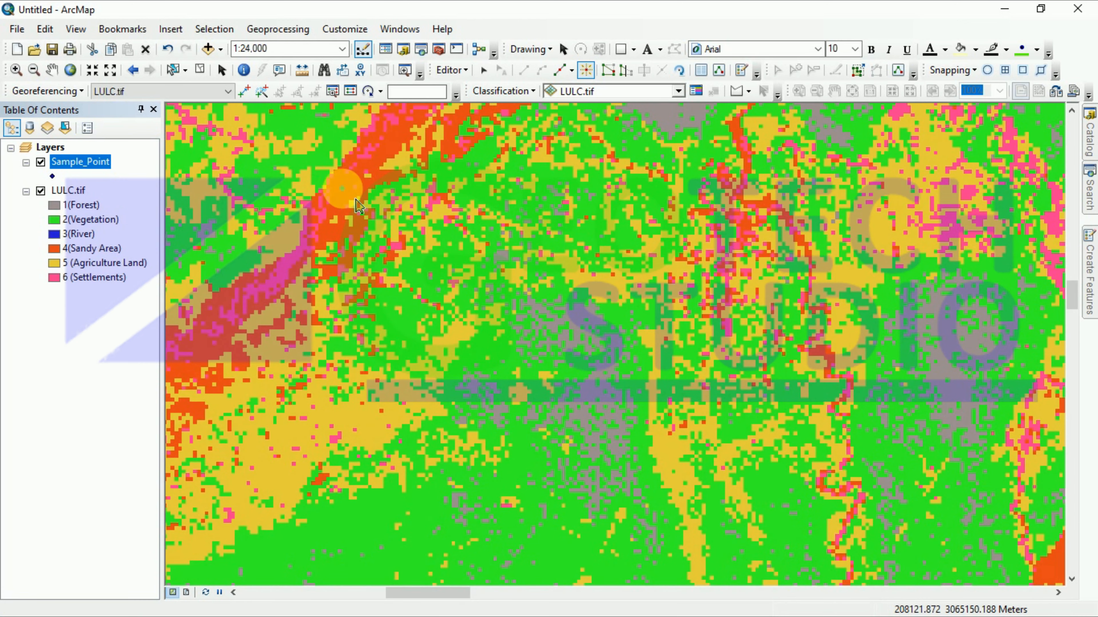
{"action": "scroll", "coordinate": [561, 414], "scroll_direction": "up", "scroll_amount": 3}
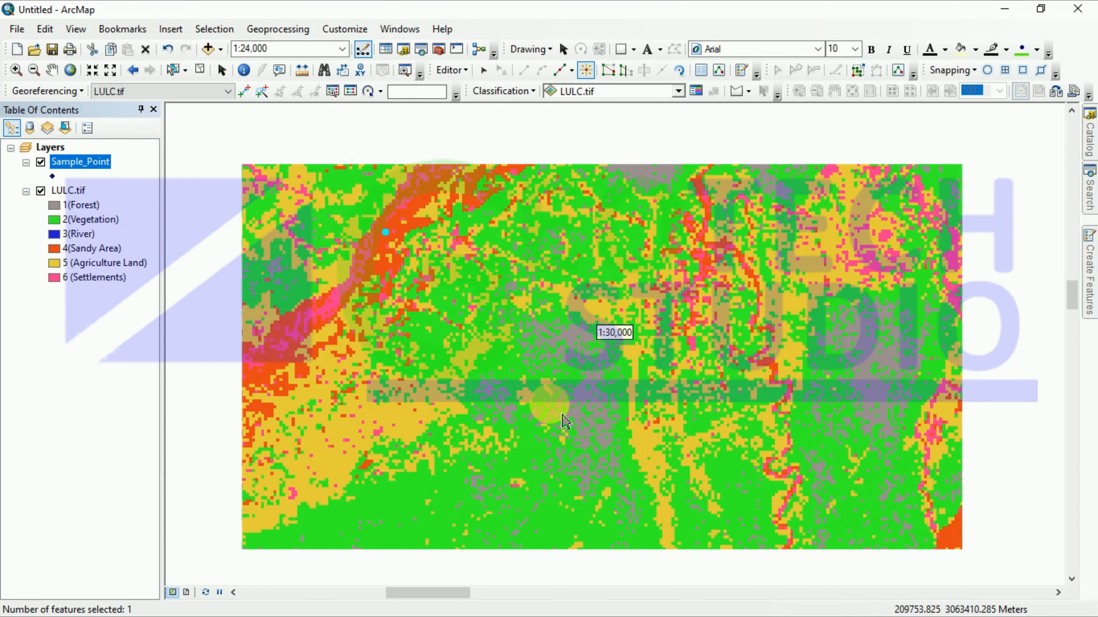
{"action": "scroll", "coordinate": [570, 418], "scroll_direction": "up", "scroll_amount": 2}
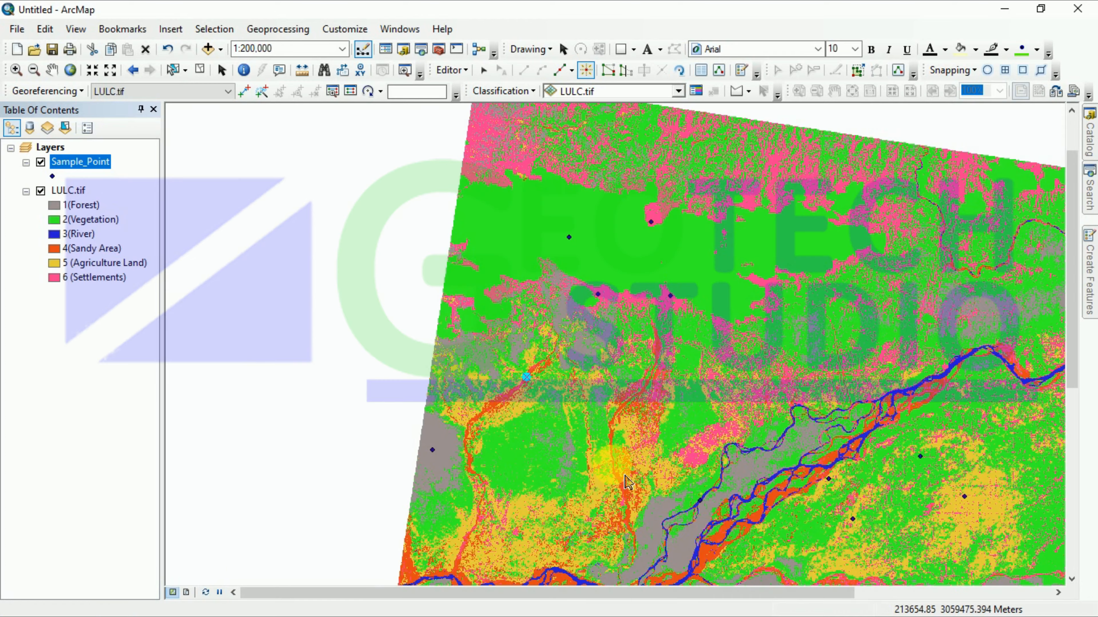
{"action": "scroll", "coordinate": [972, 385], "scroll_direction": "down", "scroll_amount": 3}
{"action": "scroll", "coordinate": [993, 386], "scroll_direction": "down", "scroll_amount": 1}
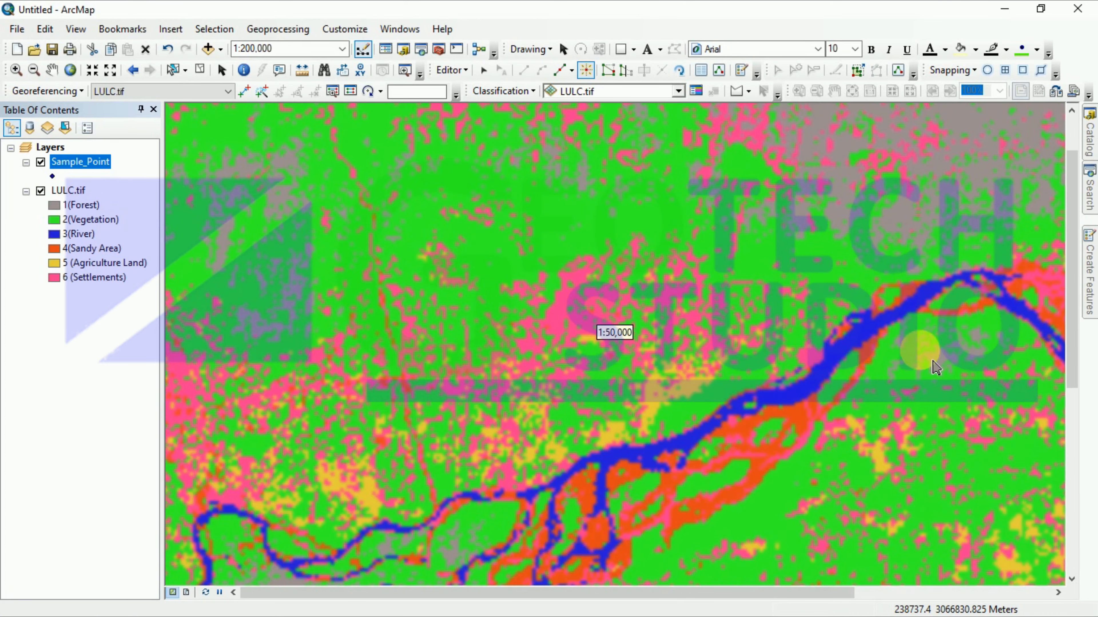
{"action": "left_click", "coordinate": [859, 359]}
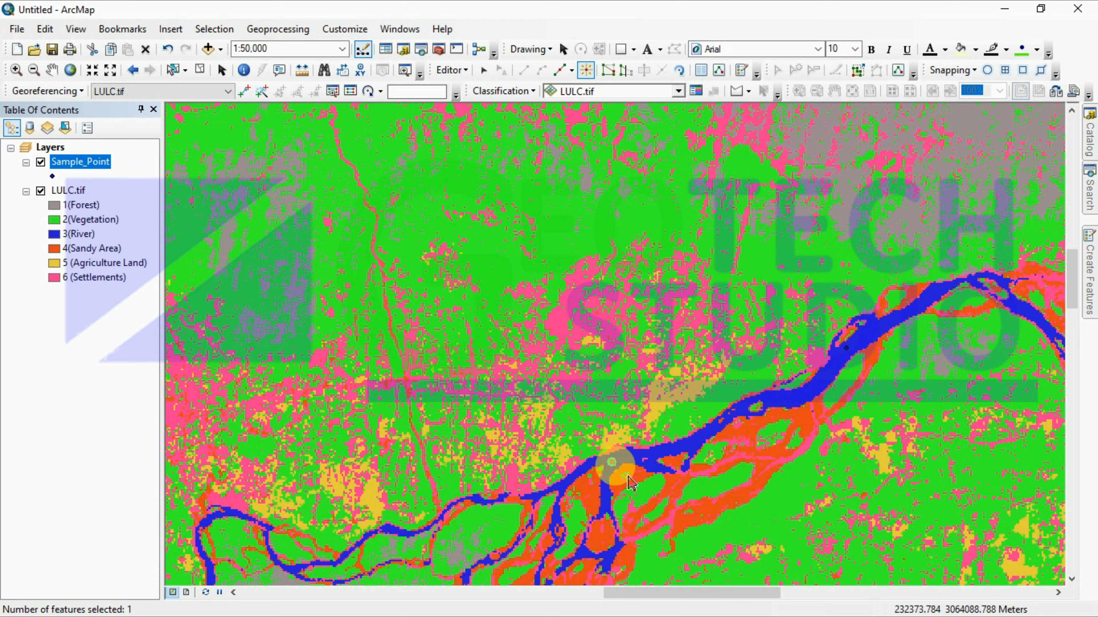
{"action": "left_click", "coordinate": [613, 463]}
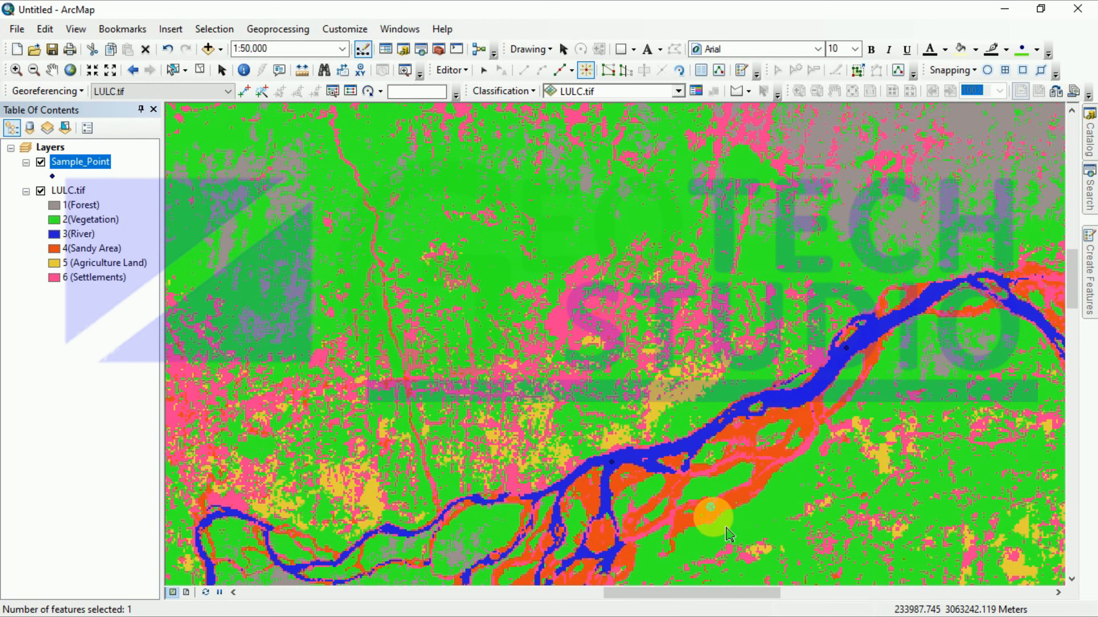
{"action": "scroll", "coordinate": [730, 535], "scroll_direction": "up", "scroll_amount": 5}
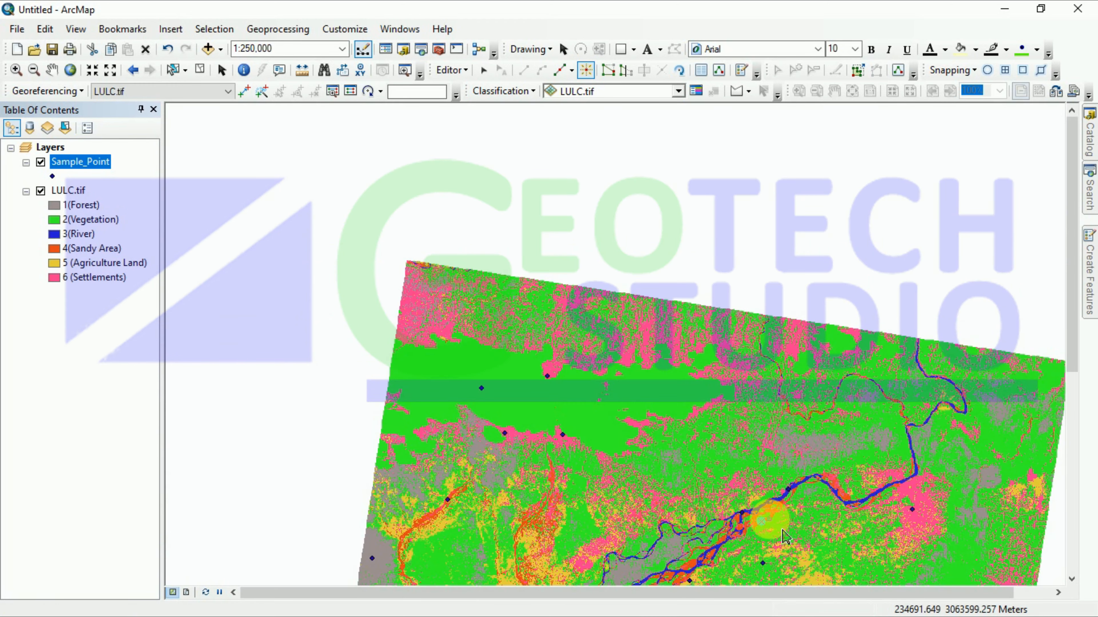
{"action": "scroll", "coordinate": [778, 544], "scroll_direction": "up", "scroll_amount": 3}
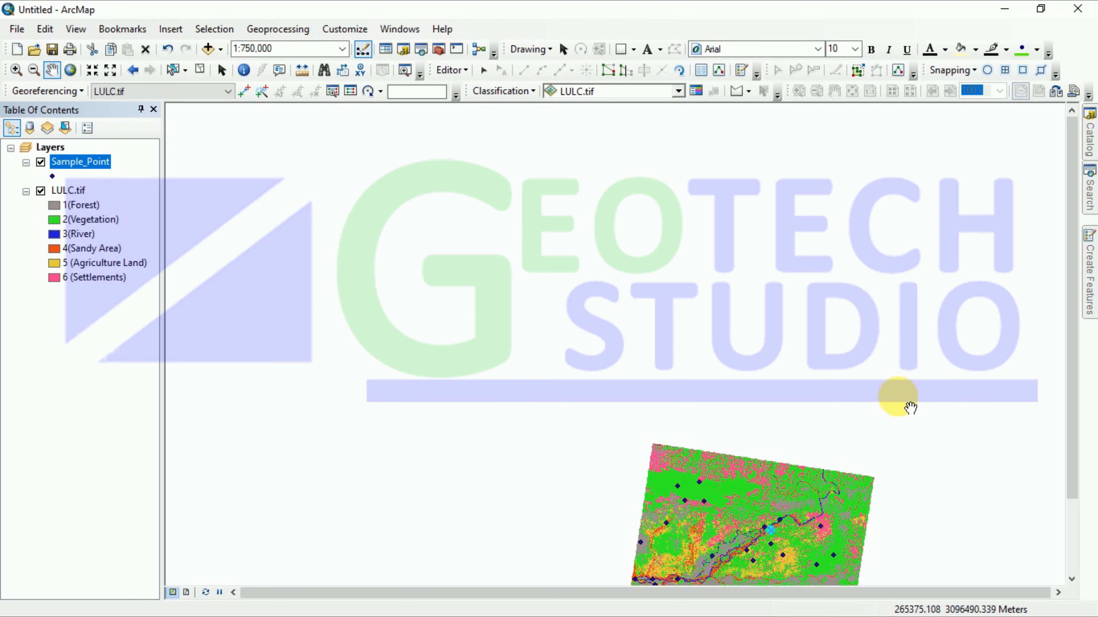
Step: Centre the LULC raster and confirm Sample_Point has only FID, Shape and Id fields
{"action": "left_click_drag", "start_coordinate": [767, 519], "coordinate": [549, 282]}
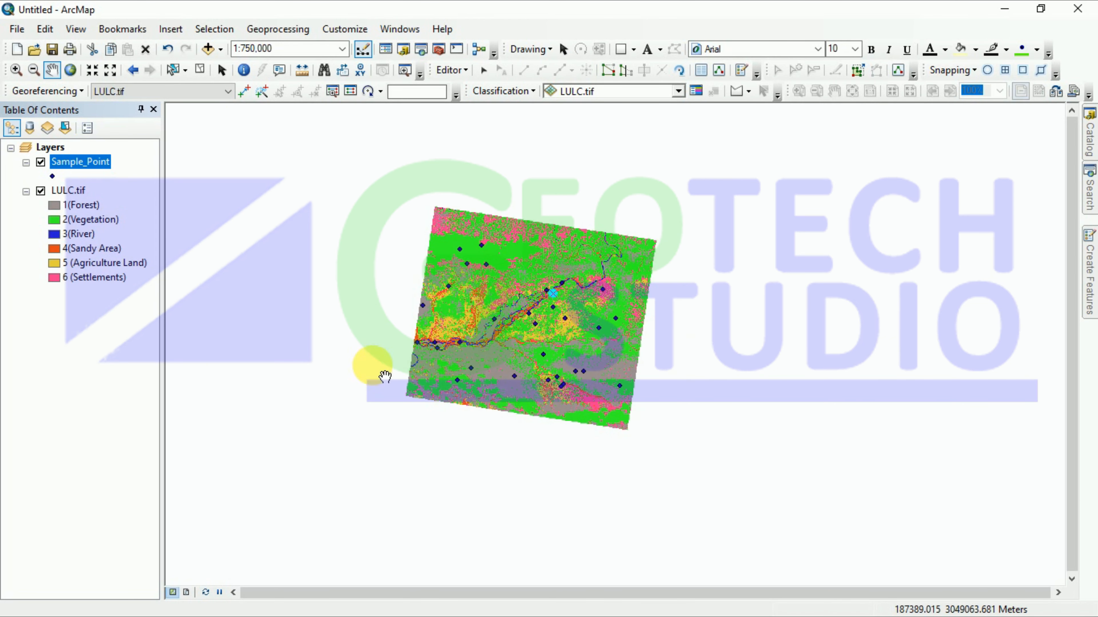
{"action": "right_click", "coordinate": [77, 164]}
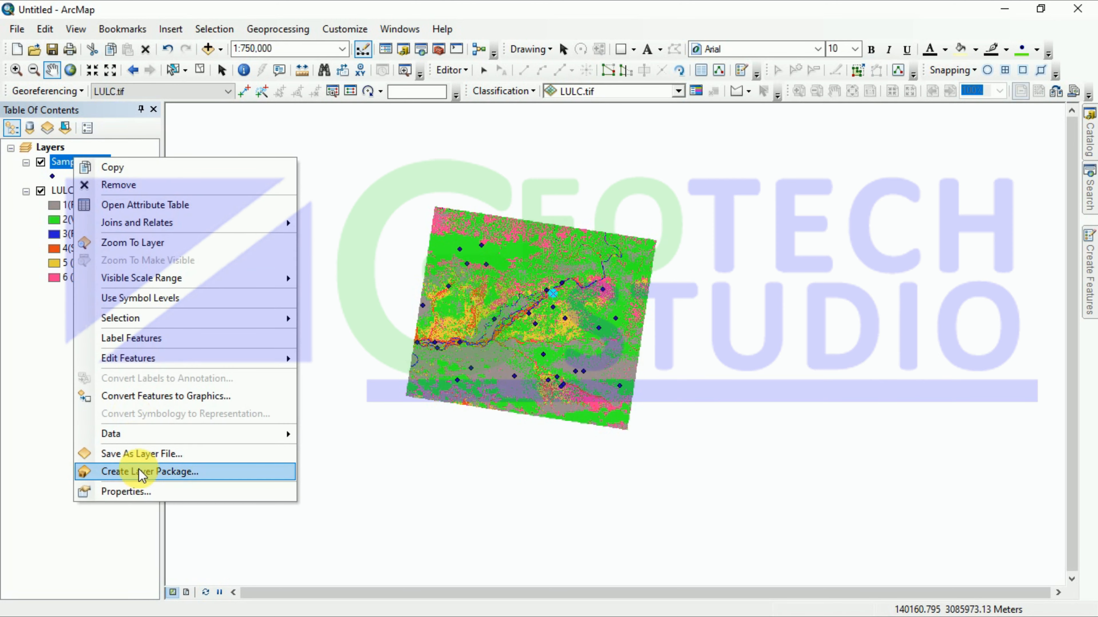
{"action": "left_click", "coordinate": [139, 492]}
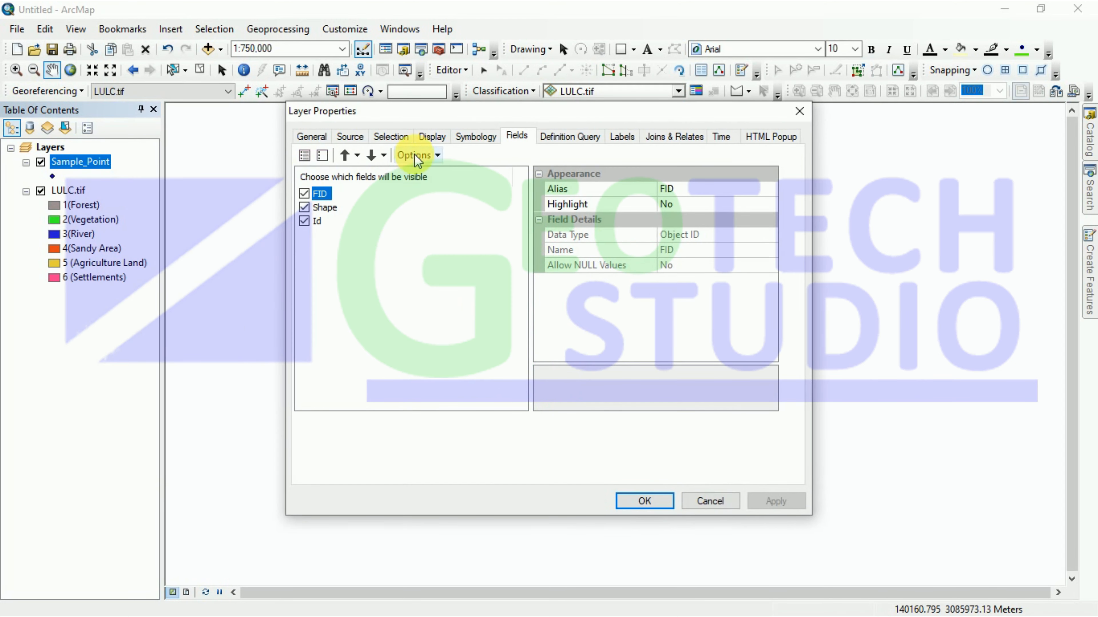
{"action": "left_click", "coordinate": [797, 113]}
{"action": "right_click", "coordinate": [86, 163]}
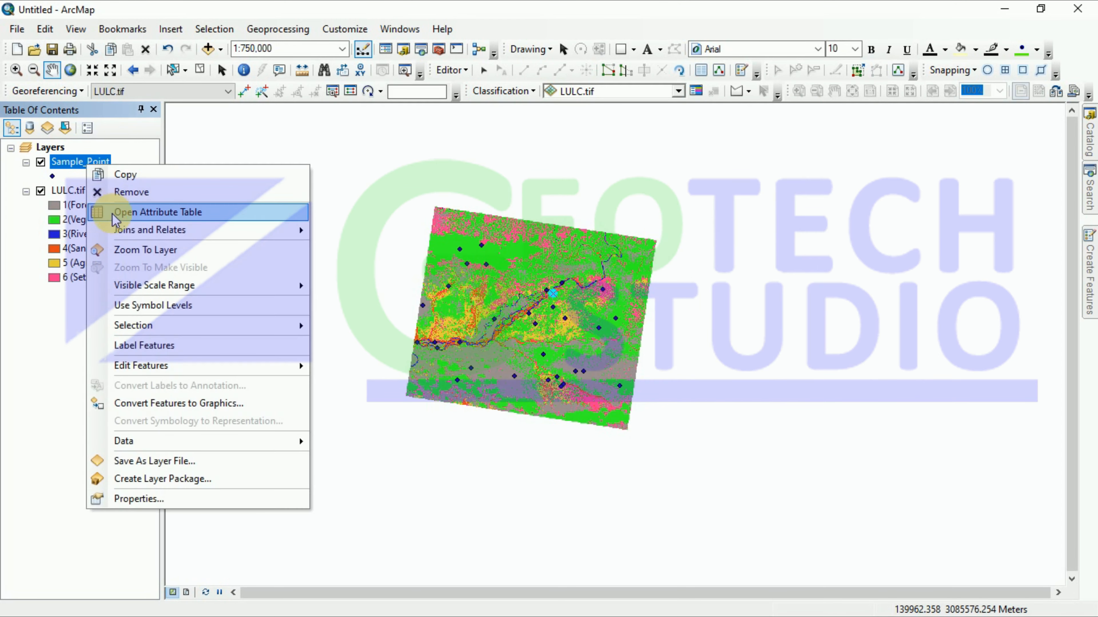
{"action": "left_click", "coordinate": [129, 211]}
{"action": "scroll", "coordinate": [130, 342], "scroll_direction": "down", "scroll_amount": 1}
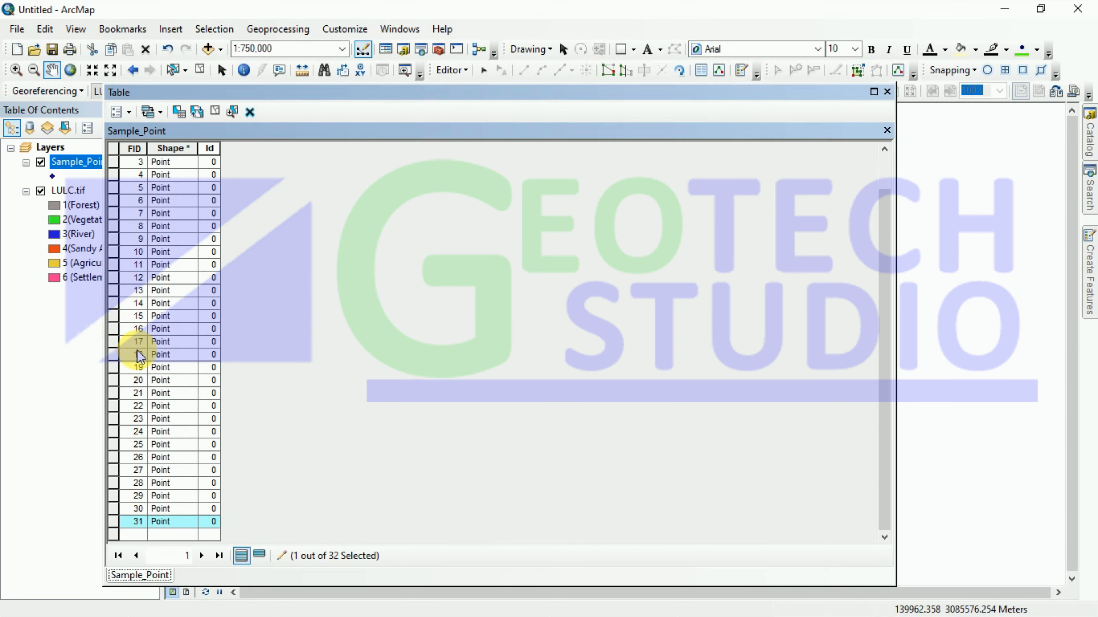
{"action": "scroll", "coordinate": [207, 474], "scroll_direction": "up", "scroll_amount": 1}
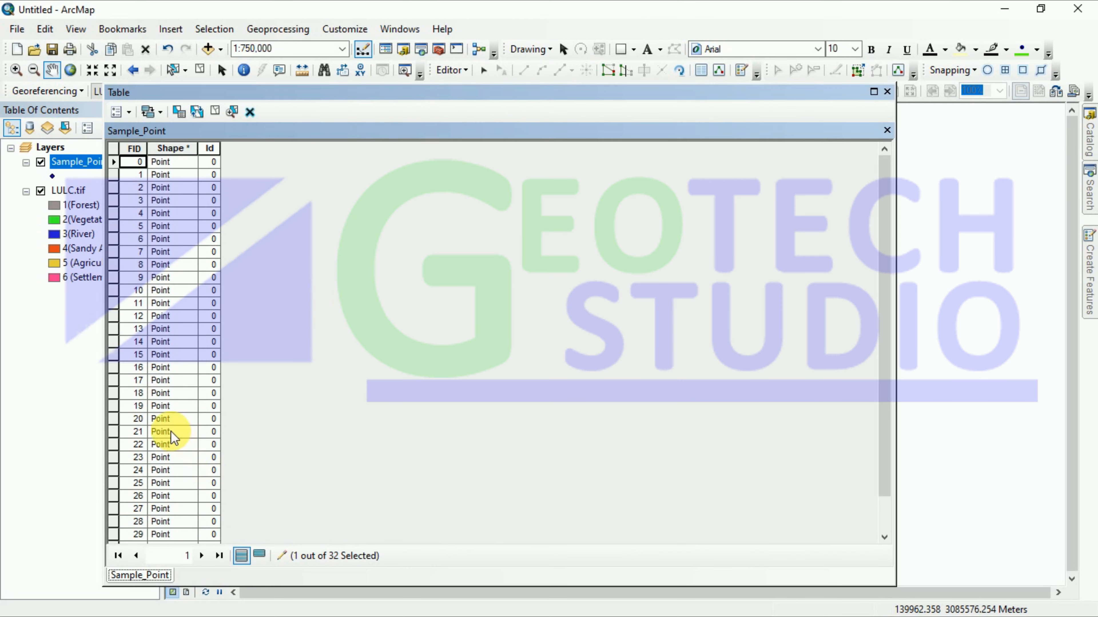
{"action": "scroll", "coordinate": [183, 383], "scroll_direction": "down", "scroll_amount": 1}
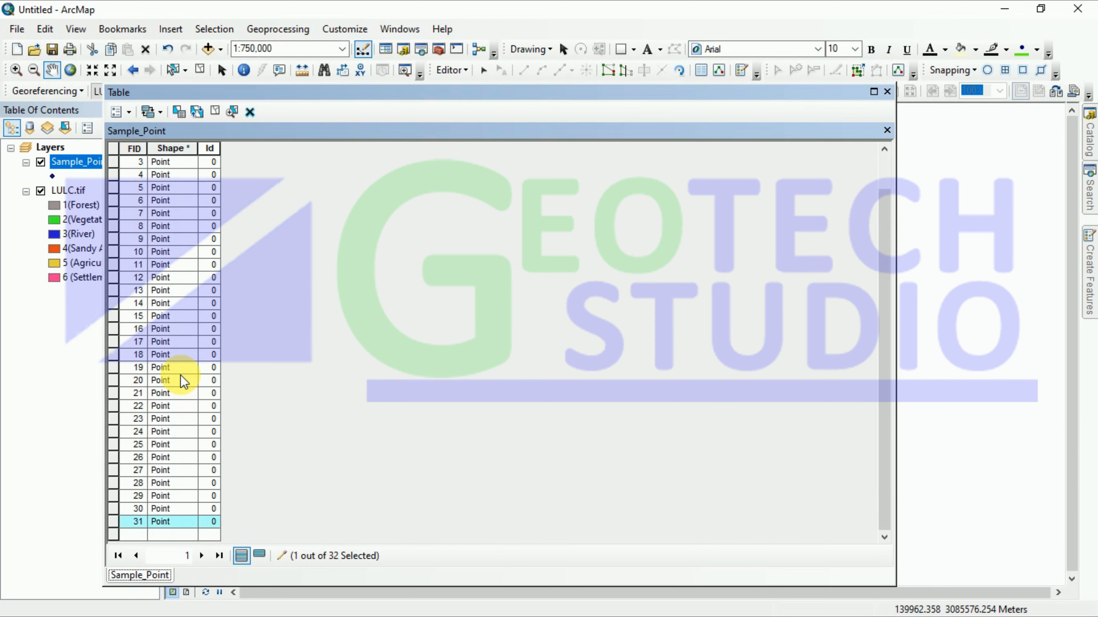
{"action": "scroll", "coordinate": [177, 394], "scroll_direction": "up", "scroll_amount": 1}
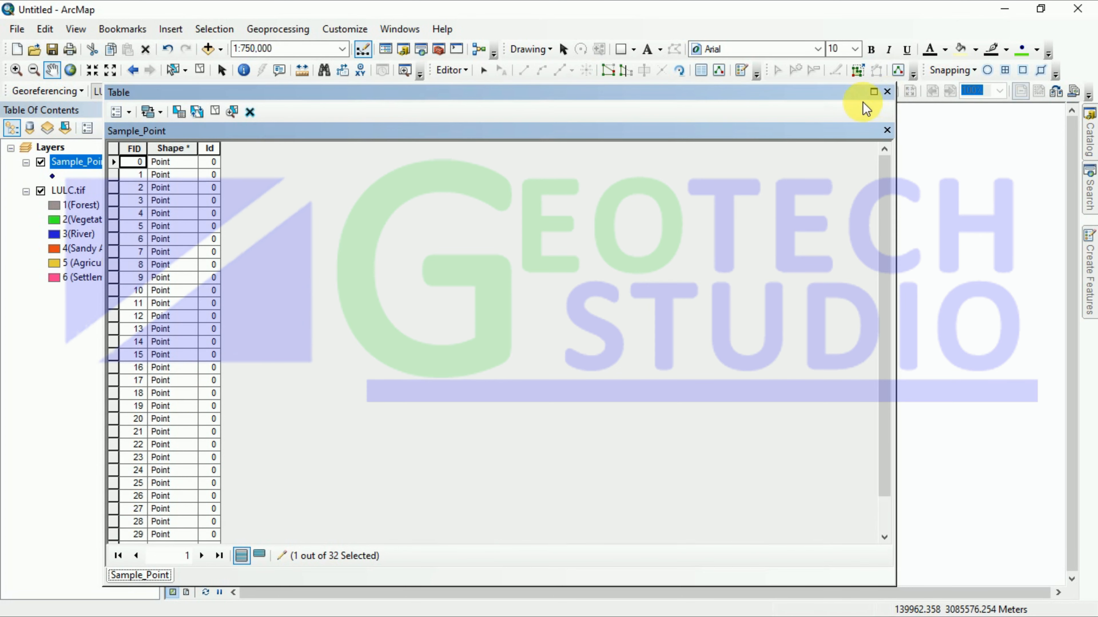
{"action": "left_click", "coordinate": [888, 92]}
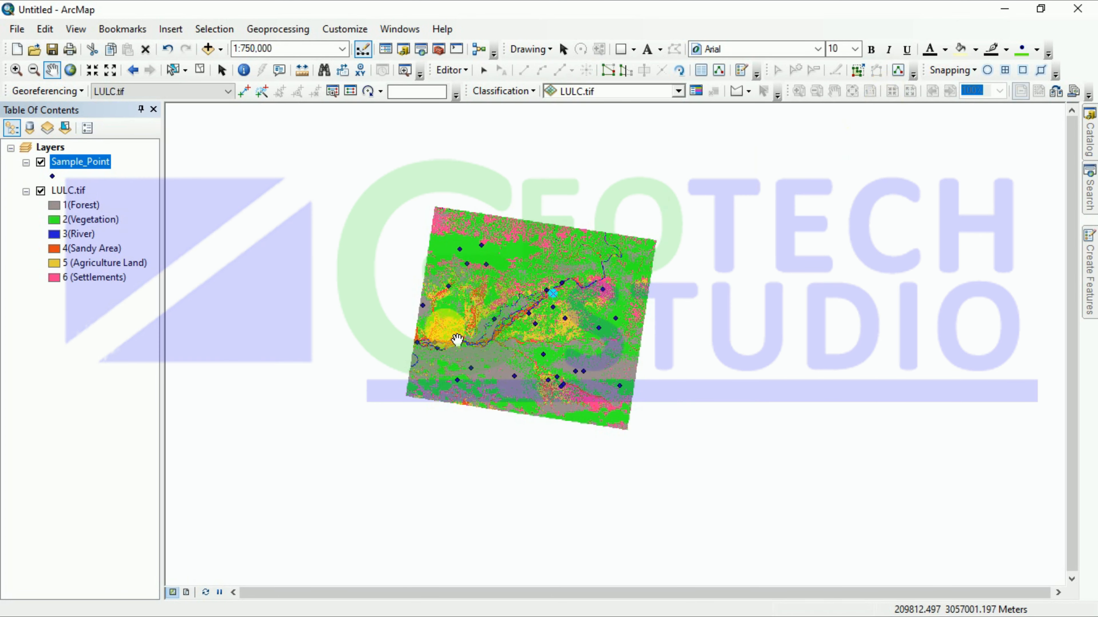
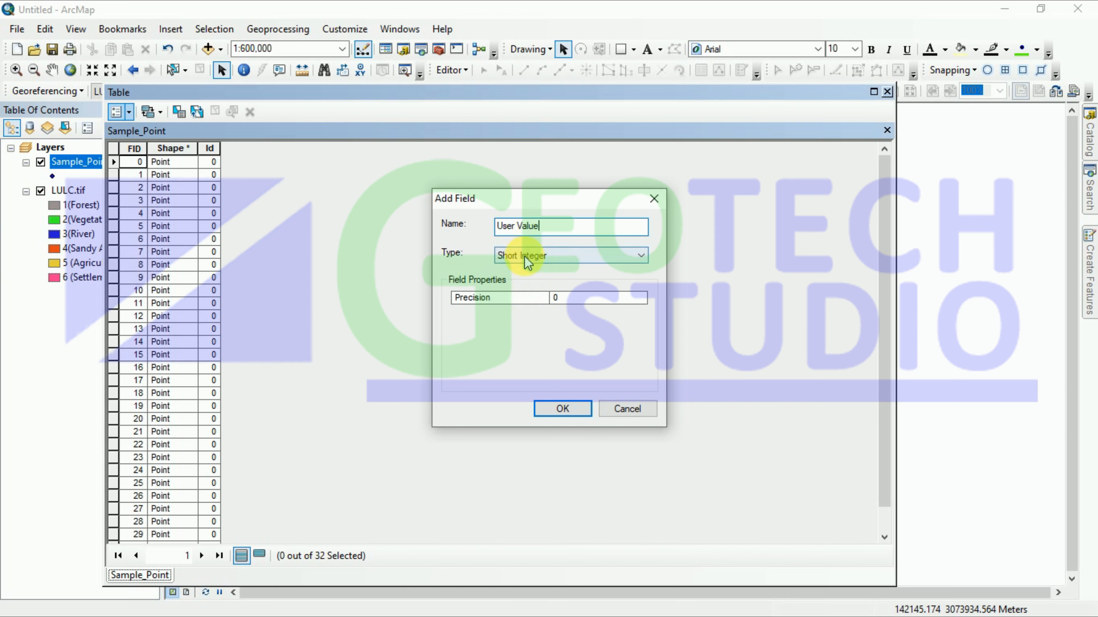
Step: Add a Float field to Sample_Point and accept its automatic rename to User_Value
{"action": "left_click", "coordinate": [525, 257]}
{"action": "left_click", "coordinate": [520, 298]}
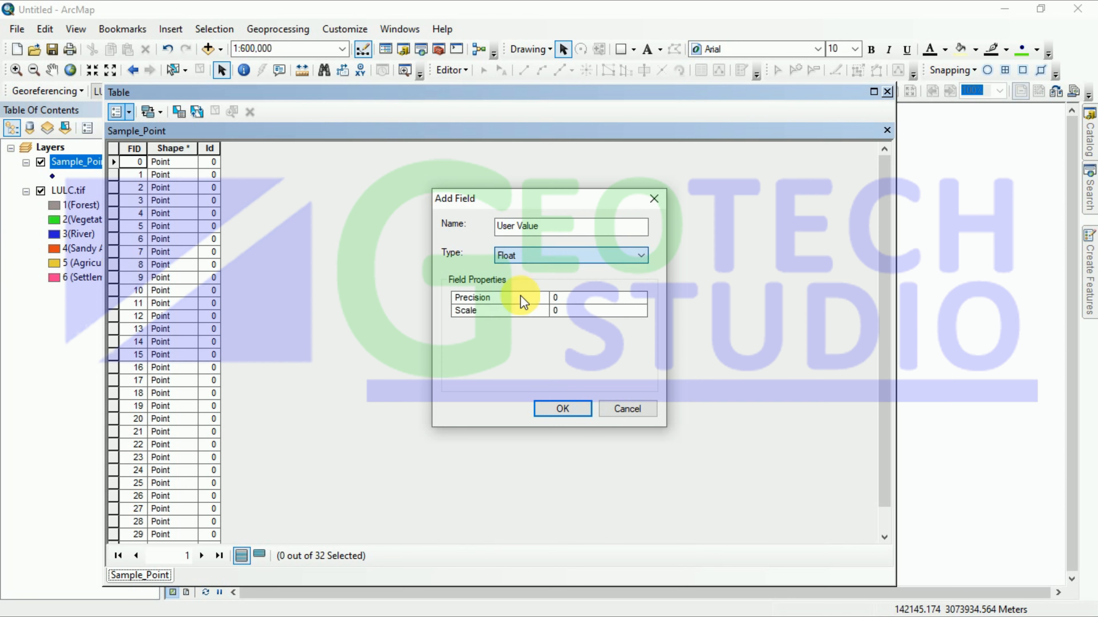
{"action": "left_click", "coordinate": [562, 410]}
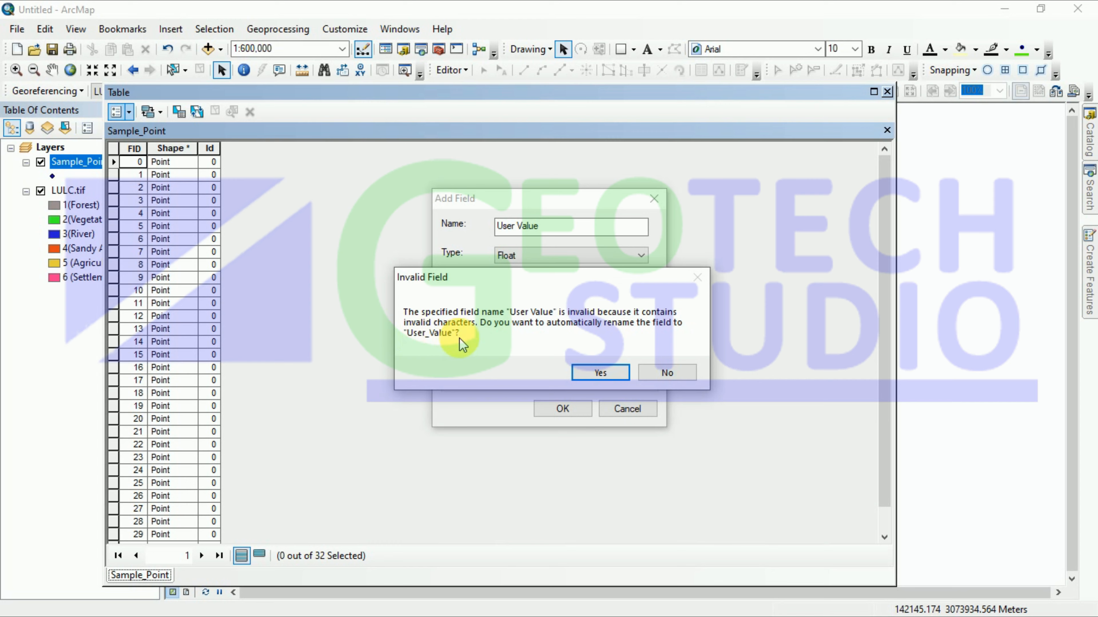
{"action": "left_click", "coordinate": [586, 372]}
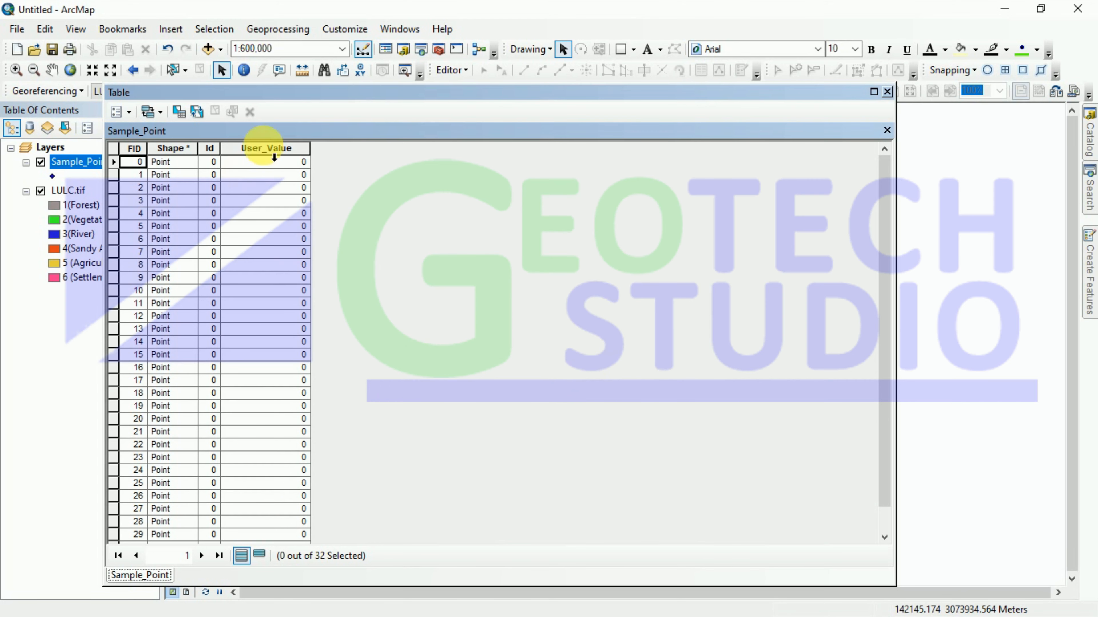
Step: Dock the Sample_Point table, narrowed, beside the layer list and select row 0
{"action": "left_click_drag", "start_coordinate": [573, 105], "coordinate": [592, 69]}
{"action": "left_click_drag", "start_coordinate": [544, 39], "coordinate": [666, 264]}
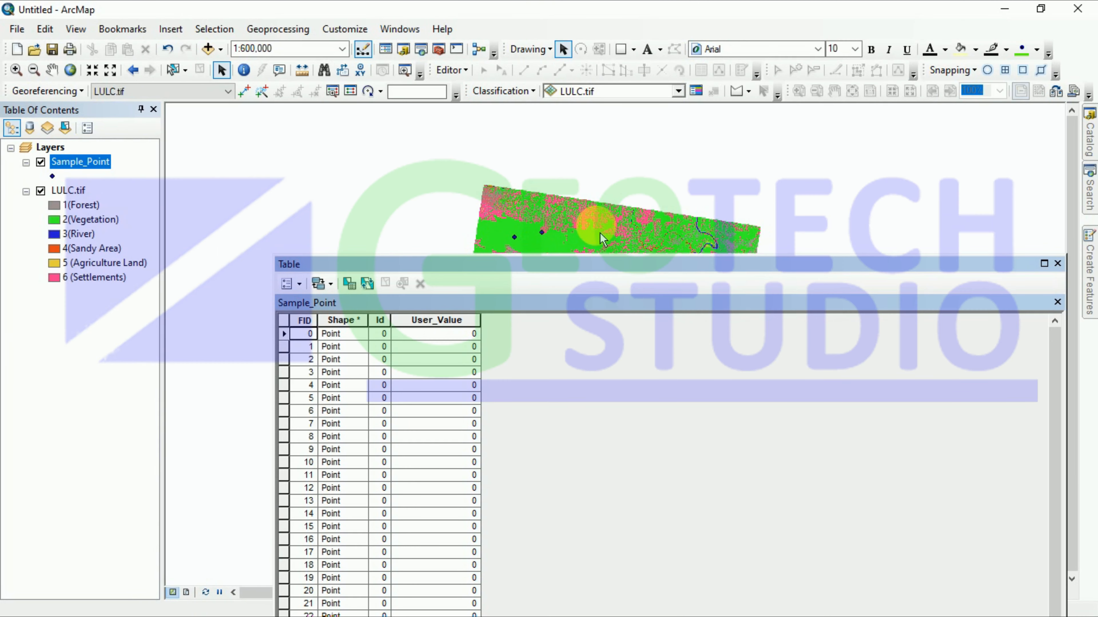
{"action": "left_click", "coordinate": [593, 197]}
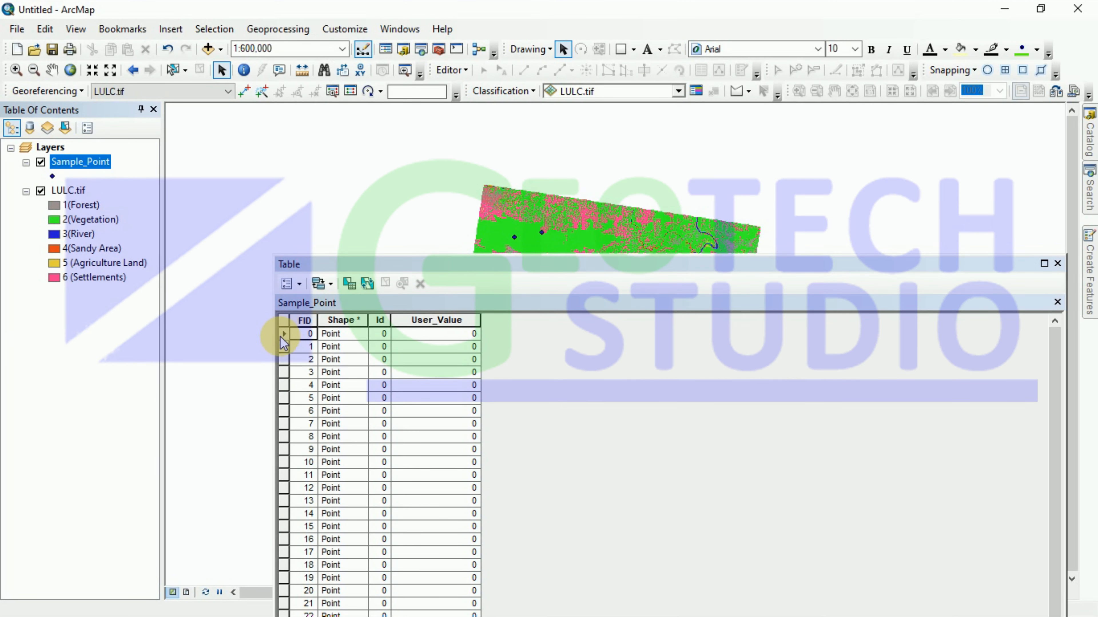
{"action": "left_click", "coordinate": [283, 337]}
{"action": "left_click_drag", "start_coordinate": [549, 264], "coordinate": [445, 332]}
{"action": "scroll", "coordinate": [617, 279], "scroll_direction": "up", "scroll_amount": 2}
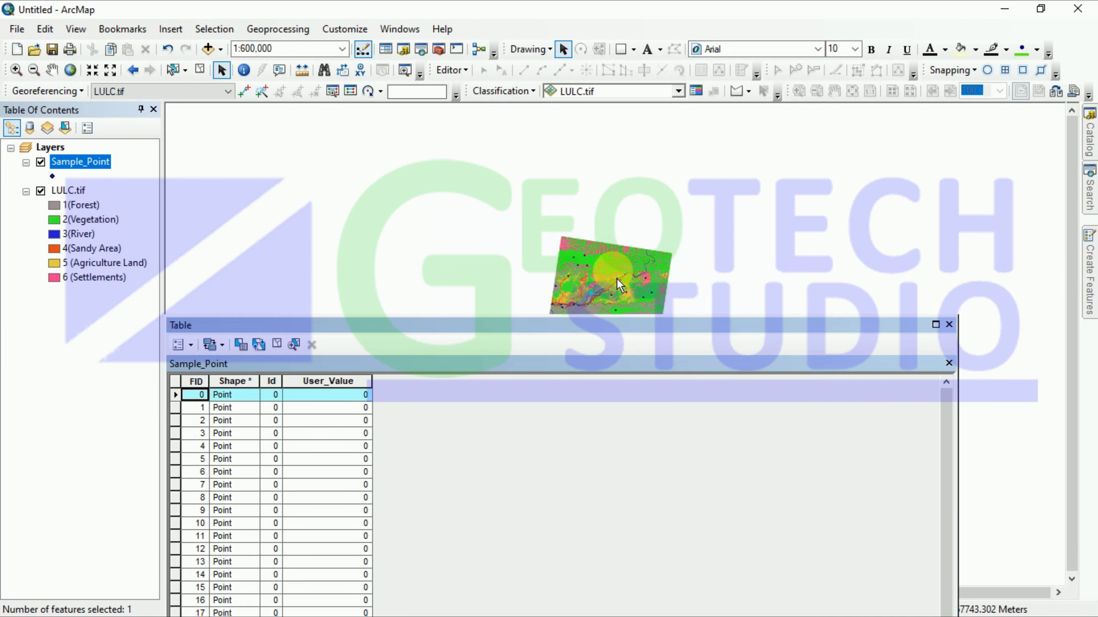
{"action": "left_click_drag", "start_coordinate": [605, 325], "coordinate": [709, 259]}
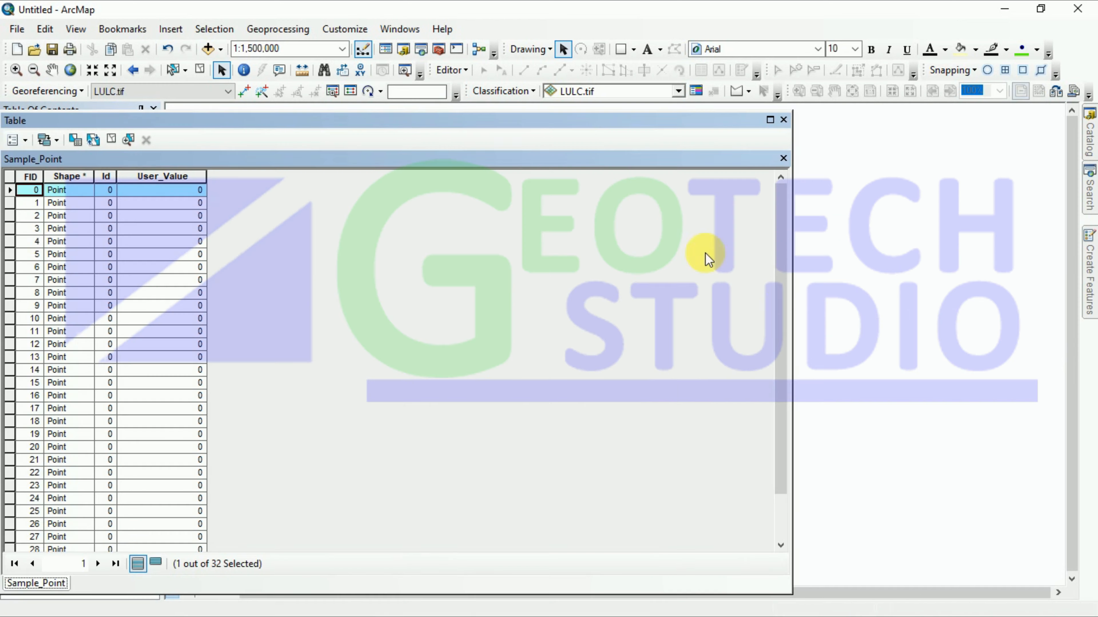
{"action": "left_click", "coordinate": [792, 285]}
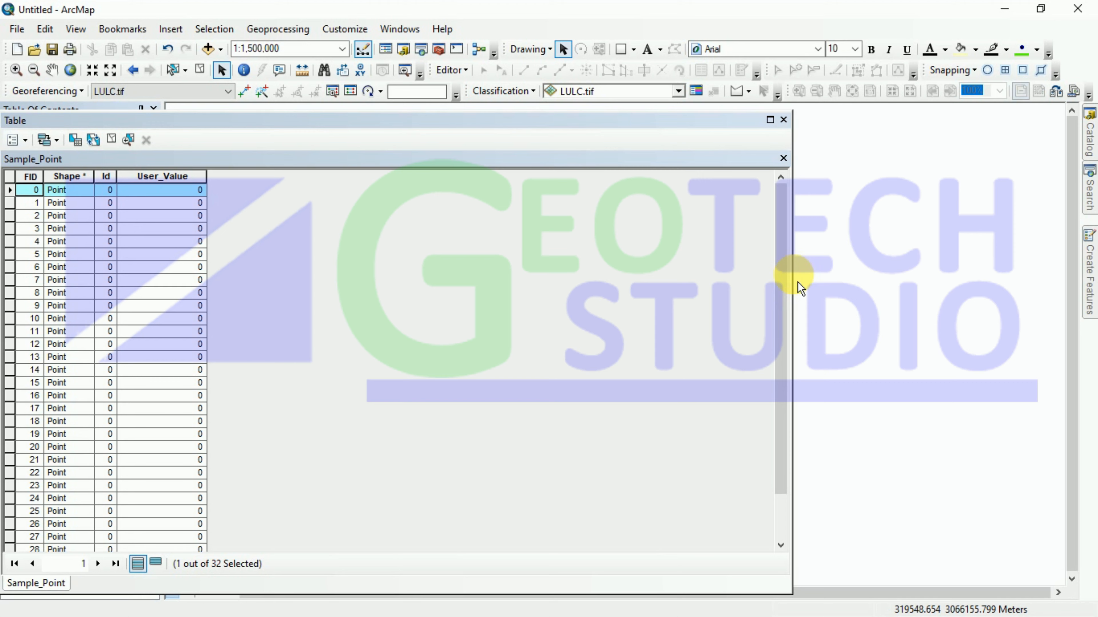
{"action": "left_click_drag", "start_coordinate": [800, 278], "coordinate": [295, 279]}
{"action": "left_click_drag", "start_coordinate": [181, 117], "coordinate": [359, 110]}
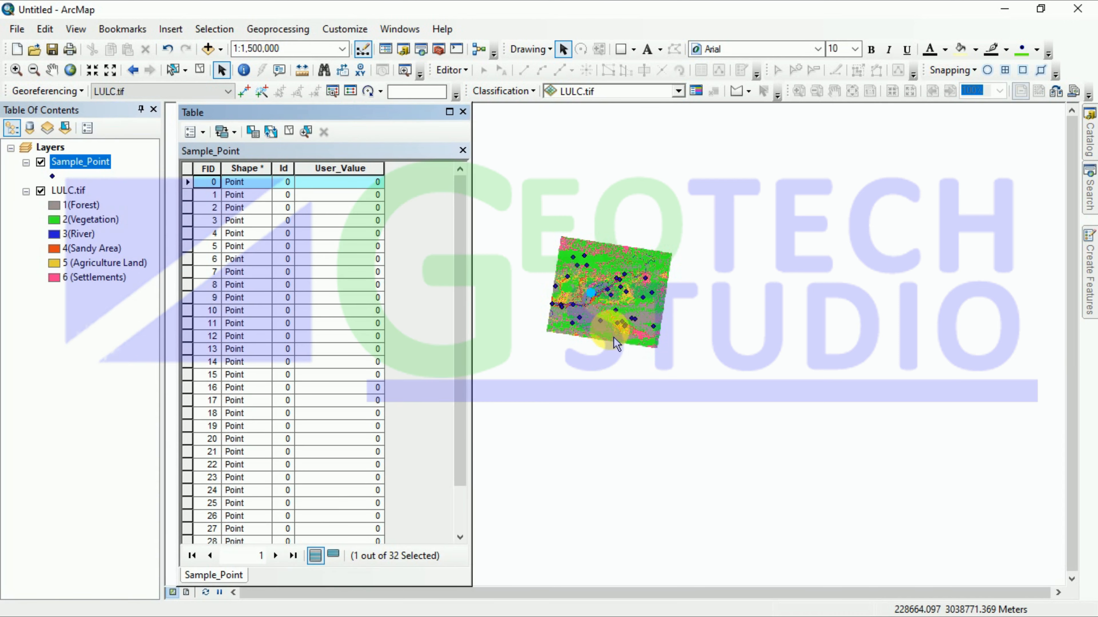
Step: Zoom and pan the LULC map in close on the first sample point
{"action": "scroll", "coordinate": [613, 337], "scroll_direction": "up", "scroll_amount": 3}
{"action": "scroll", "coordinate": [615, 321], "scroll_direction": "up", "scroll_amount": 1}
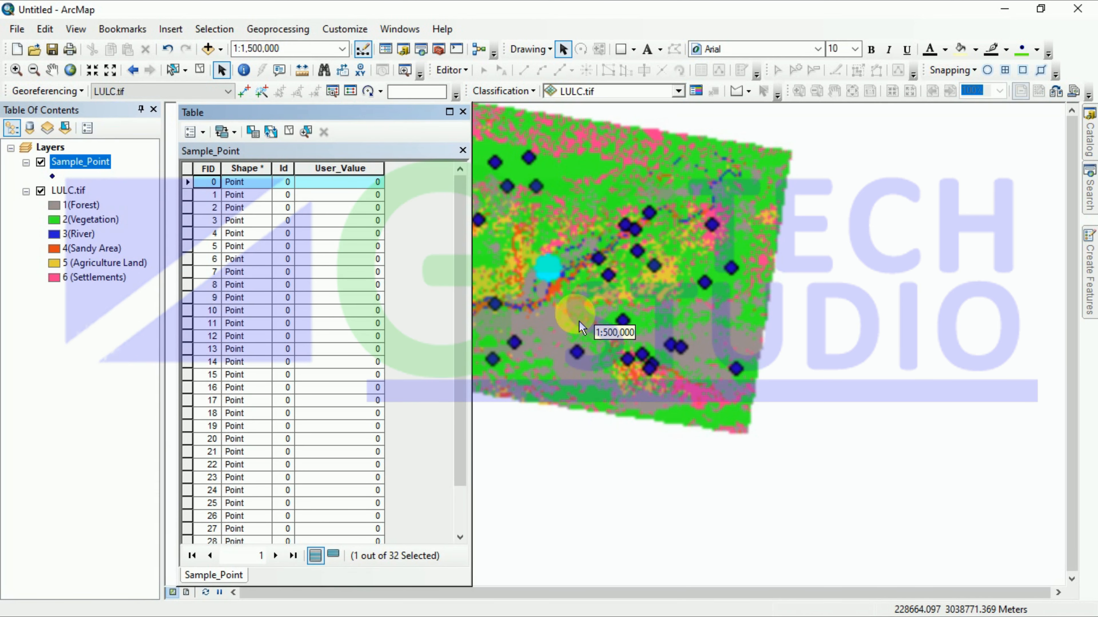
{"action": "left_click", "coordinate": [52, 70]}
{"action": "left_click_drag", "start_coordinate": [581, 300], "coordinate": [796, 345]}
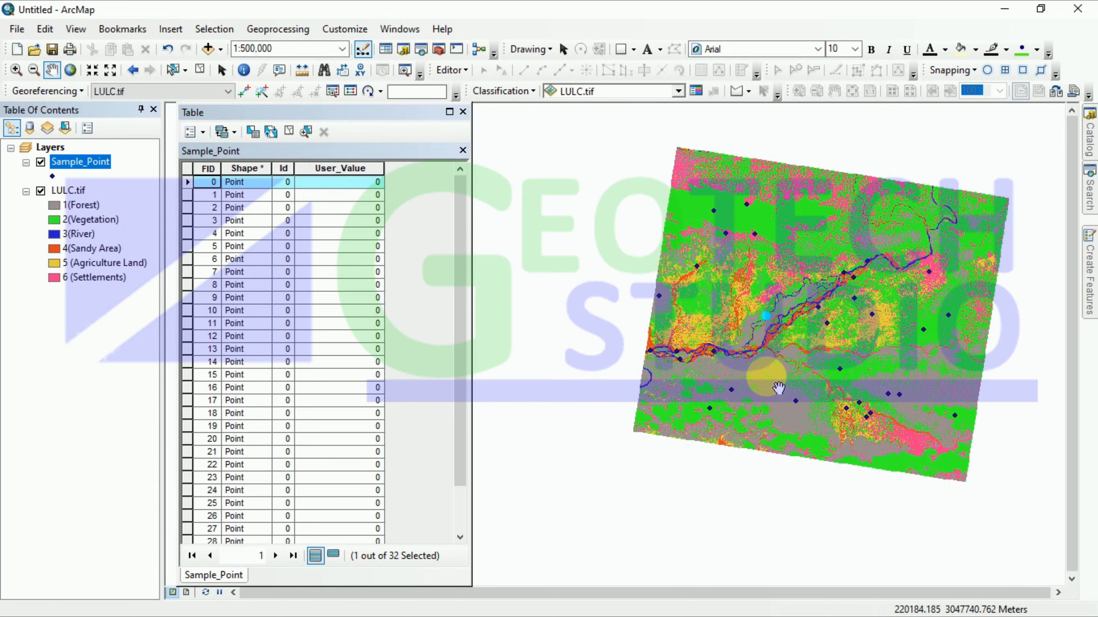
{"action": "scroll", "coordinate": [773, 324], "scroll_direction": "up", "scroll_amount": 3}
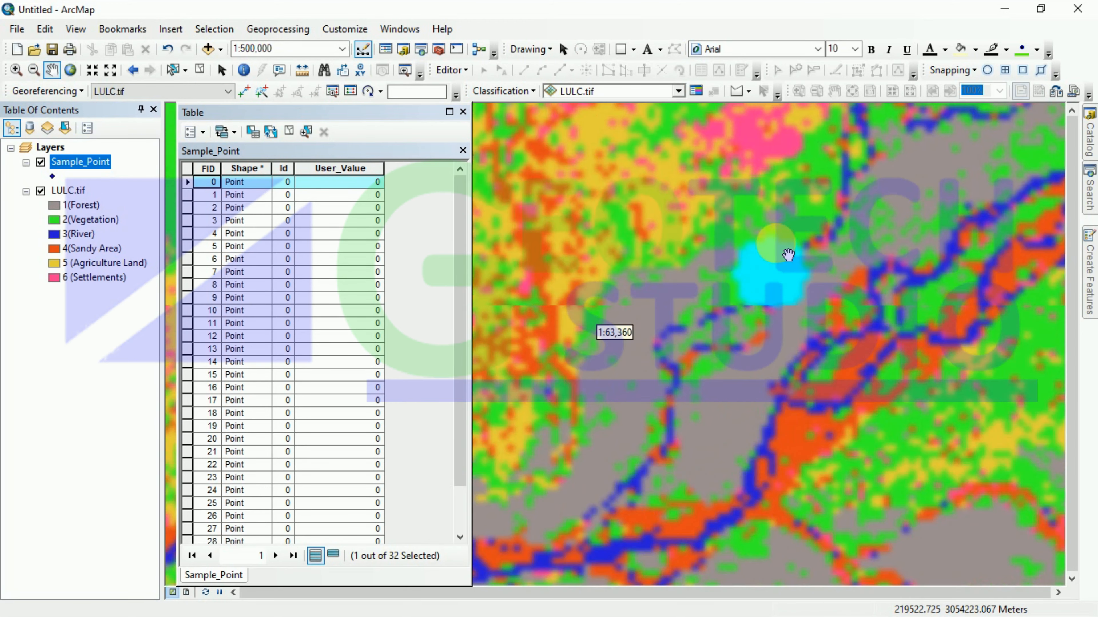
{"action": "scroll", "coordinate": [772, 471], "scroll_direction": "up", "scroll_amount": 2}
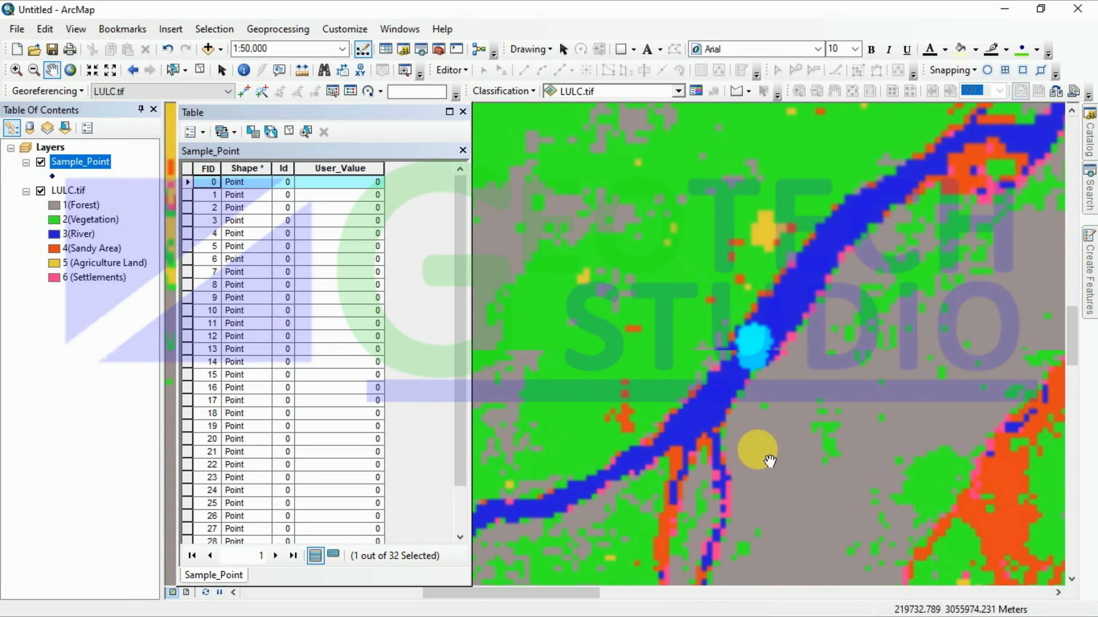
{"action": "scroll", "coordinate": [770, 460], "scroll_direction": "up", "scroll_amount": 2}
{"action": "scroll", "coordinate": [760, 367], "scroll_direction": "up", "scroll_amount": 3}
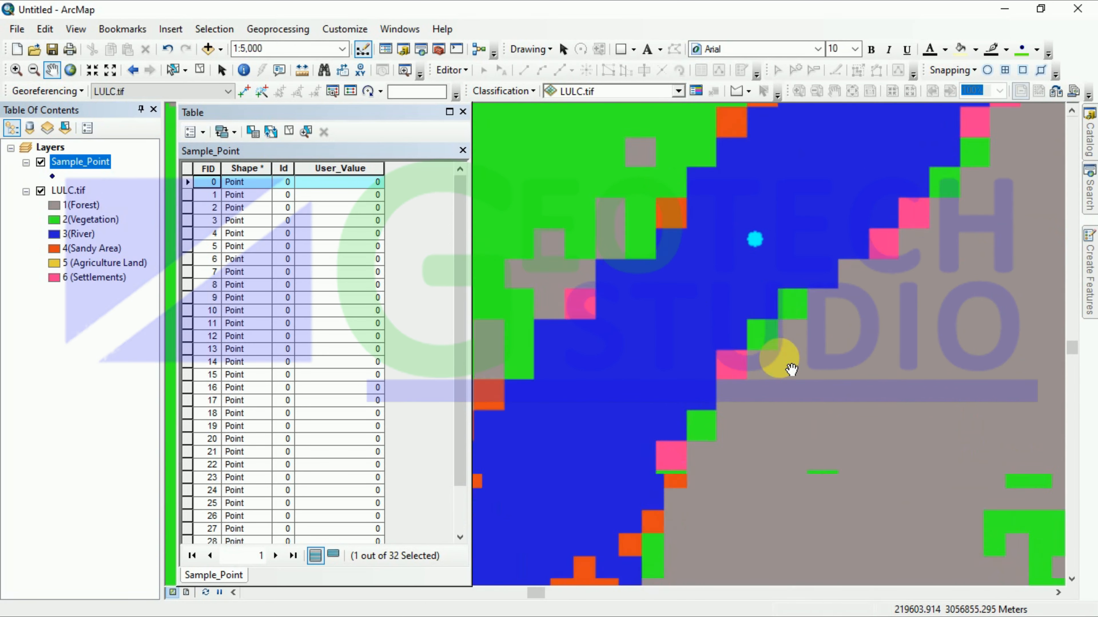
{"action": "scroll", "coordinate": [791, 370], "scroll_direction": "up", "scroll_amount": 1}
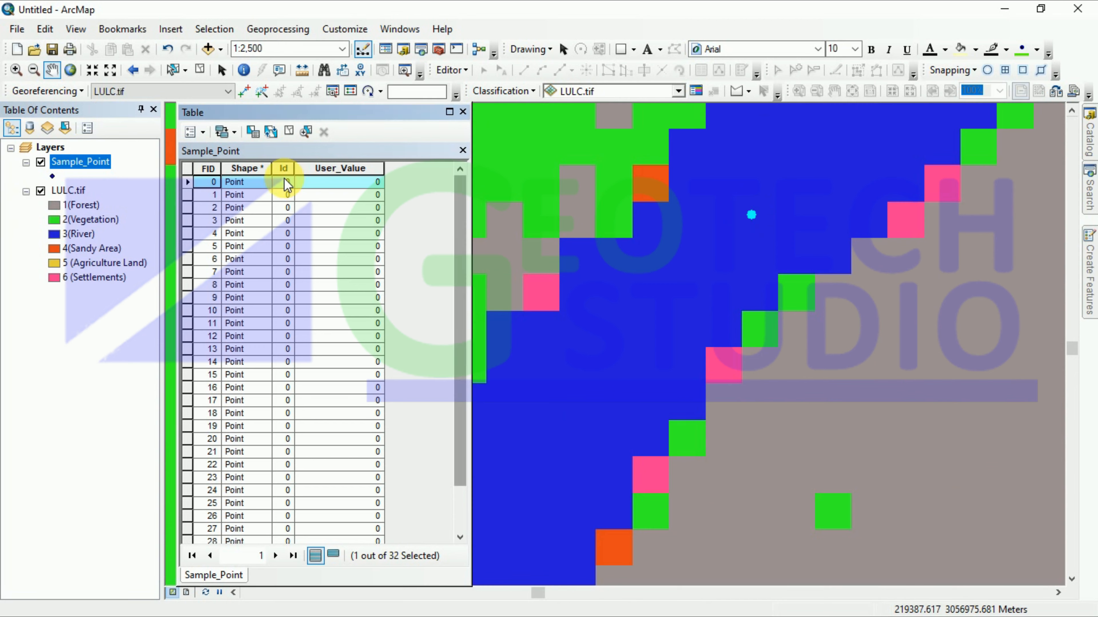
Step: Start an editing session on the Sample_Point layer
{"action": "left_click", "coordinate": [457, 75]}
{"action": "left_click", "coordinate": [468, 88]}
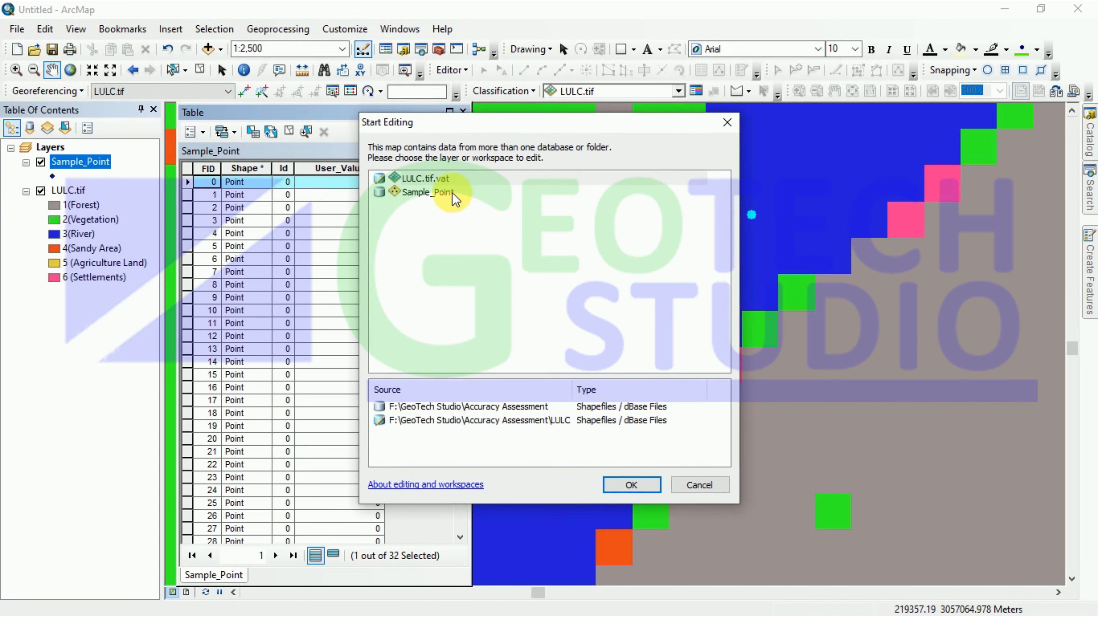
{"action": "left_click", "coordinate": [452, 192]}
{"action": "left_click", "coordinate": [635, 484]}
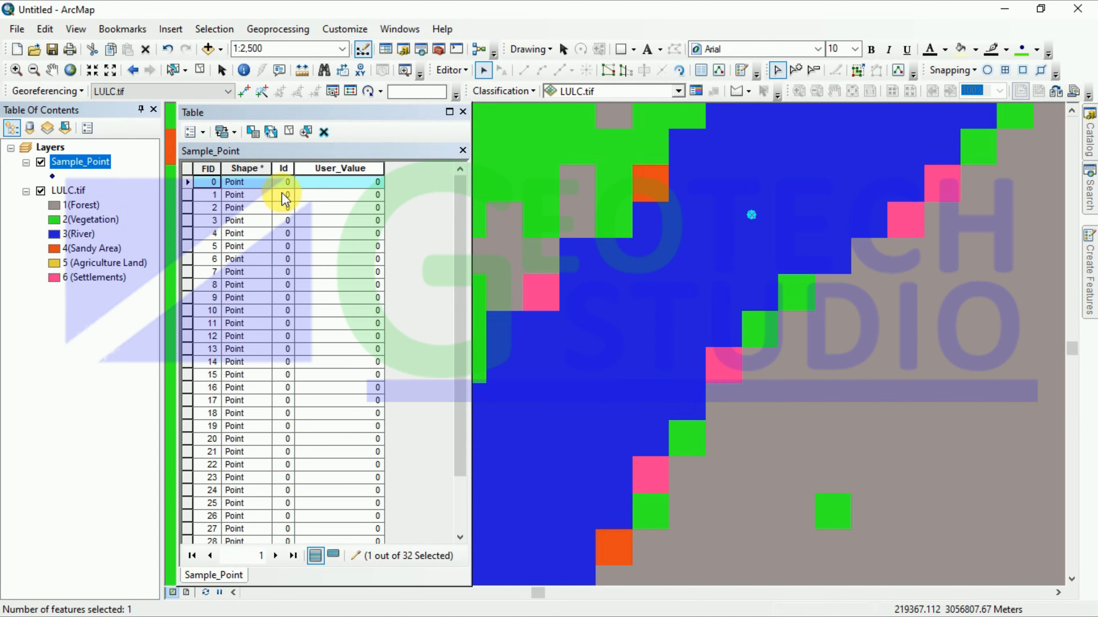
Step: Enter 3 (River) as the User_Value for FID 0
{"action": "left_click", "coordinate": [289, 183]}
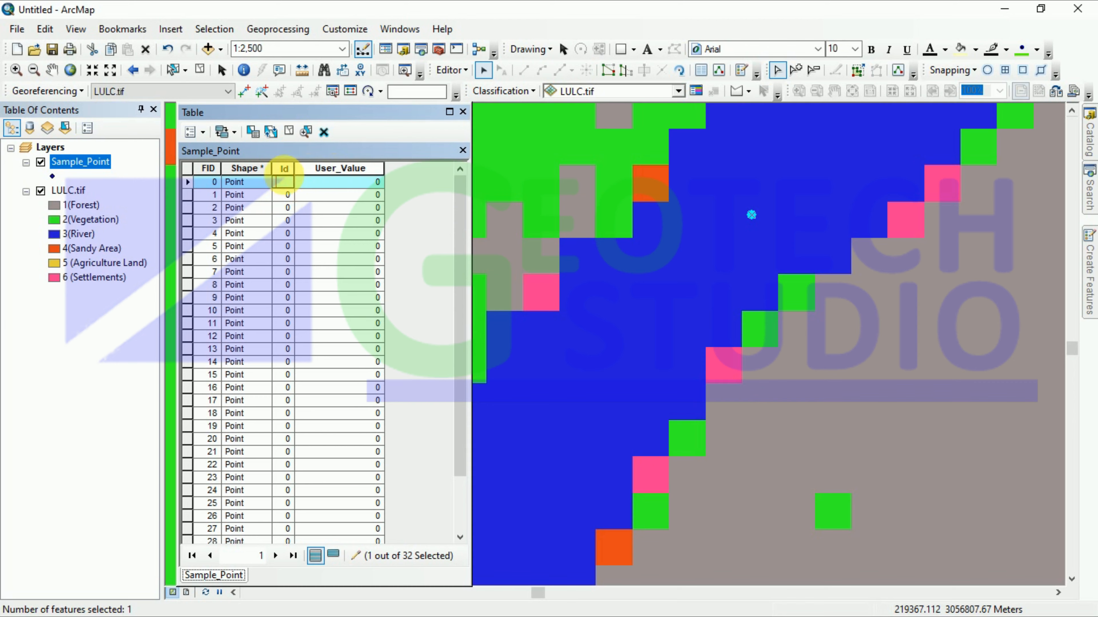
{"action": "left_click", "coordinate": [343, 185]}
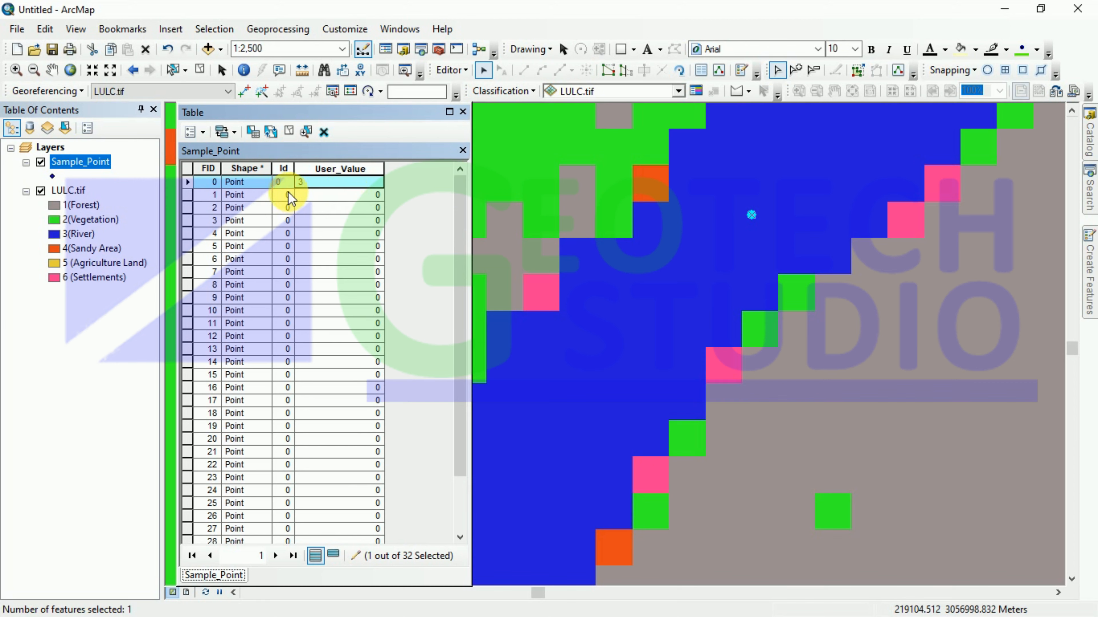
{"action": "left_click", "coordinate": [186, 197]}
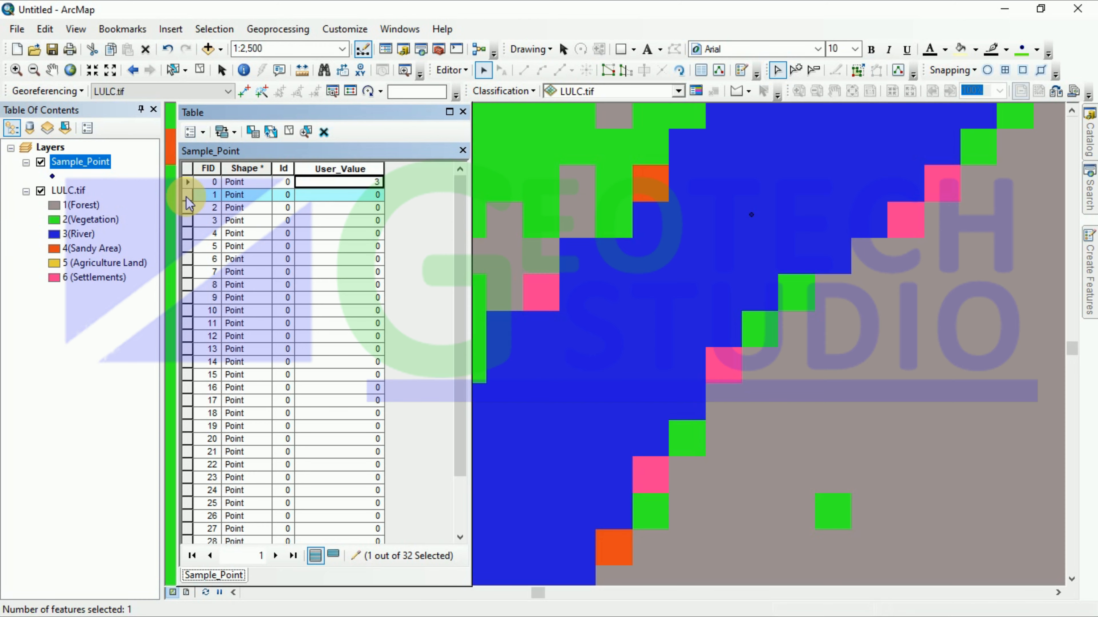
Step: Zoom to point FID 1 and record its User_Value as 1
{"action": "scroll", "coordinate": [676, 299], "scroll_direction": "up", "scroll_amount": 4}
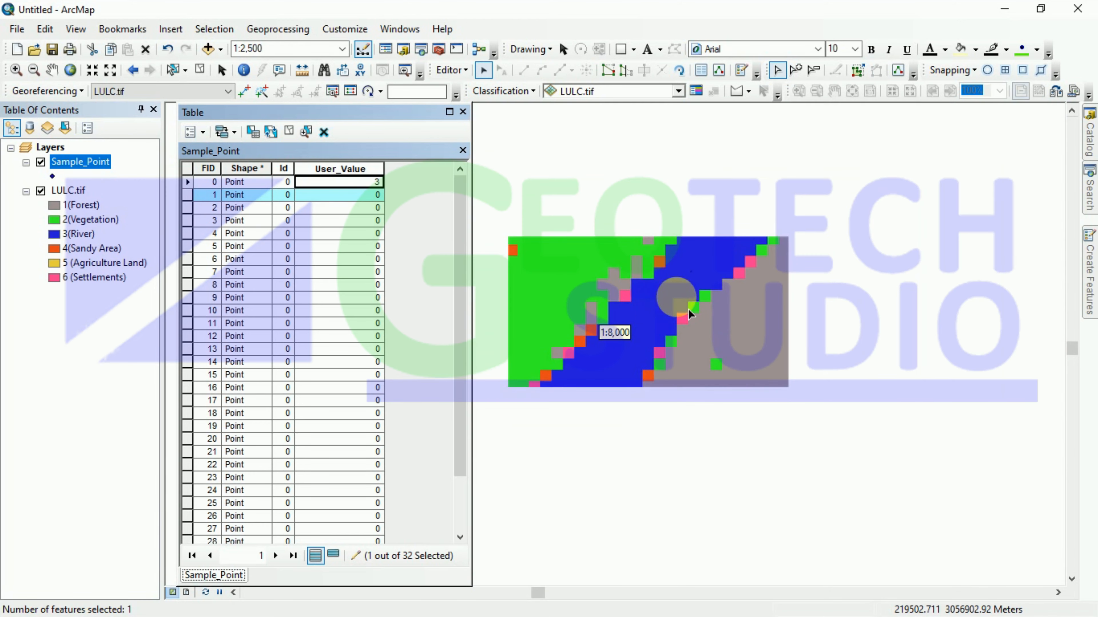
{"action": "scroll", "coordinate": [688, 309], "scroll_direction": "up", "scroll_amount": 4}
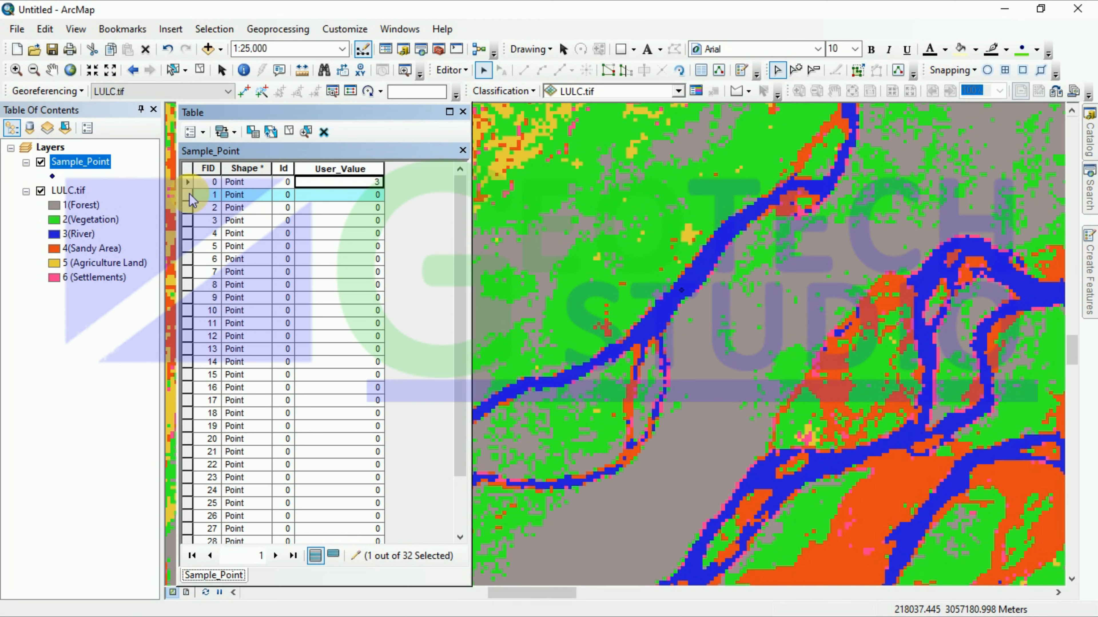
{"action": "right_click", "coordinate": [190, 197]}
{"action": "left_click", "coordinate": [203, 222]}
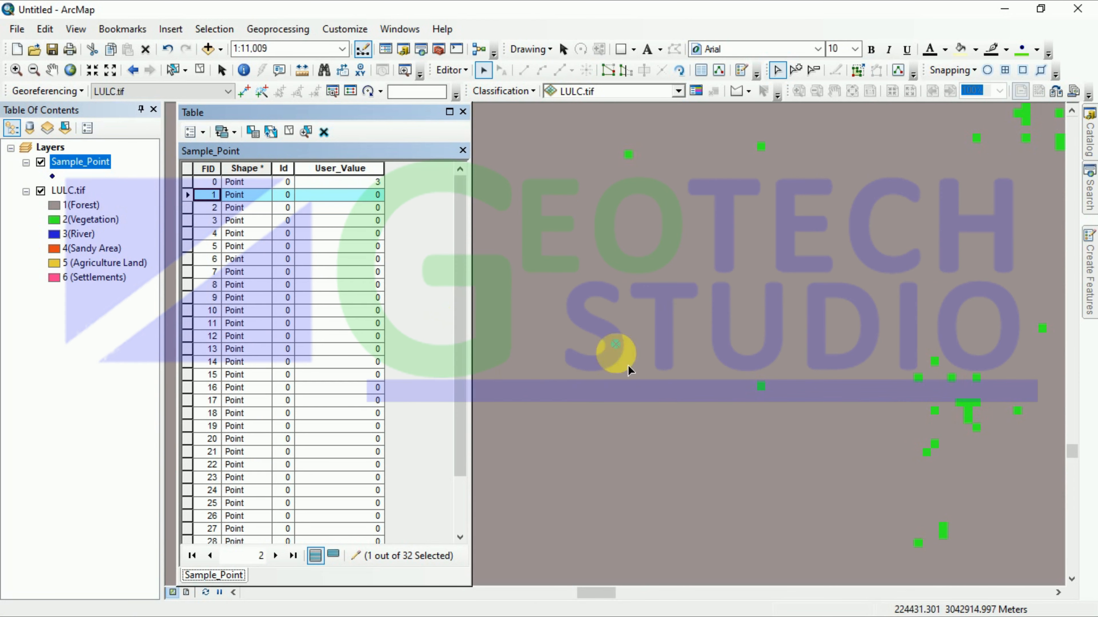
{"action": "left_click", "coordinate": [319, 198]}
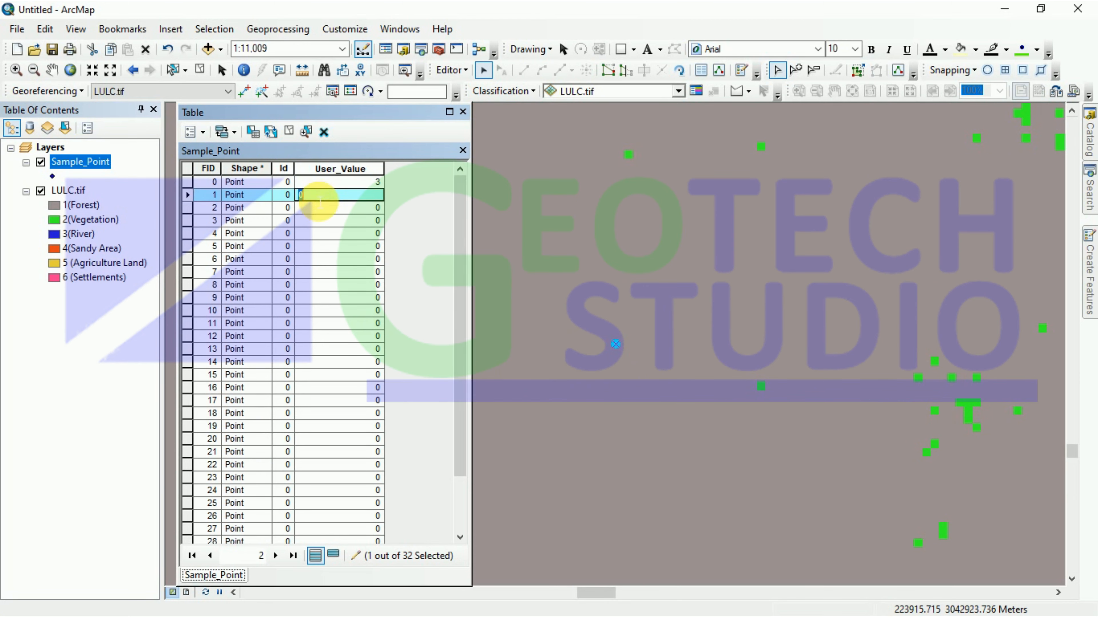
{"action": "left_click", "coordinate": [591, 295]}
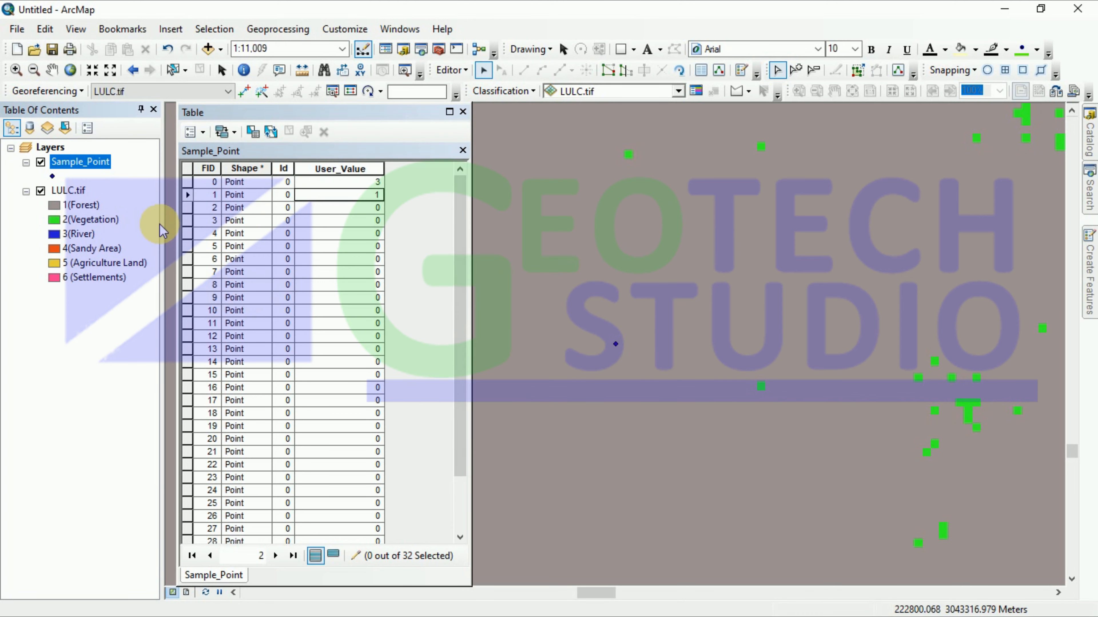
Step: Zoom to point FID 2 and record User_Value 2 (Vegetation)
{"action": "left_click", "coordinate": [189, 209]}
{"action": "right_click", "coordinate": [189, 209]}
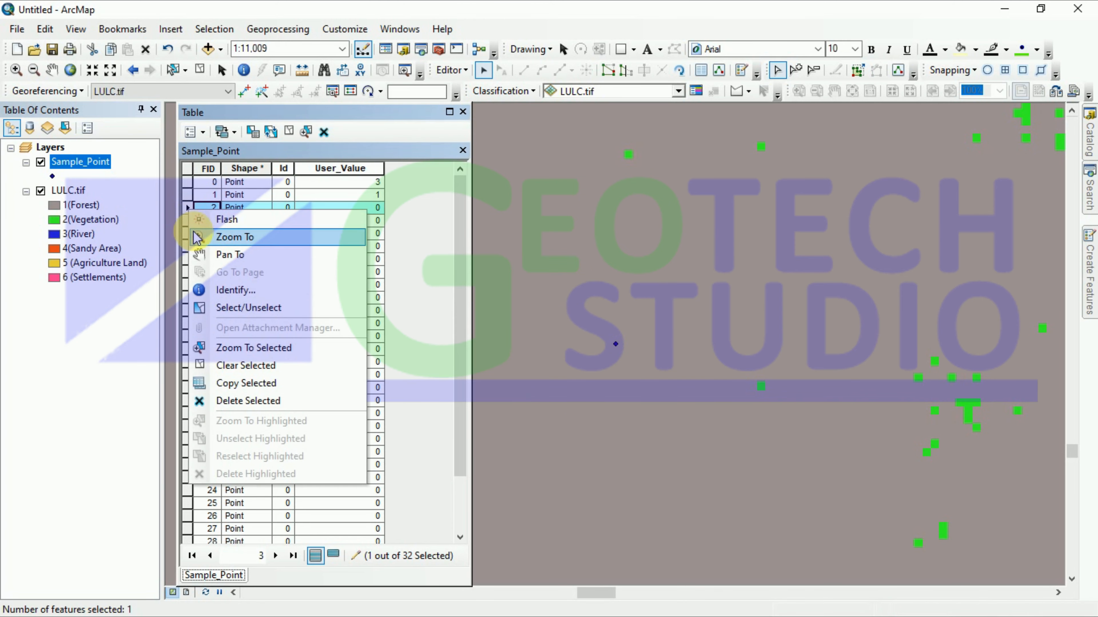
{"action": "left_click", "coordinate": [203, 236]}
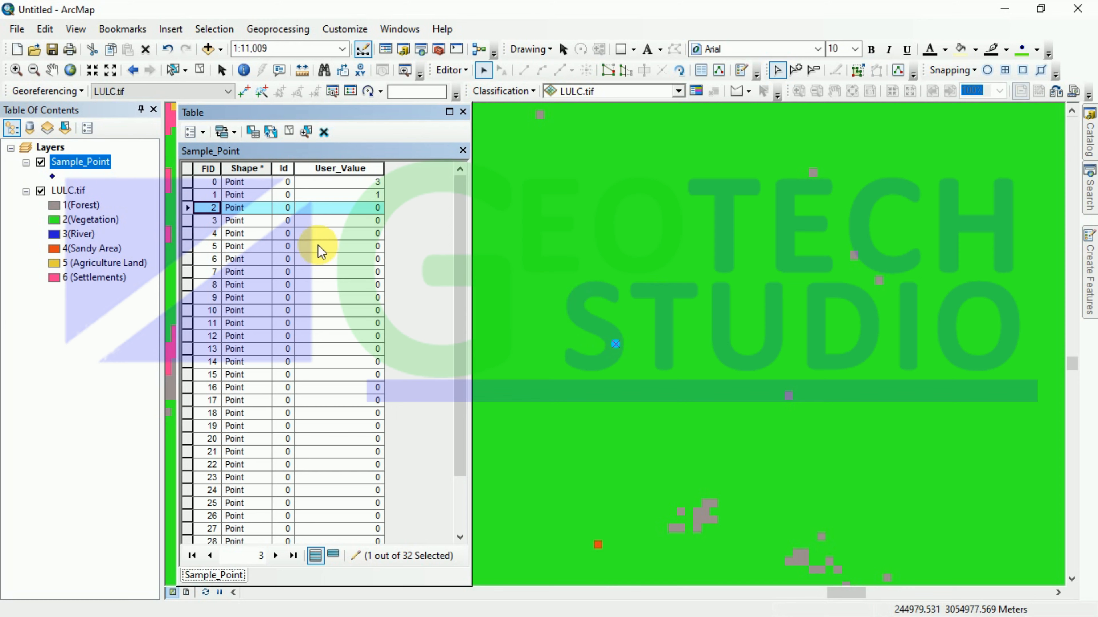
{"action": "double_click", "coordinate": [322, 212]}
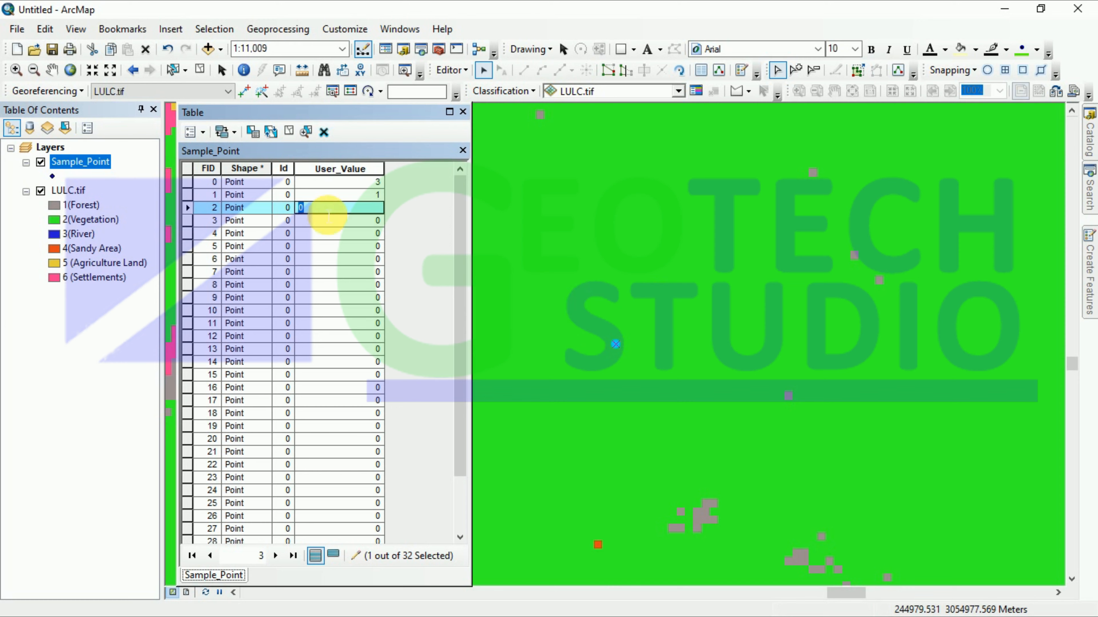
{"action": "type", "text": "2"}
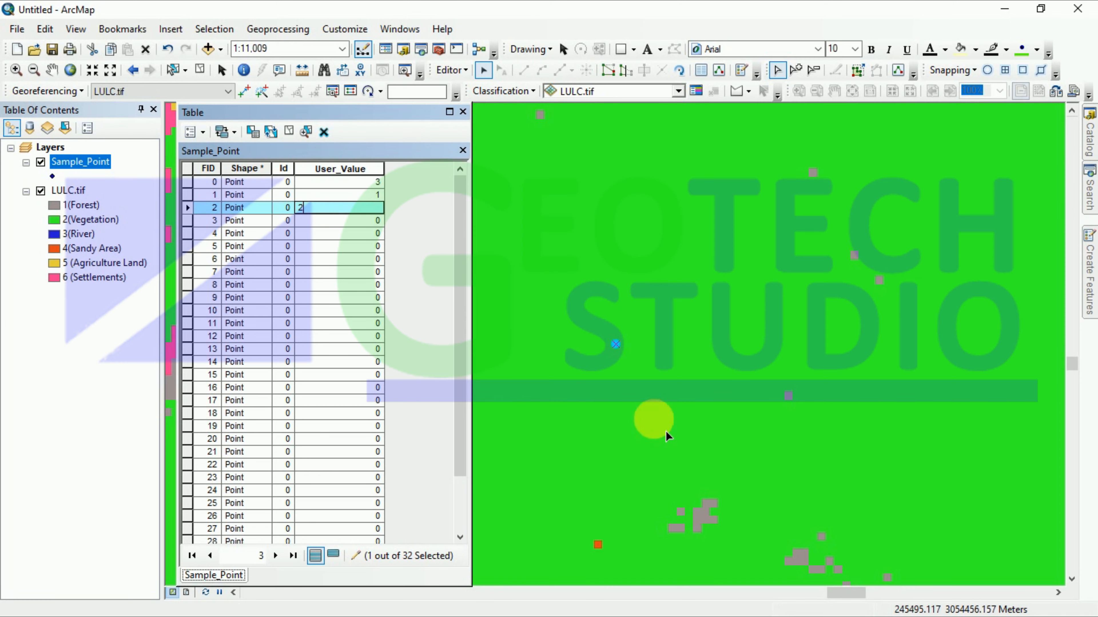
{"action": "scroll", "coordinate": [238, 313], "scroll_direction": "down", "scroll_amount": 2}
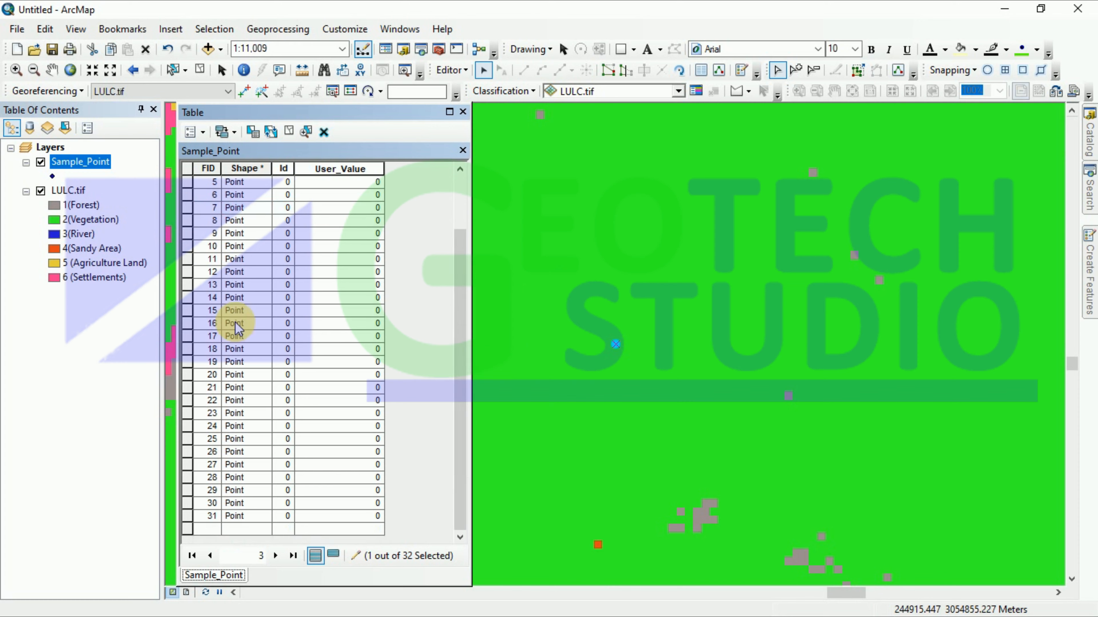
{"action": "scroll", "coordinate": [241, 371], "scroll_direction": "up", "scroll_amount": 2}
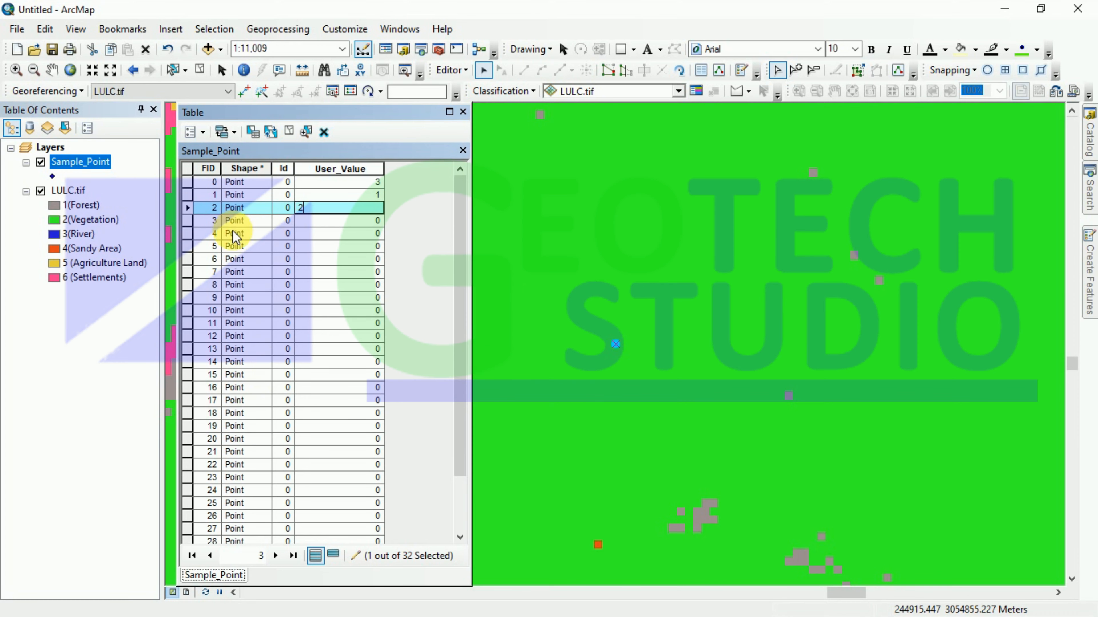
Step: Zoom to point FID 3 and enter User_Value 5 (Agriculture Land)
{"action": "left_click", "coordinate": [188, 220]}
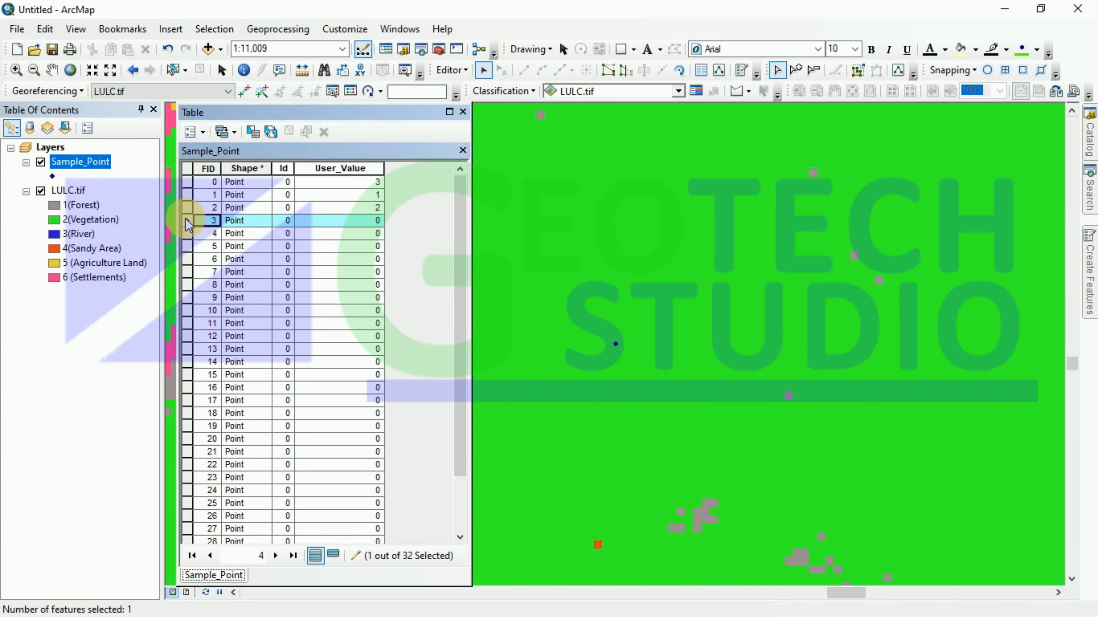
{"action": "right_click", "coordinate": [187, 220]}
{"action": "left_click", "coordinate": [213, 245]}
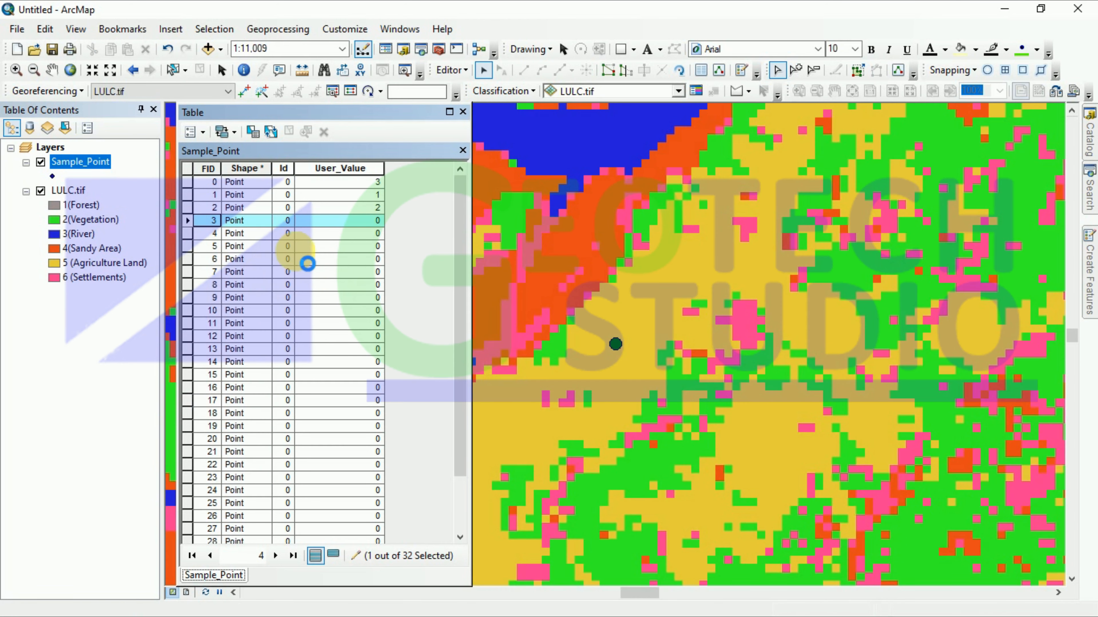
{"action": "left_click", "coordinate": [351, 221]}
{"action": "left_click", "coordinate": [350, 221]}
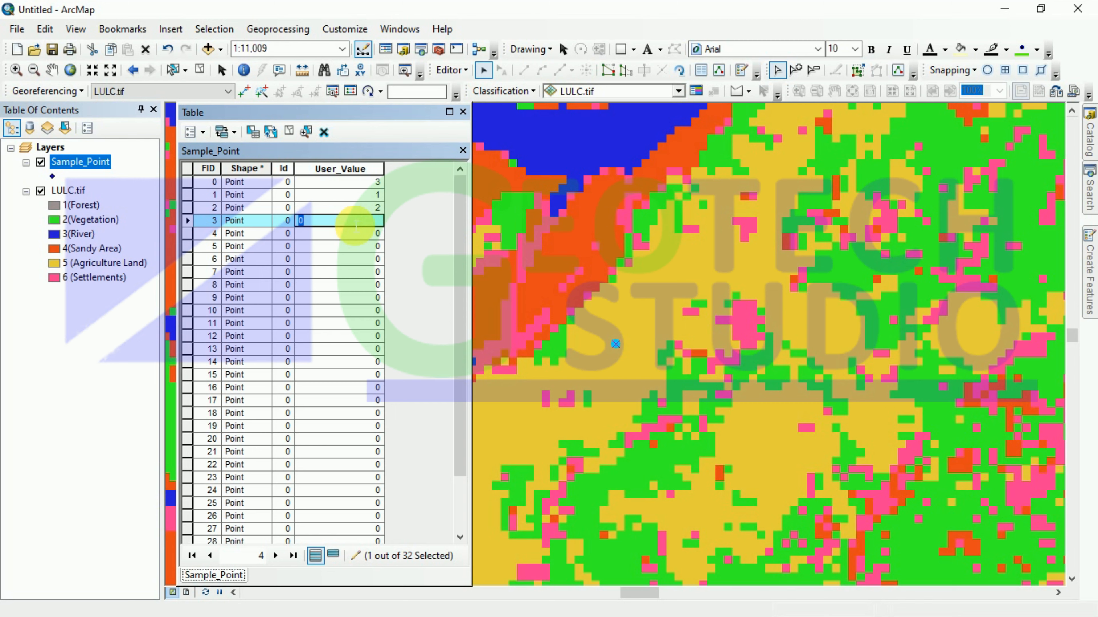
{"action": "type", "text": "5"}
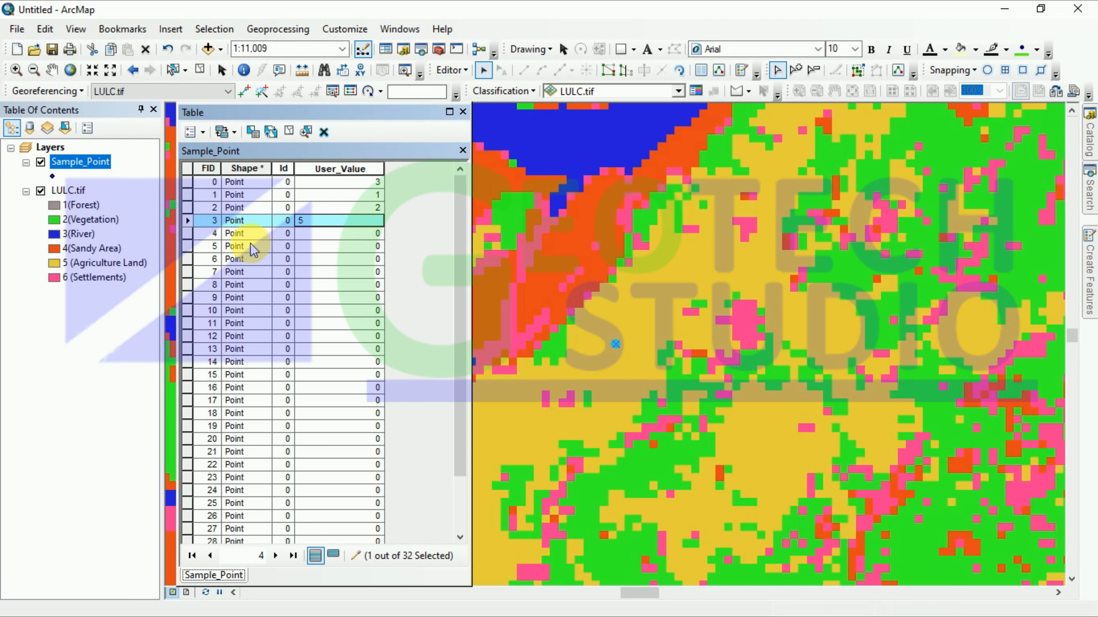
Step: Zoom to each point and record User_Values 5, 2 and 1 for FIDs 4–6
{"action": "left_click", "coordinate": [187, 235]}
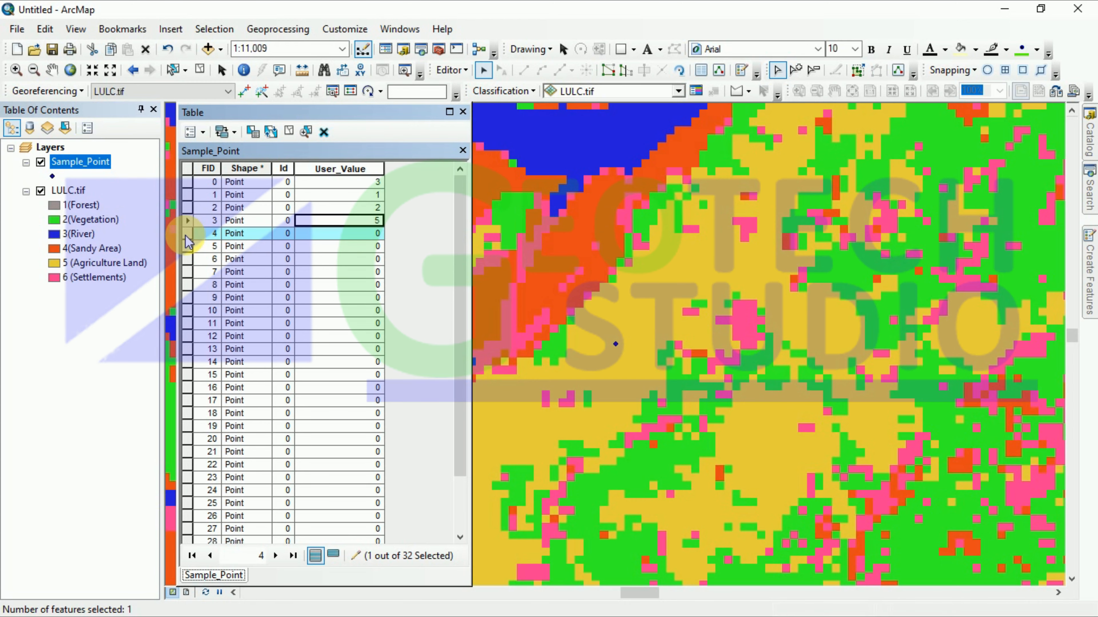
{"action": "right_click", "coordinate": [186, 235]}
{"action": "left_click", "coordinate": [220, 262]}
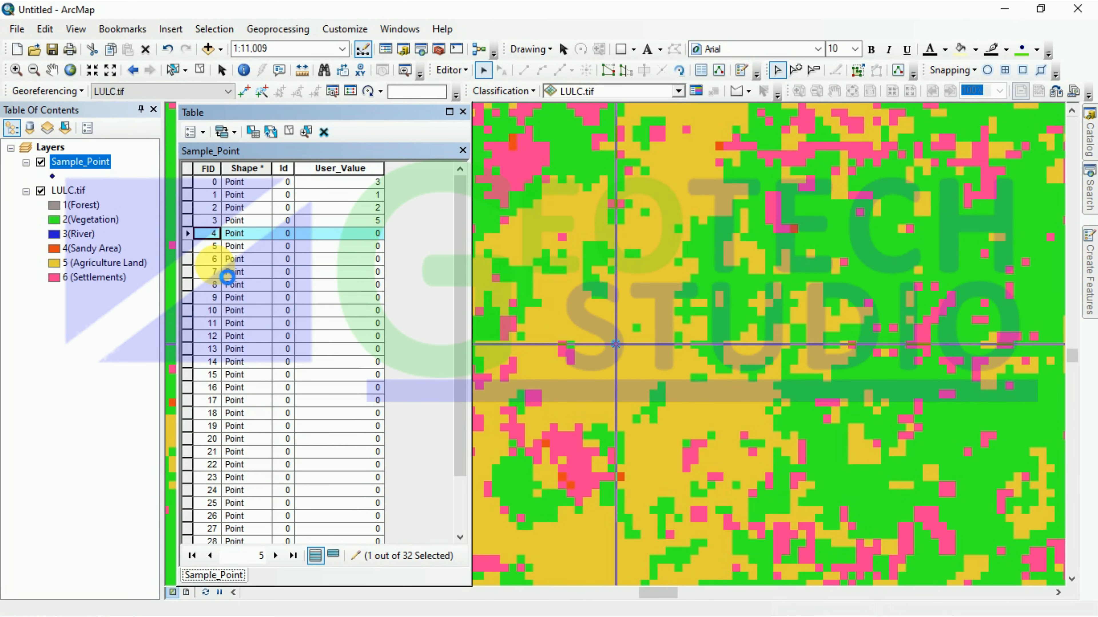
{"action": "left_click", "coordinate": [367, 233]}
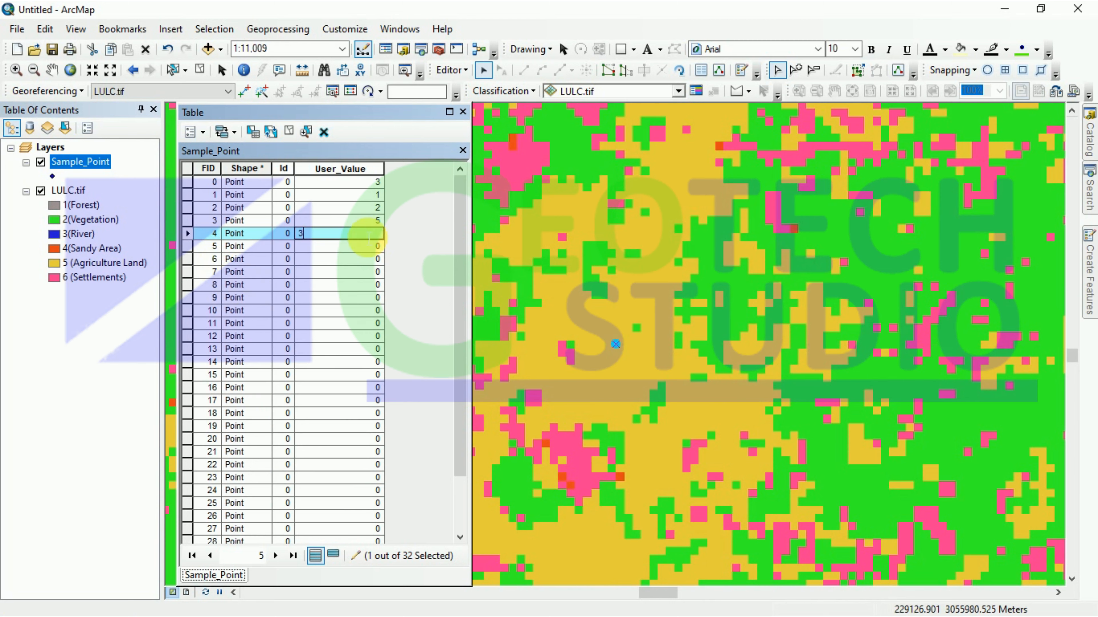
{"action": "type", "text": "5"}
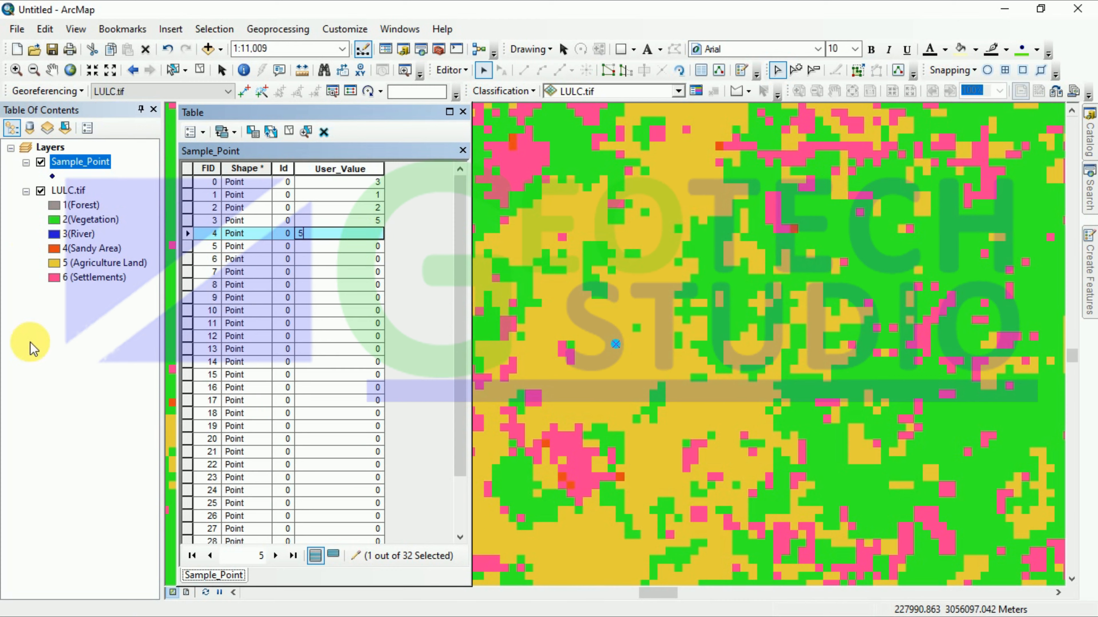
{"action": "left_click", "coordinate": [188, 249]}
{"action": "right_click", "coordinate": [189, 249]}
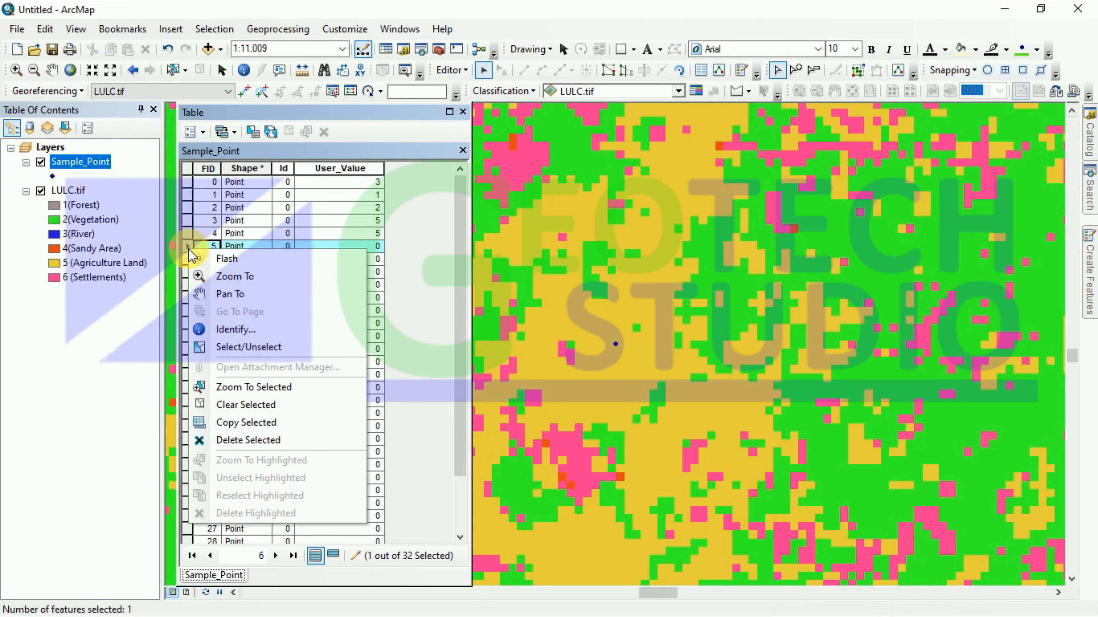
{"action": "left_click", "coordinate": [224, 284]}
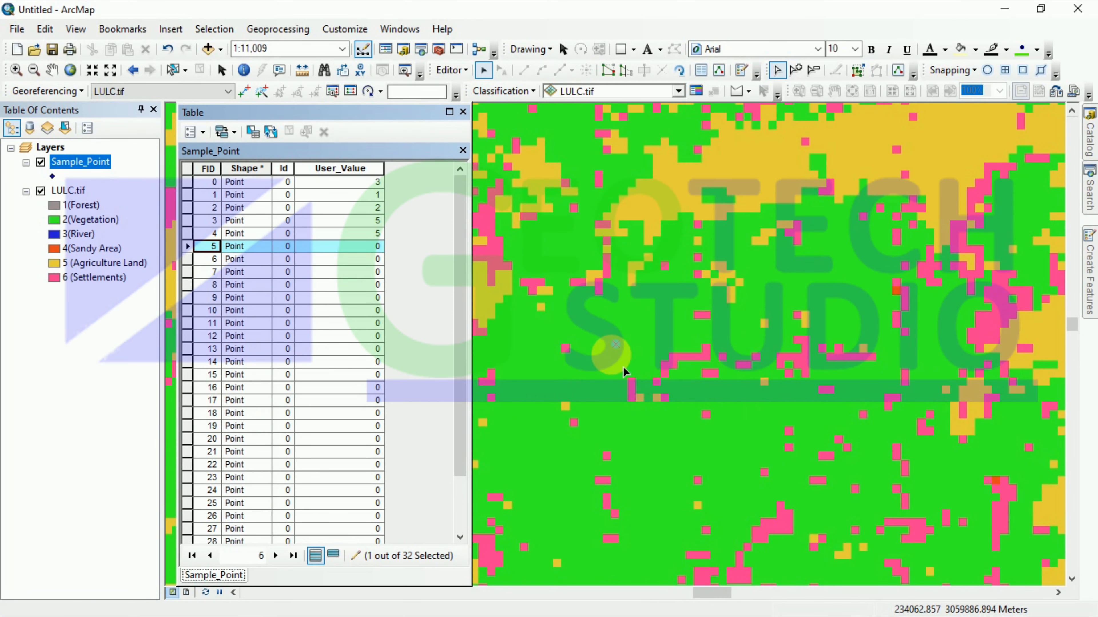
{"action": "left_click", "coordinate": [344, 246]}
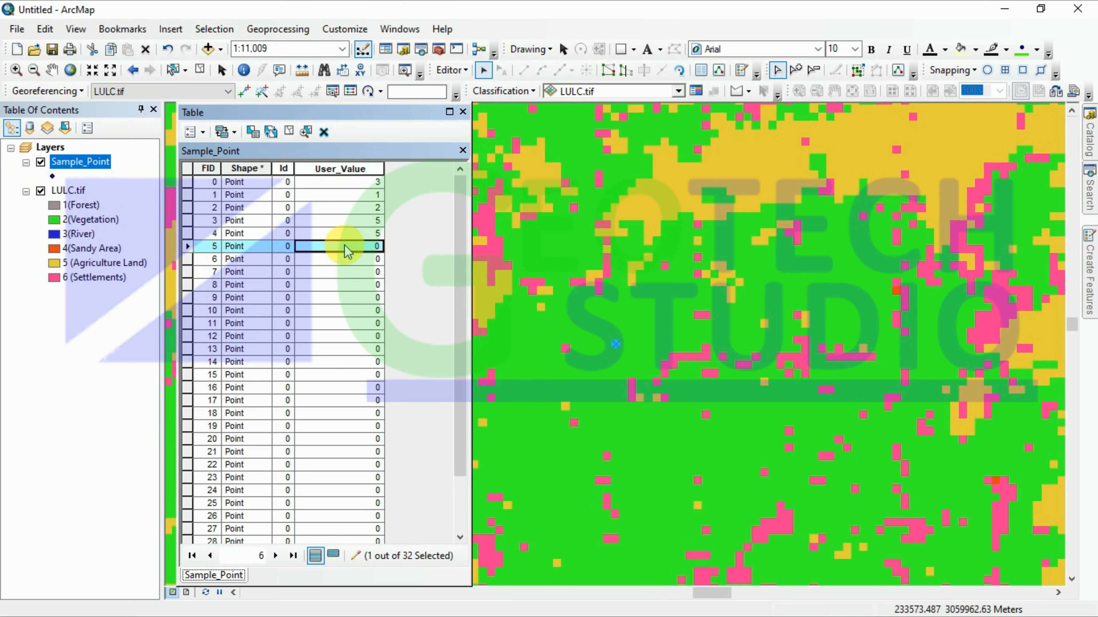
{"action": "type", "text": "2"}
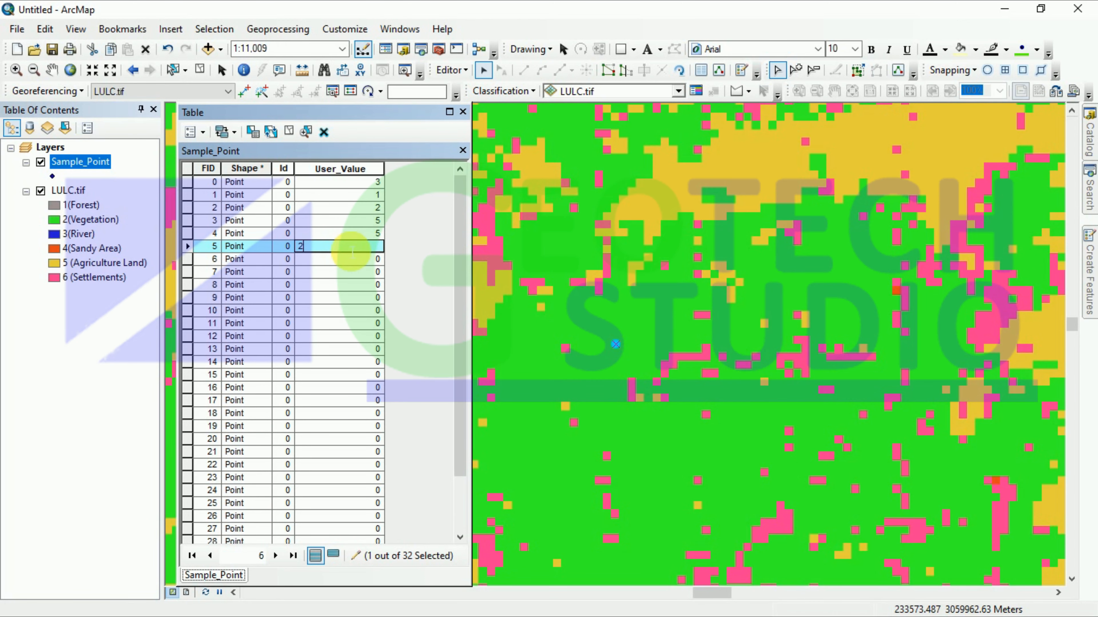
{"action": "right_click", "coordinate": [189, 258]}
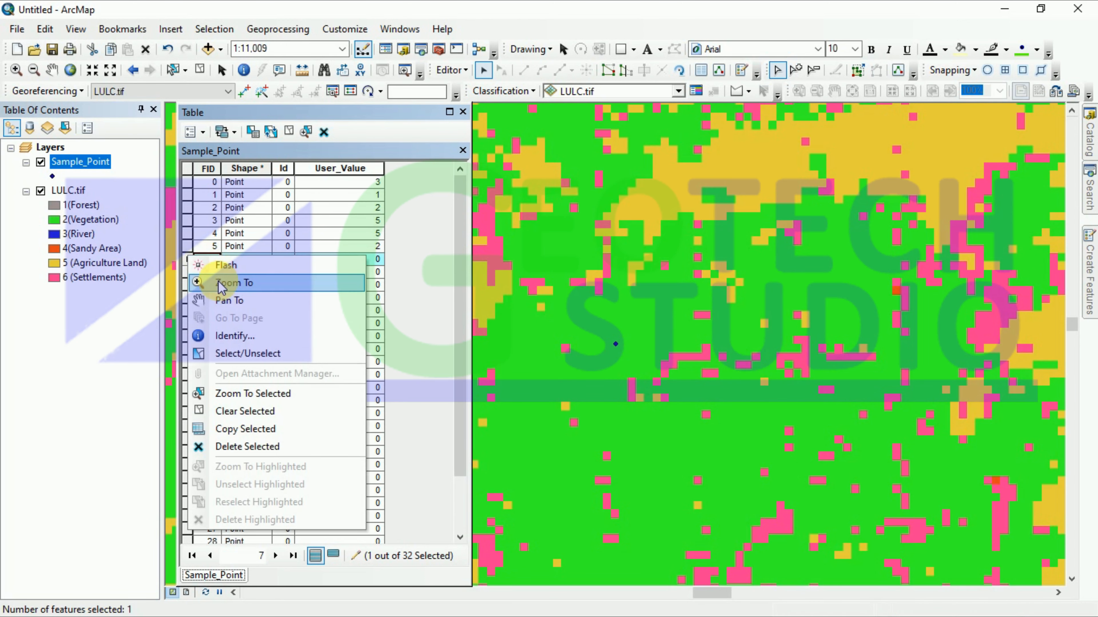
{"action": "left_click", "coordinate": [212, 284]}
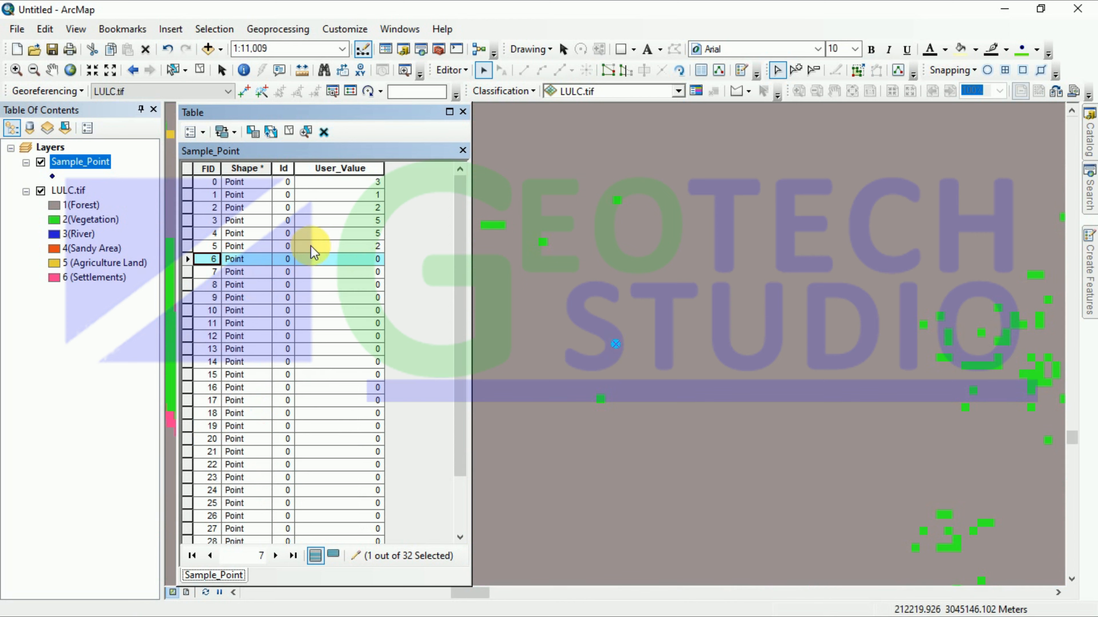
{"action": "left_click", "coordinate": [326, 259]}
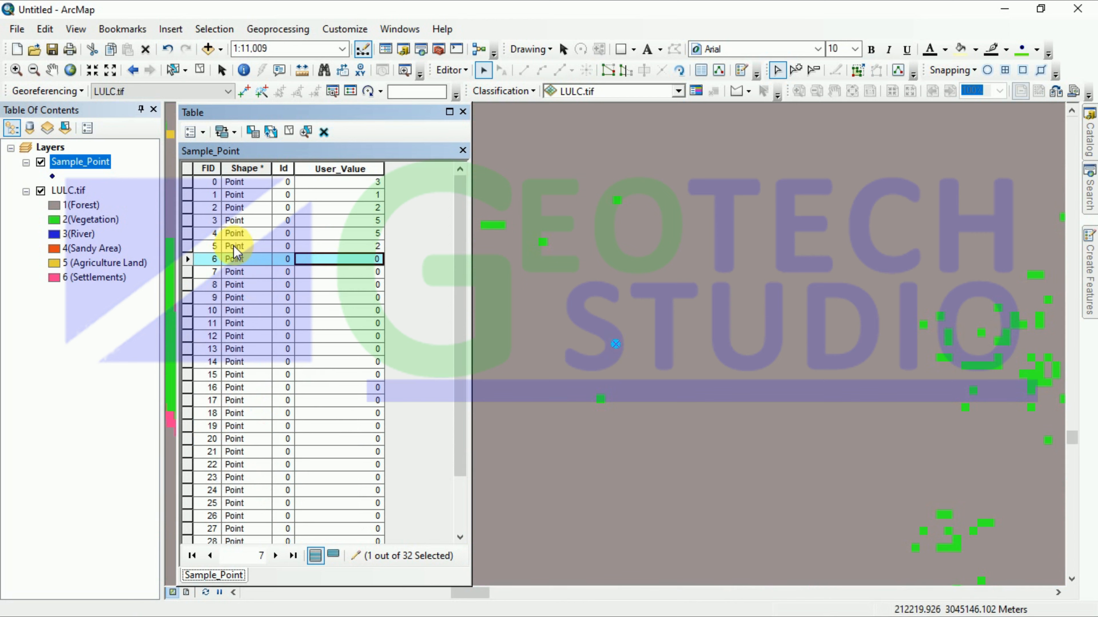
{"action": "type", "text": "1"}
Step: Zoom to each point and record User_Values 5, 3 and 3 for FIDs 7–9
{"action": "left_click", "coordinate": [188, 272]}
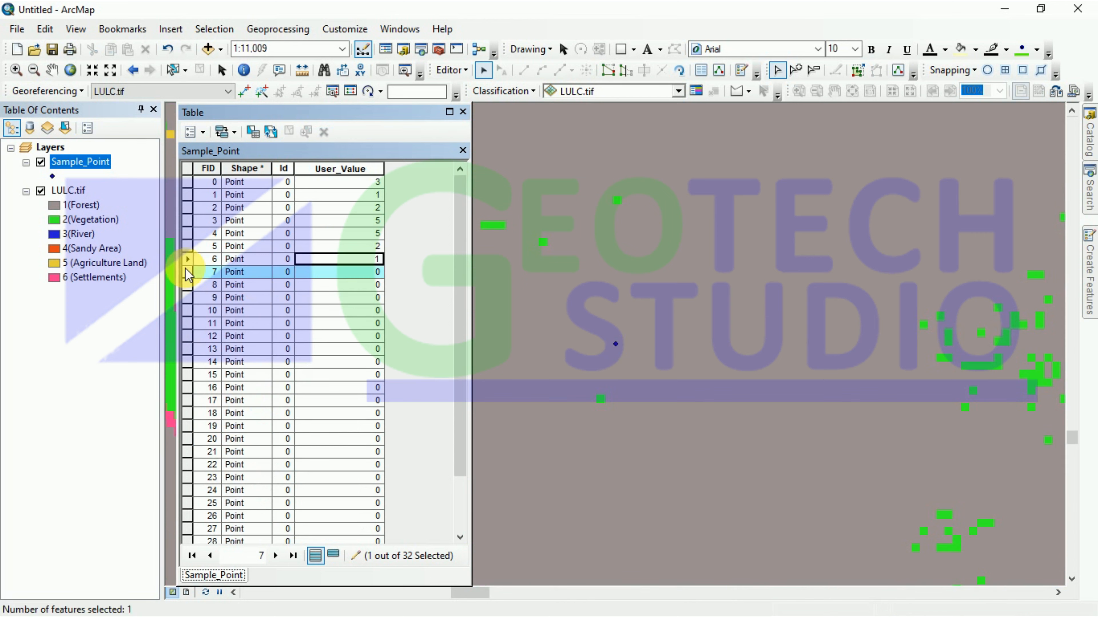
{"action": "right_click", "coordinate": [187, 273]}
{"action": "left_click", "coordinate": [234, 311]}
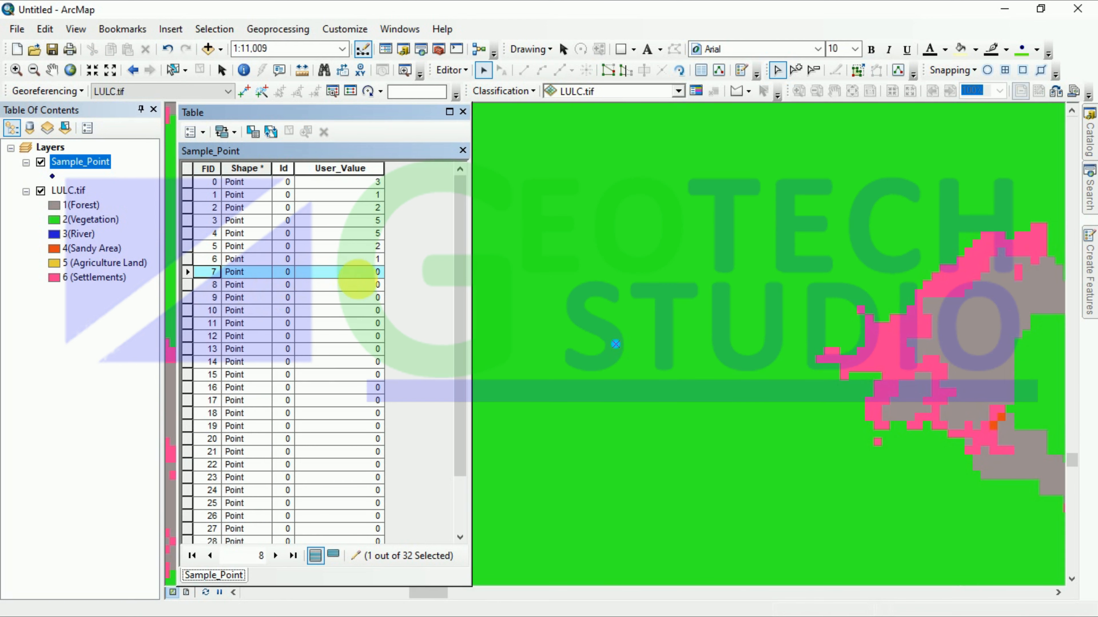
{"action": "left_click", "coordinate": [356, 273]}
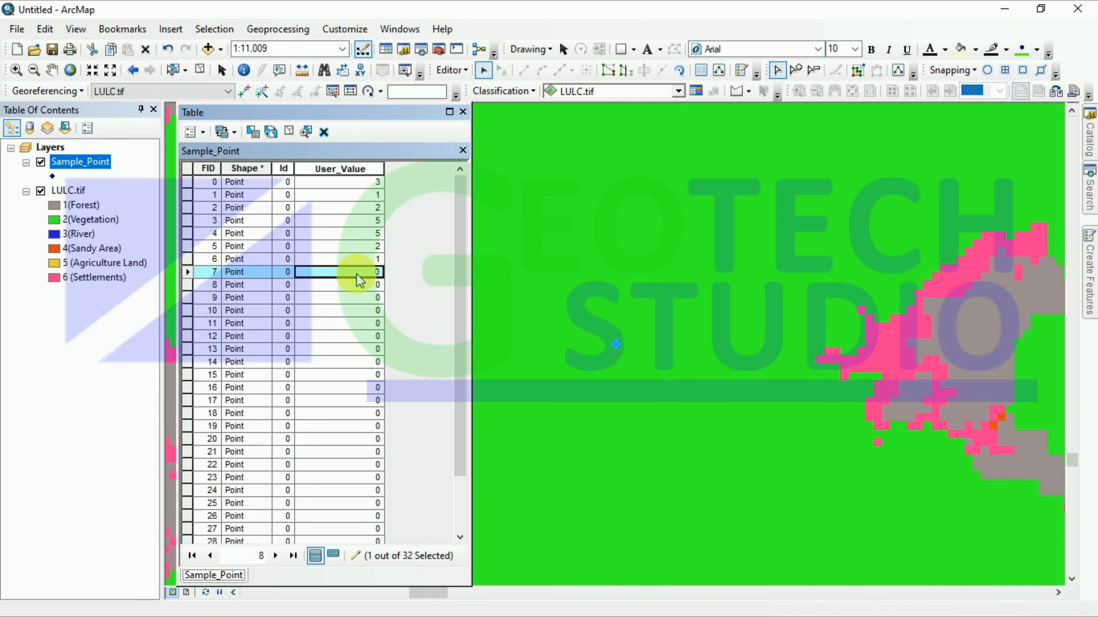
{"action": "type", "text": "5"}
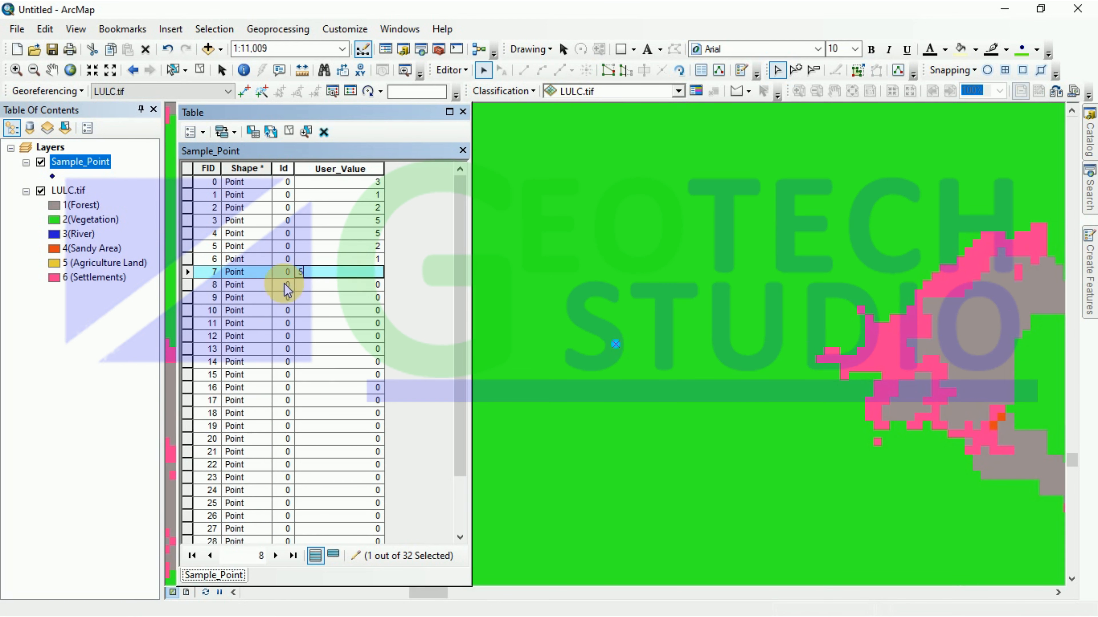
{"action": "left_click", "coordinate": [187, 285]}
{"action": "right_click", "coordinate": [187, 286]}
{"action": "left_click", "coordinate": [216, 317]}
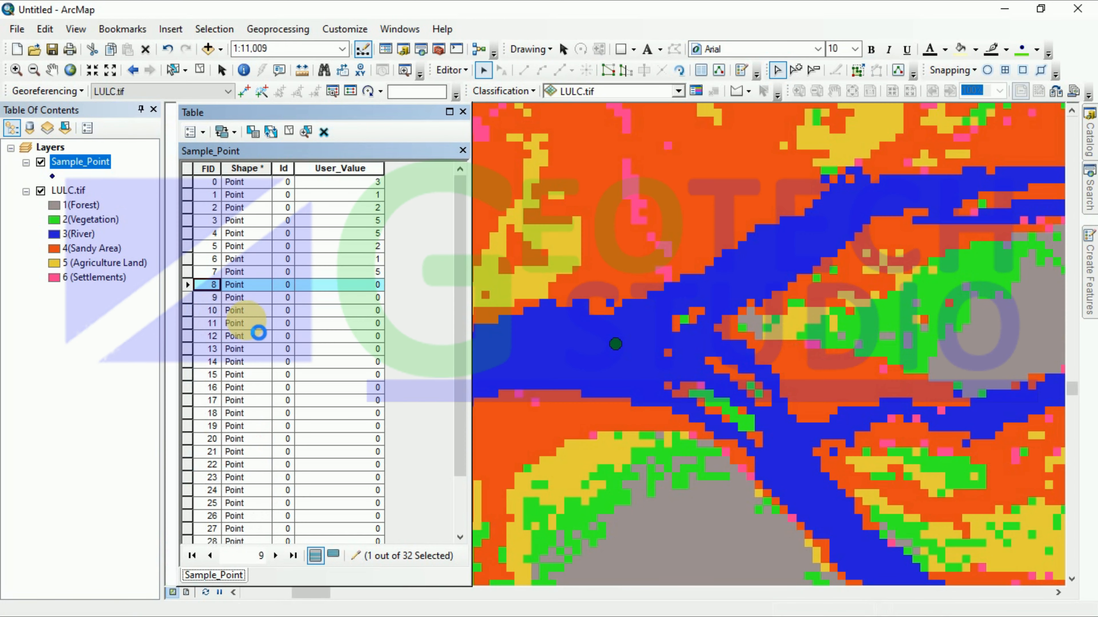
{"action": "left_click", "coordinate": [352, 293]}
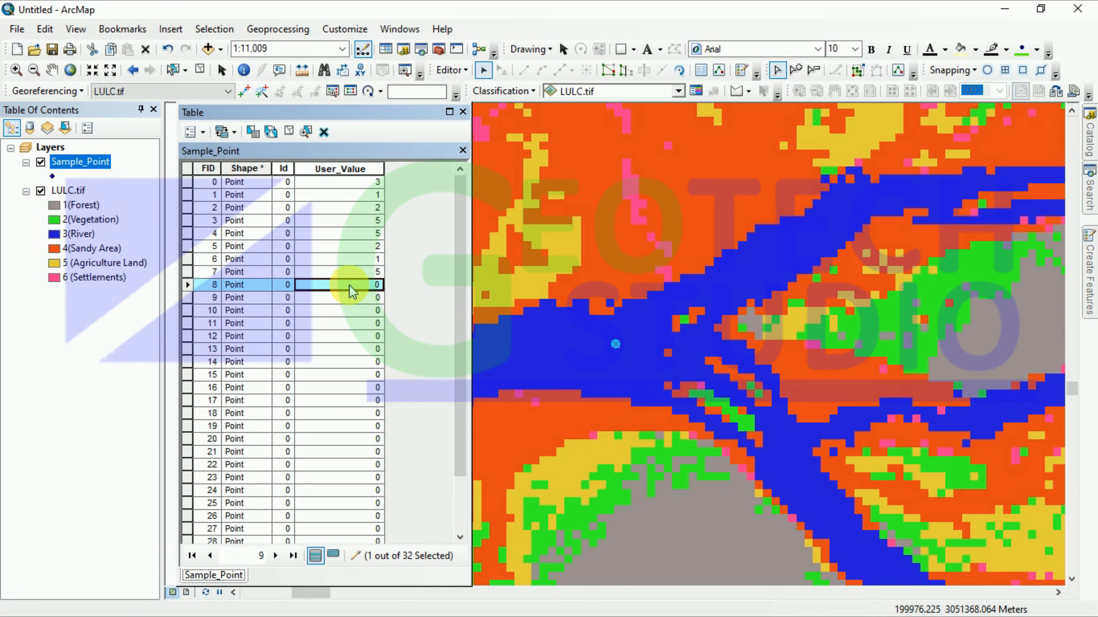
{"action": "type", "text": "3"}
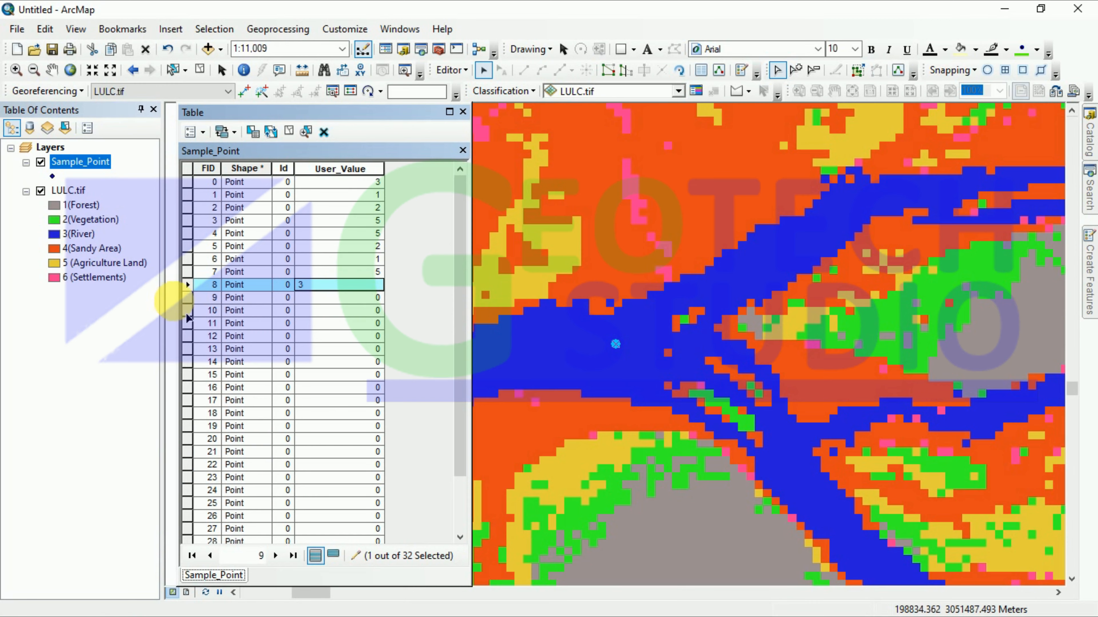
{"action": "left_click", "coordinate": [187, 298]}
{"action": "right_click", "coordinate": [189, 303]}
{"action": "left_click", "coordinate": [249, 327]}
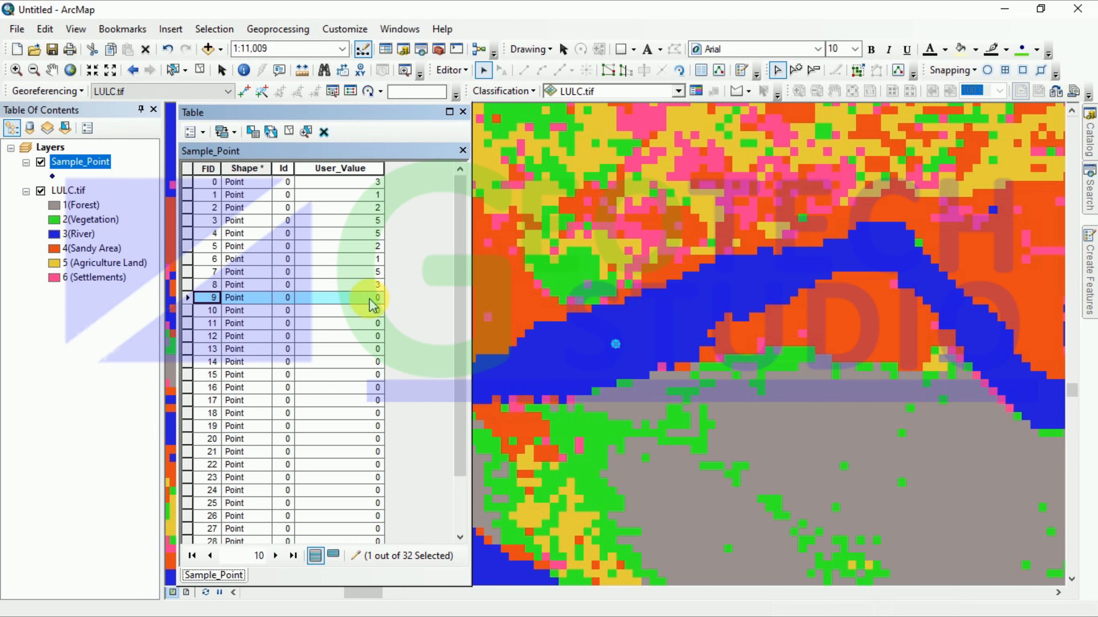
{"action": "left_click", "coordinate": [344, 302]}
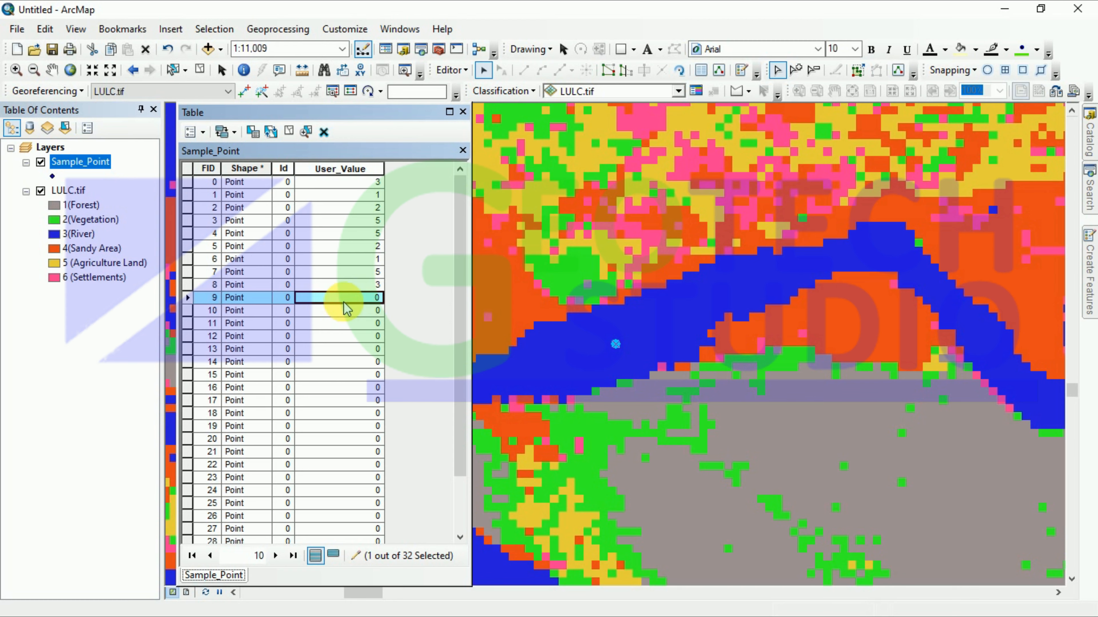
{"action": "type", "text": "3"}
Step: Record User_Value 3 for FID 10 and 4 for FID 11
{"action": "left_click", "coordinate": [188, 308]}
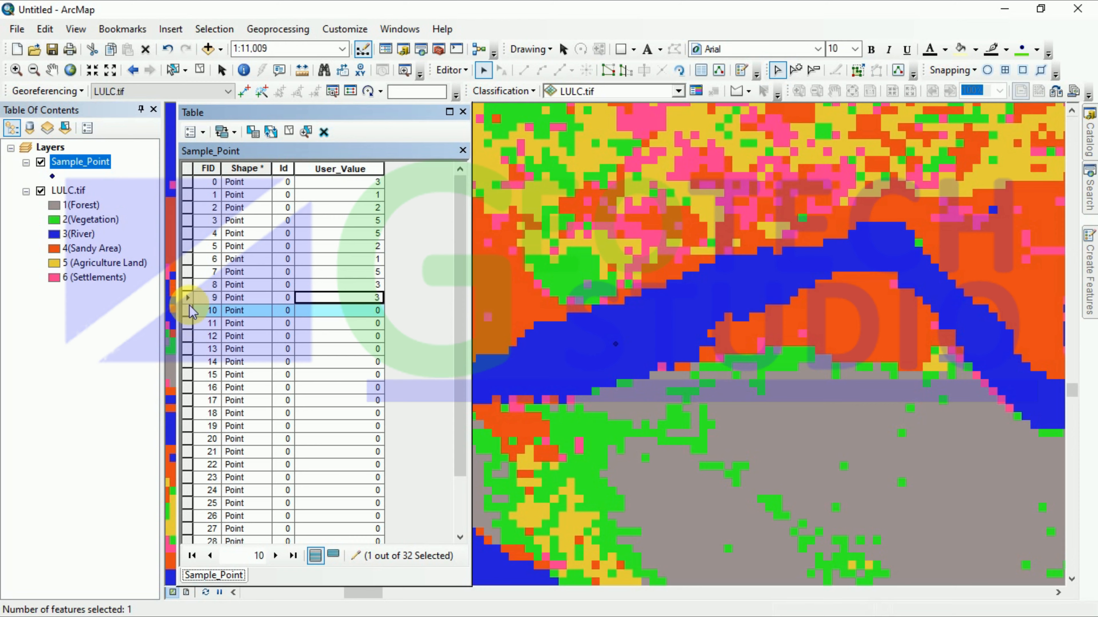
{"action": "right_click", "coordinate": [190, 310]}
{"action": "left_click", "coordinate": [228, 331]}
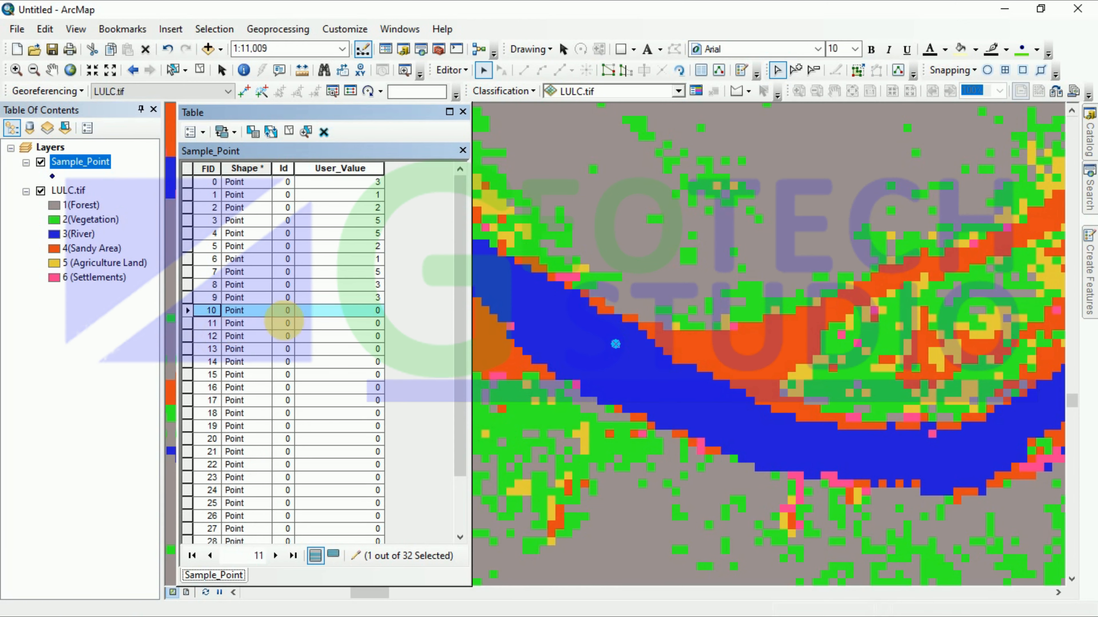
{"action": "left_click", "coordinate": [367, 311]}
{"action": "left_click", "coordinate": [374, 315]}
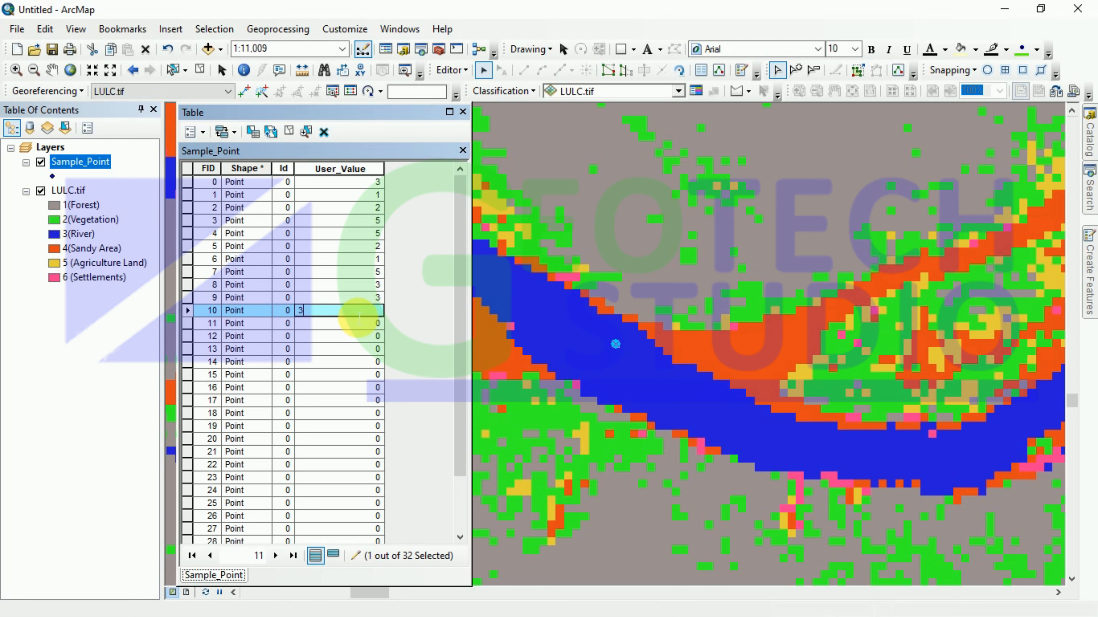
{"action": "key", "text": "Return"}
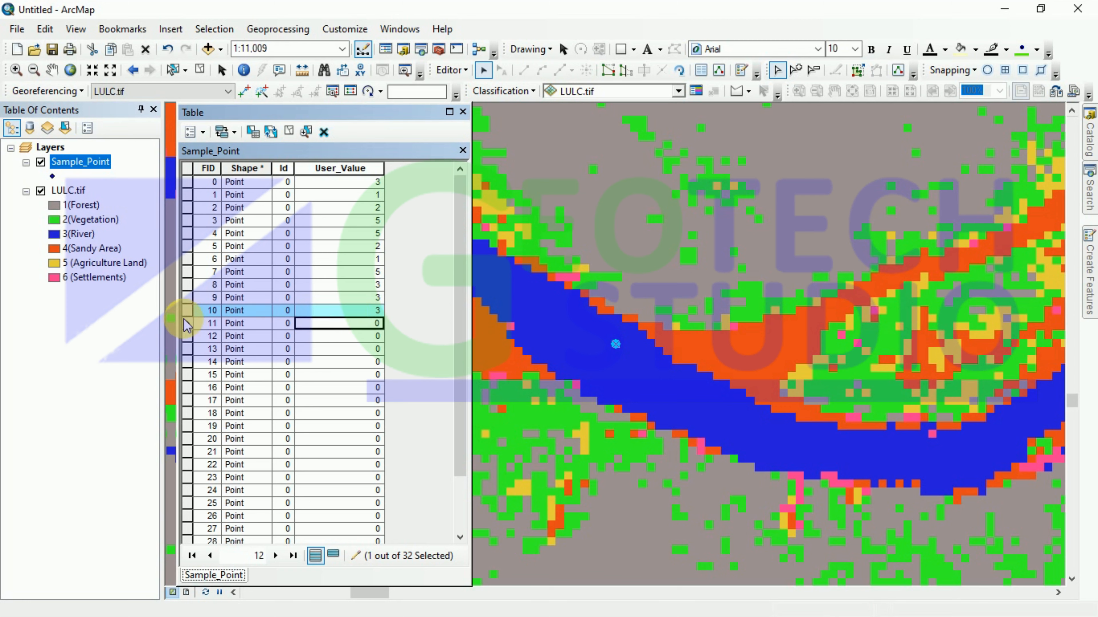
{"action": "left_click", "coordinate": [187, 325]}
{"action": "right_click", "coordinate": [187, 324]}
{"action": "left_click", "coordinate": [216, 362]}
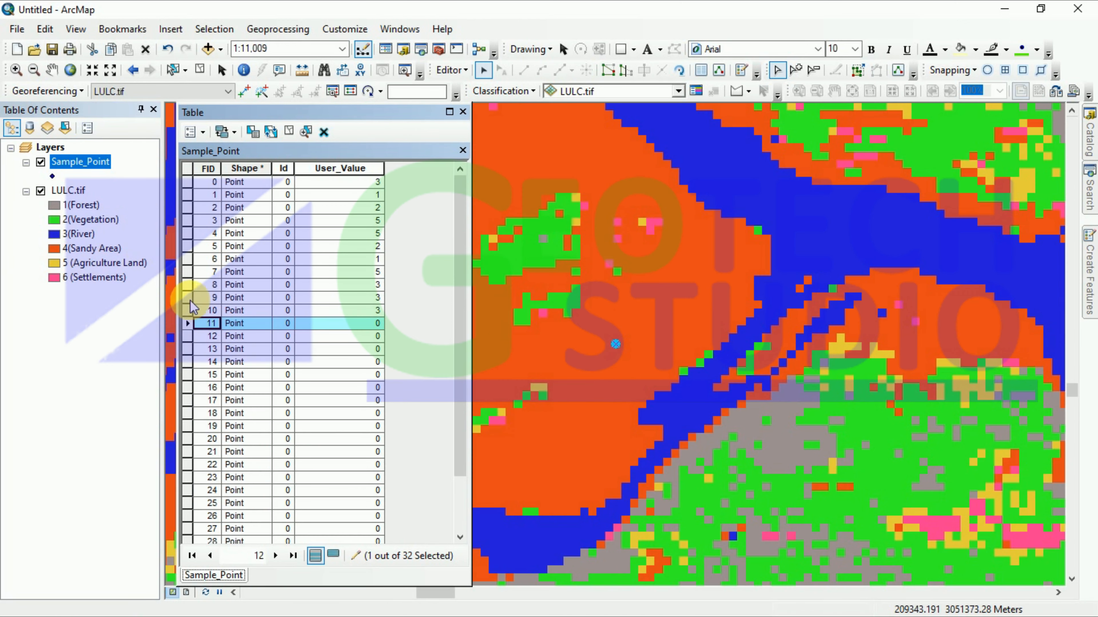
{"action": "left_click", "coordinate": [355, 324]}
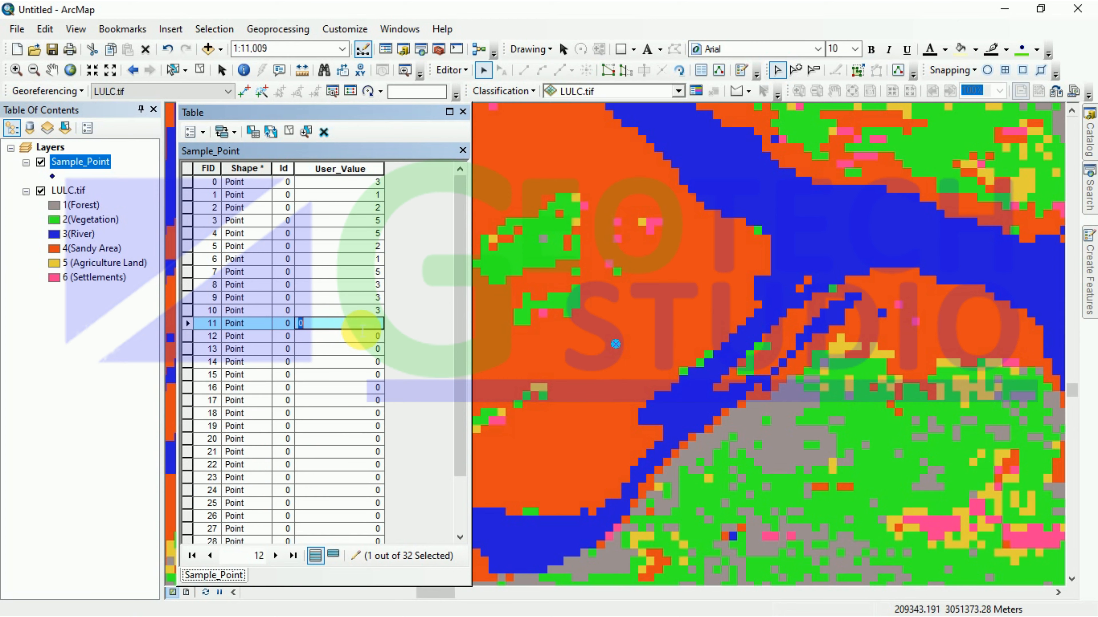
{"action": "type", "text": "4"}
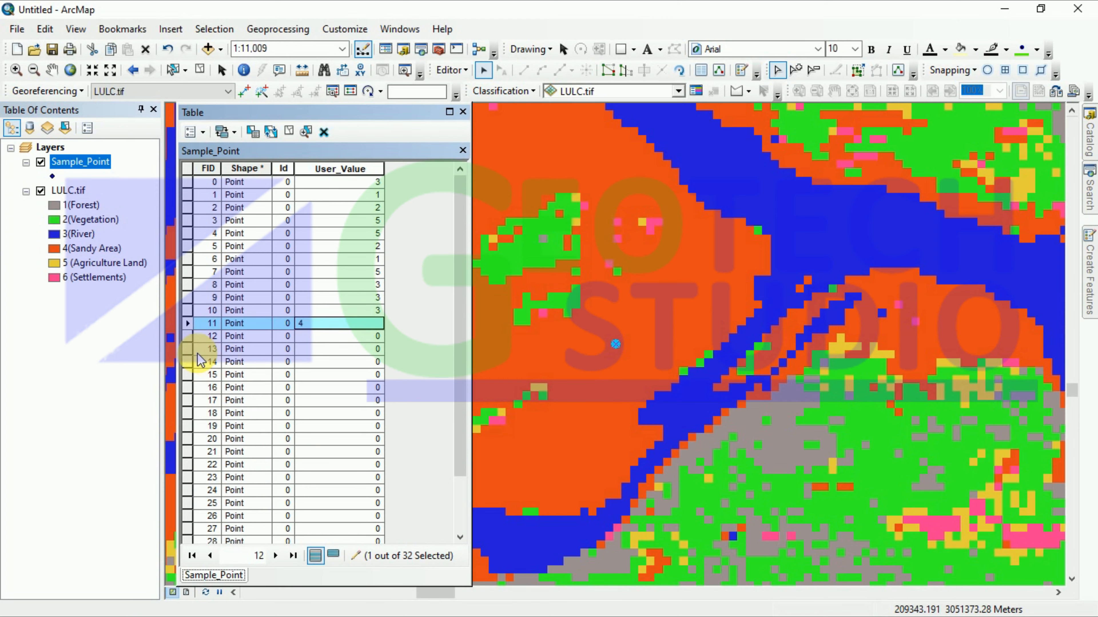
Step: Record User_Value 6 for FID 12 and begin entering FID 13's value
{"action": "left_click", "coordinate": [189, 336]}
{"action": "right_click", "coordinate": [189, 336]}
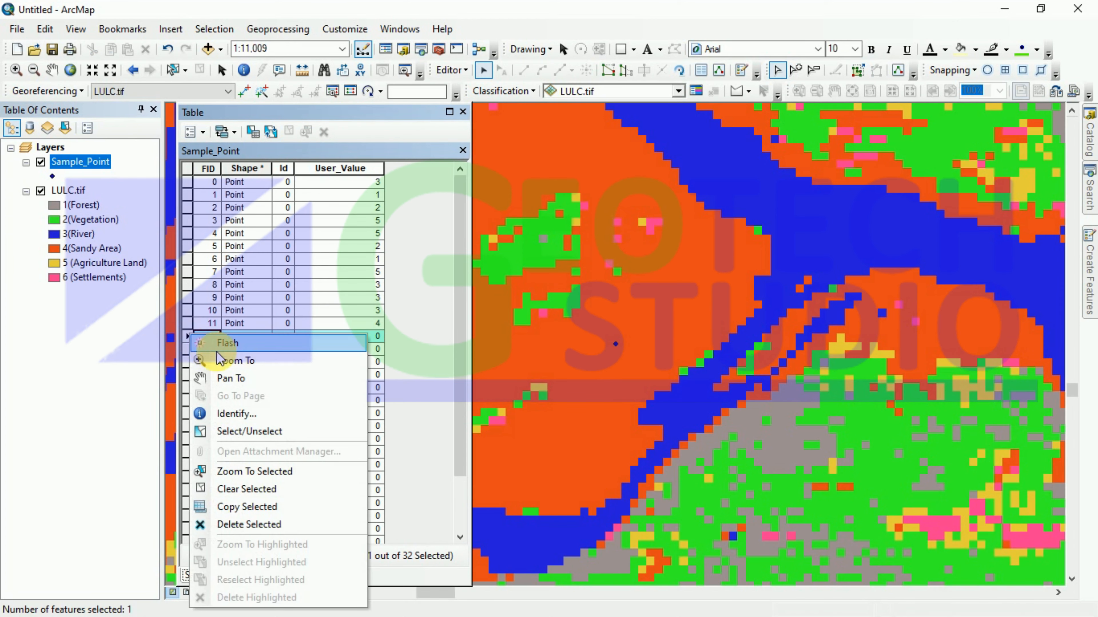
{"action": "left_click", "coordinate": [220, 361]}
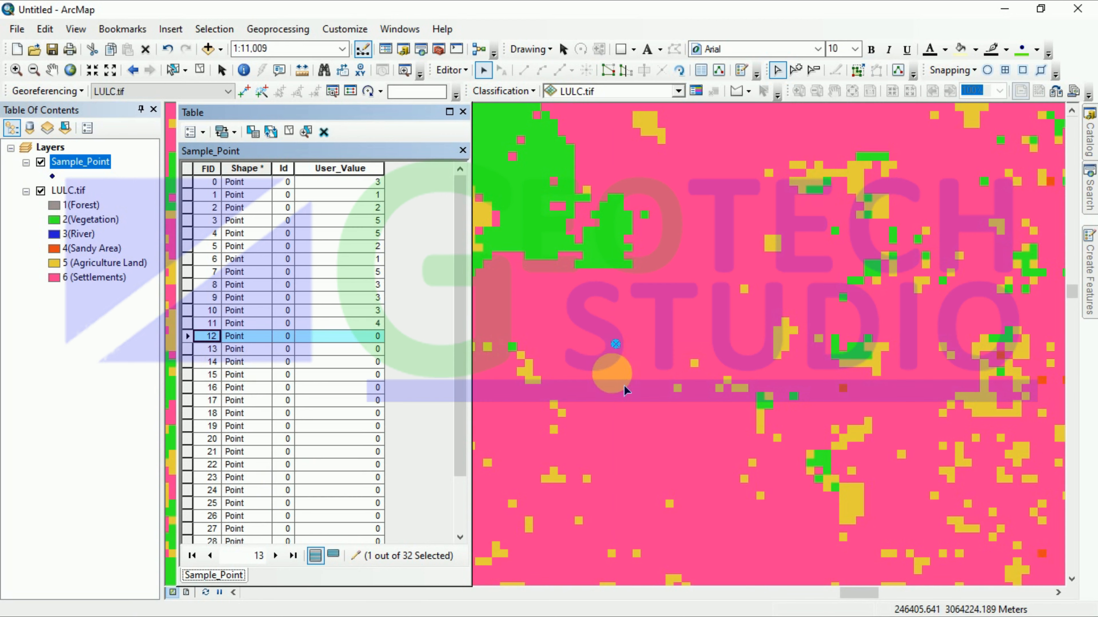
{"action": "left_click", "coordinate": [361, 337]}
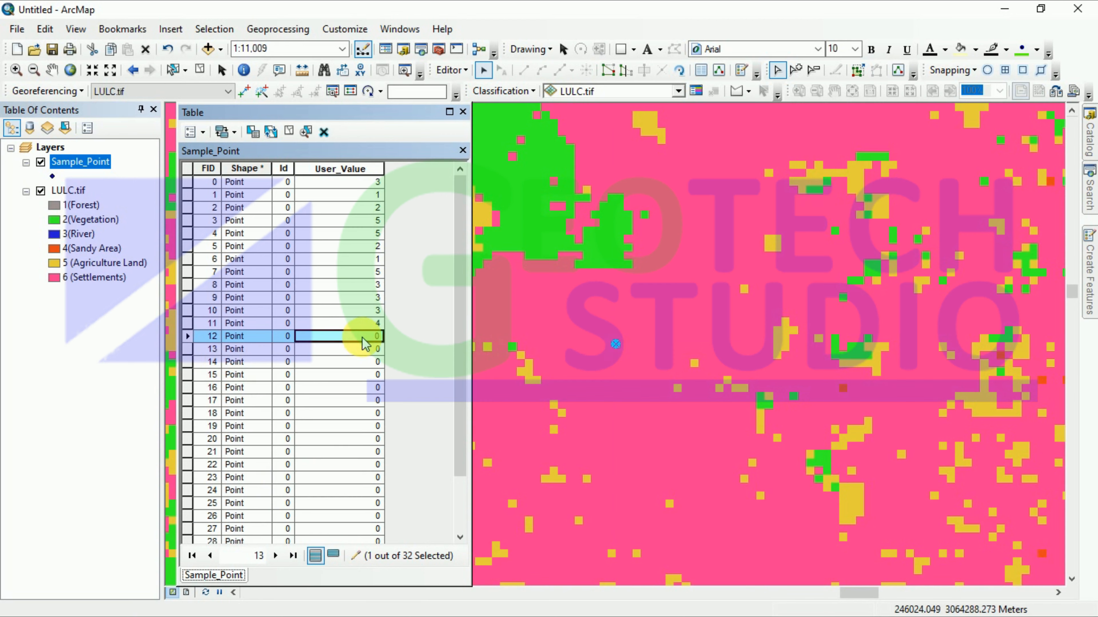
{"action": "type", "text": "6"}
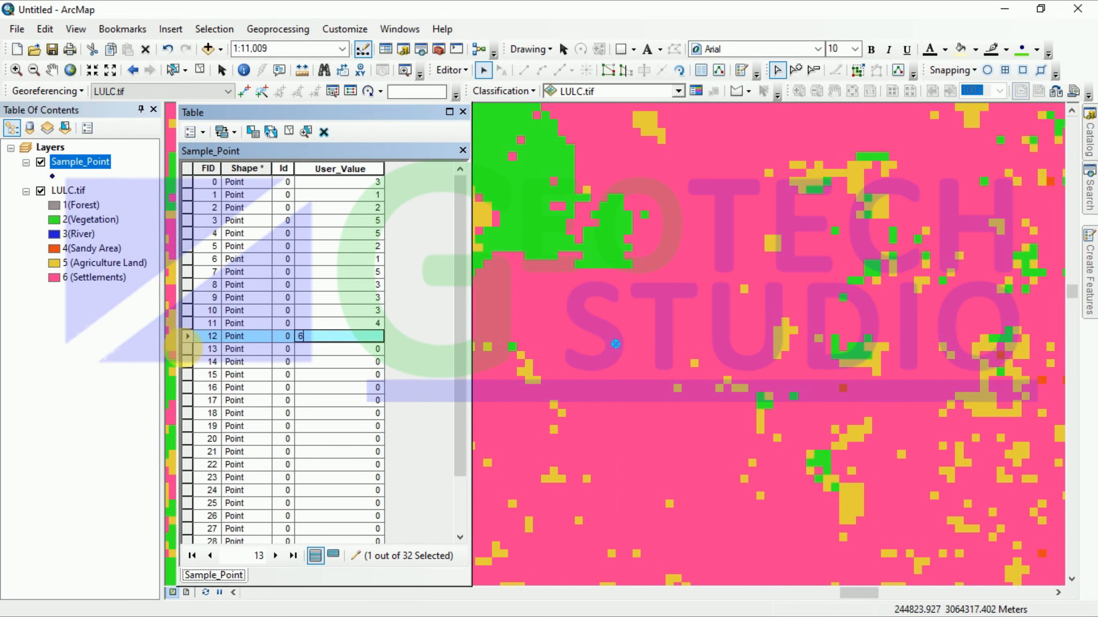
{"action": "left_click", "coordinate": [188, 349]}
{"action": "right_click", "coordinate": [190, 355]}
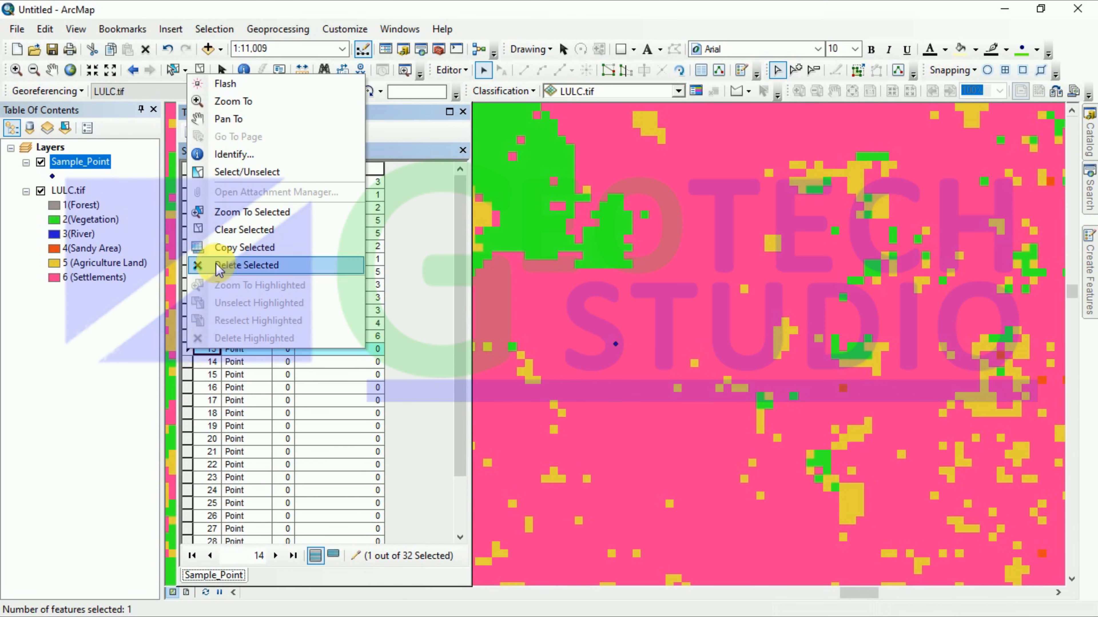
{"action": "left_click", "coordinate": [207, 100]}
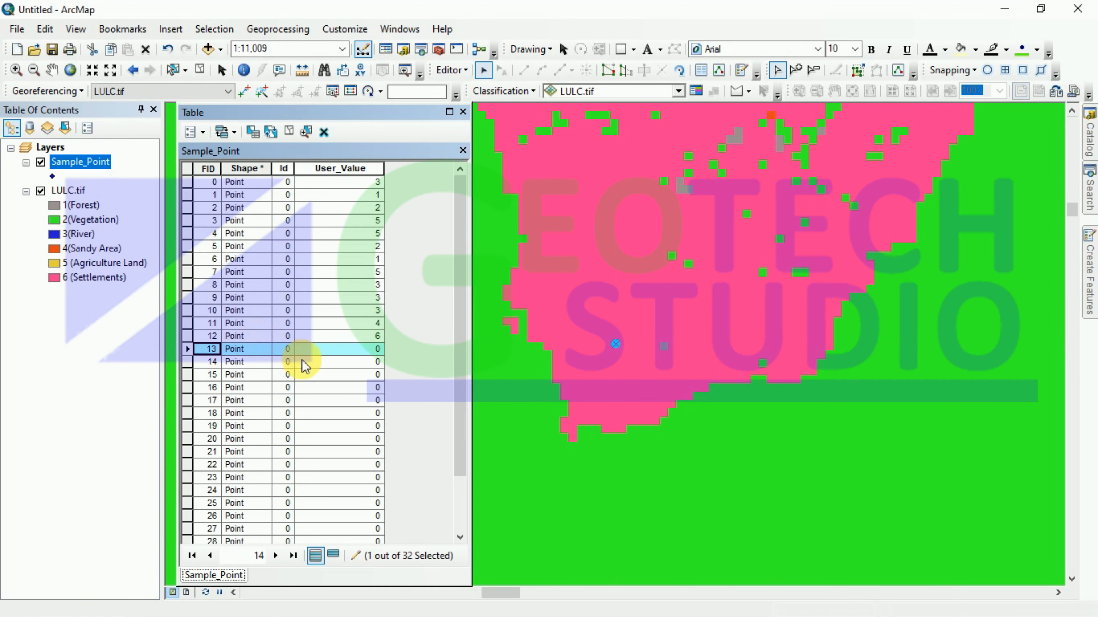
{"action": "left_click", "coordinate": [374, 348]}
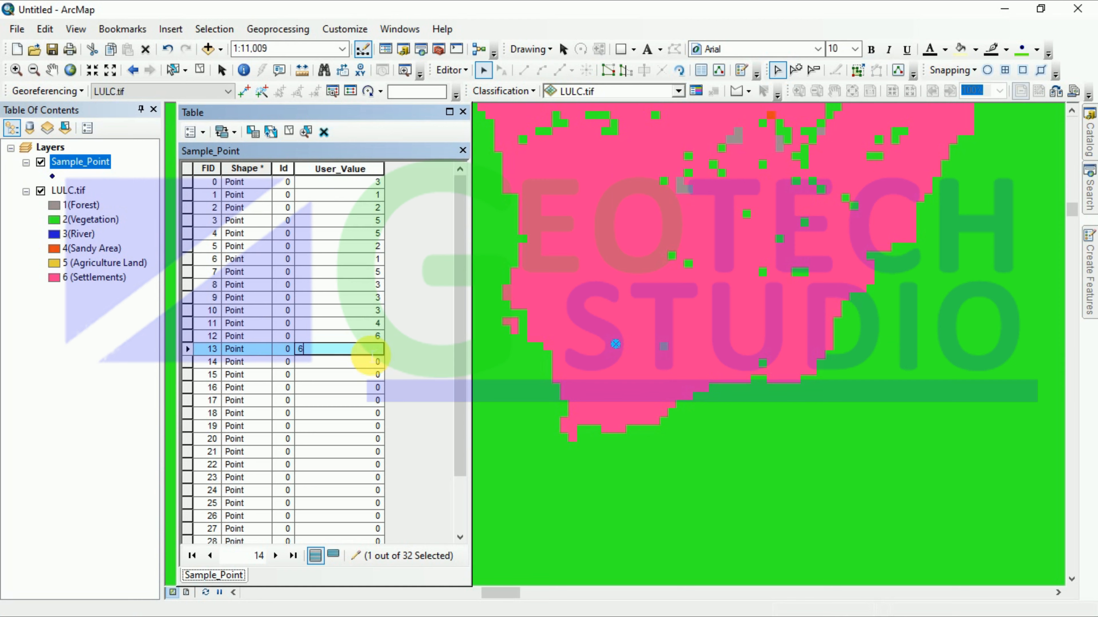
Step: Commit 6 for FID 13 and record User_Value 6 for FIDs 14 and 15
{"action": "left_click", "coordinate": [188, 362]}
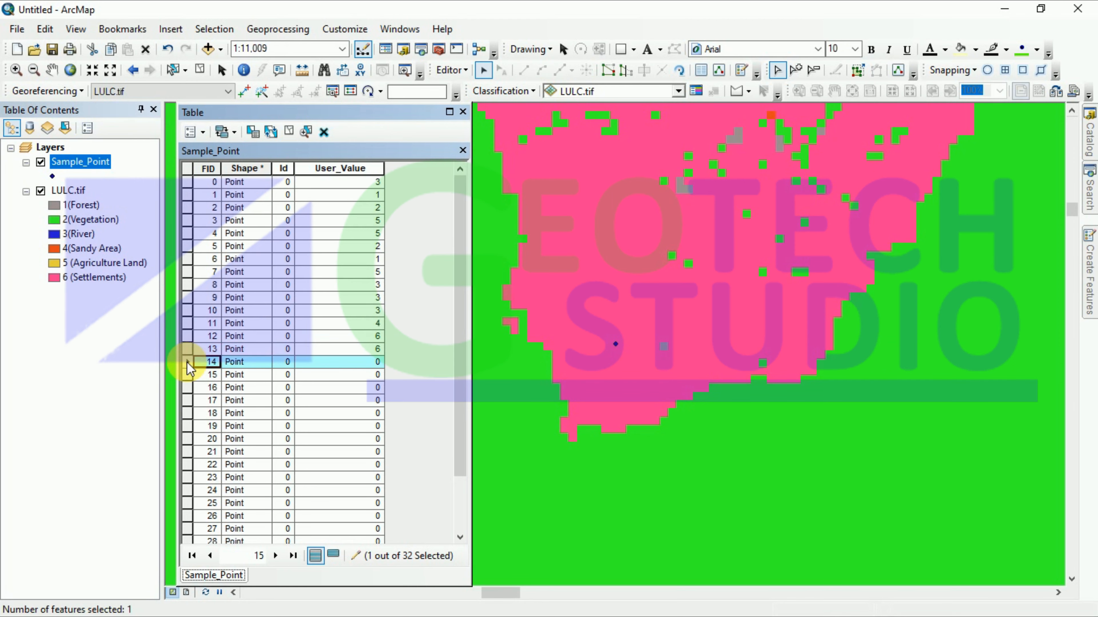
{"action": "right_click", "coordinate": [187, 362]}
{"action": "left_click", "coordinate": [211, 123]}
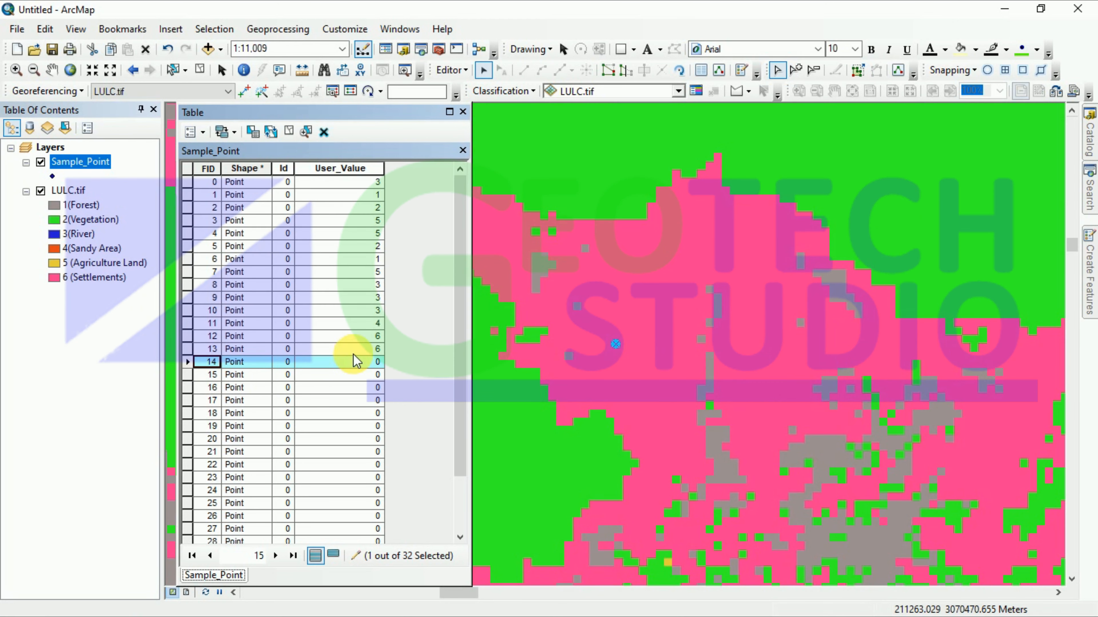
{"action": "left_click", "coordinate": [356, 361]}
{"action": "left_click", "coordinate": [367, 368]}
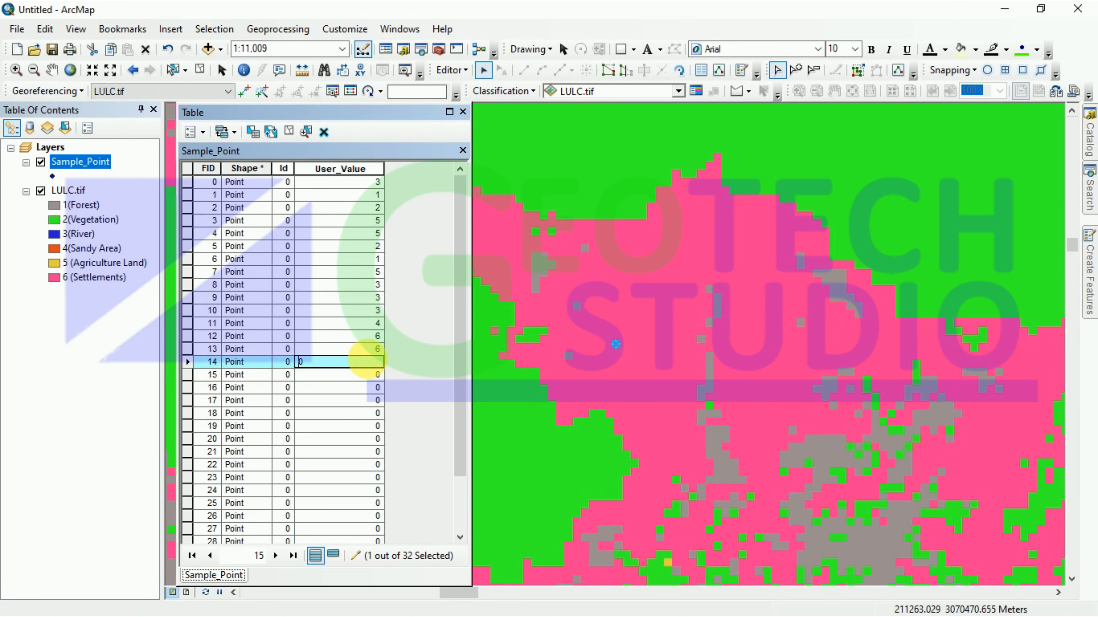
{"action": "type", "text": "6"}
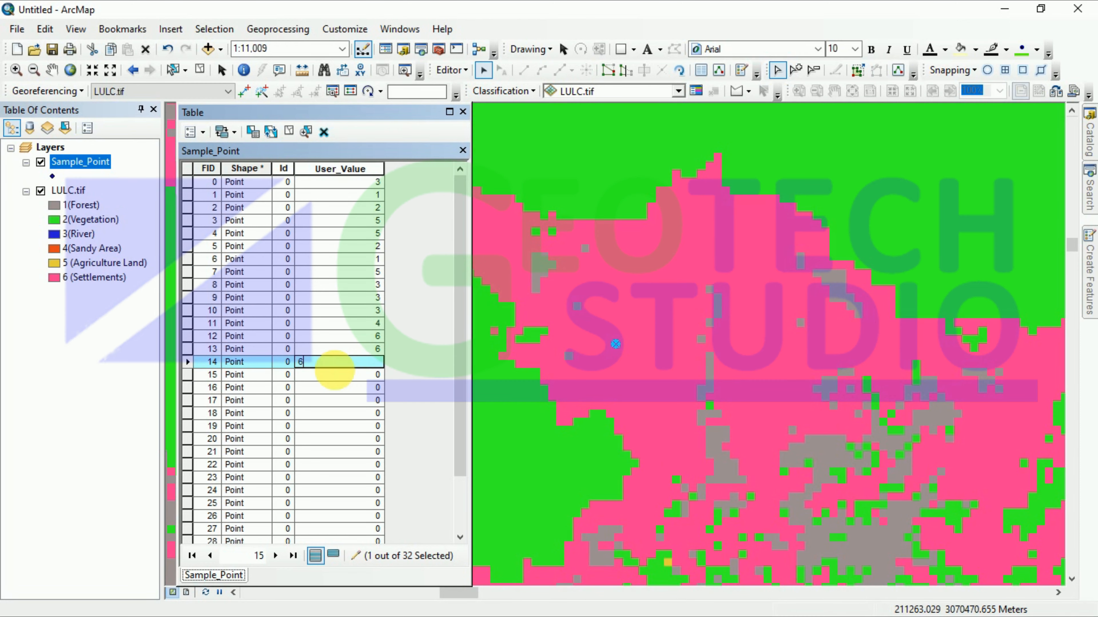
{"action": "right_click", "coordinate": [188, 374]}
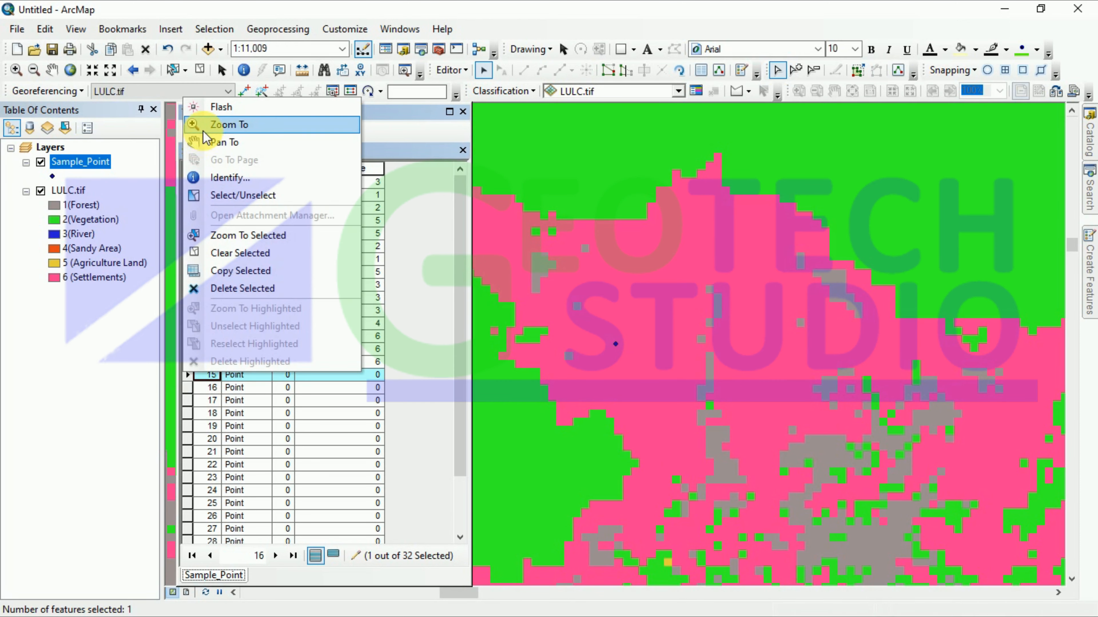
{"action": "left_click", "coordinate": [229, 124]}
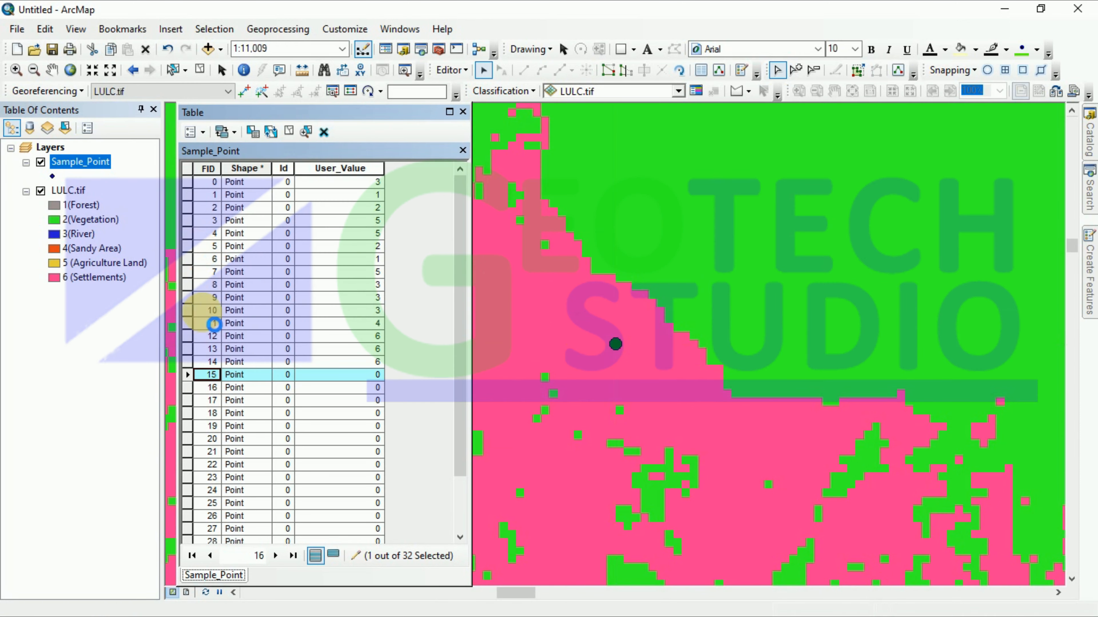
{"action": "left_click", "coordinate": [371, 374]}
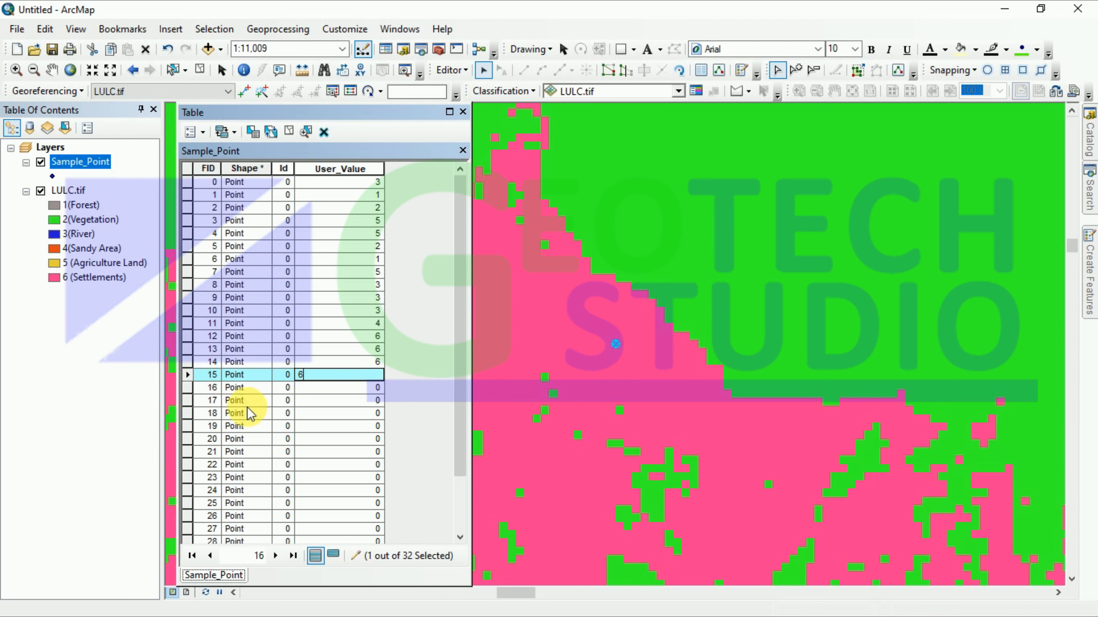
{"action": "type", "text": "6"}
Step: Record User_Value 5 for FIDs 16 and 17 and 1 for FID 18
{"action": "right_click", "coordinate": [190, 386]}
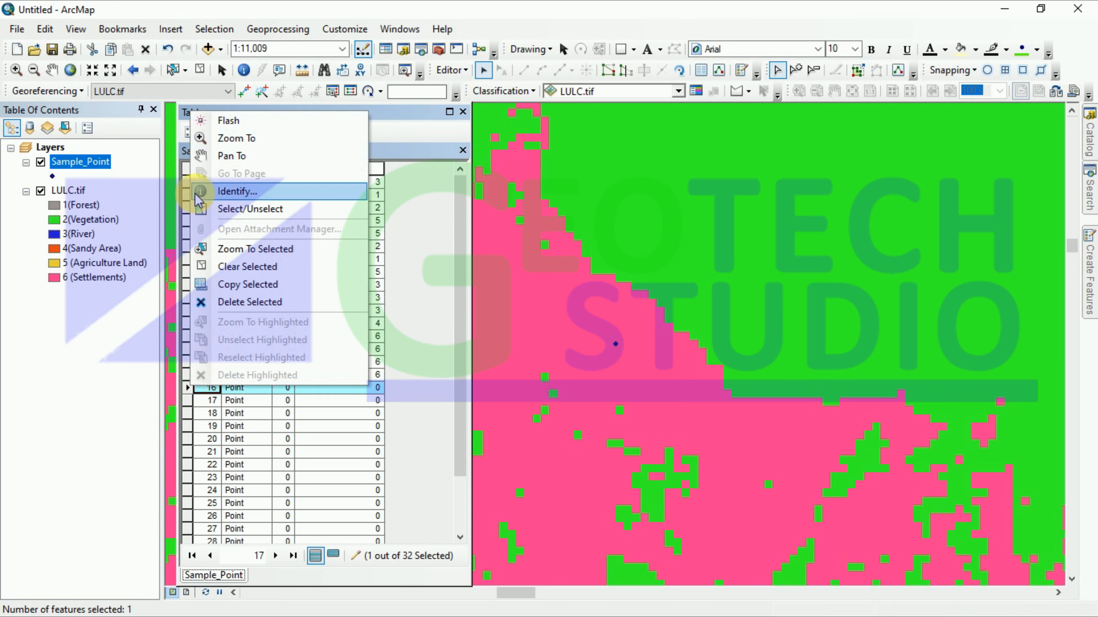
{"action": "left_click", "coordinate": [218, 139]}
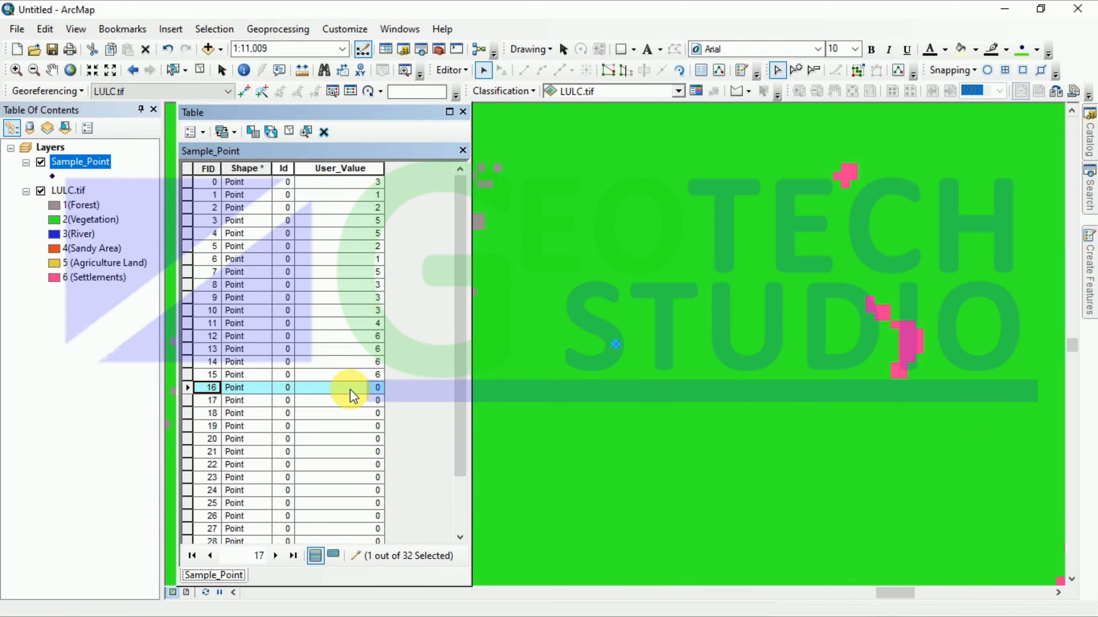
{"action": "left_click", "coordinate": [359, 387]}
{"action": "type", "text": "5"}
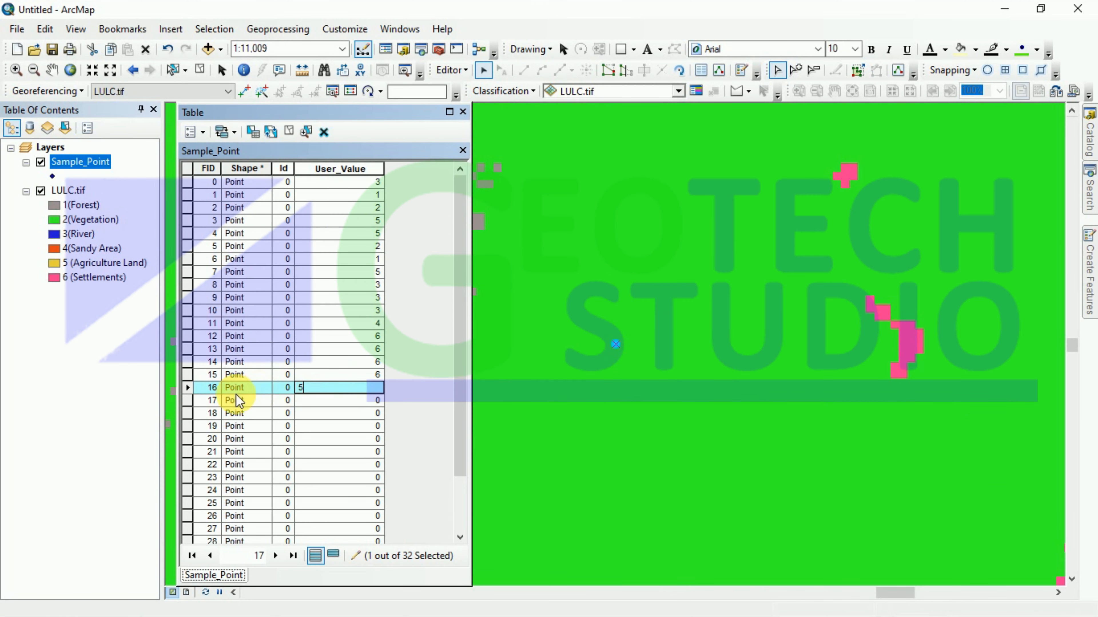
{"action": "right_click", "coordinate": [189, 401]}
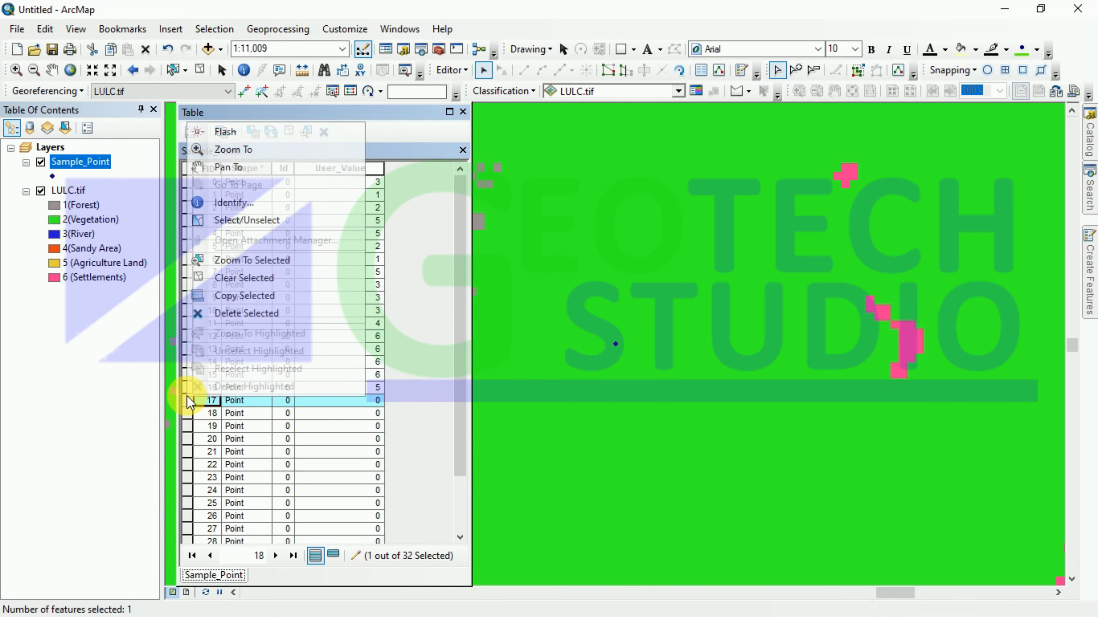
{"action": "left_click", "coordinate": [229, 149]}
{"action": "left_click", "coordinate": [370, 400]}
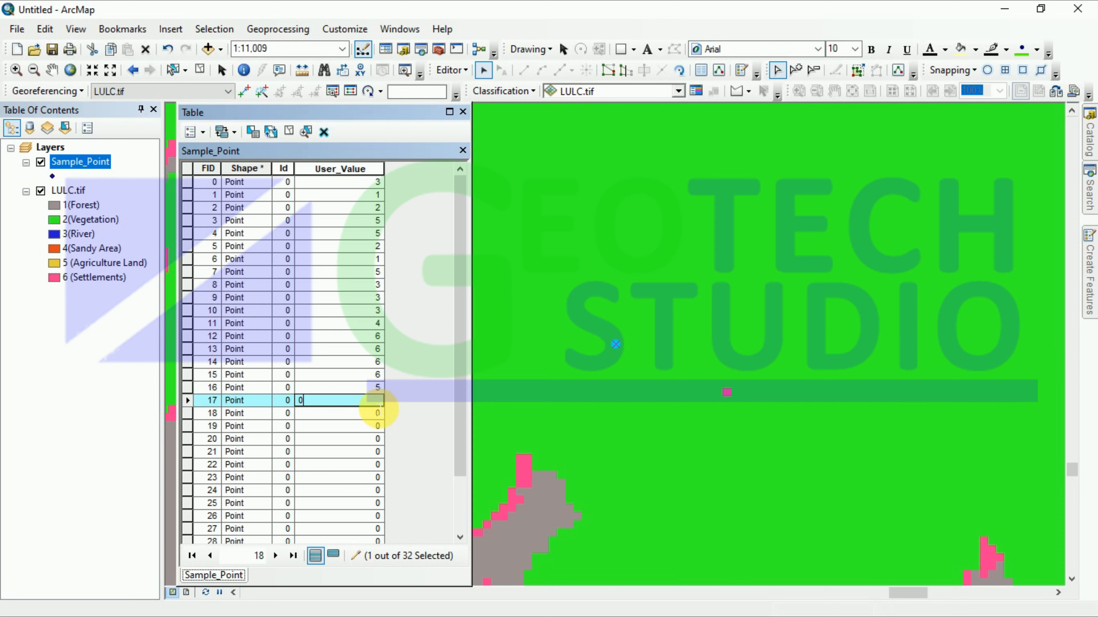
{"action": "type", "text": "5"}
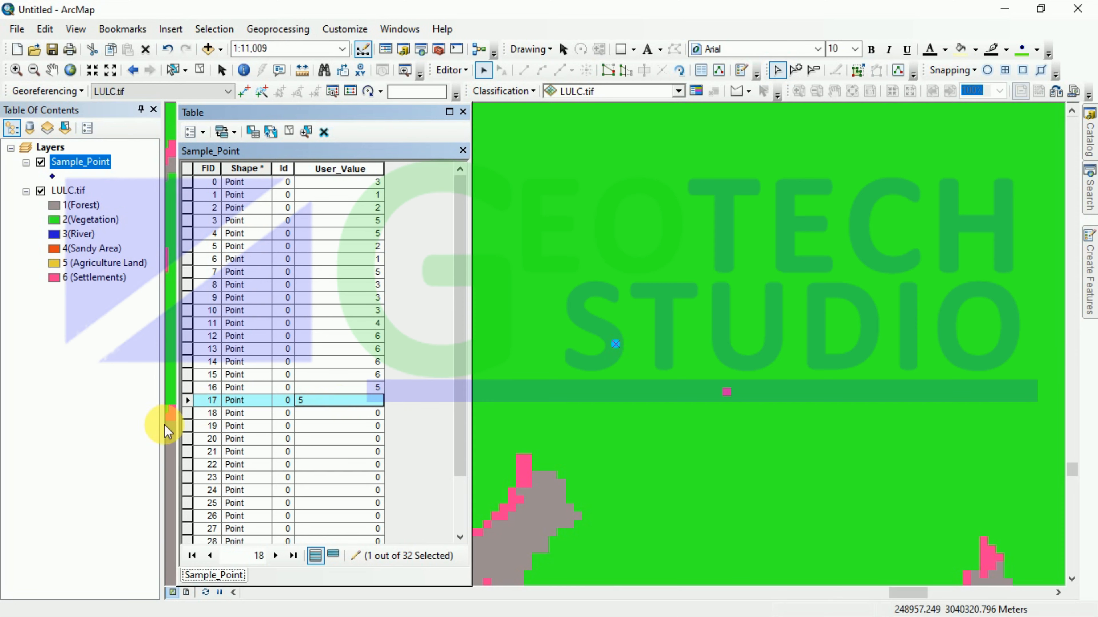
{"action": "right_click", "coordinate": [189, 413]}
{"action": "left_click", "coordinate": [225, 167]}
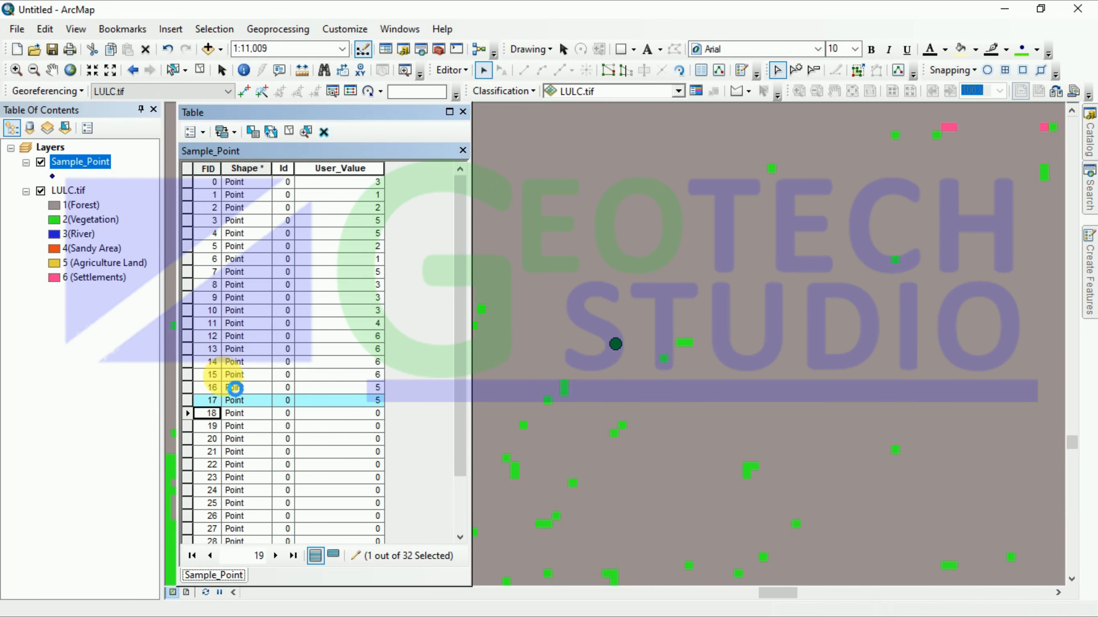
{"action": "left_click", "coordinate": [355, 414]}
{"action": "type", "text": "1"}
{"action": "key", "text": "Return"}
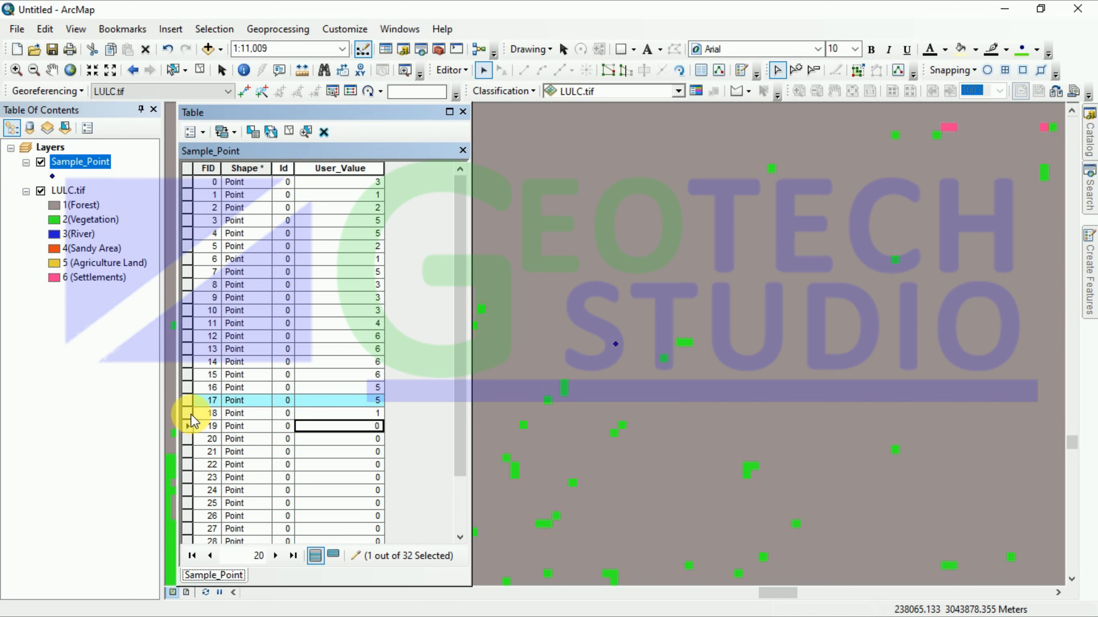
Step: Flash points FID 18 and FID 19 on the map to check their land-cover classes
{"action": "right_click", "coordinate": [191, 415]}
{"action": "left_click", "coordinate": [229, 182]}
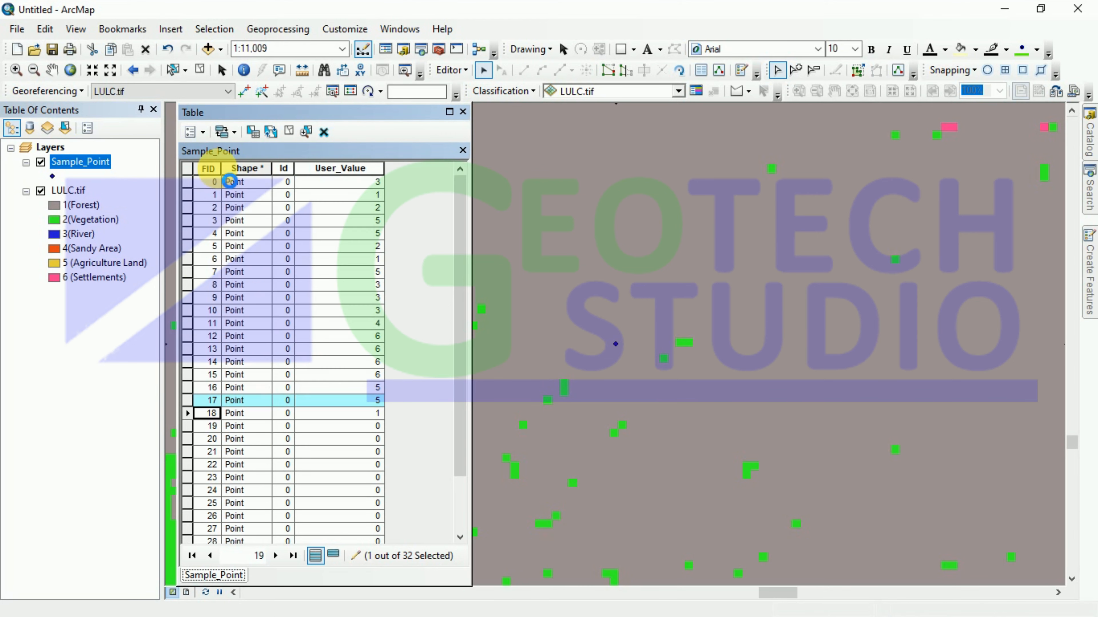
{"action": "right_click", "coordinate": [188, 416]}
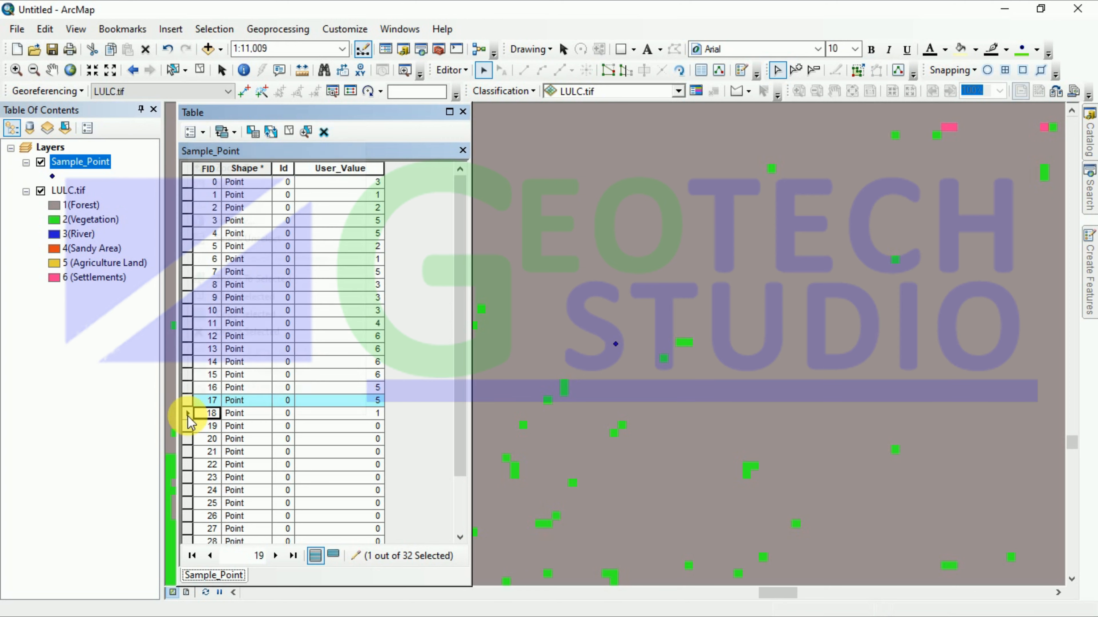
{"action": "left_click", "coordinate": [201, 150]}
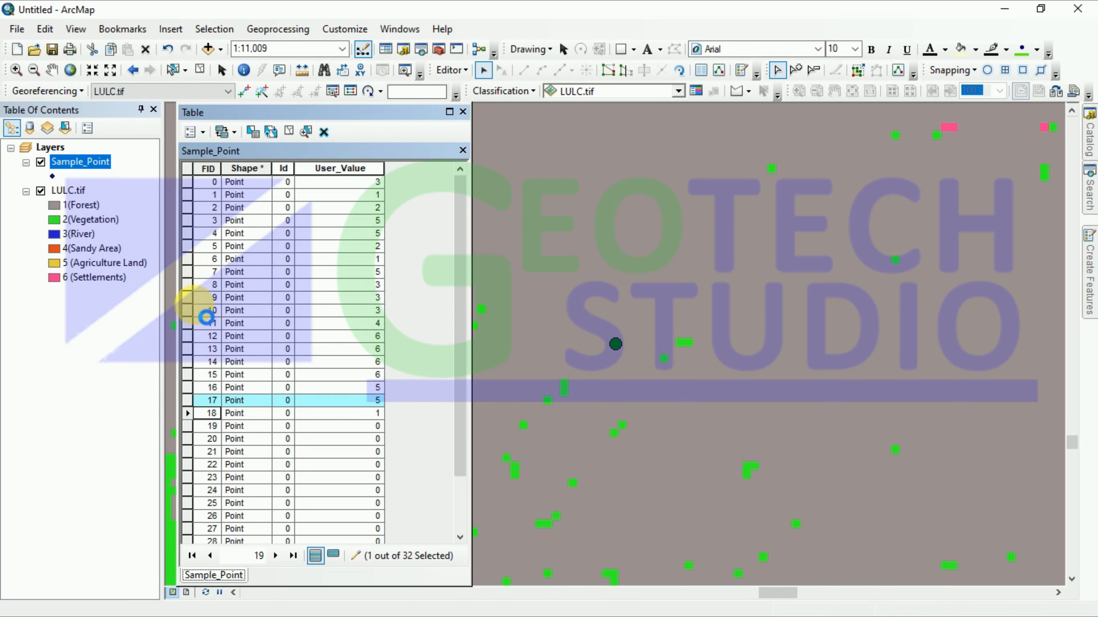
{"action": "right_click", "coordinate": [190, 426]}
{"action": "left_click", "coordinate": [233, 176]}
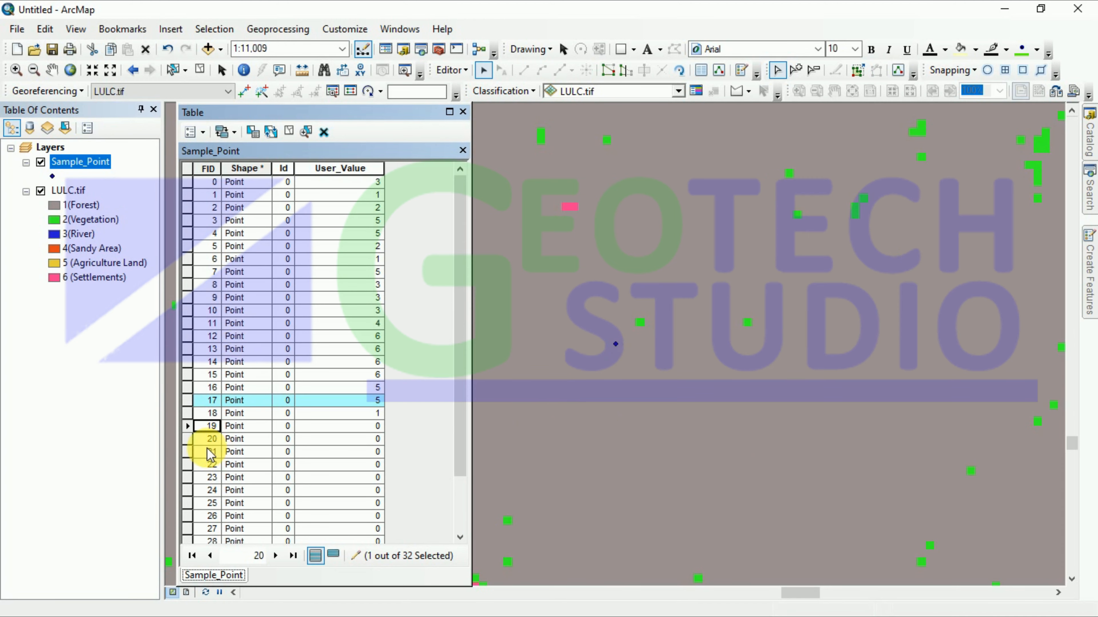
{"action": "right_click", "coordinate": [188, 425]}
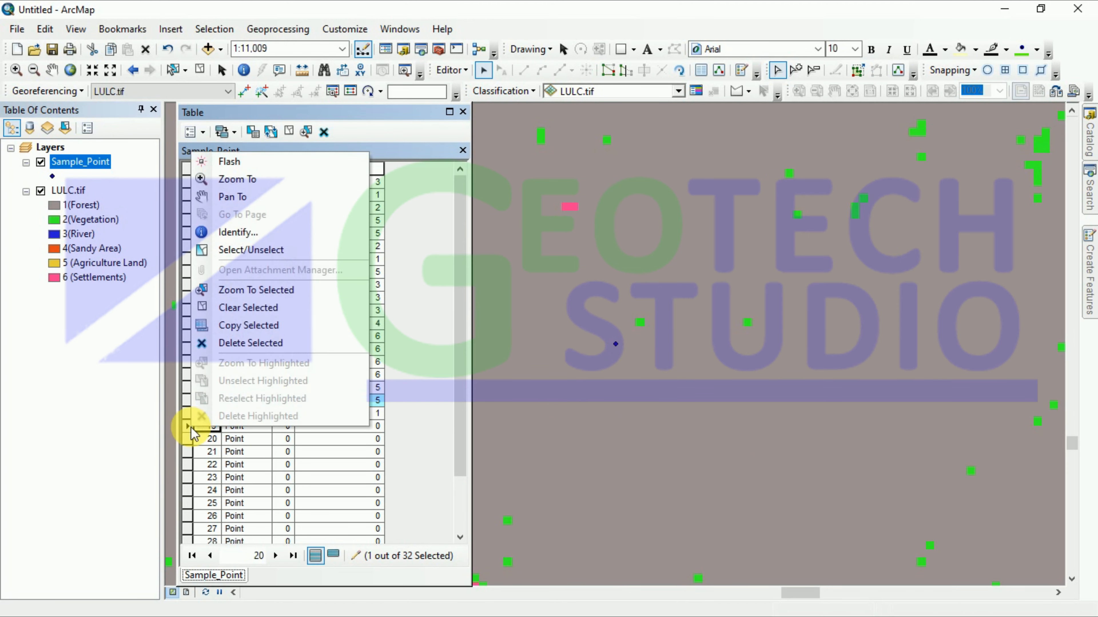
{"action": "left_click", "coordinate": [191, 427]}
{"action": "right_click", "coordinate": [191, 427]}
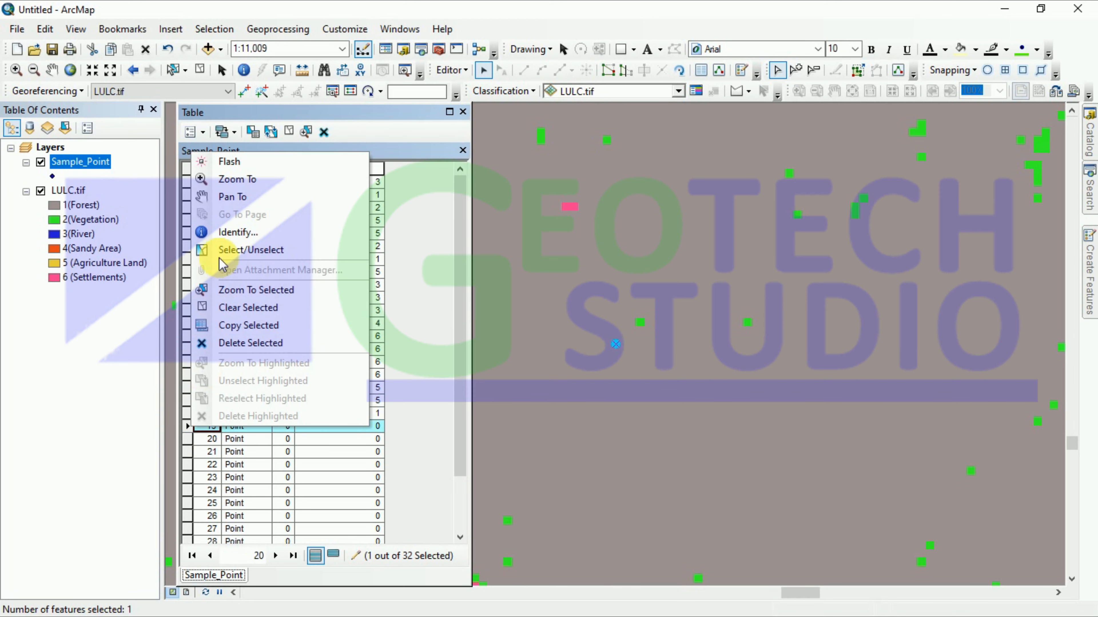
{"action": "left_click", "coordinate": [224, 180]}
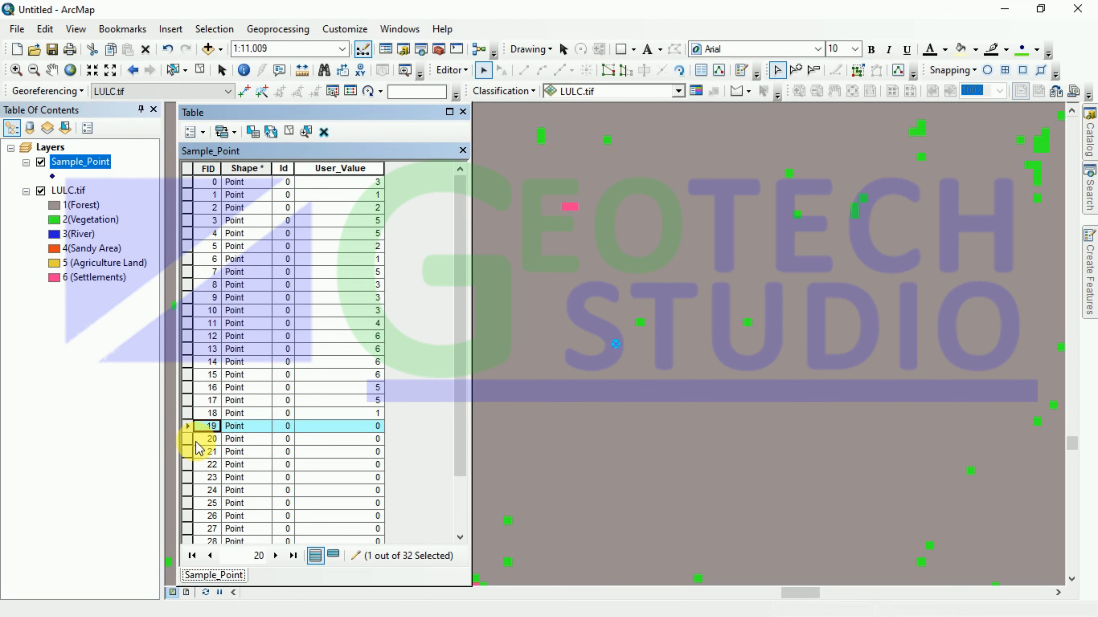
{"action": "left_click", "coordinate": [188, 436]}
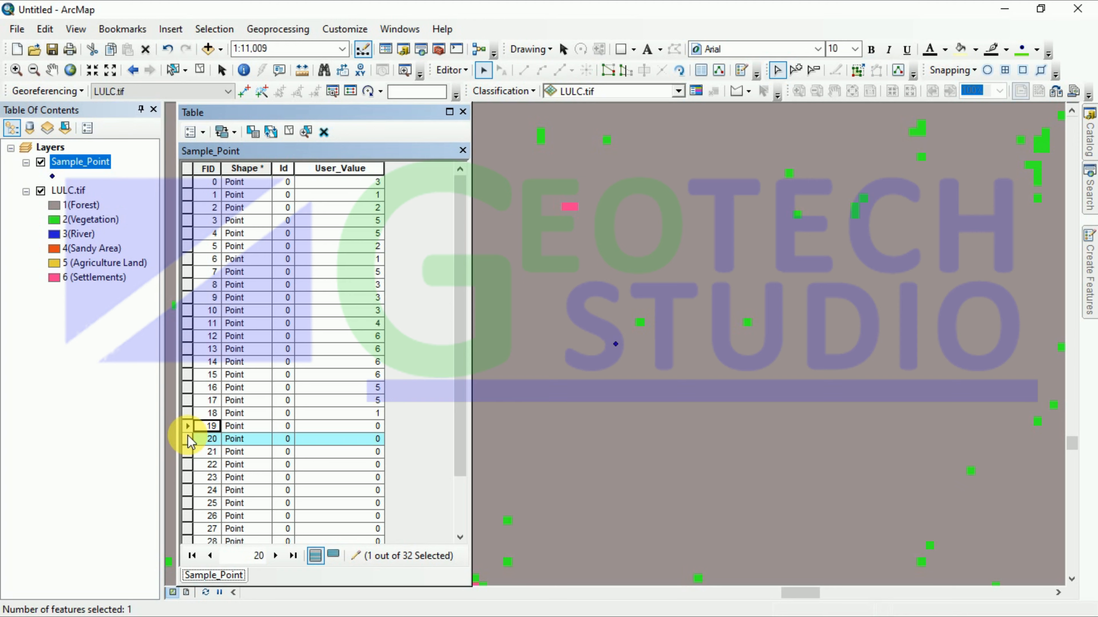
Step: Zoom to points FID 20 and FID 19 and record their User_Values as 5 and 1
{"action": "right_click", "coordinate": [188, 435]}
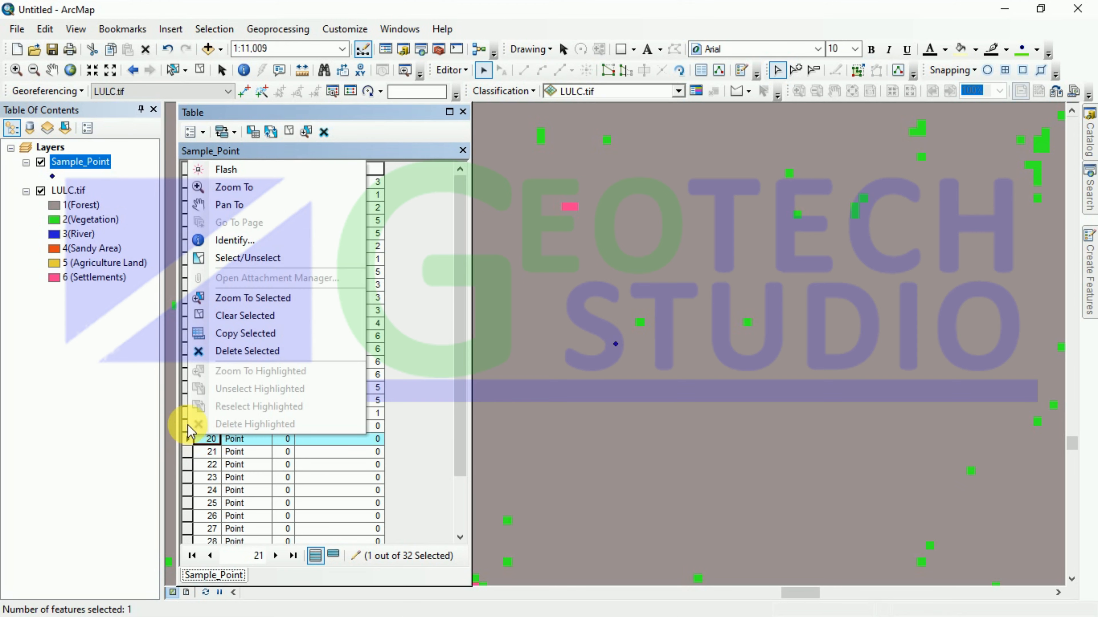
{"action": "left_click", "coordinate": [234, 190]}
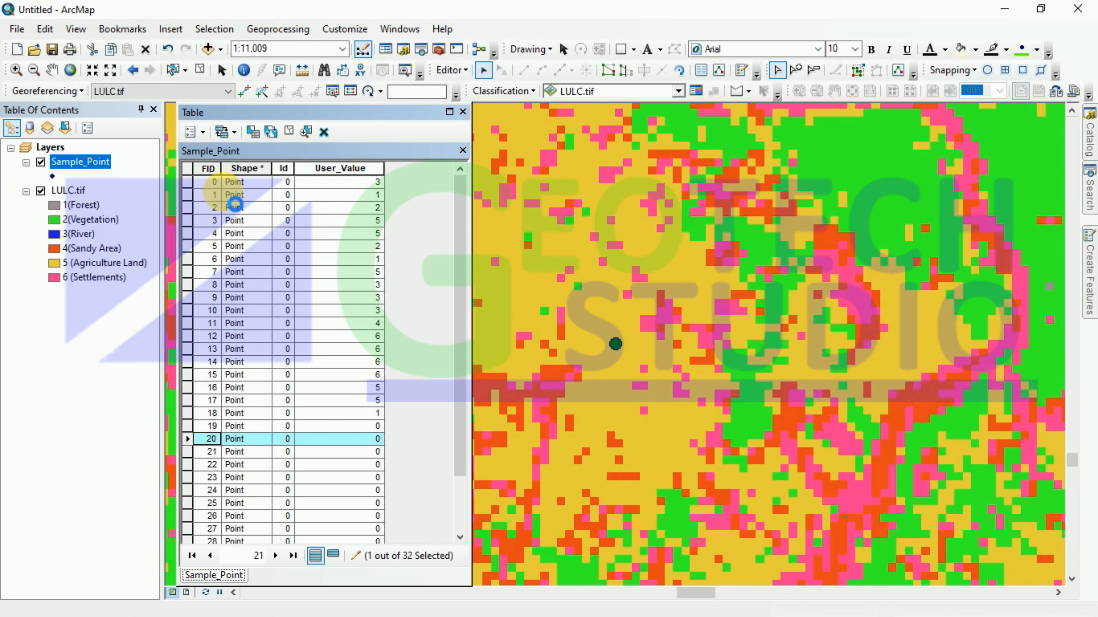
{"action": "left_click", "coordinate": [366, 438]}
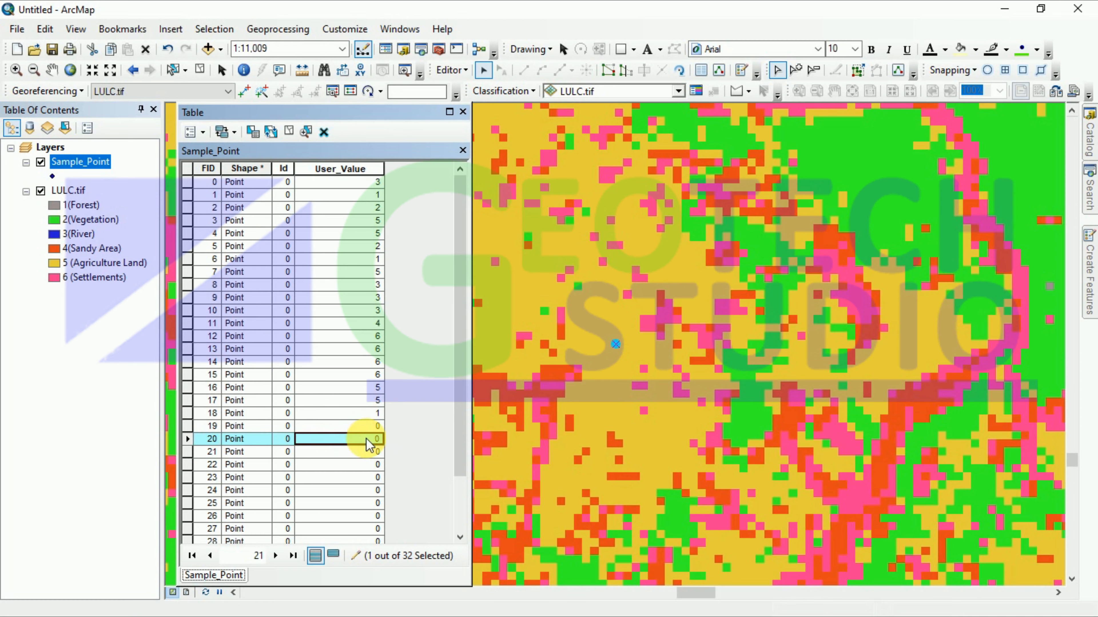
{"action": "left_click", "coordinate": [366, 439]}
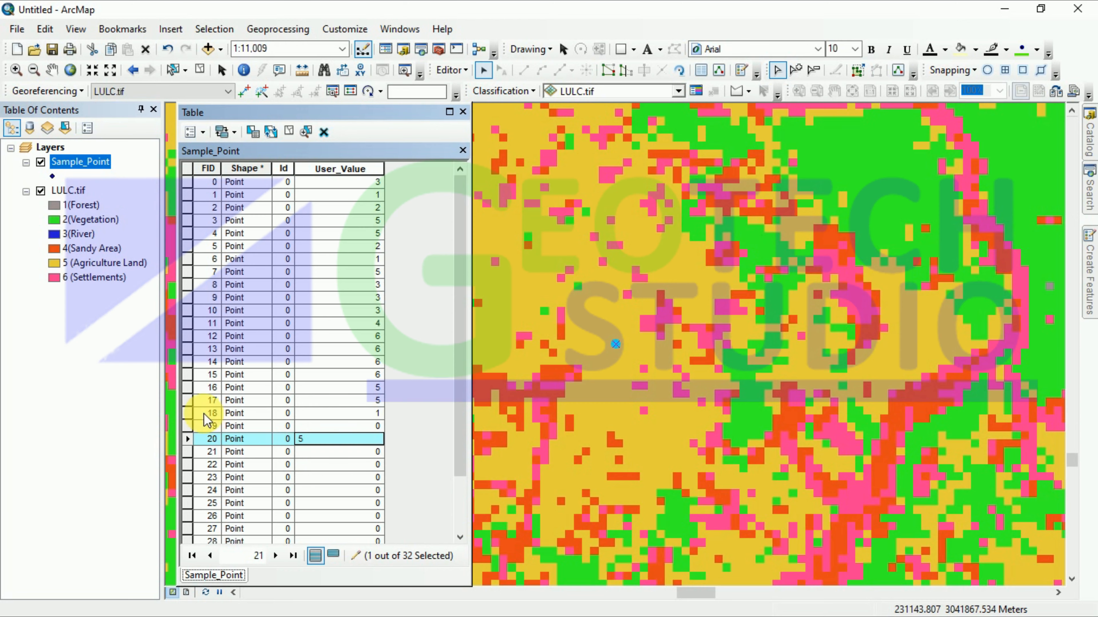
{"action": "left_click", "coordinate": [190, 426]}
{"action": "right_click", "coordinate": [191, 426]}
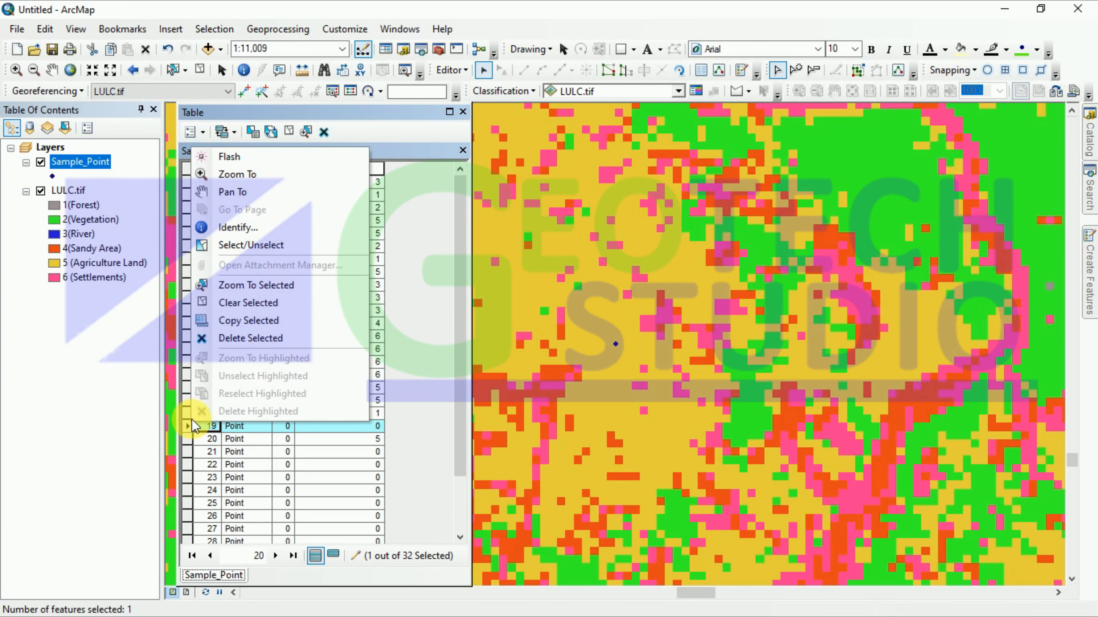
{"action": "left_click", "coordinate": [230, 170]}
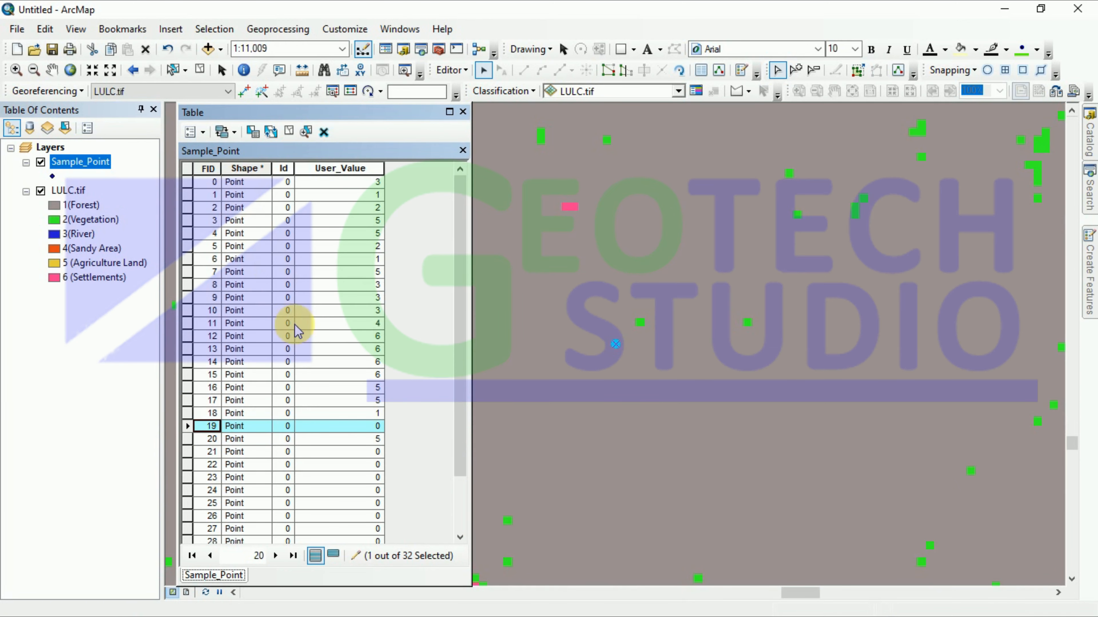
{"action": "left_click", "coordinate": [367, 427]}
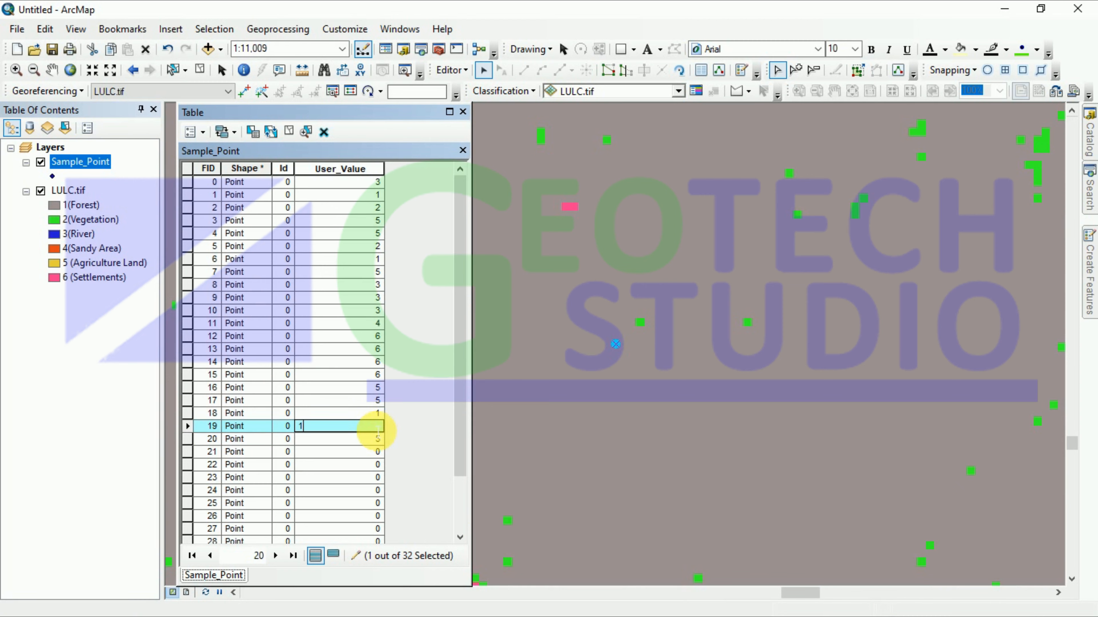
{"action": "type", "text": "1"}
{"action": "key", "text": "Return"}
Step: Zoom to FID 21 and set its User_Value to 5, then zoom to FID 22 for entry
{"action": "left_click", "coordinate": [191, 451]}
{"action": "right_click", "coordinate": [191, 451]}
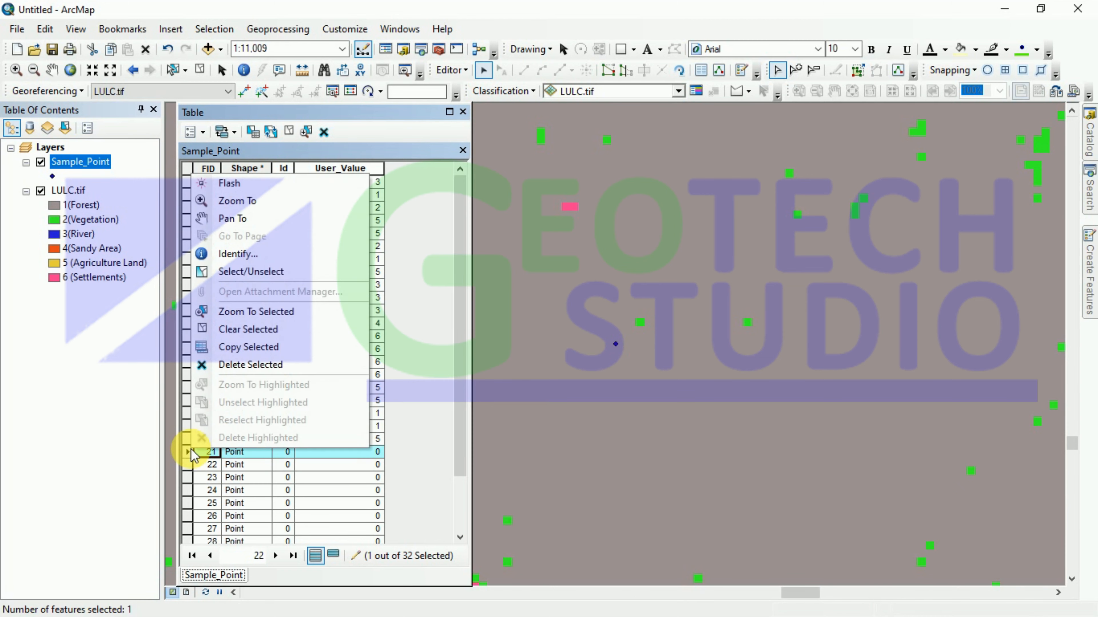
{"action": "left_click", "coordinate": [238, 201]}
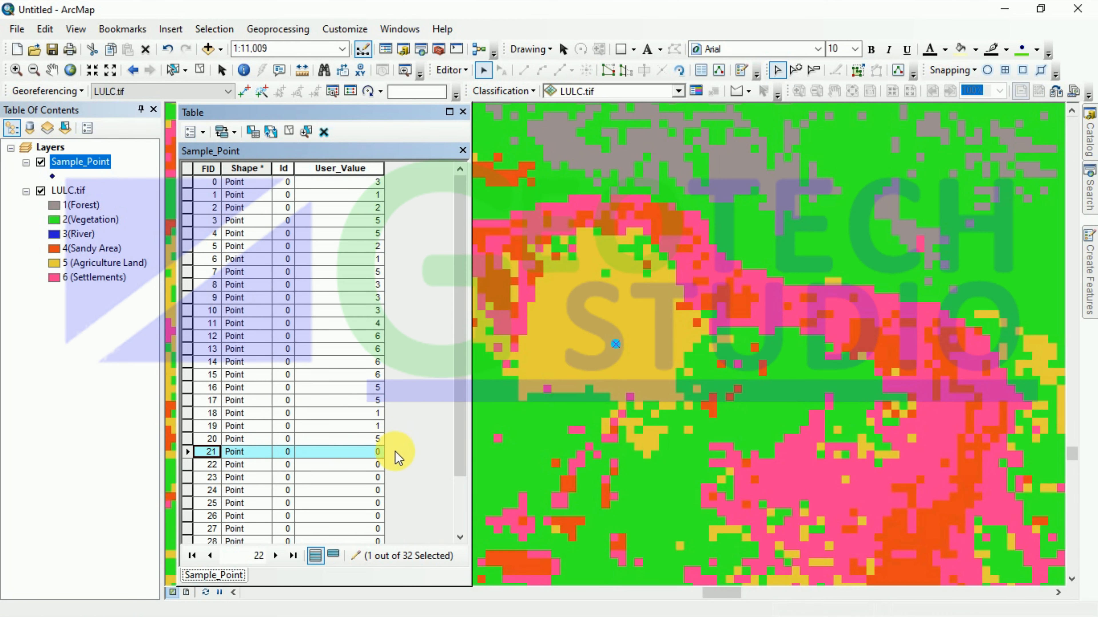
{"action": "left_click", "coordinate": [369, 451]}
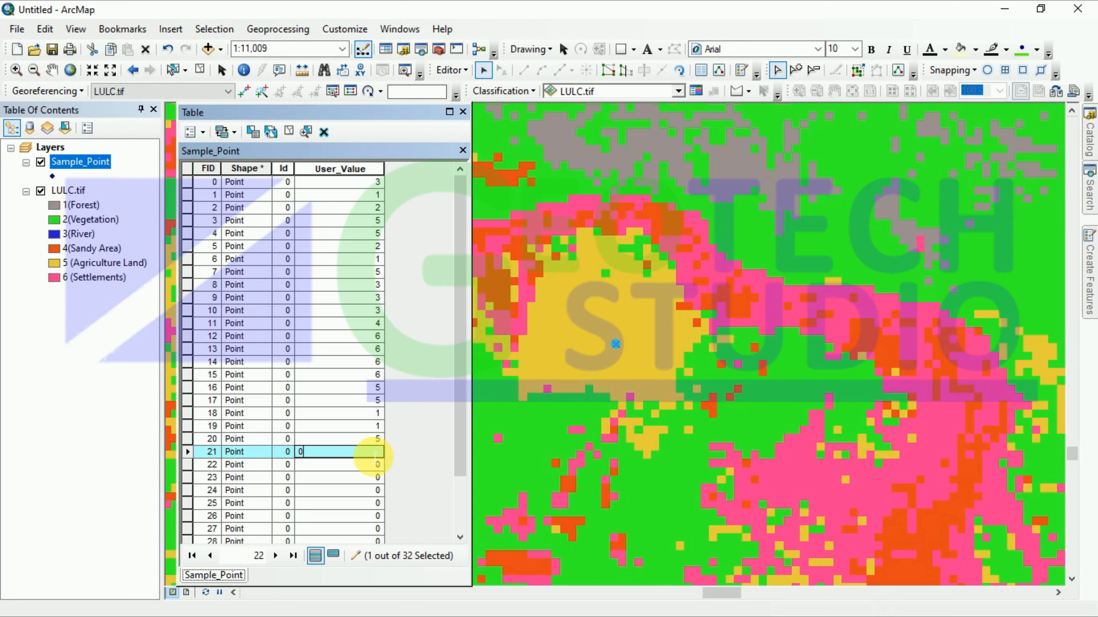
{"action": "type", "text": "5"}
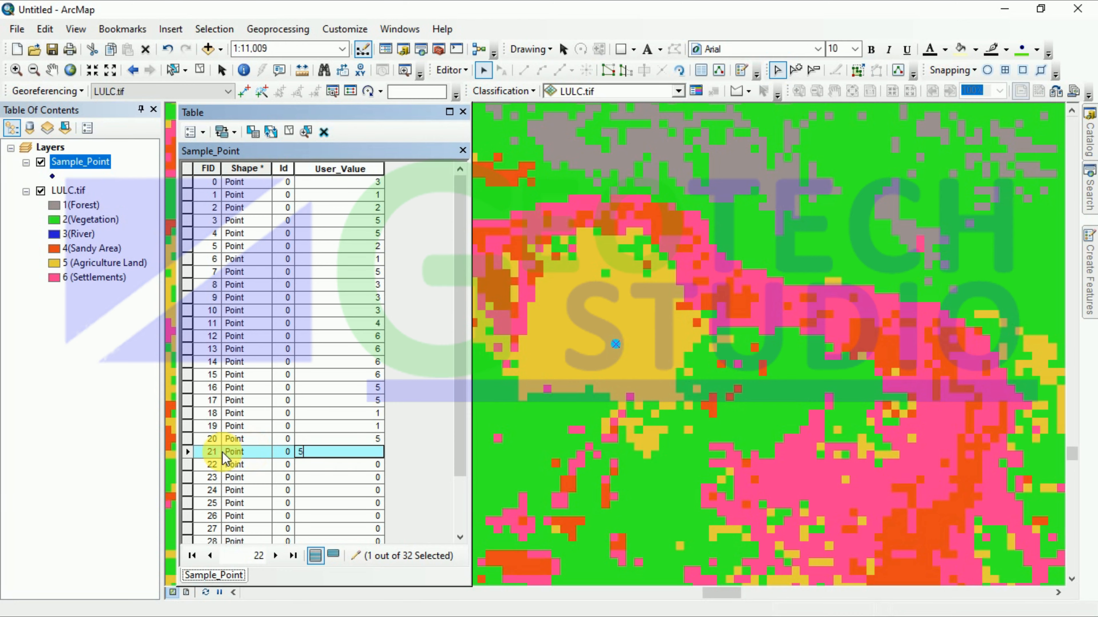
{"action": "left_click", "coordinate": [187, 465]}
{"action": "right_click", "coordinate": [187, 465]}
{"action": "left_click", "coordinate": [233, 238]}
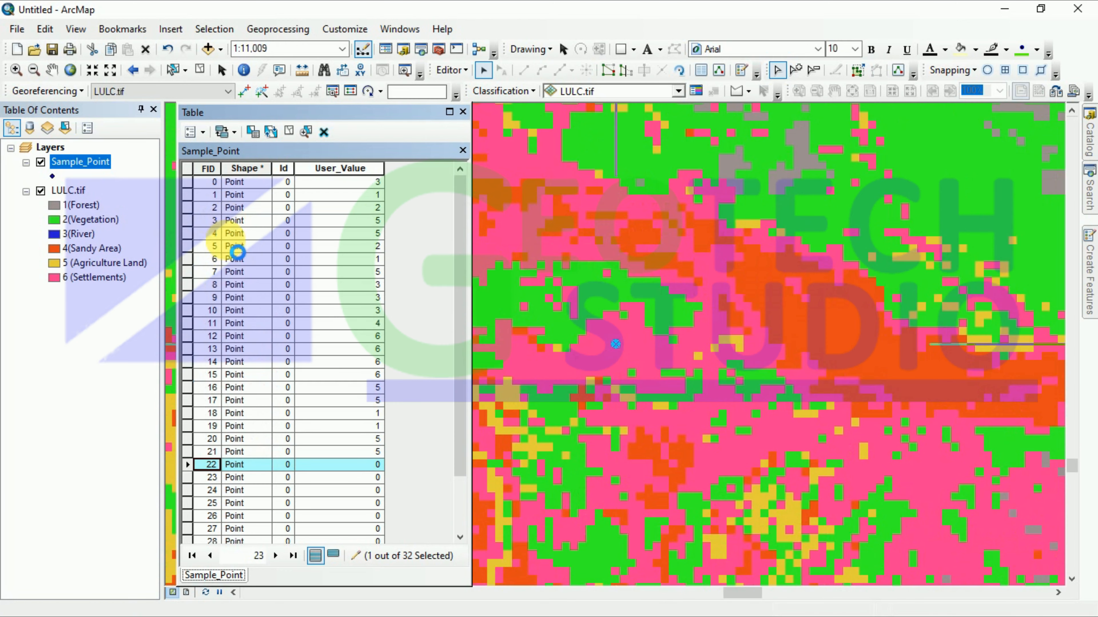
{"action": "left_click", "coordinate": [370, 462]}
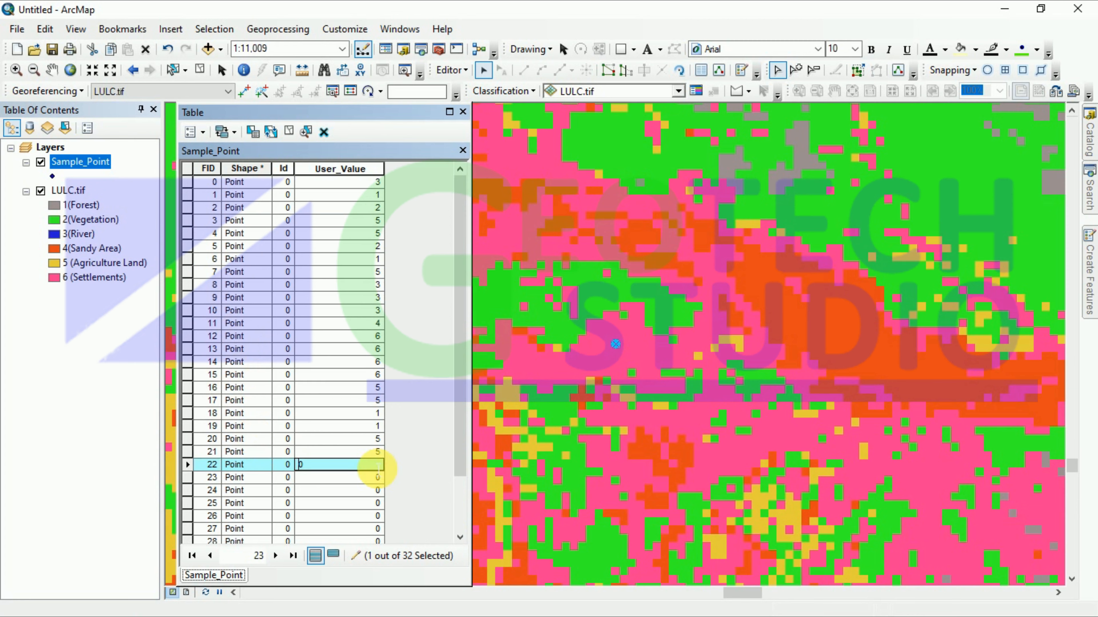
Step: Enter User_Value 6 for FID 22, then zoom to FID 23 and enter 6
{"action": "type", "text": "6"}
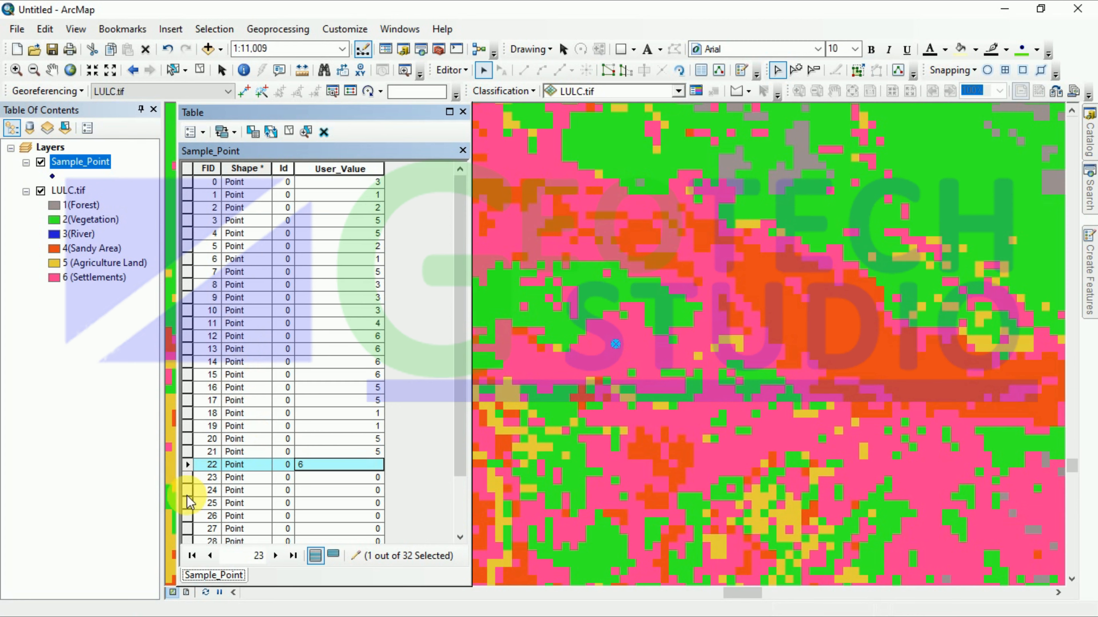
{"action": "left_click", "coordinate": [188, 478]}
{"action": "right_click", "coordinate": [189, 479]}
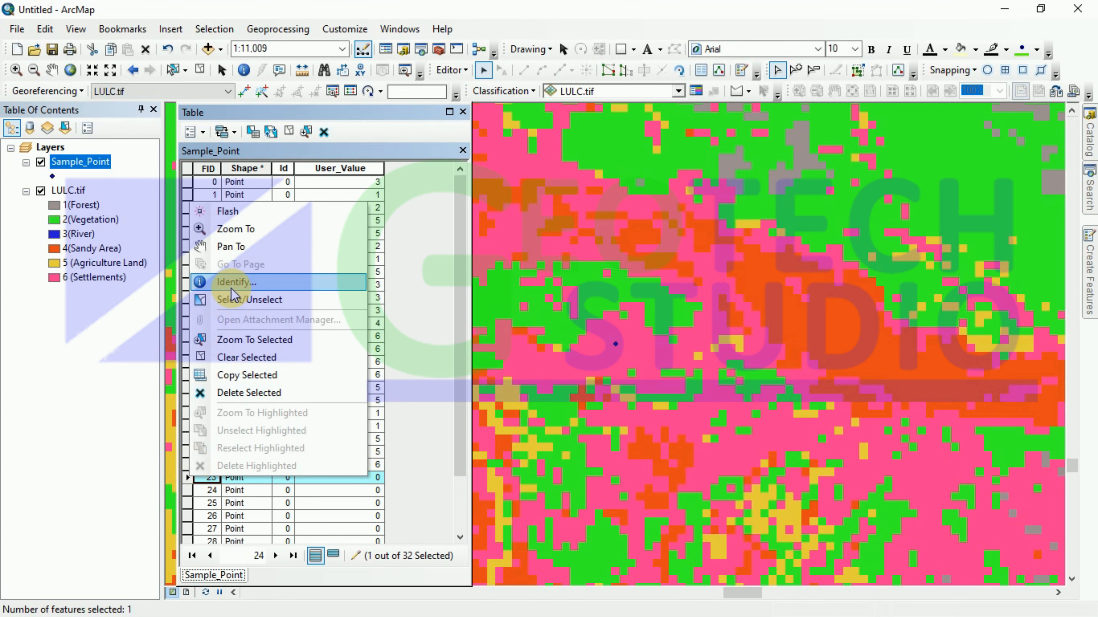
{"action": "left_click", "coordinate": [245, 234]}
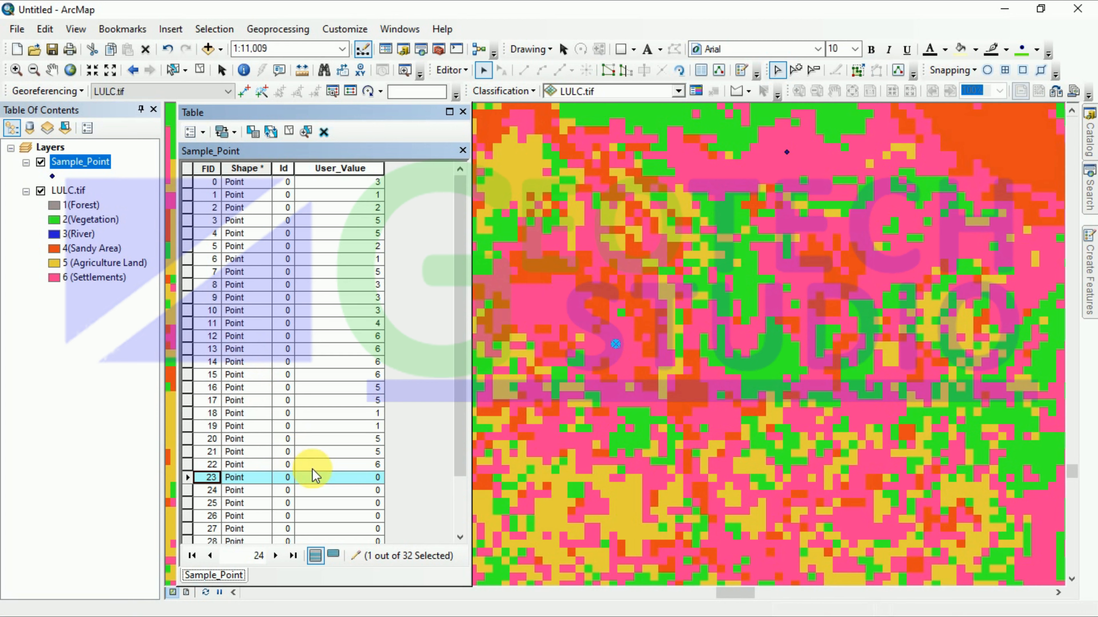
{"action": "left_click", "coordinate": [374, 477]}
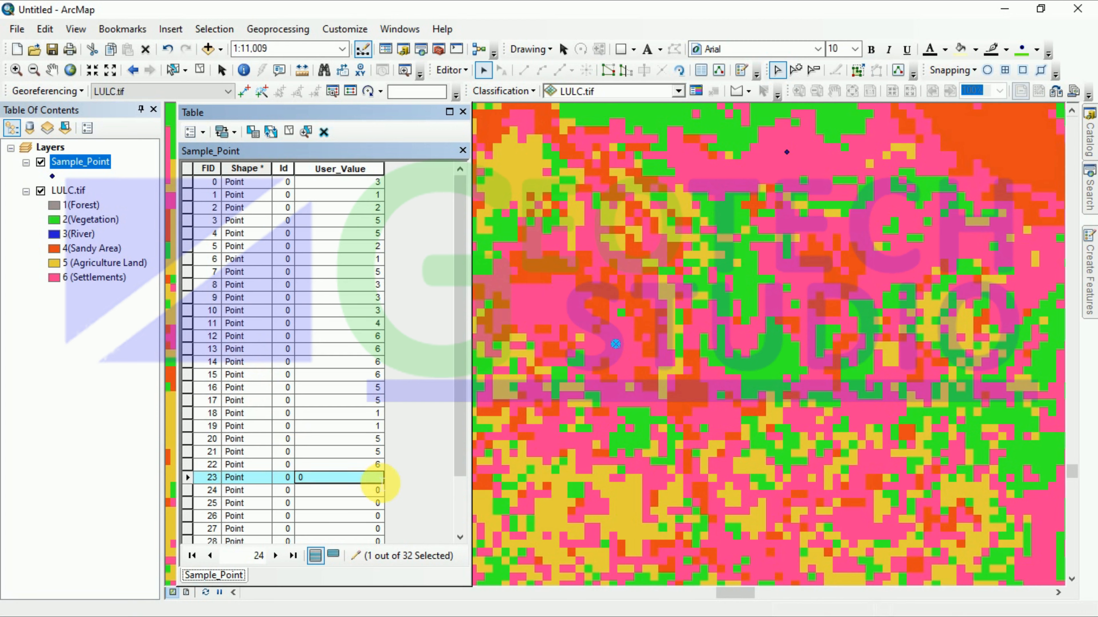
{"action": "type", "text": "6"}
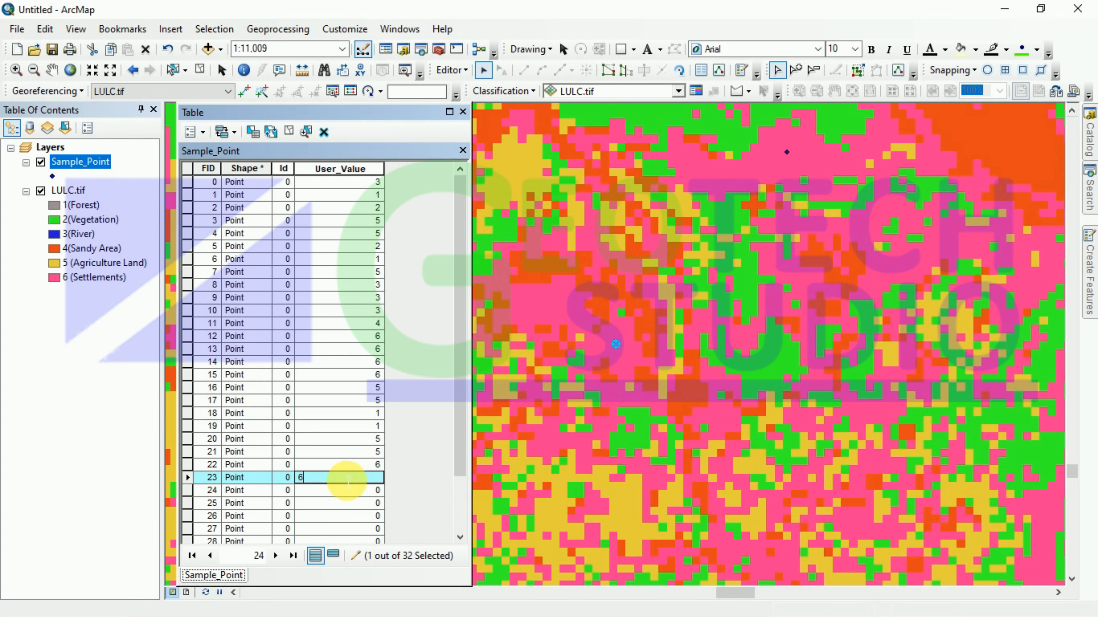
Step: Zoom to FIDs 24 and 25 and record their User_Values as 2 and 5
{"action": "right_click", "coordinate": [188, 489]}
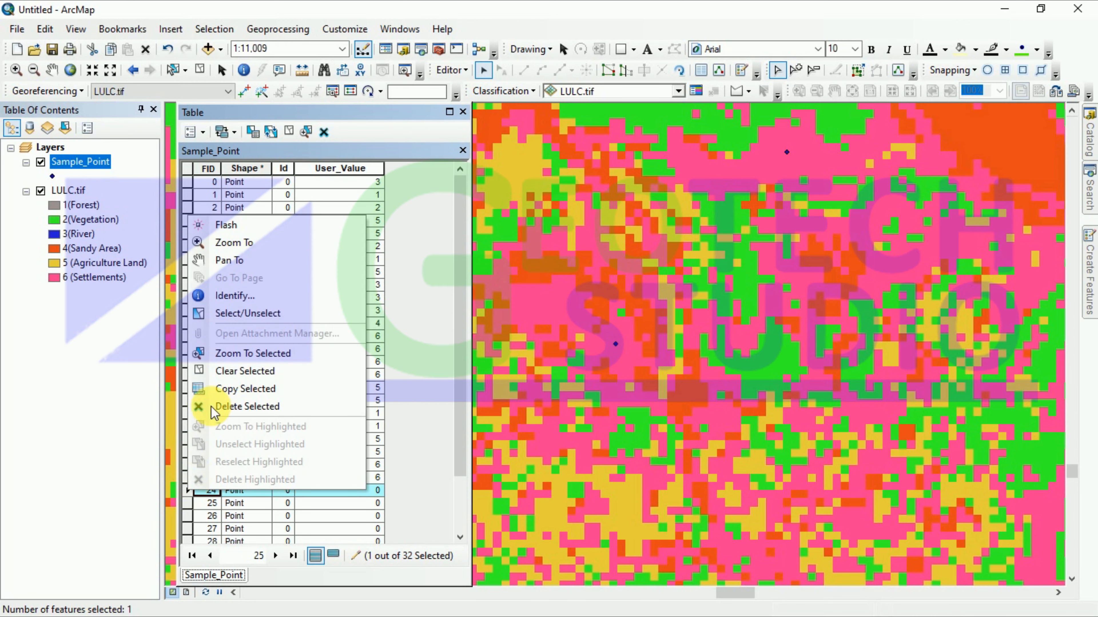
{"action": "left_click", "coordinate": [220, 246]}
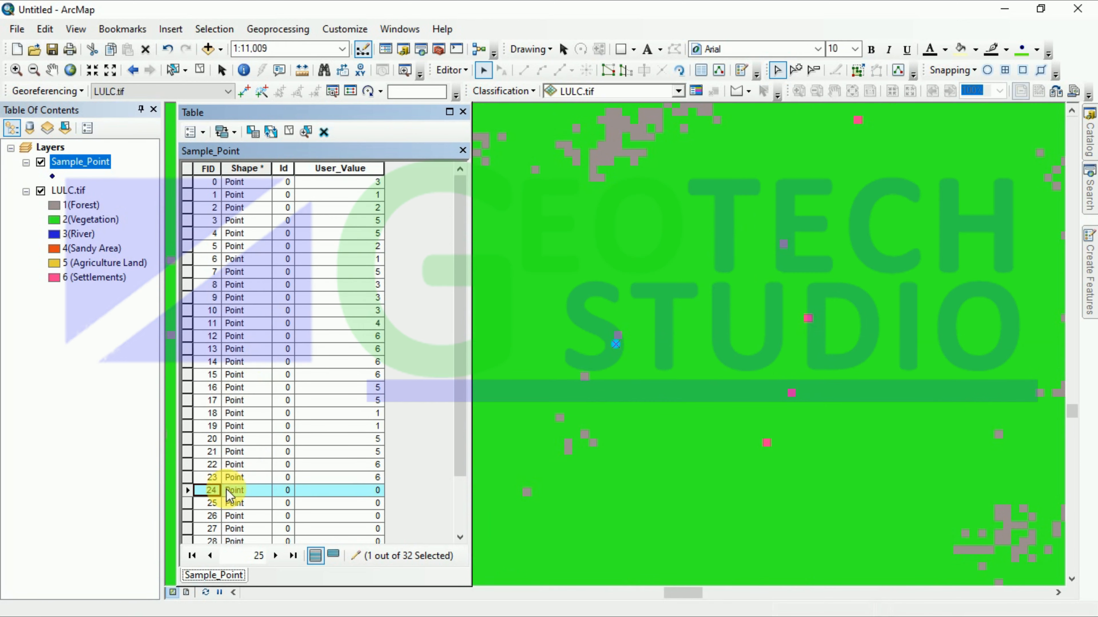
{"action": "left_click", "coordinate": [377, 491]}
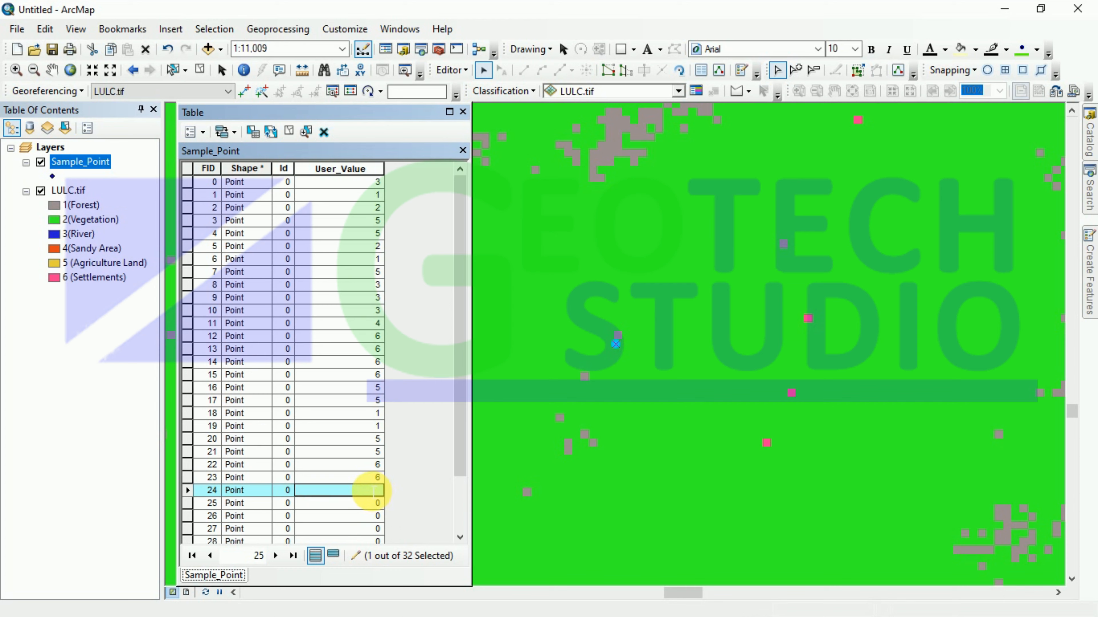
{"action": "left_click", "coordinate": [187, 504]}
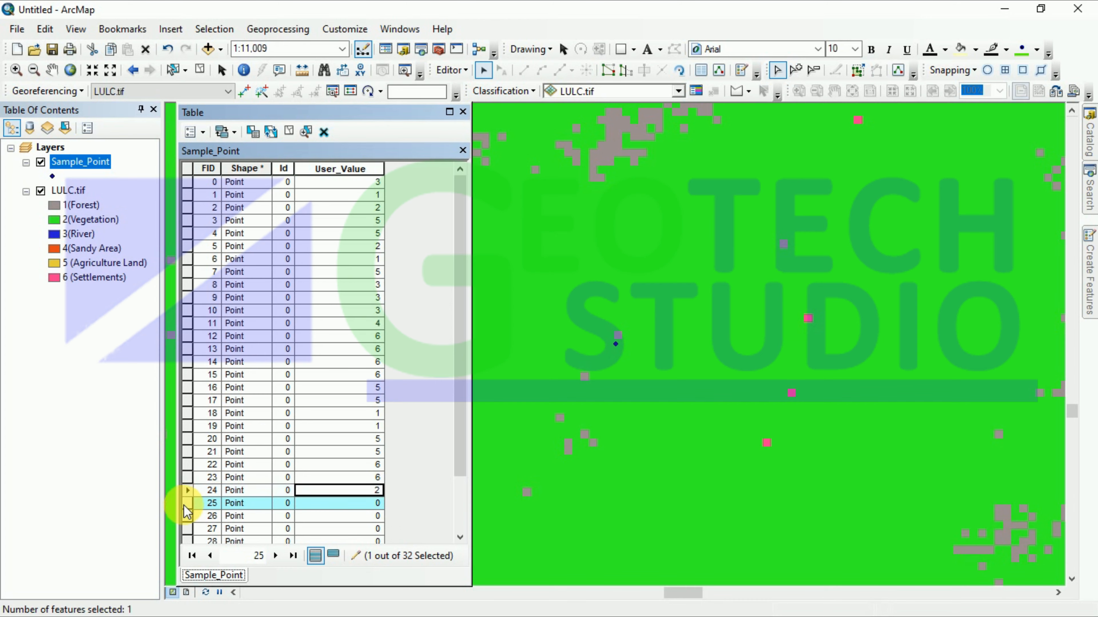
{"action": "right_click", "coordinate": [184, 506]}
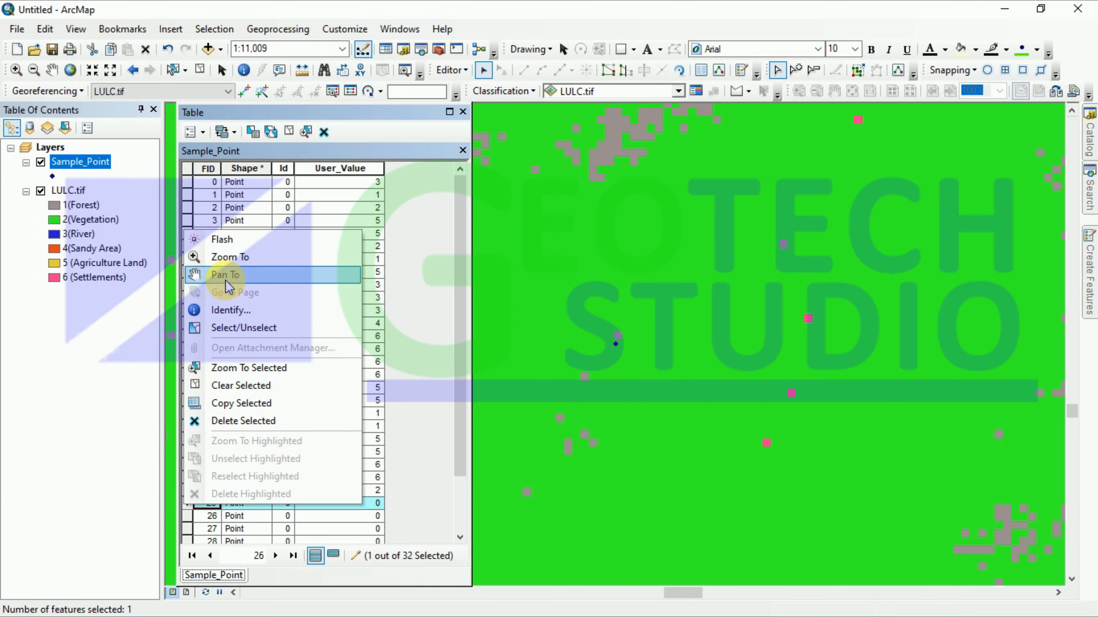
{"action": "left_click", "coordinate": [228, 259]}
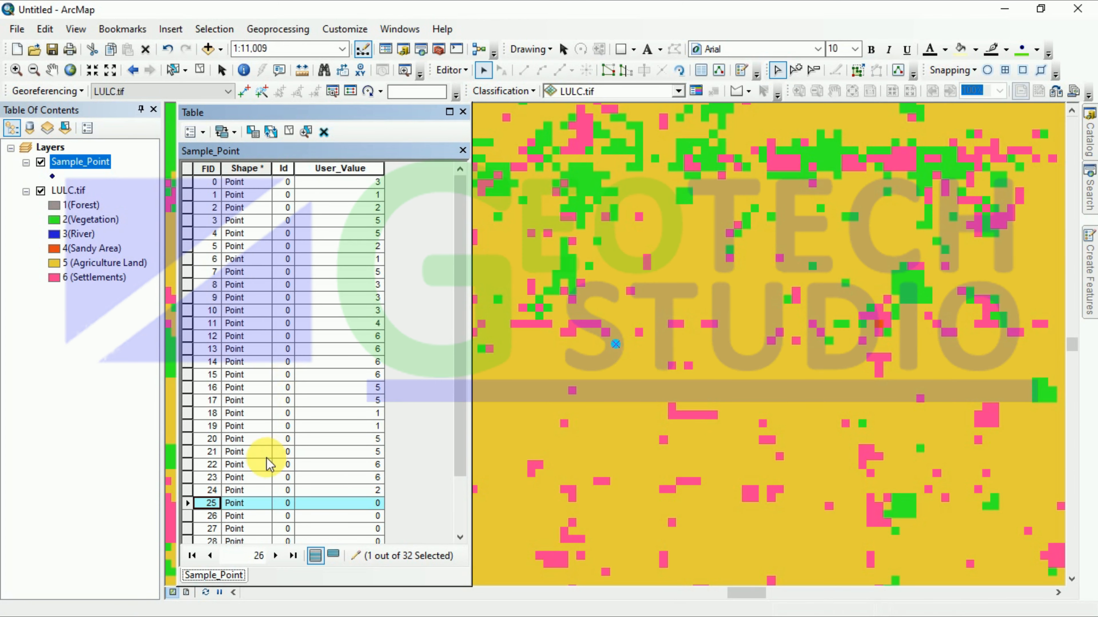
{"action": "left_click", "coordinate": [372, 504]}
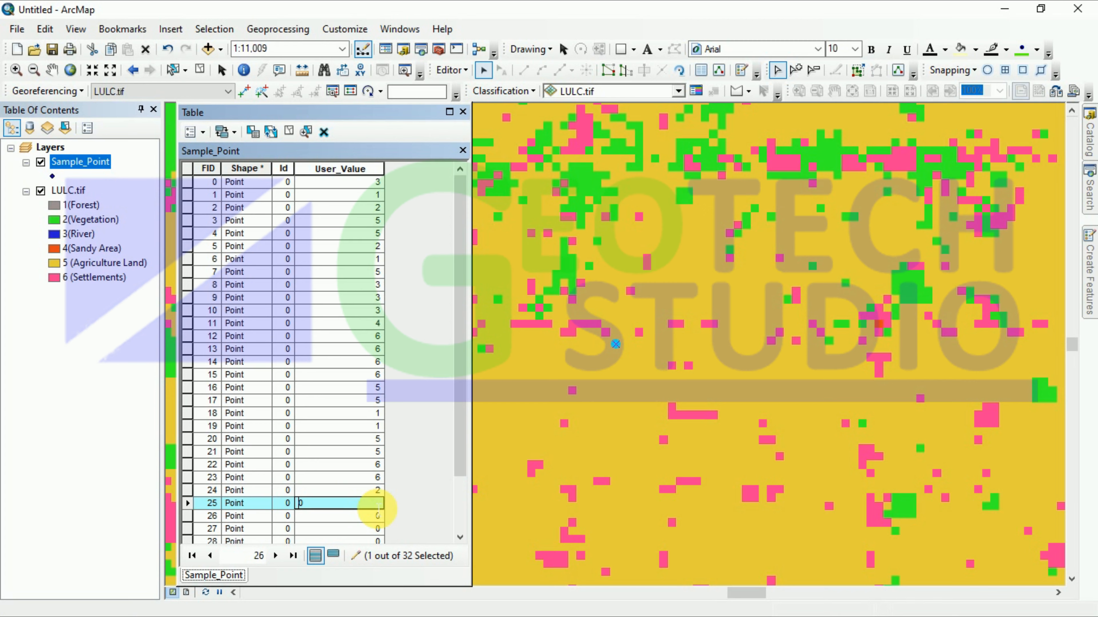
{"action": "type", "text": "5"}
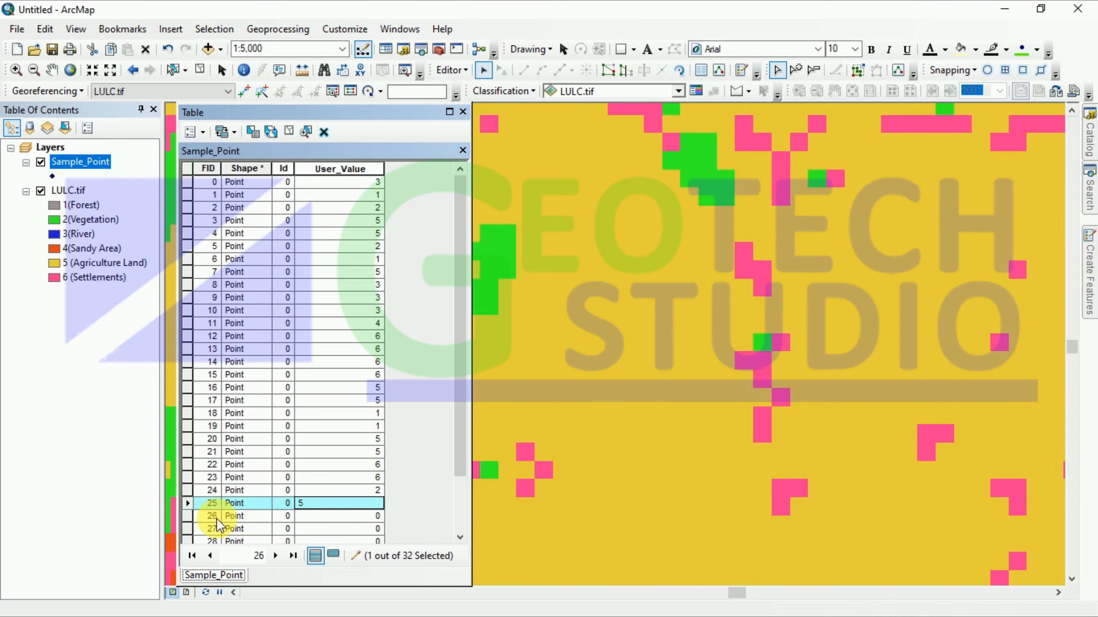
{"action": "left_click", "coordinate": [198, 519]}
Step: Zoom to points FID 26 and 27 and enter User_Values 2 and 1
{"action": "scroll", "coordinate": [382, 496], "scroll_direction": "down", "scroll_amount": 2}
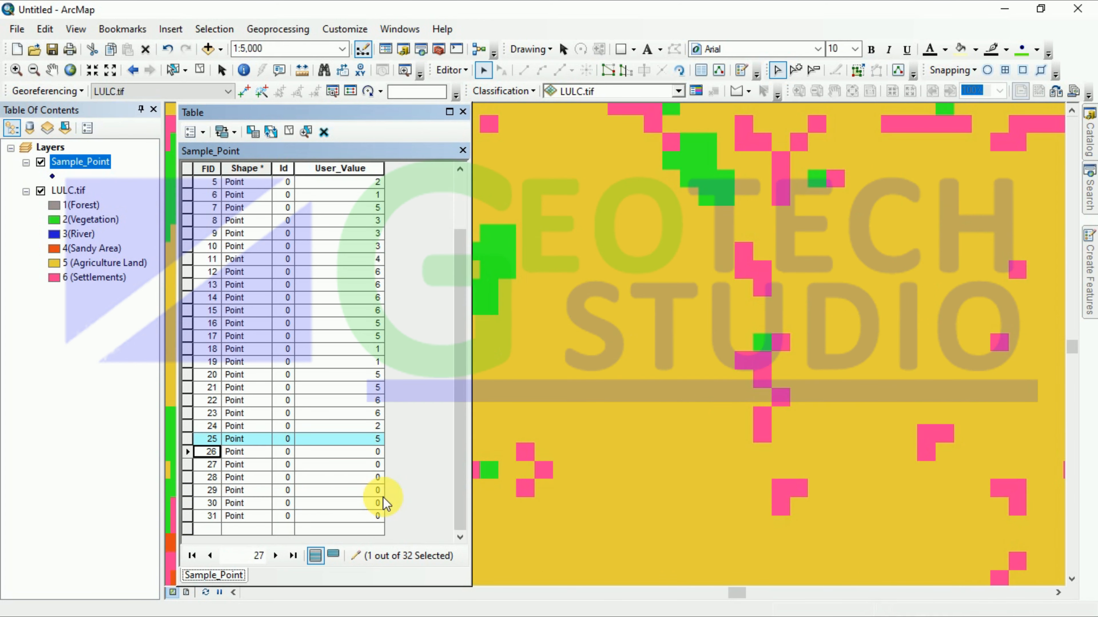
{"action": "right_click", "coordinate": [187, 462]}
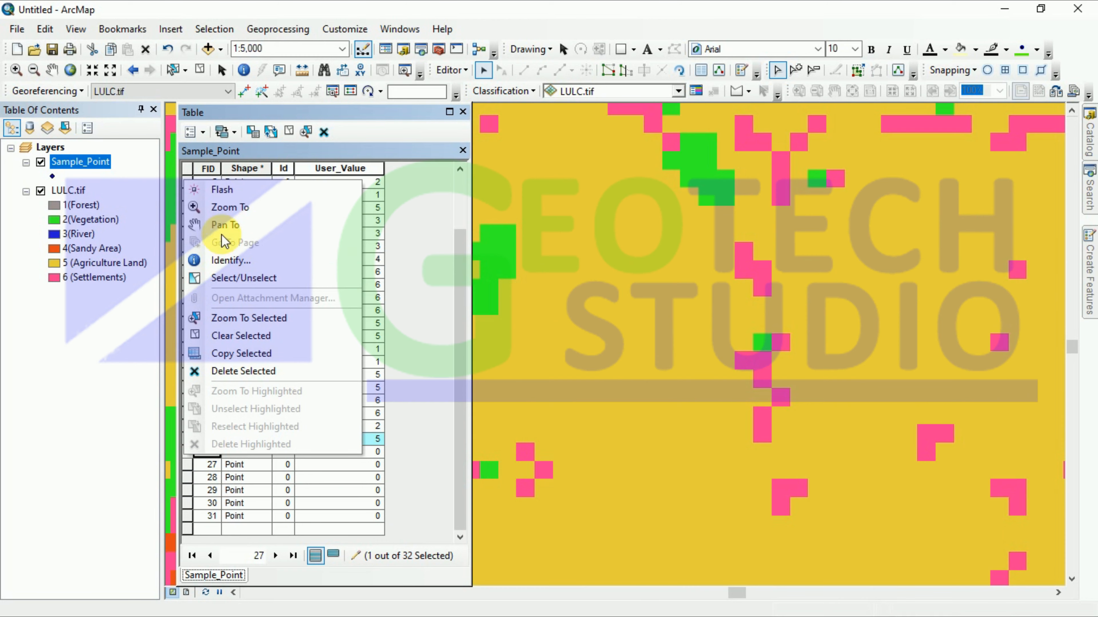
{"action": "left_click", "coordinate": [224, 208]}
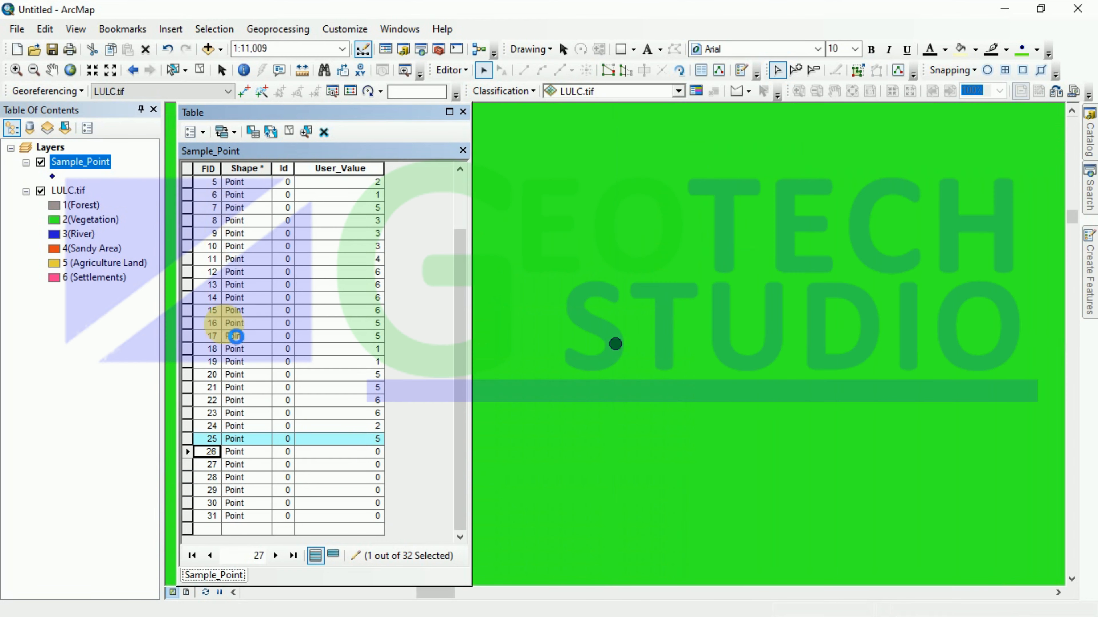
{"action": "left_click", "coordinate": [372, 453]}
{"action": "left_click", "coordinate": [375, 457]}
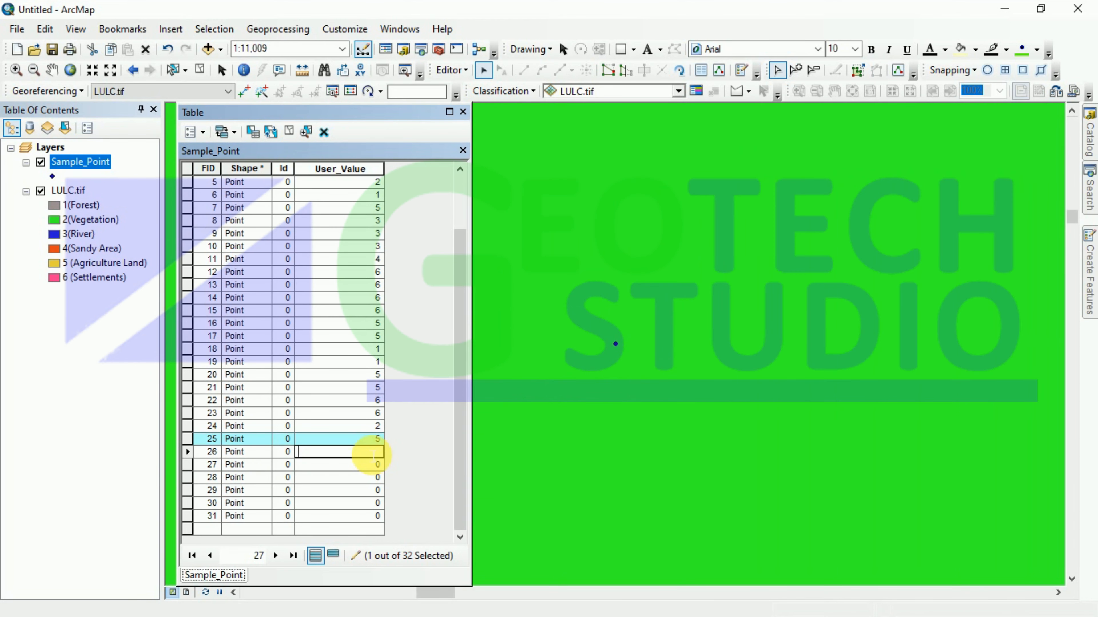
{"action": "type", "text": "2"}
{"action": "left_click", "coordinate": [187, 464]}
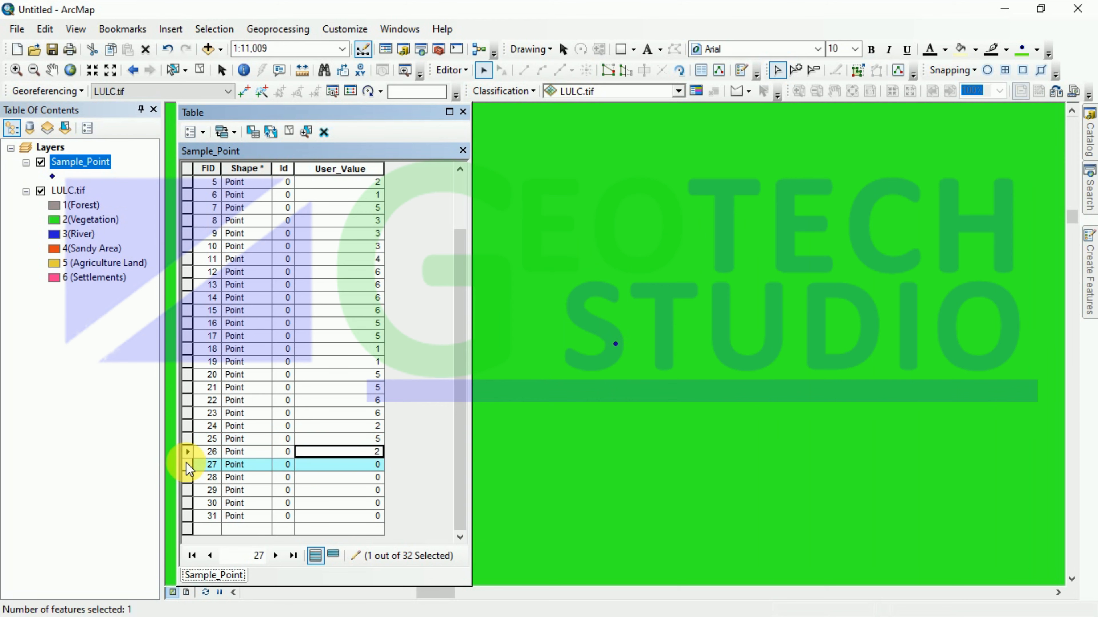
{"action": "right_click", "coordinate": [186, 462]}
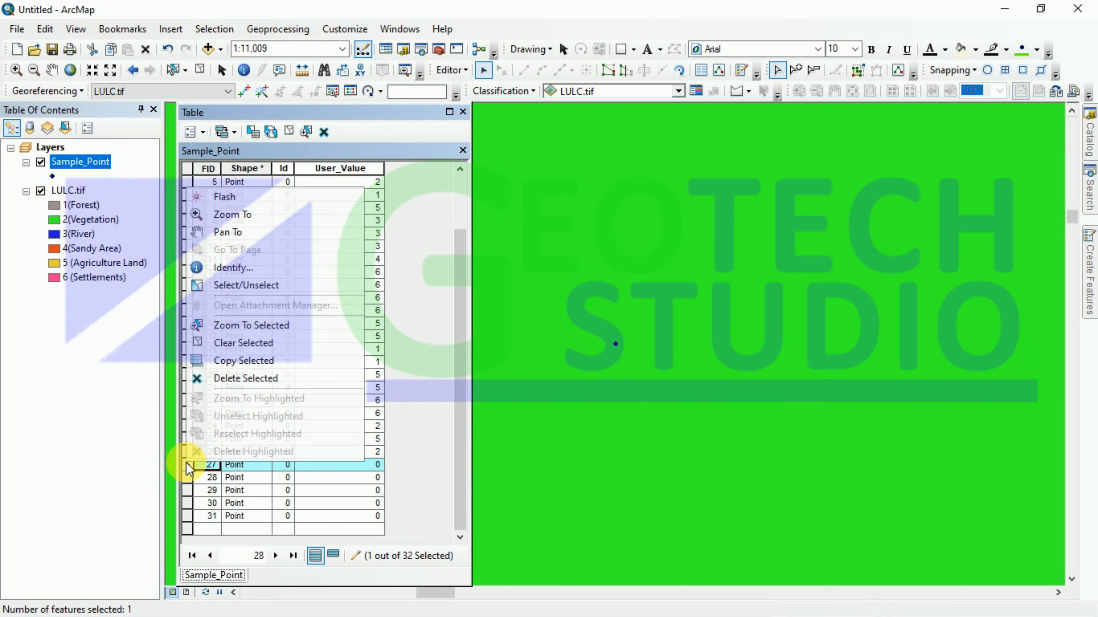
{"action": "left_click", "coordinate": [232, 215]}
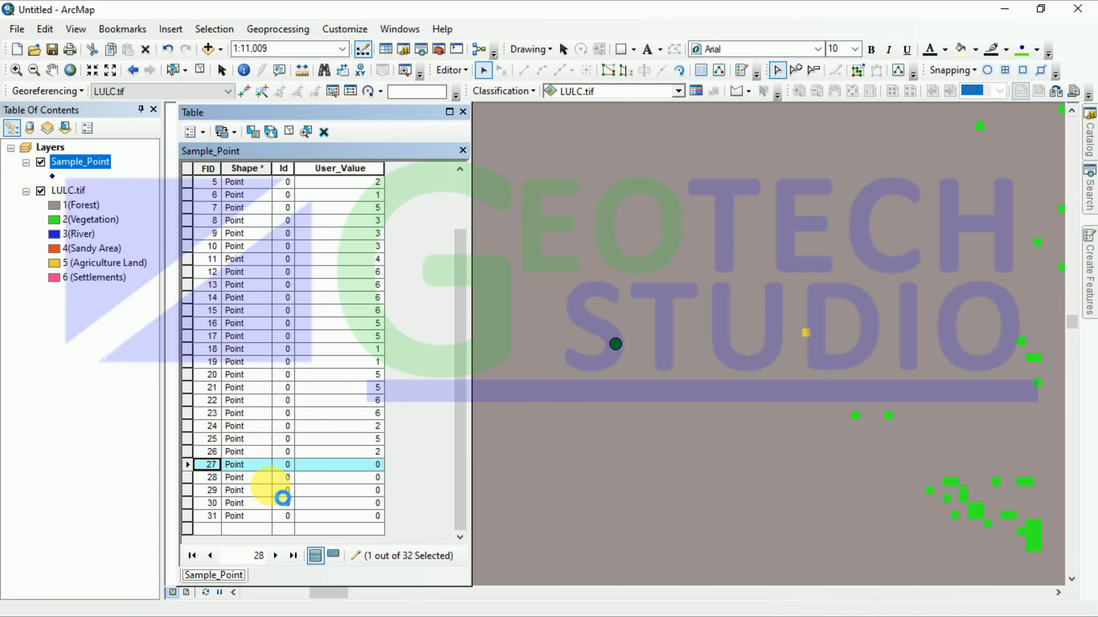
{"action": "left_click", "coordinate": [368, 464]}
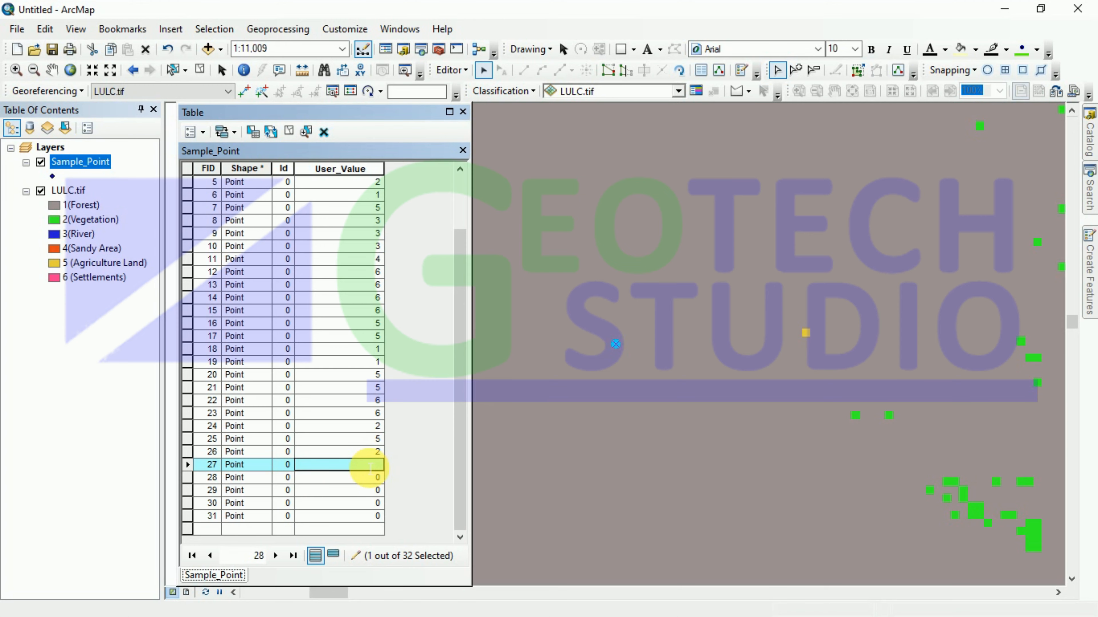
{"action": "type", "text": "1"}
Step: Locate points 28 and 29 on the map and enter User_Values 4 and 3
{"action": "left_click", "coordinate": [187, 477]}
{"action": "right_click", "coordinate": [187, 477]}
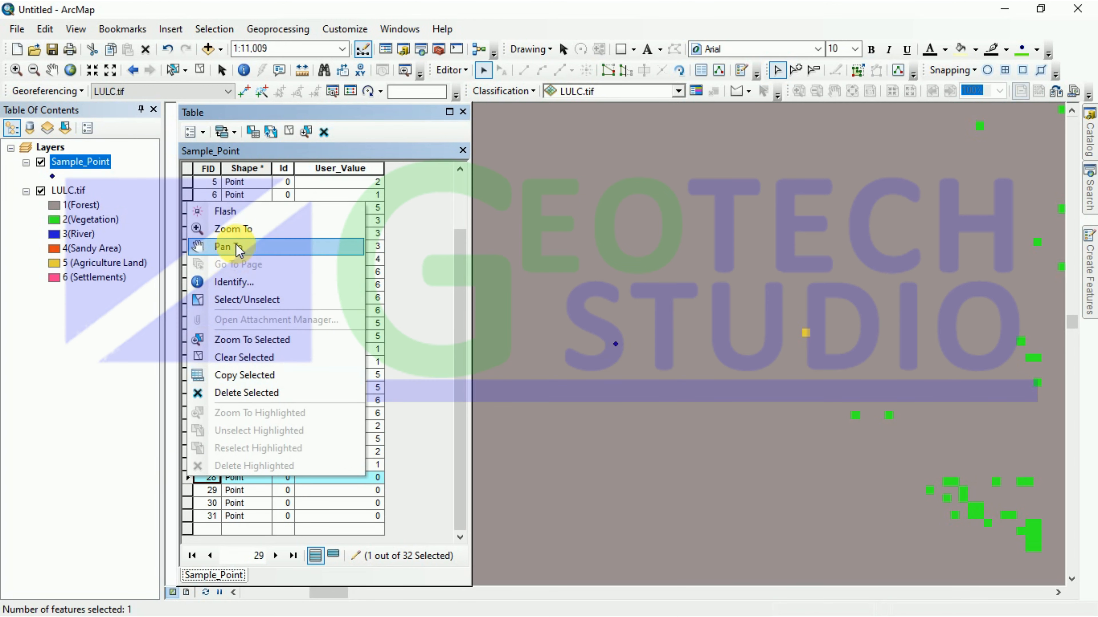
{"action": "left_click", "coordinate": [233, 247]}
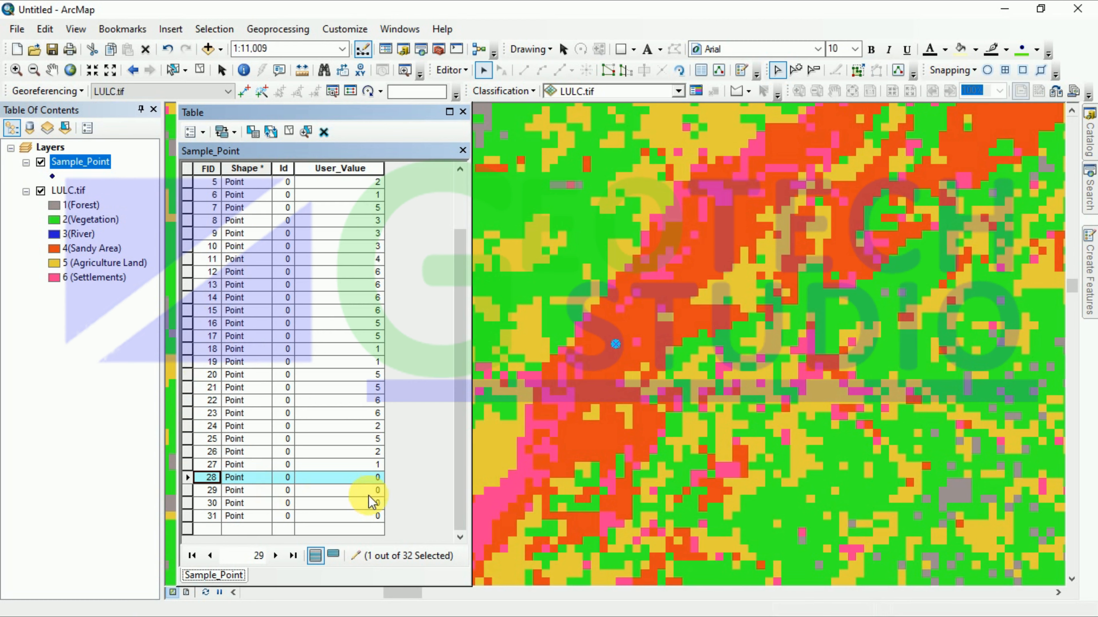
{"action": "left_click", "coordinate": [379, 478]}
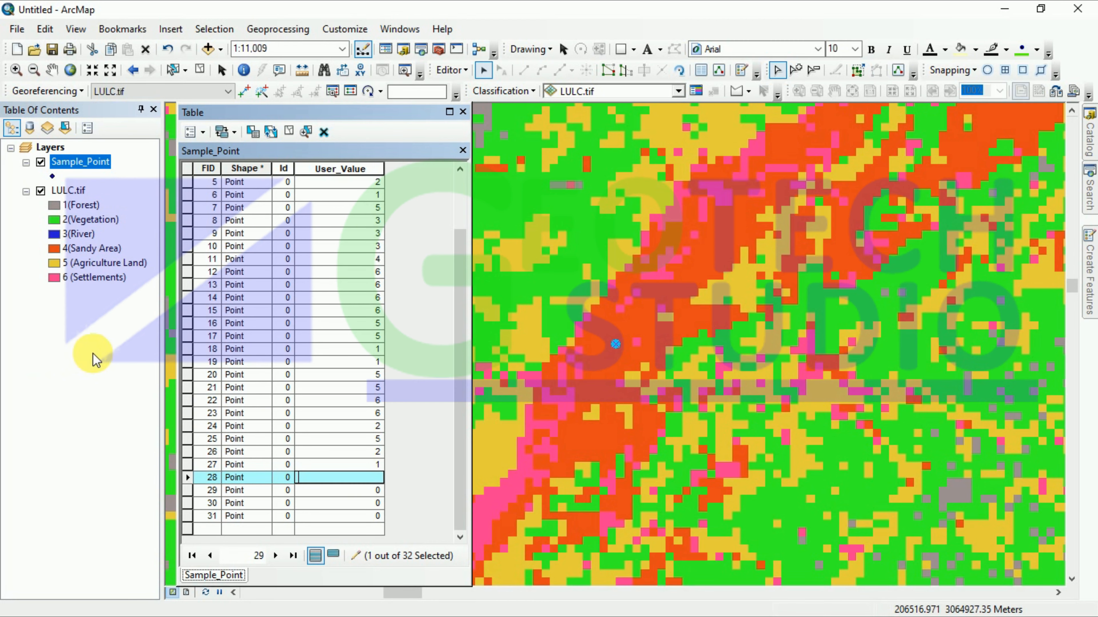
{"action": "type", "text": "4"}
{"action": "right_click", "coordinate": [188, 490]}
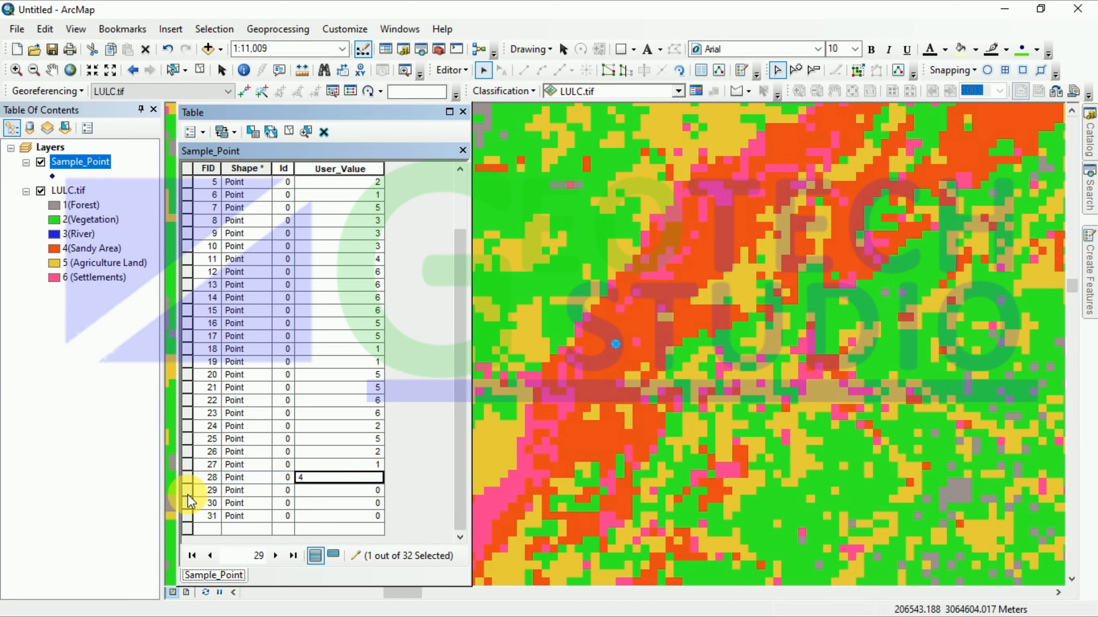
{"action": "left_click", "coordinate": [242, 246]}
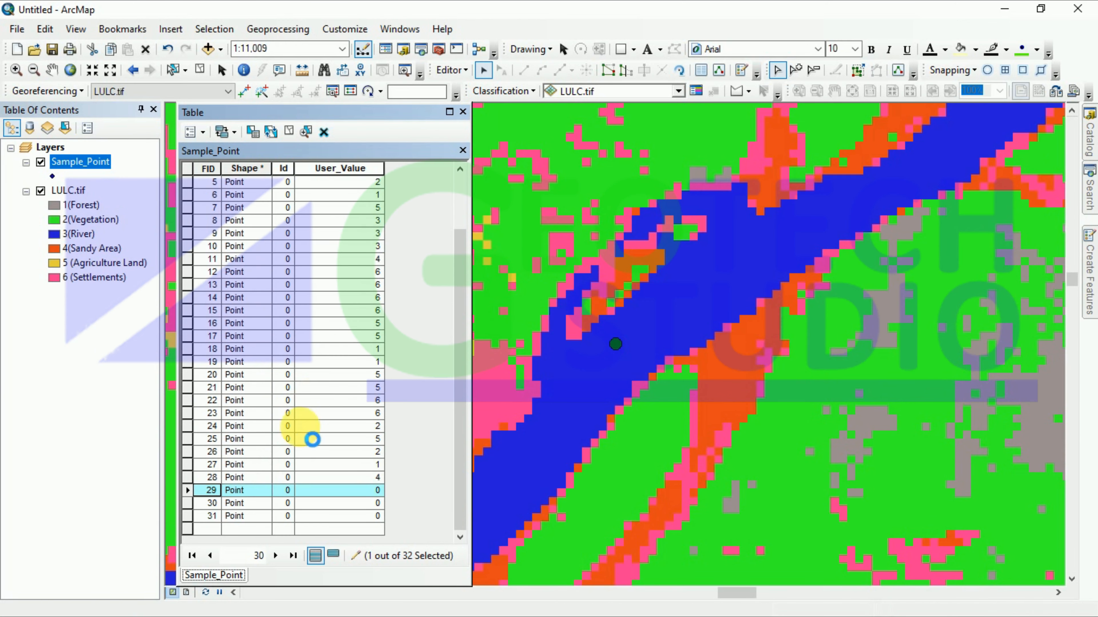
{"action": "left_click", "coordinate": [375, 491]}
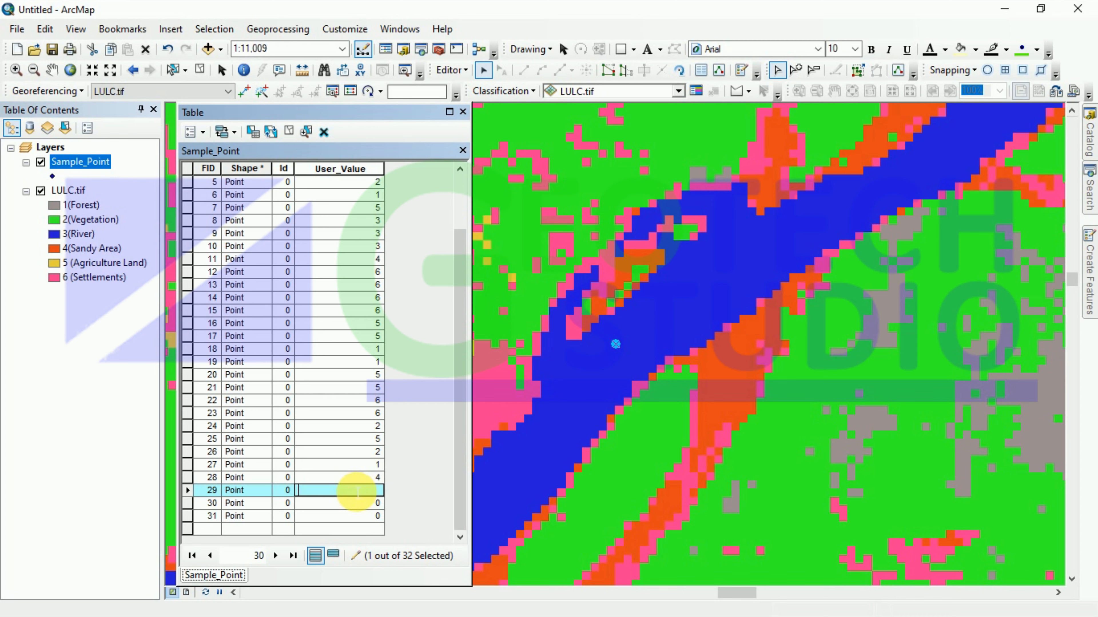
{"action": "type", "text": "3"}
Step: Locate points 30 and 31 and record User_Values 3 and 4
{"action": "right_click", "coordinate": [189, 502]}
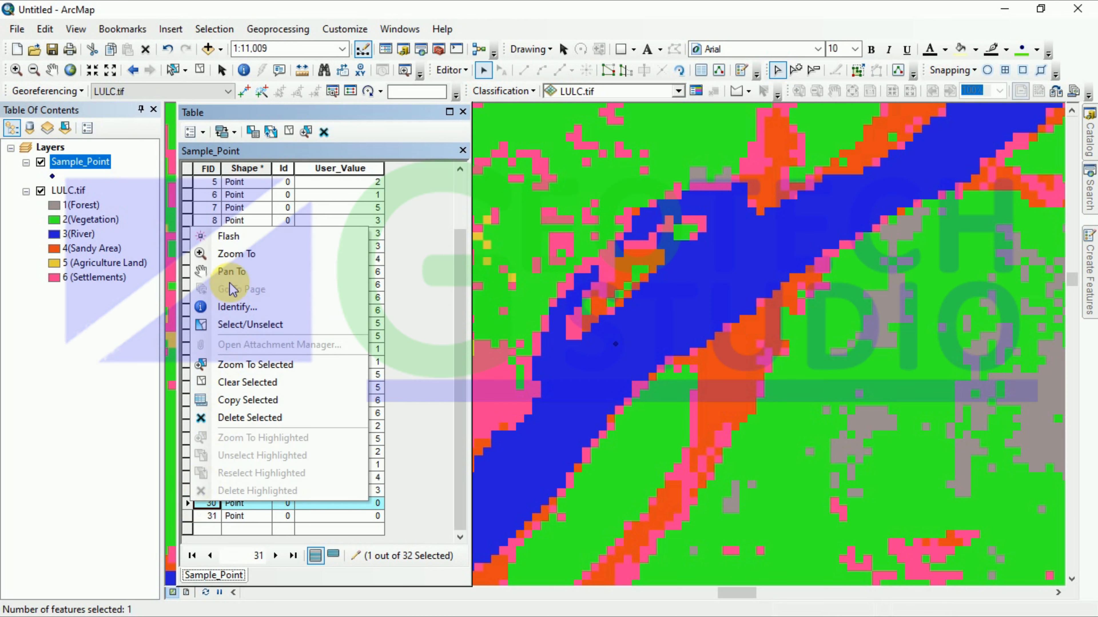
{"action": "left_click", "coordinate": [240, 275]}
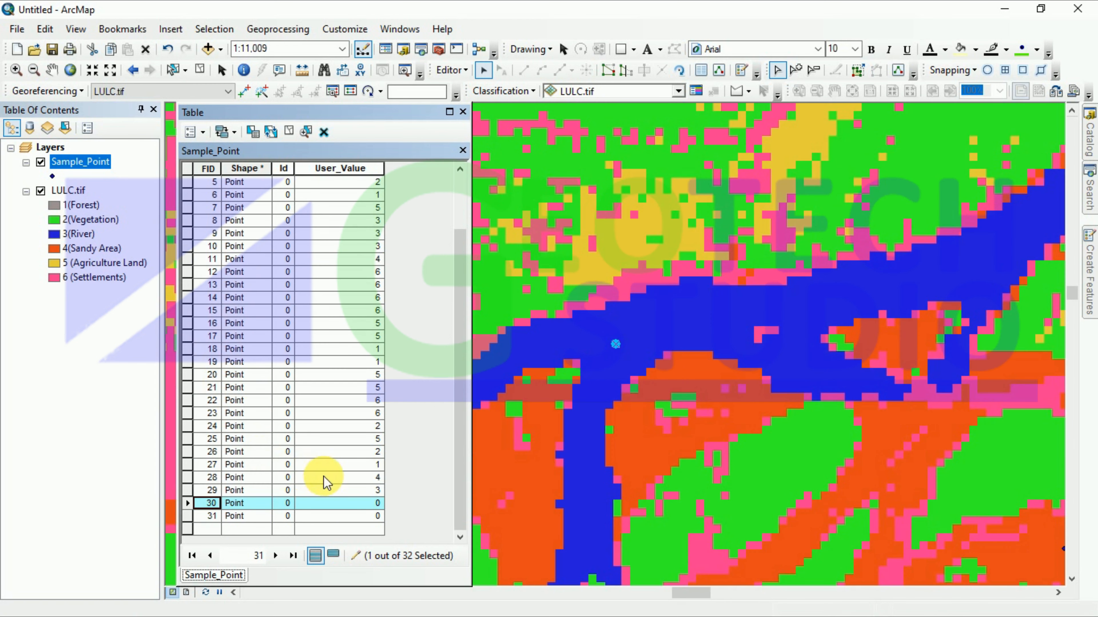
{"action": "left_click", "coordinate": [375, 503]}
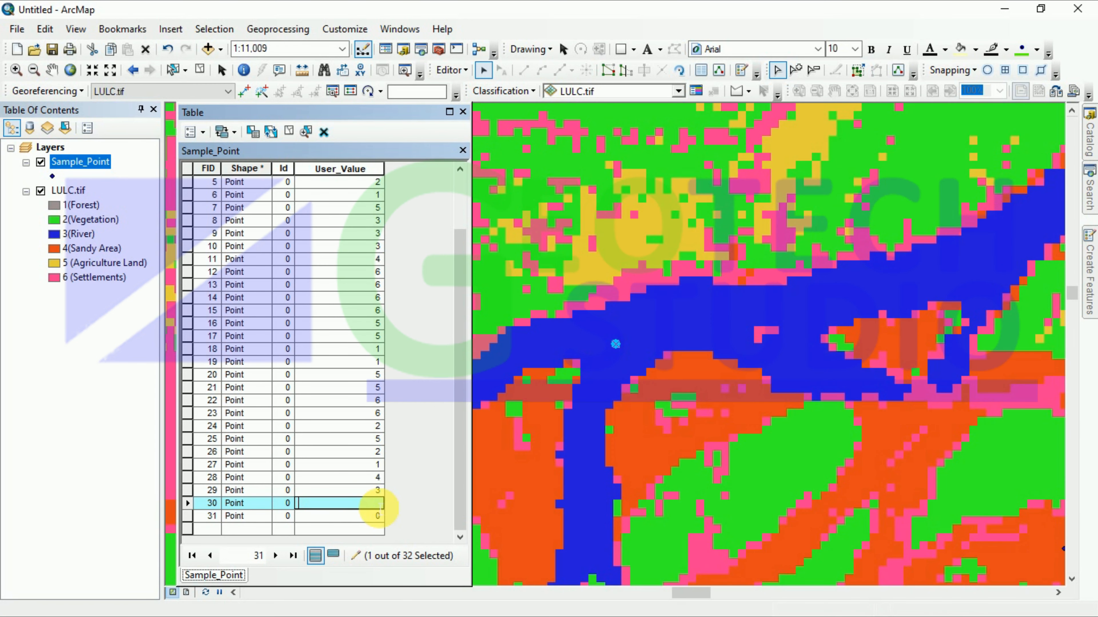
{"action": "left_click", "coordinate": [187, 515]}
{"action": "right_click", "coordinate": [186, 515]}
{"action": "left_click", "coordinate": [230, 279]}
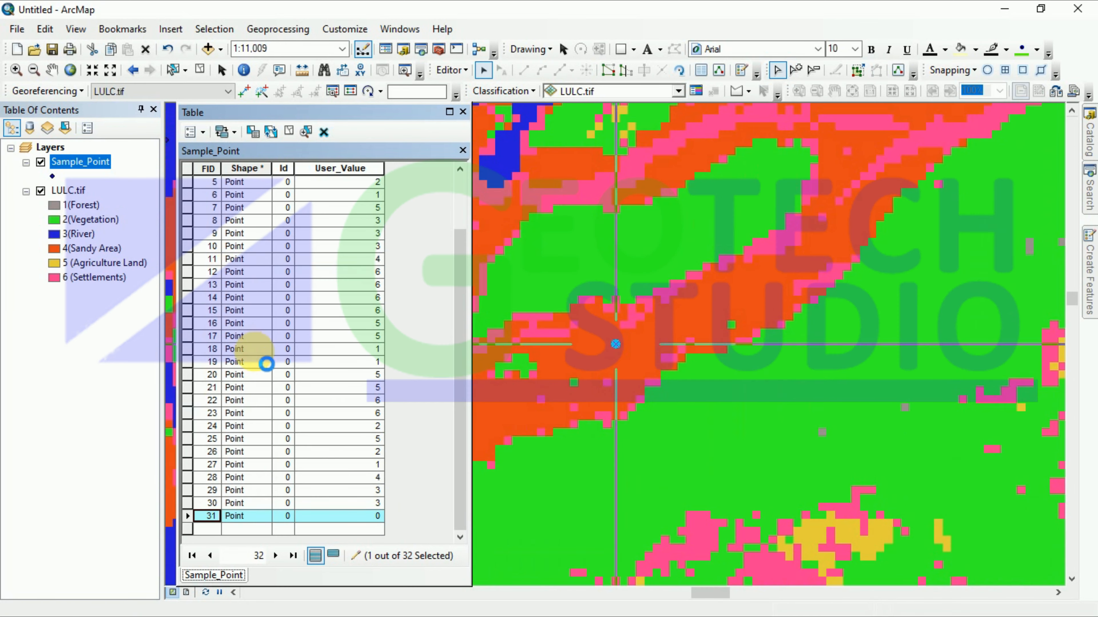
{"action": "left_click", "coordinate": [374, 517]}
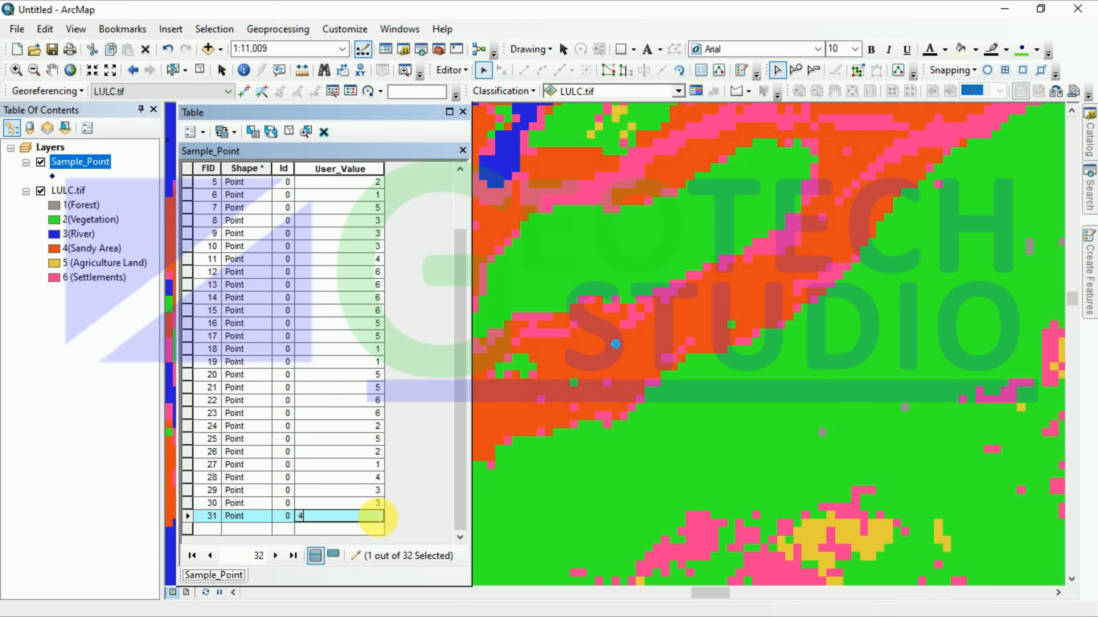
{"action": "key", "text": "Up"}
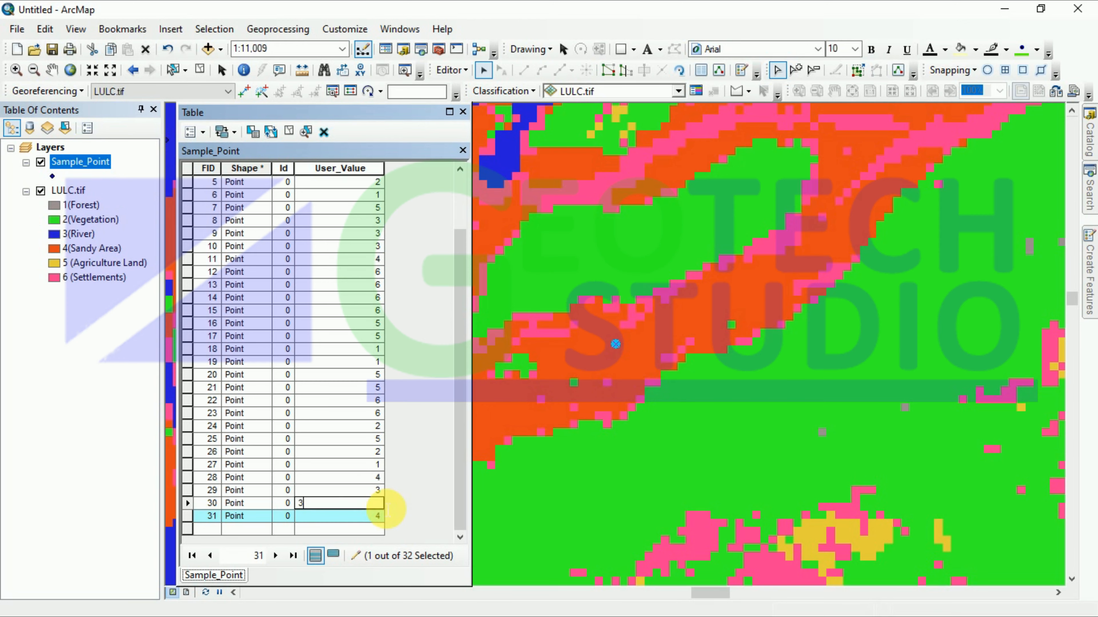
Step: Recheck points 30, 29 and 28 on the map, then close the attribute table
{"action": "right_click", "coordinate": [187, 501]}
{"action": "left_click", "coordinate": [235, 253]}
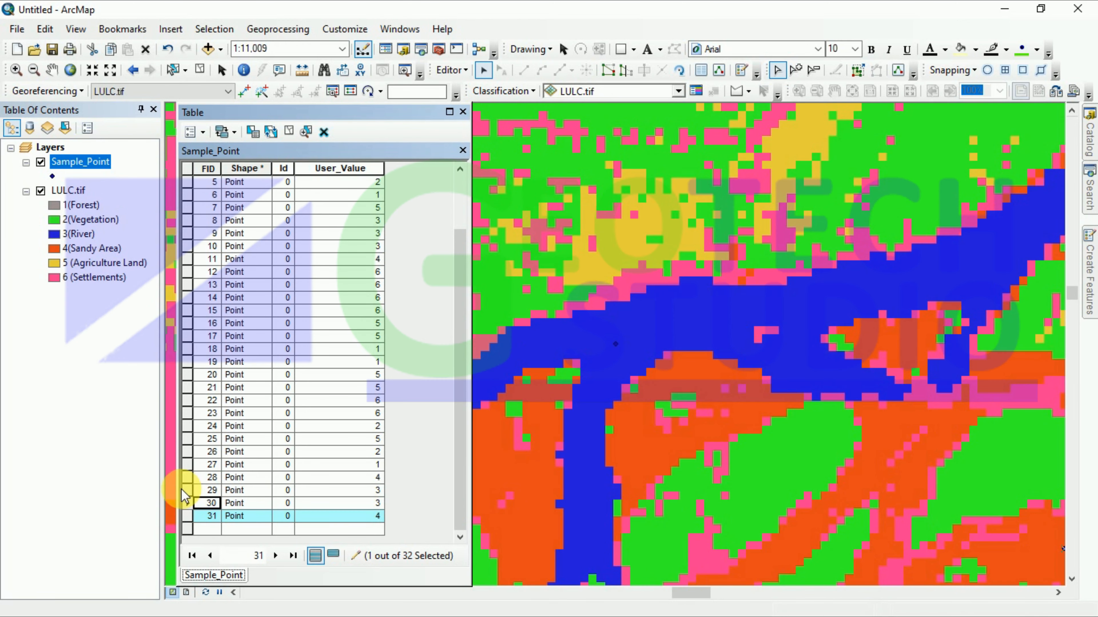
{"action": "left_click", "coordinate": [189, 491]}
{"action": "right_click", "coordinate": [189, 491]}
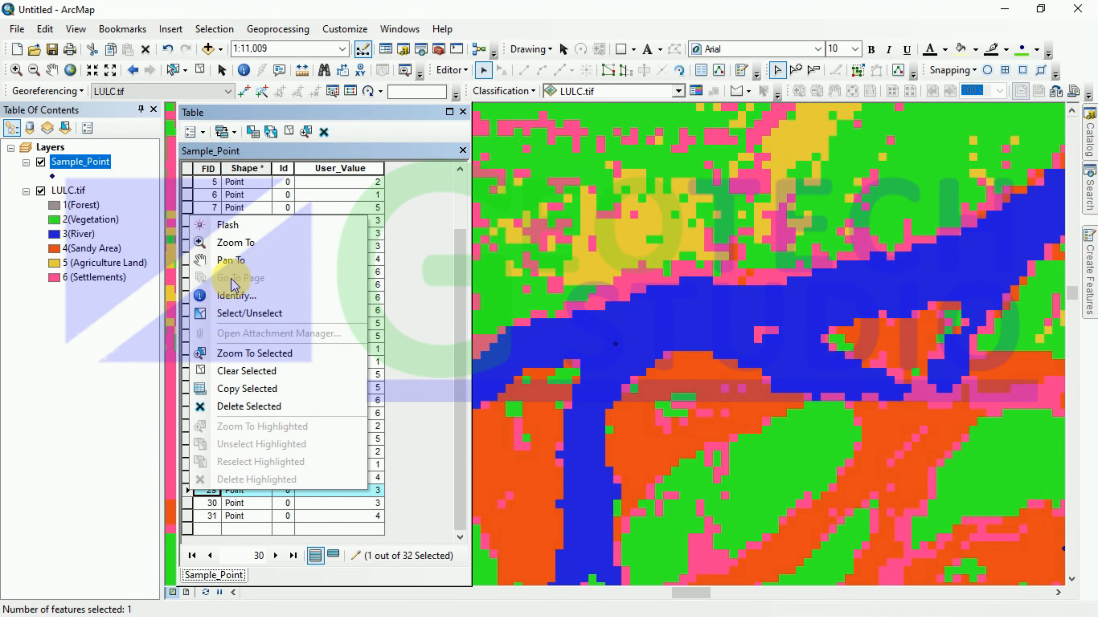
{"action": "left_click", "coordinate": [233, 245]}
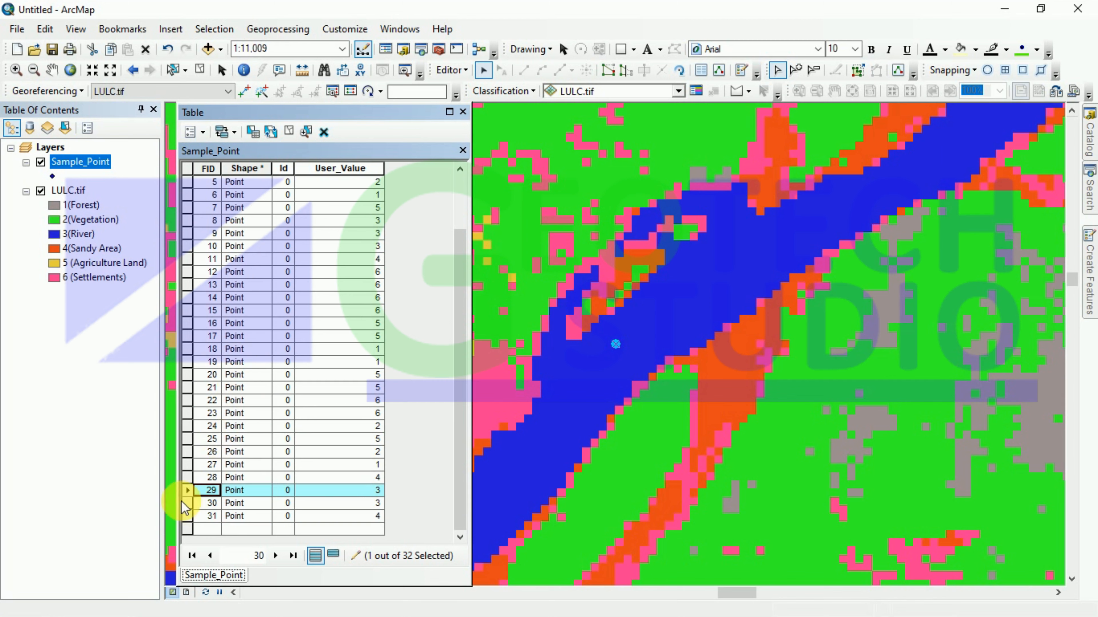
{"action": "left_click", "coordinate": [189, 478]}
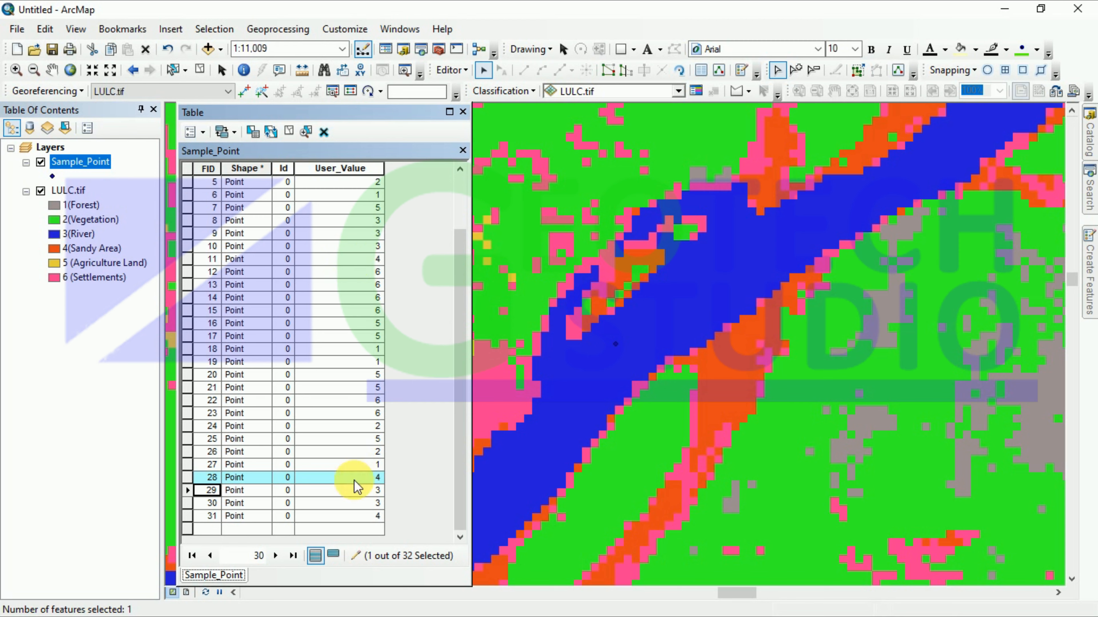
{"action": "left_click", "coordinate": [463, 112]}
Step: Pick the Sample_Point feature template with the single Point construction tool
{"action": "left_click", "coordinate": [445, 69]}
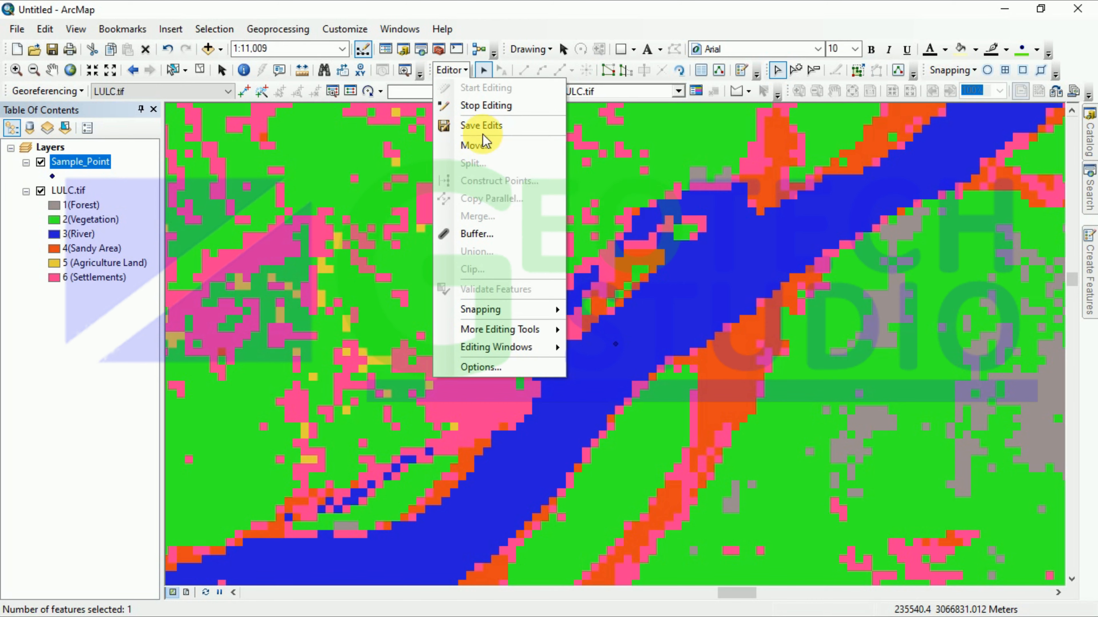
{"action": "mouse_move", "coordinate": [1089, 273]}
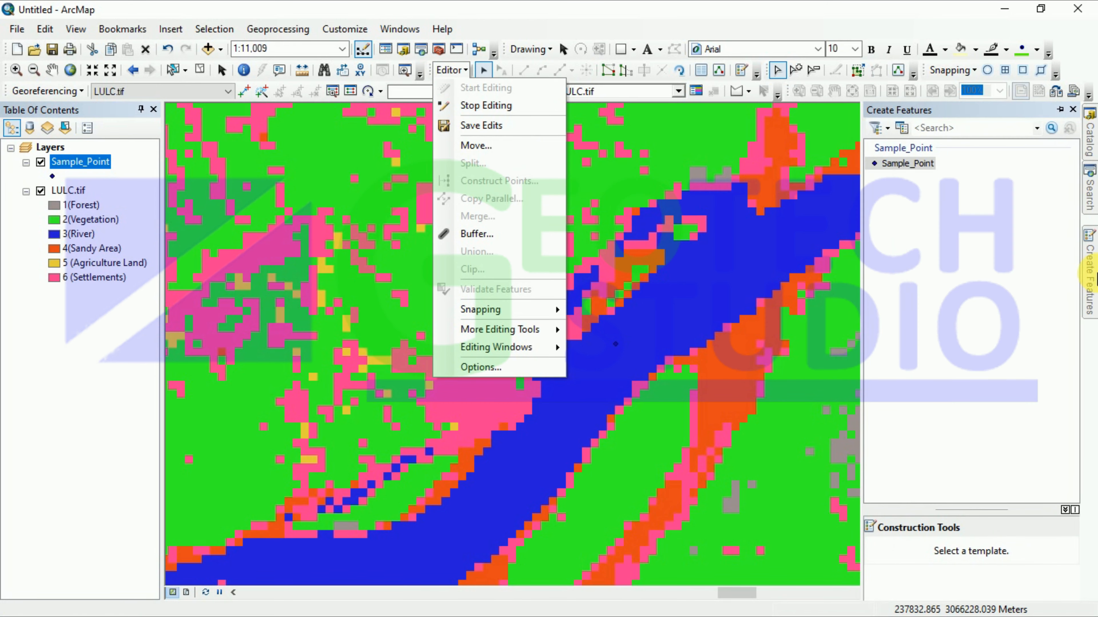
{"action": "left_click", "coordinate": [895, 164]}
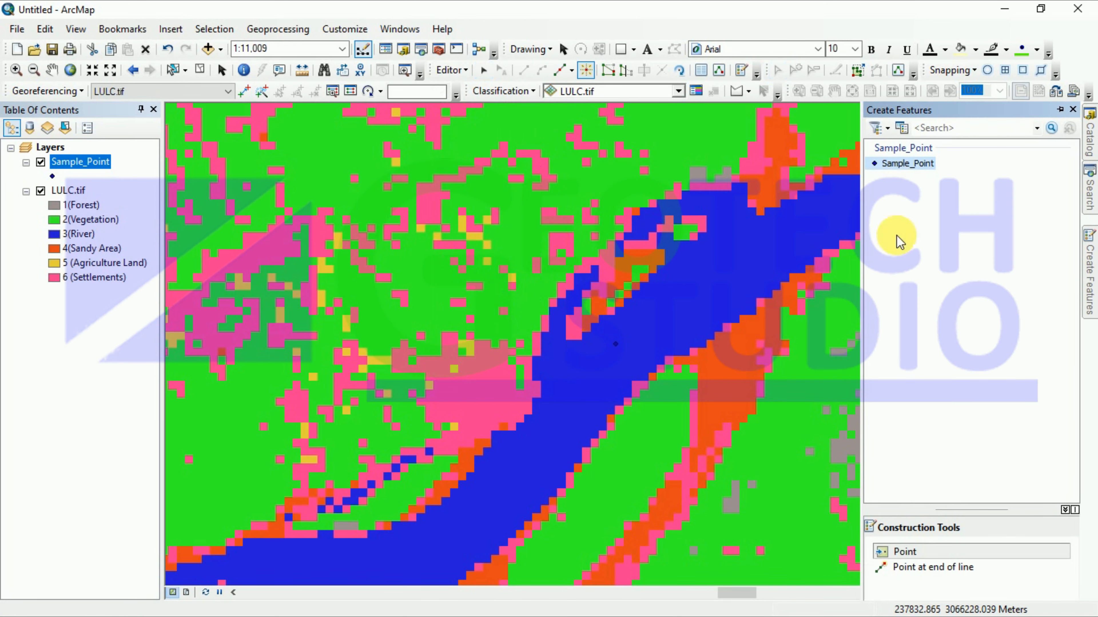
{"action": "left_click", "coordinate": [905, 551]}
Step: Zoom around the map and select several sample points
{"action": "scroll", "coordinate": [597, 342], "scroll_direction": "down", "scroll_amount": 3}
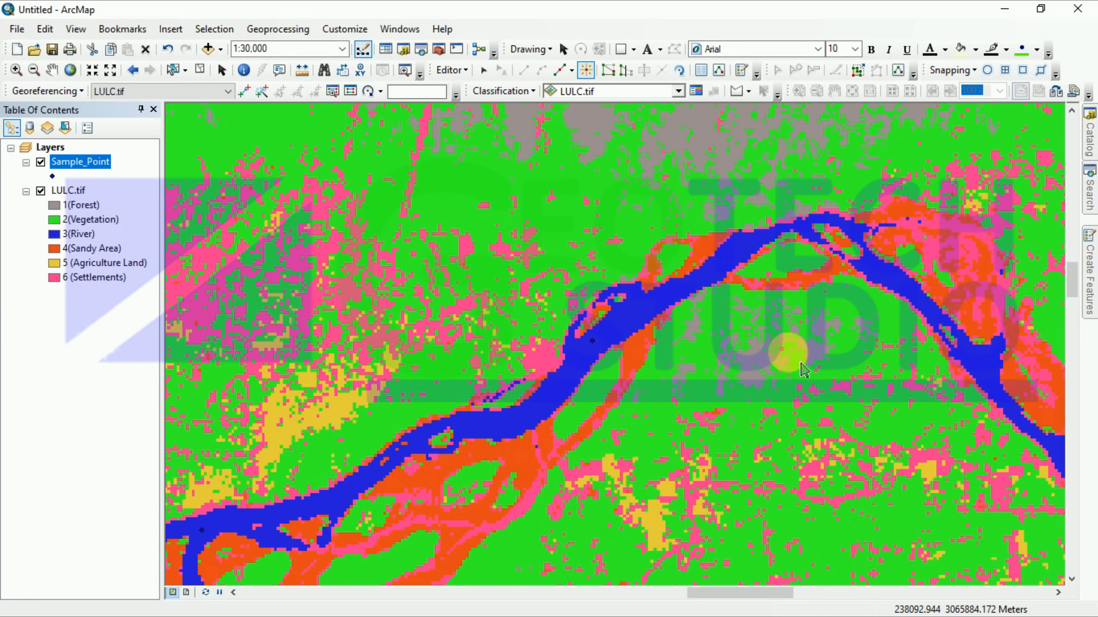
{"action": "scroll", "coordinate": [783, 351], "scroll_direction": "down", "scroll_amount": 1}
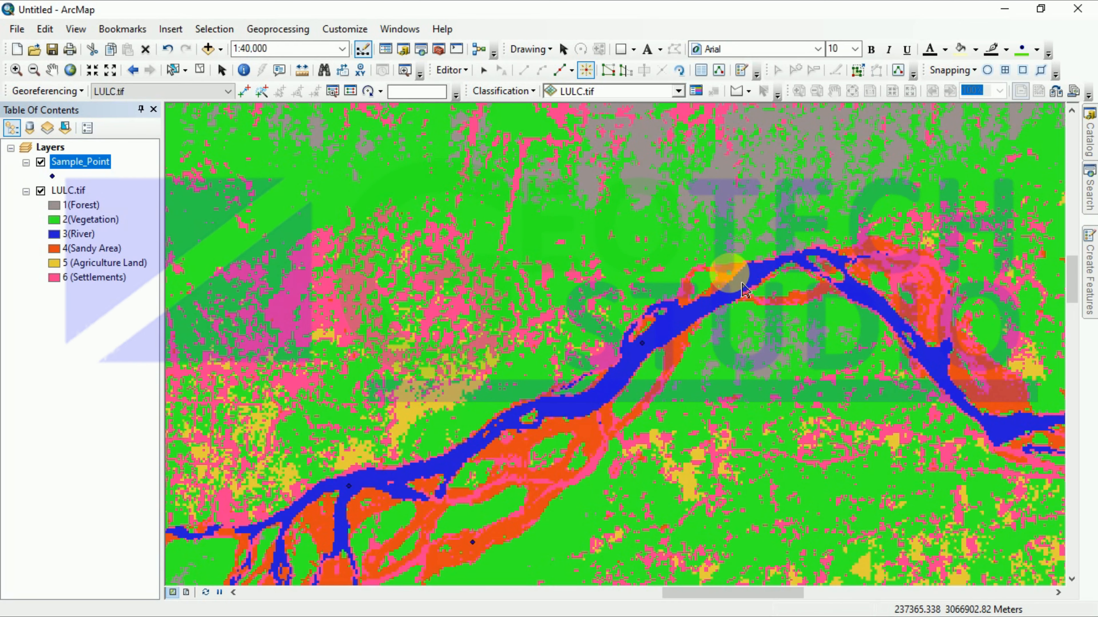
{"action": "scroll", "coordinate": [519, 515], "scroll_direction": "up", "scroll_amount": 3}
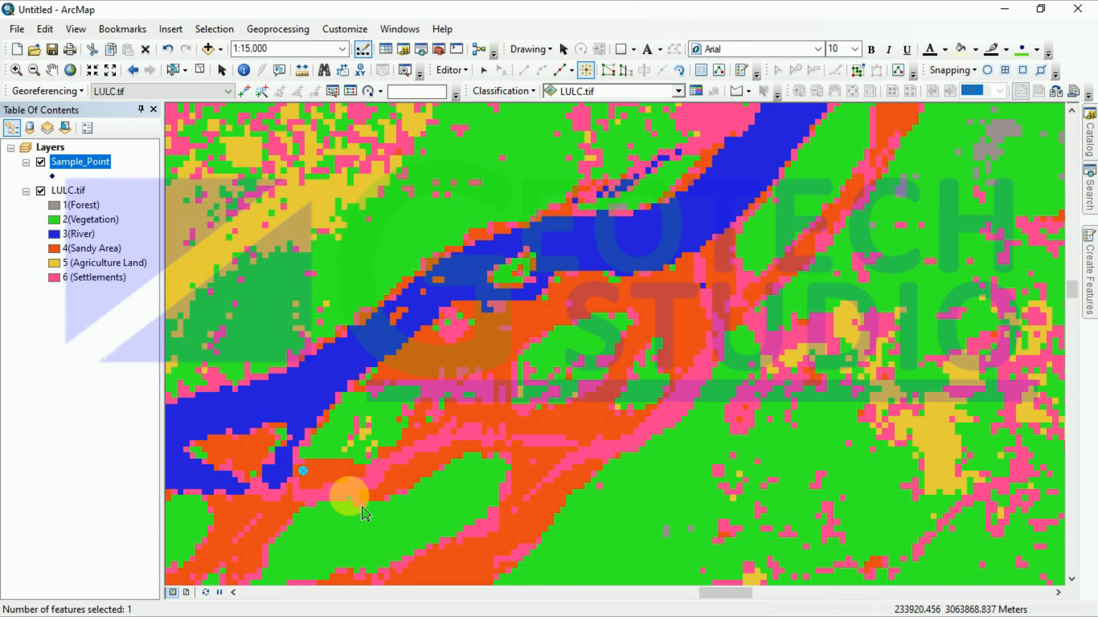
{"action": "scroll", "coordinate": [346, 490], "scroll_direction": "down", "scroll_amount": 4}
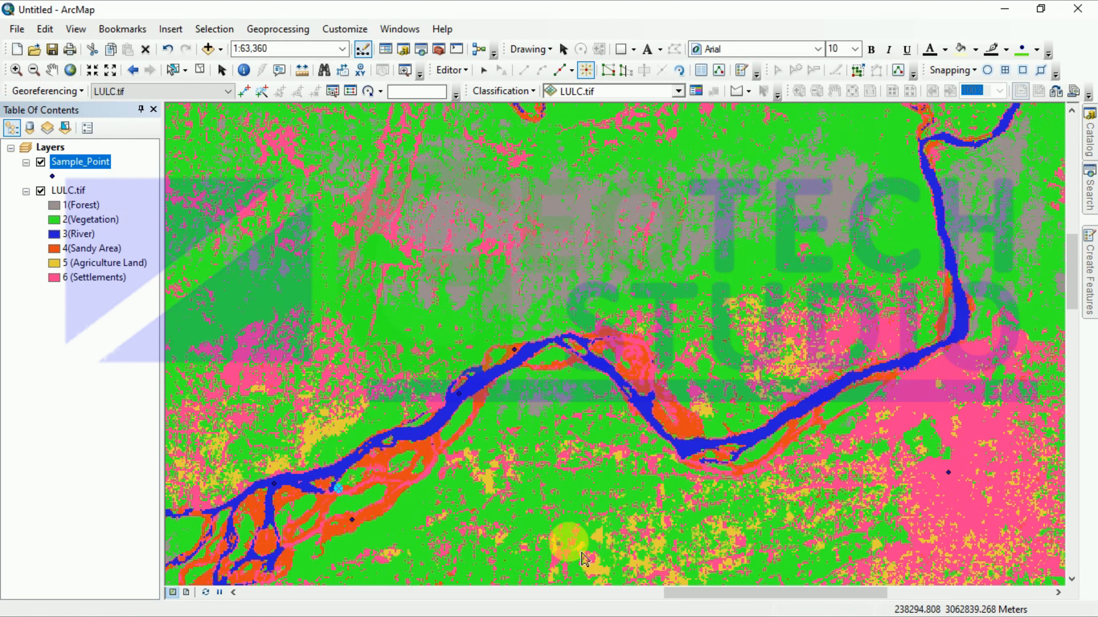
{"action": "scroll", "coordinate": [674, 467], "scroll_direction": "up", "scroll_amount": 1}
{"action": "scroll", "coordinate": [685, 476], "scroll_direction": "up", "scroll_amount": 3}
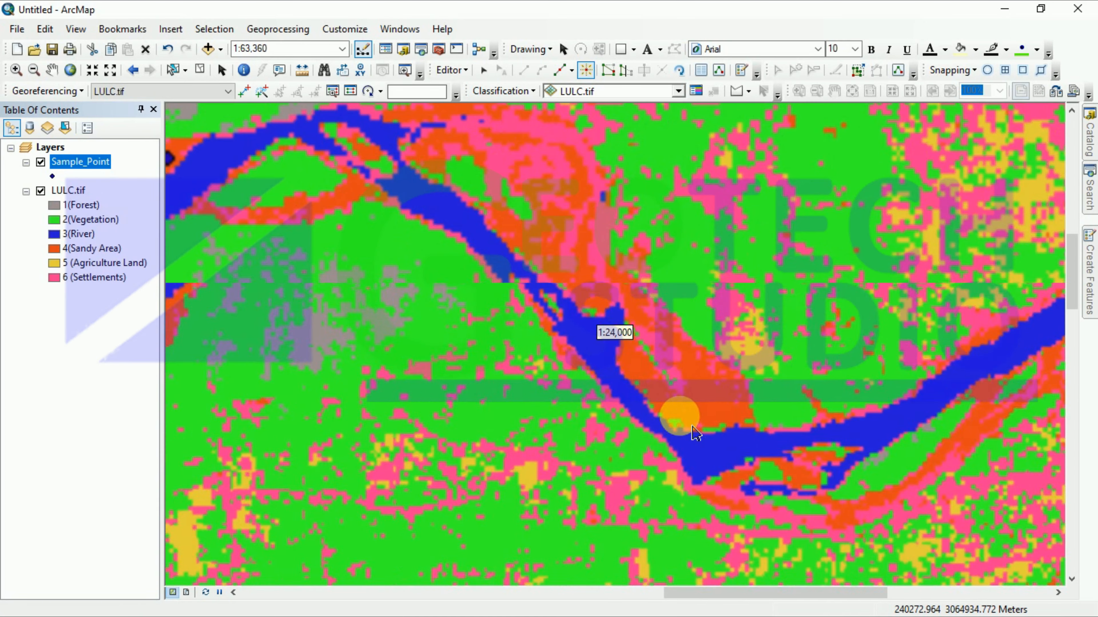
{"action": "scroll", "coordinate": [716, 437], "scroll_direction": "down", "scroll_amount": 5}
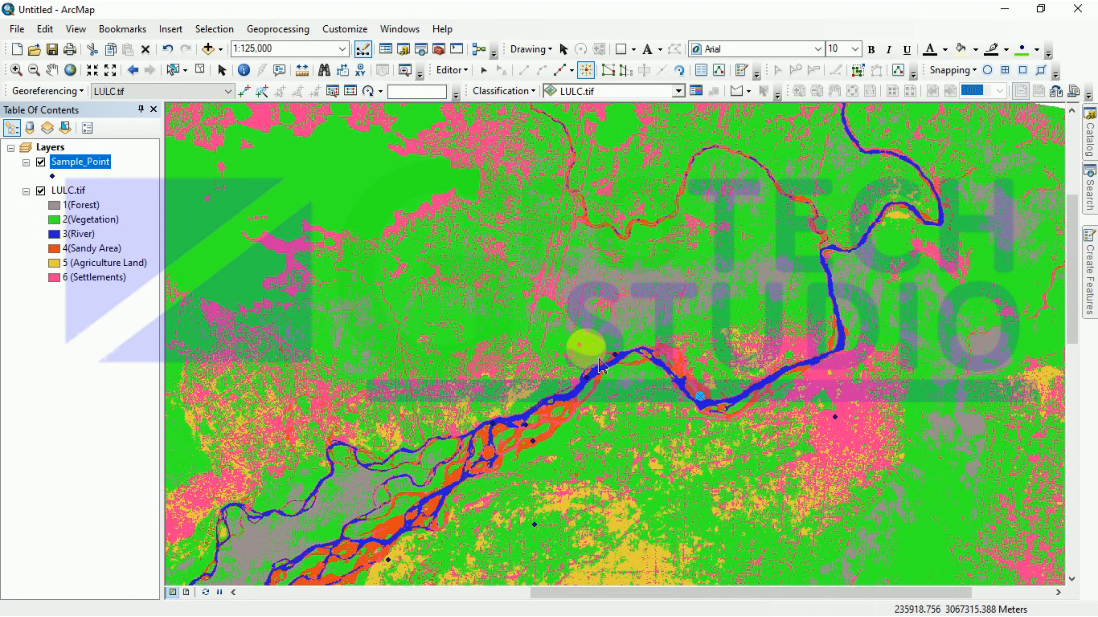
{"action": "scroll", "coordinate": [312, 288], "scroll_direction": "down", "scroll_amount": 2}
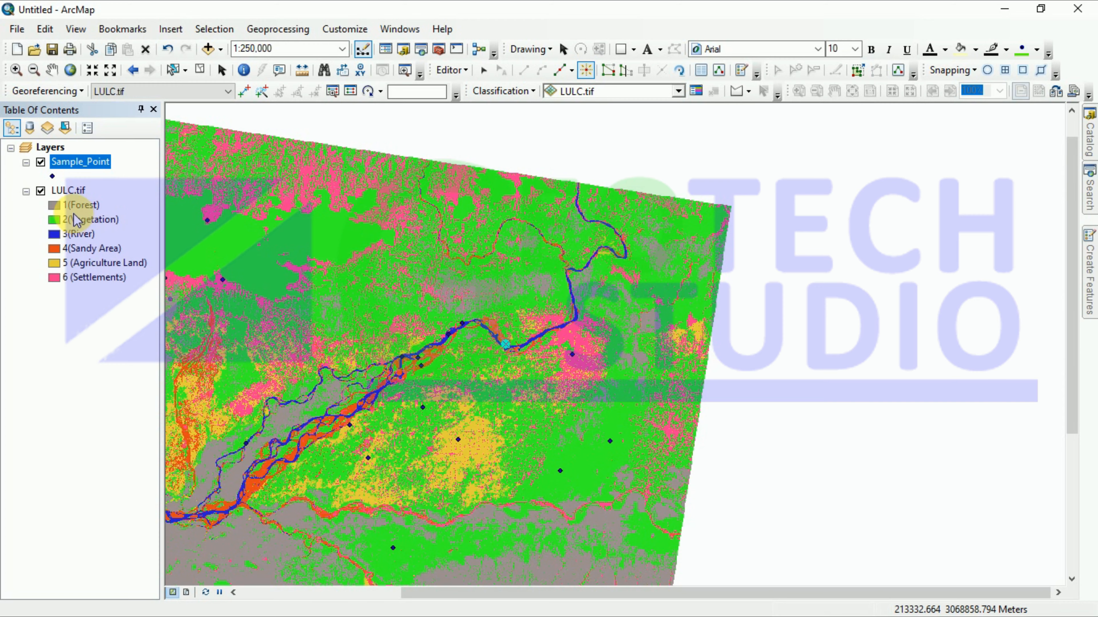
{"action": "scroll", "coordinate": [482, 495], "scroll_direction": "up", "scroll_amount": 1}
{"action": "scroll", "coordinate": [581, 505], "scroll_direction": "down", "scroll_amount": 2}
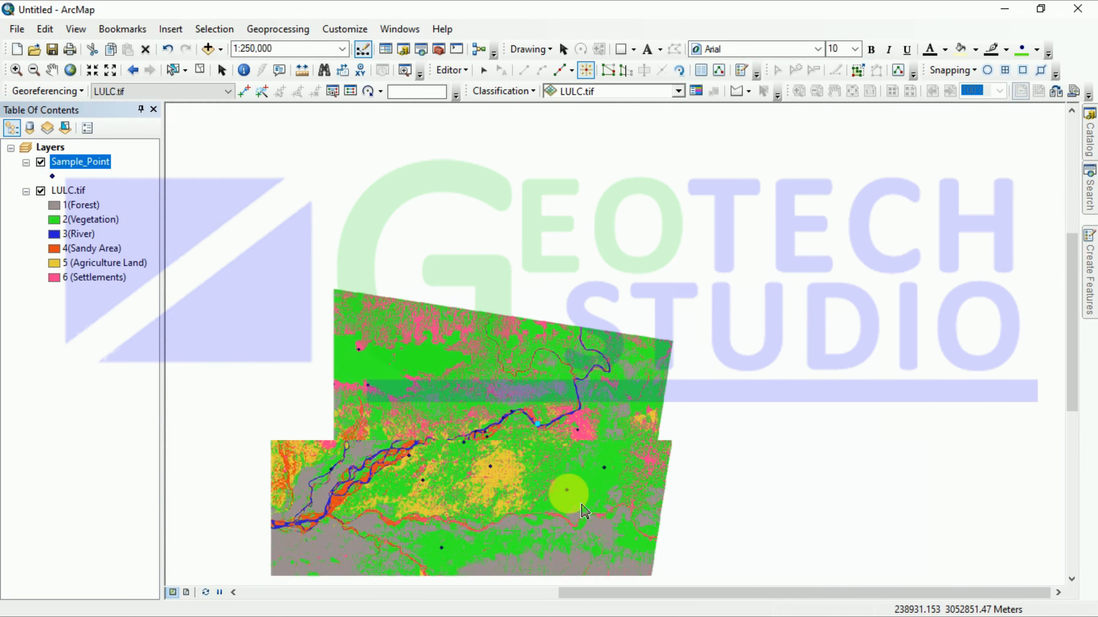
{"action": "scroll", "coordinate": [581, 569], "scroll_direction": "up", "scroll_amount": 1}
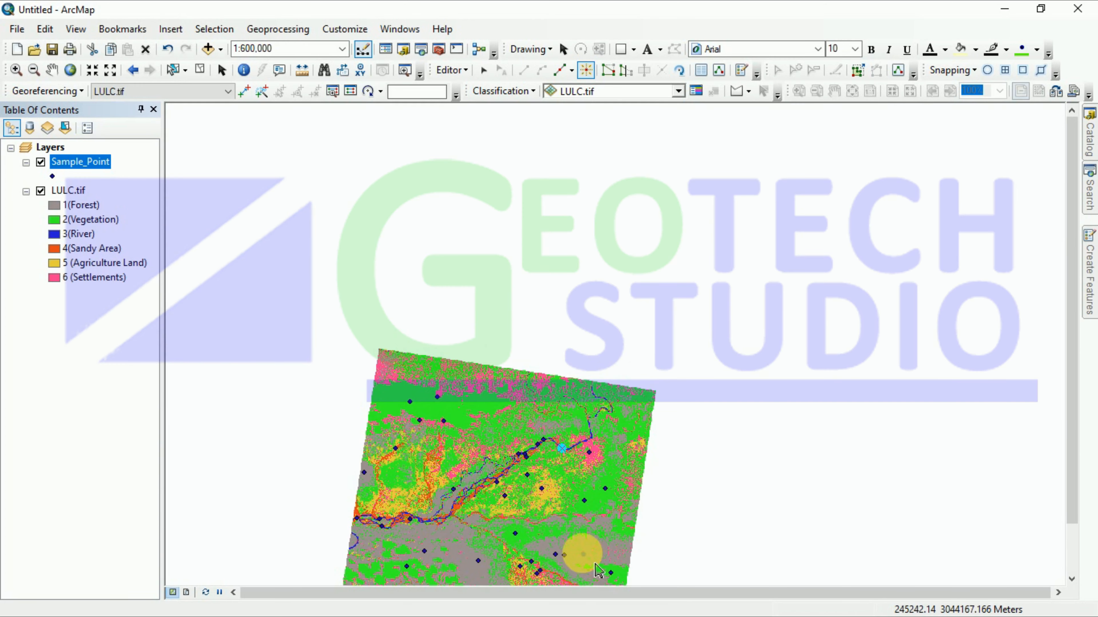
{"action": "scroll", "coordinate": [480, 586], "scroll_direction": "up", "scroll_amount": 2}
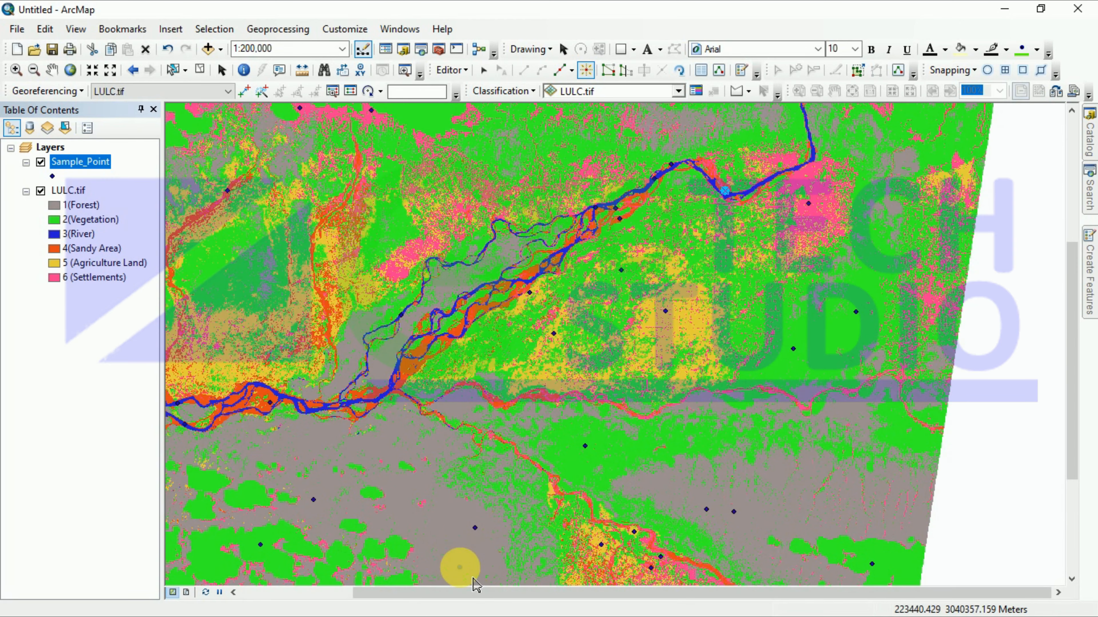
{"action": "left_click", "coordinate": [384, 448]}
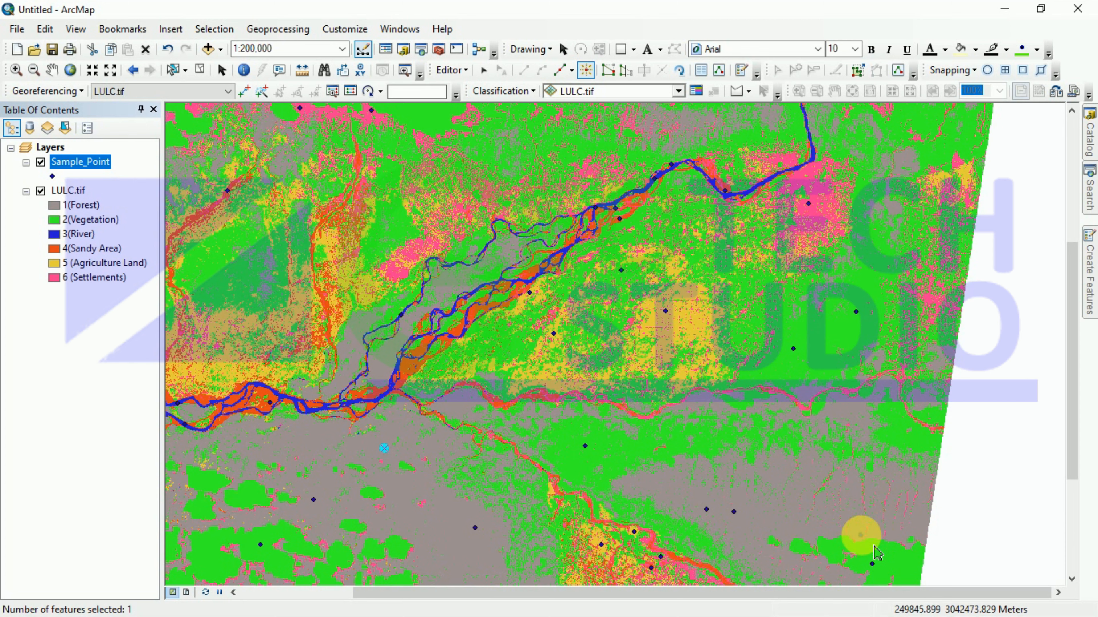
{"action": "left_click", "coordinate": [860, 528]}
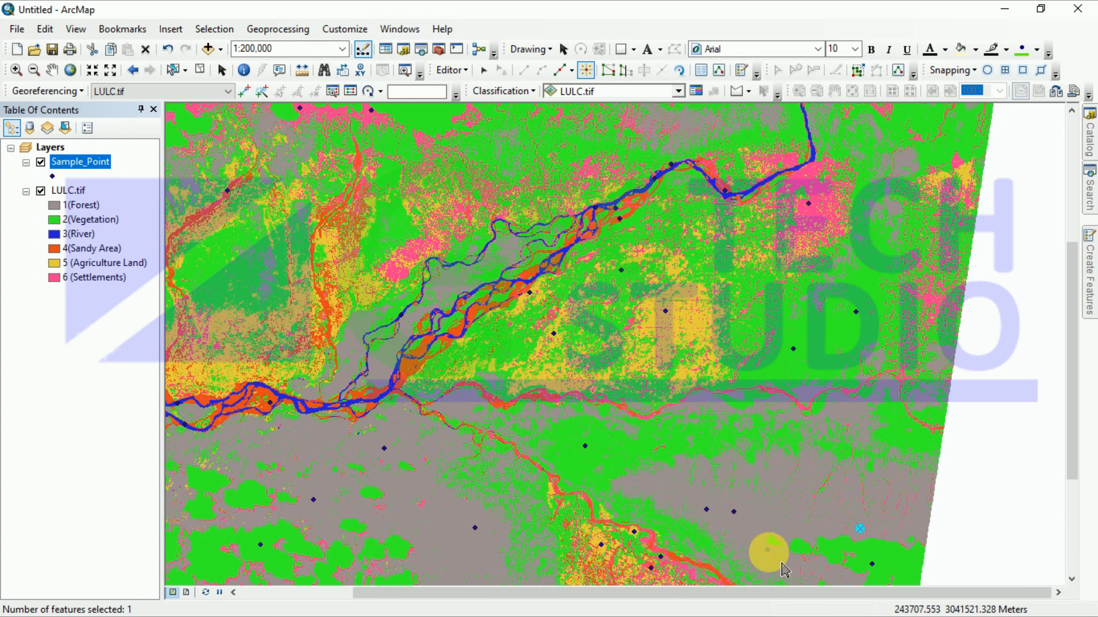
{"action": "left_click", "coordinate": [791, 561]}
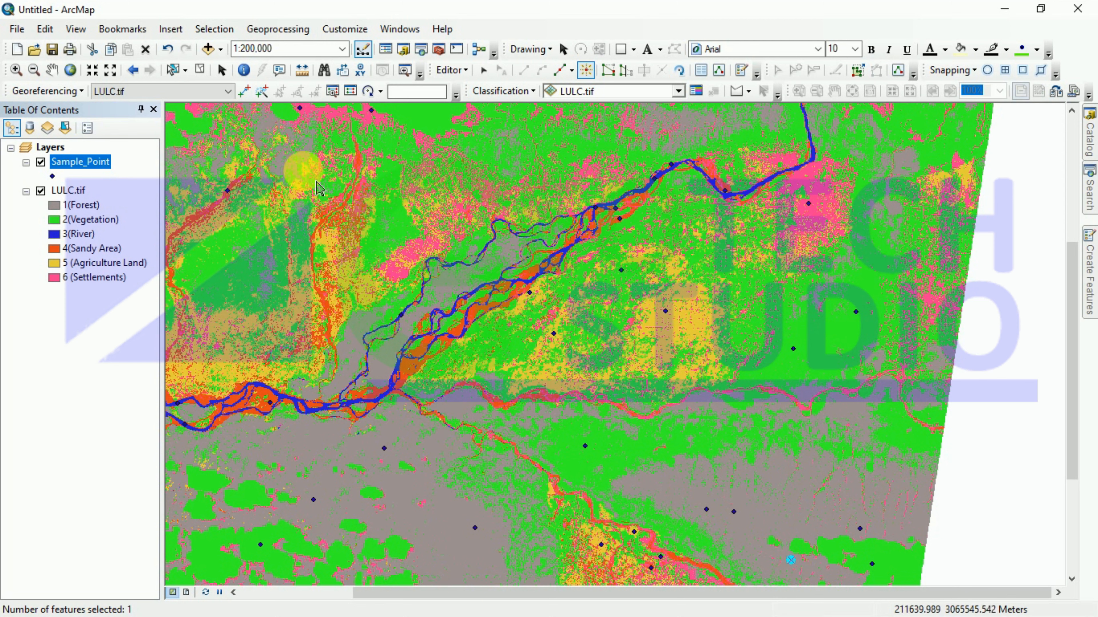
Step: Save the edits via Editor > Save Edits and bring up the Sample_Point layer's menu
{"action": "left_click", "coordinate": [453, 78]}
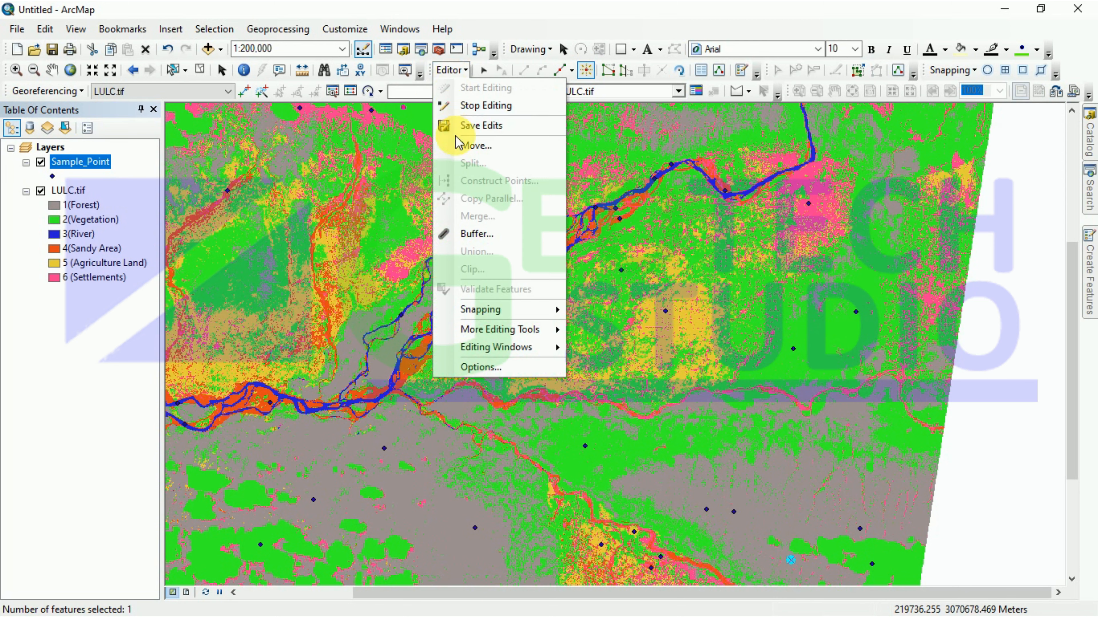
{"action": "left_click", "coordinate": [467, 124]}
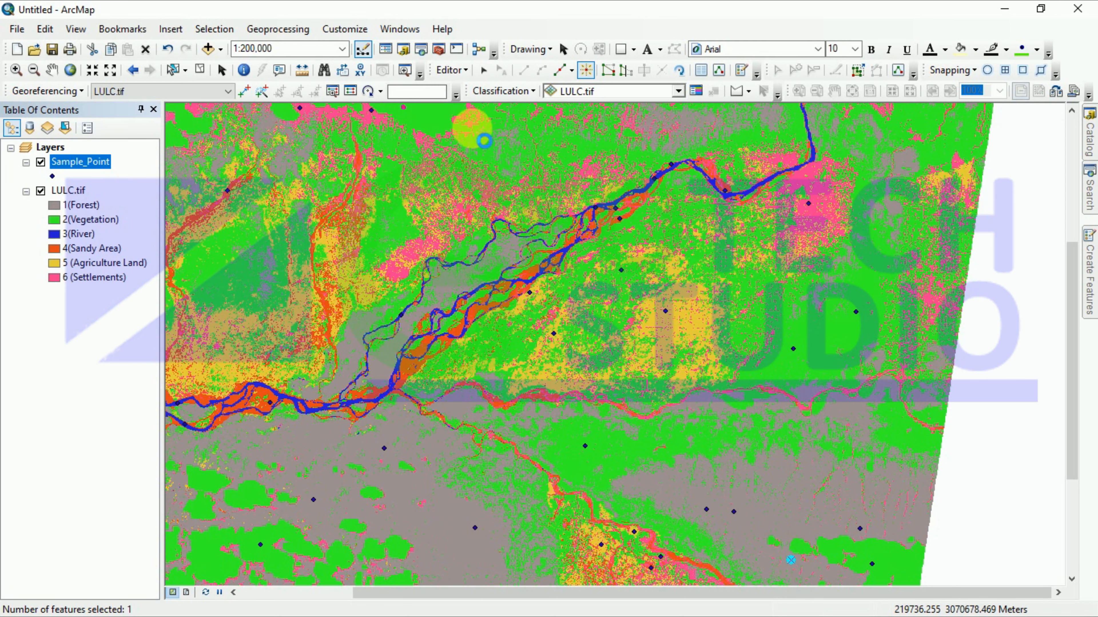
{"action": "right_click", "coordinate": [73, 164]}
Step: Open the Sample_Point attribute table, zoom to point 32, and enter User_Value 4 for rows 32 and 33
{"action": "left_click", "coordinate": [118, 211]}
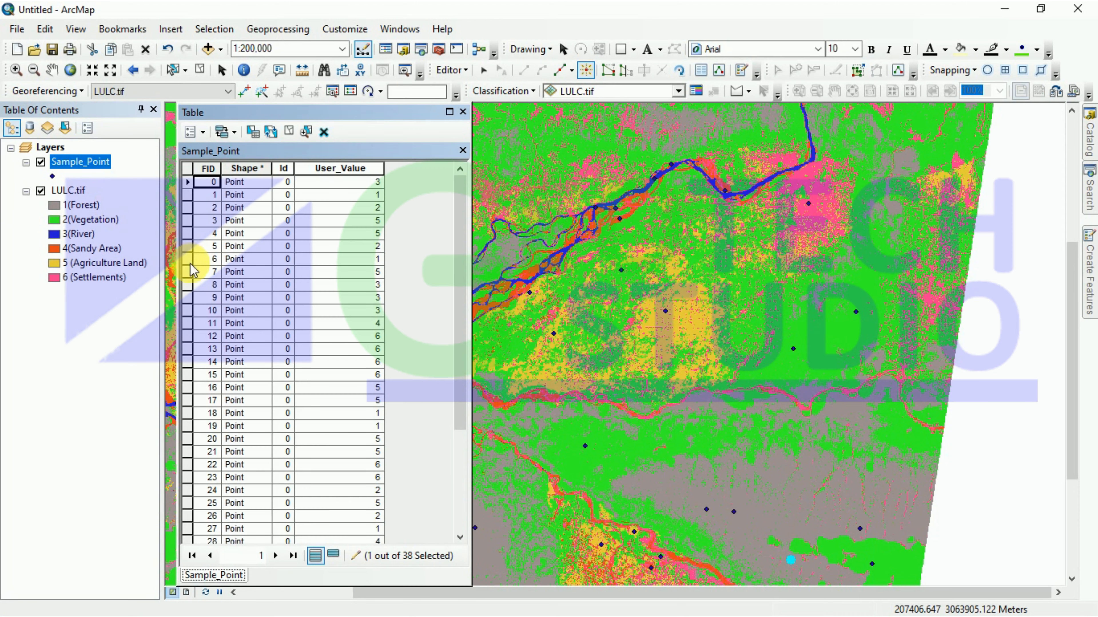
{"action": "scroll", "coordinate": [276, 358], "scroll_direction": "down", "scroll_amount": 3}
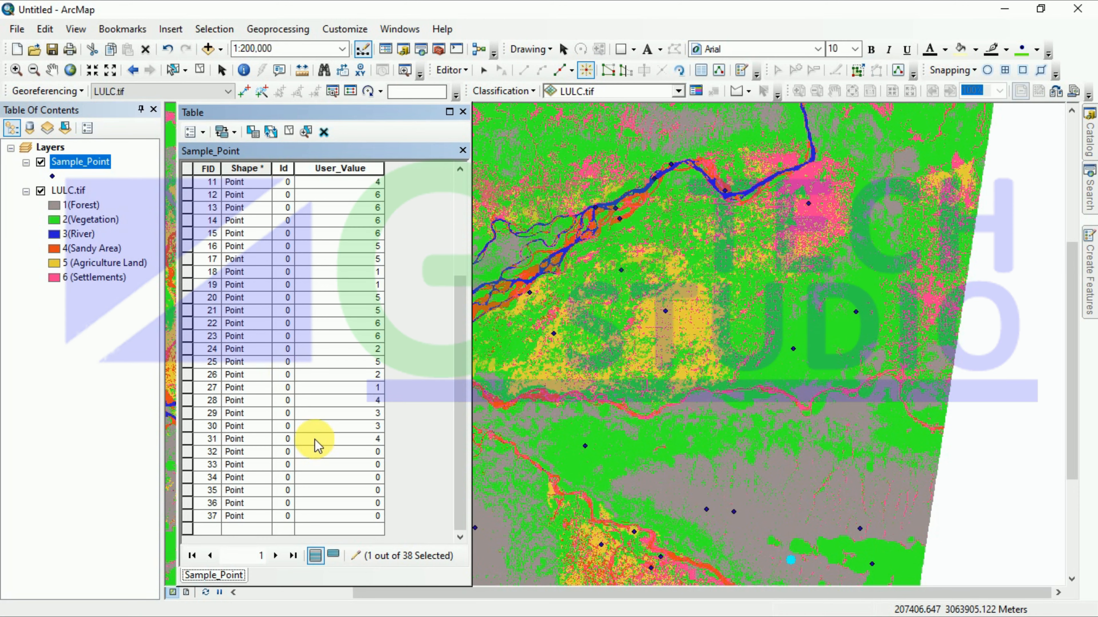
{"action": "left_click", "coordinate": [187, 452]}
{"action": "right_click", "coordinate": [187, 452]}
{"action": "left_click", "coordinate": [218, 202]}
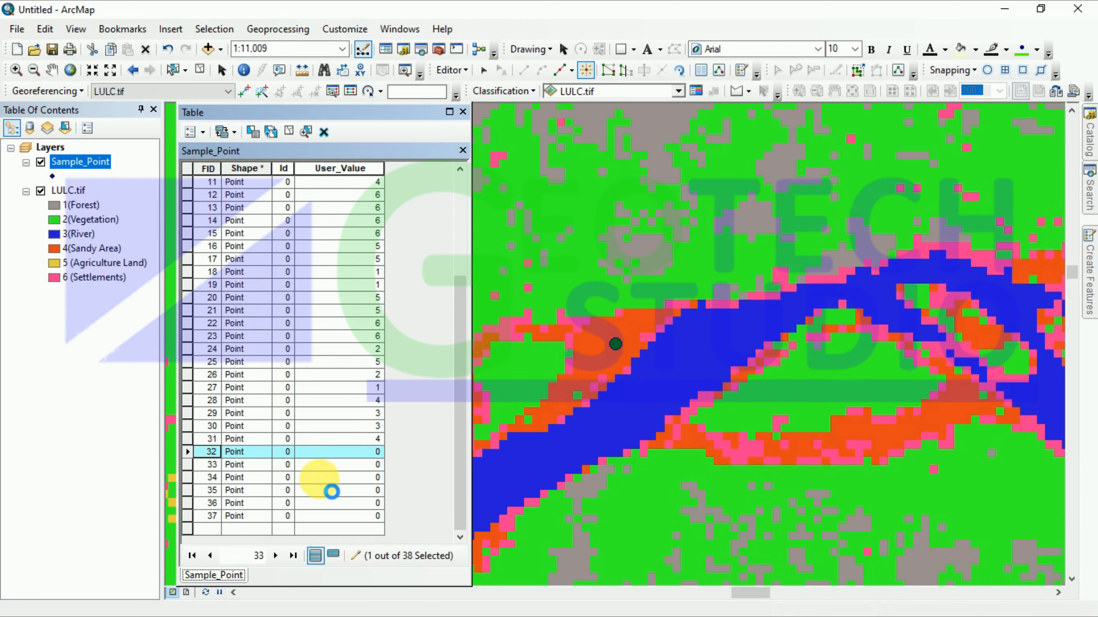
{"action": "left_click", "coordinate": [374, 452]}
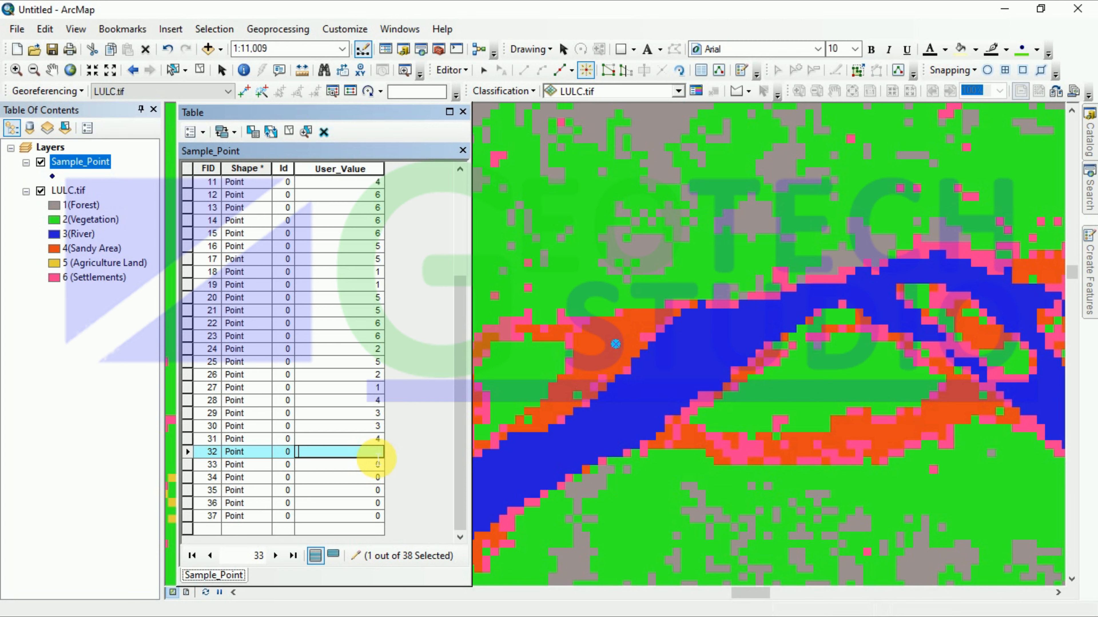
{"action": "type", "text": "4"}
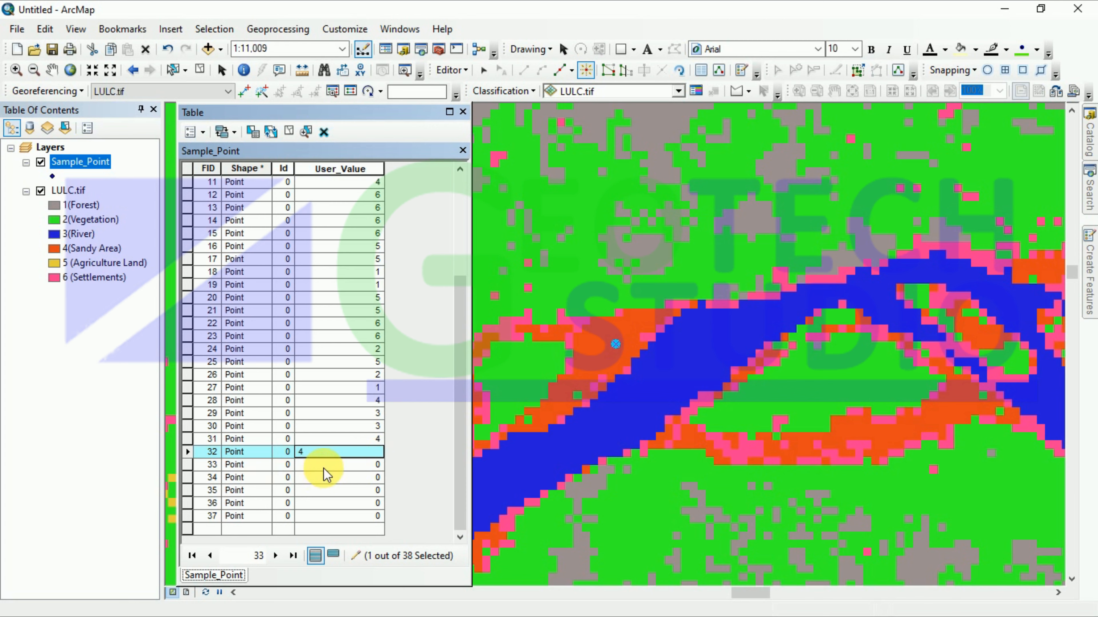
{"action": "key", "text": "Return"}
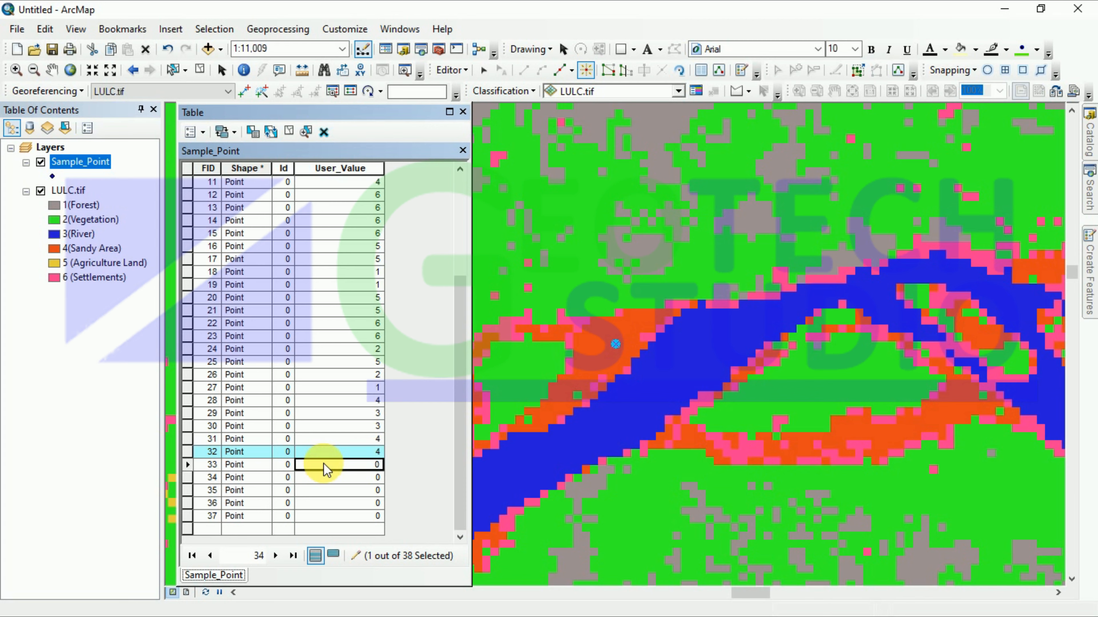
{"action": "type", "text": "4"}
{"action": "key", "text": "Return"}
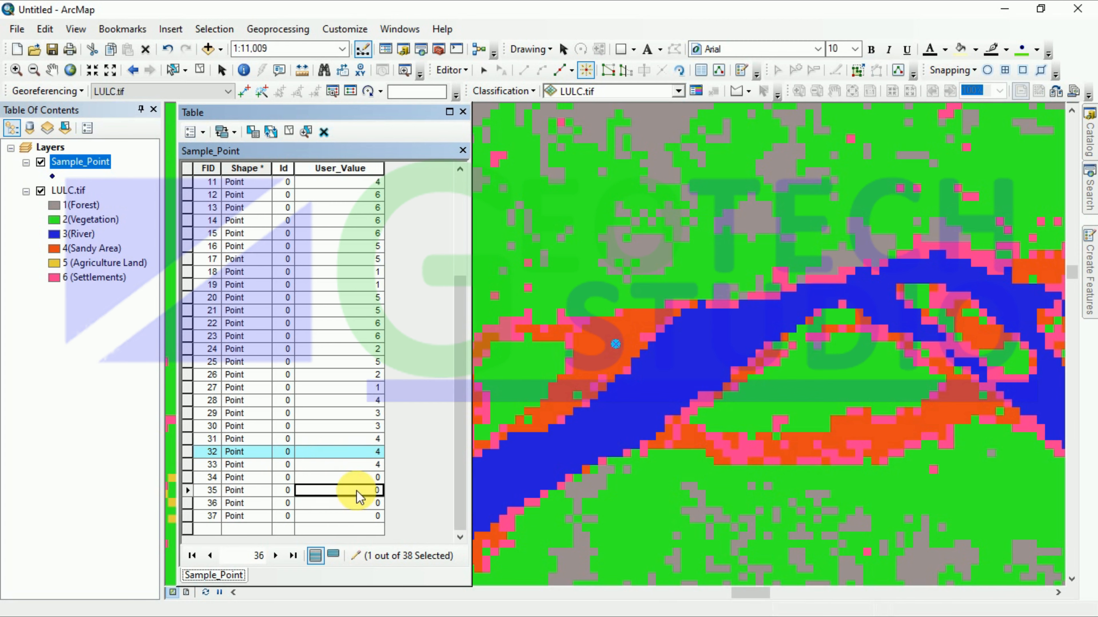
Step: Zoom to points 34 and 35 and commit User_Values 4 and 1
{"action": "left_click", "coordinate": [335, 479]}
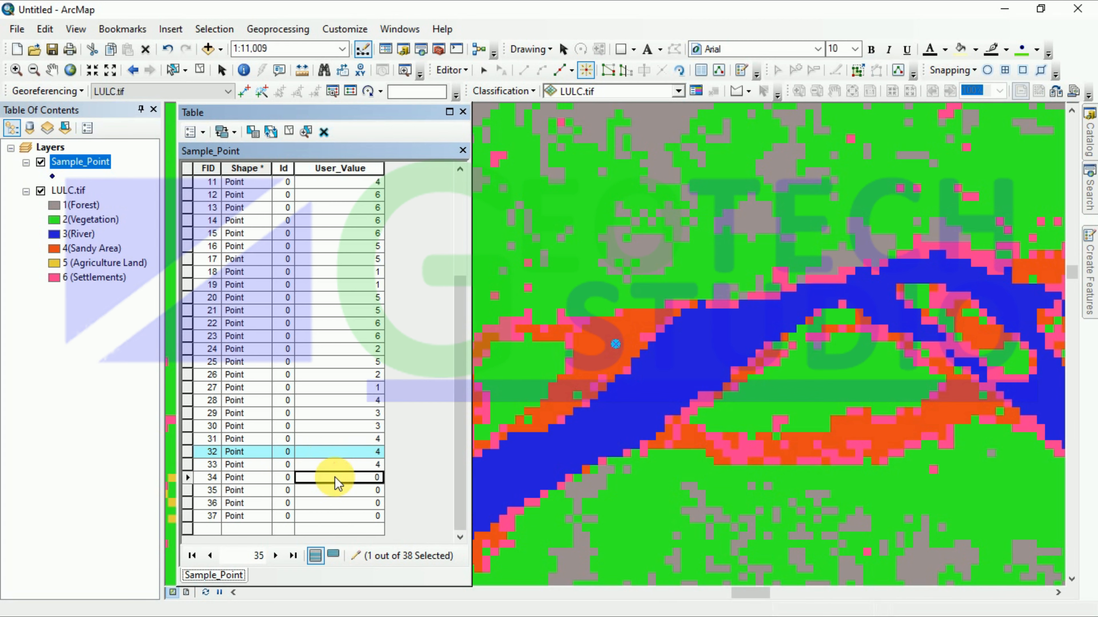
{"action": "right_click", "coordinate": [186, 479]}
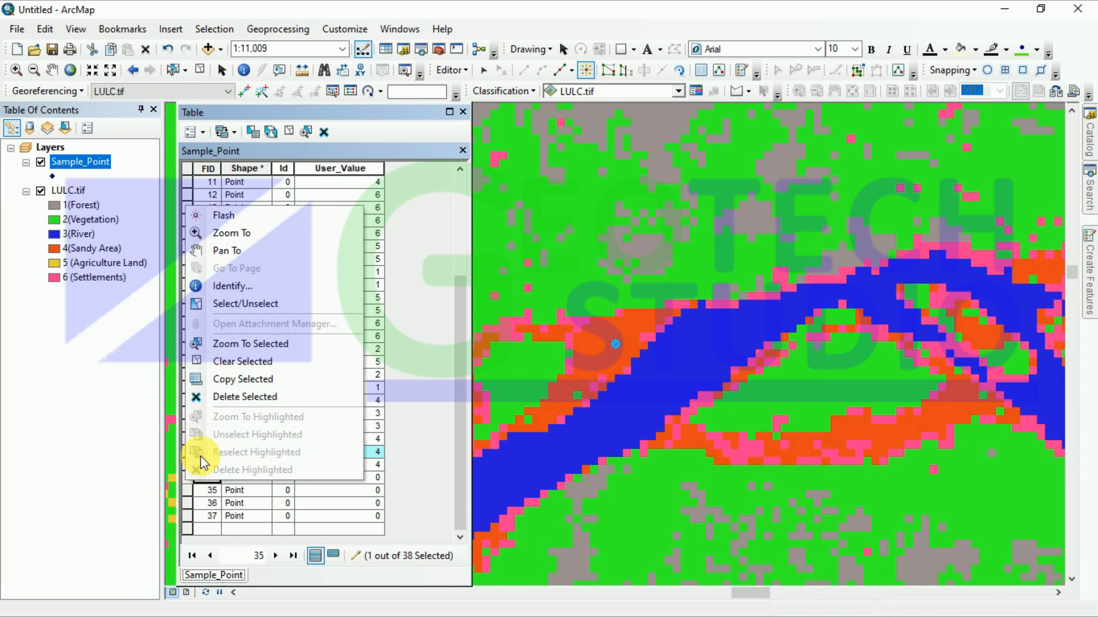
{"action": "left_click", "coordinate": [218, 233]}
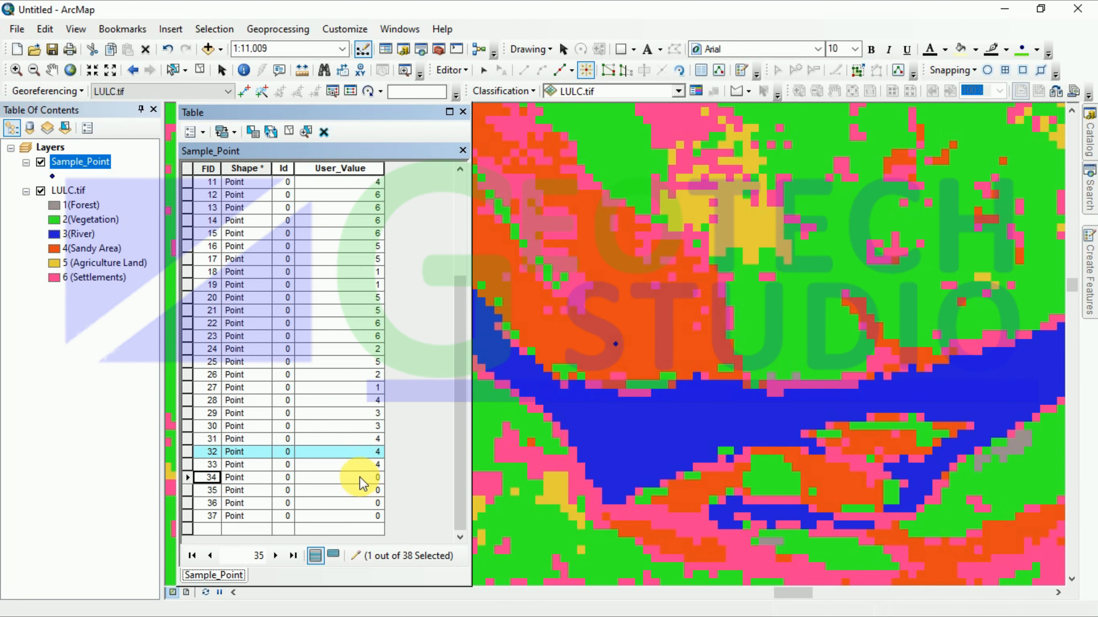
{"action": "left_click", "coordinate": [367, 477]}
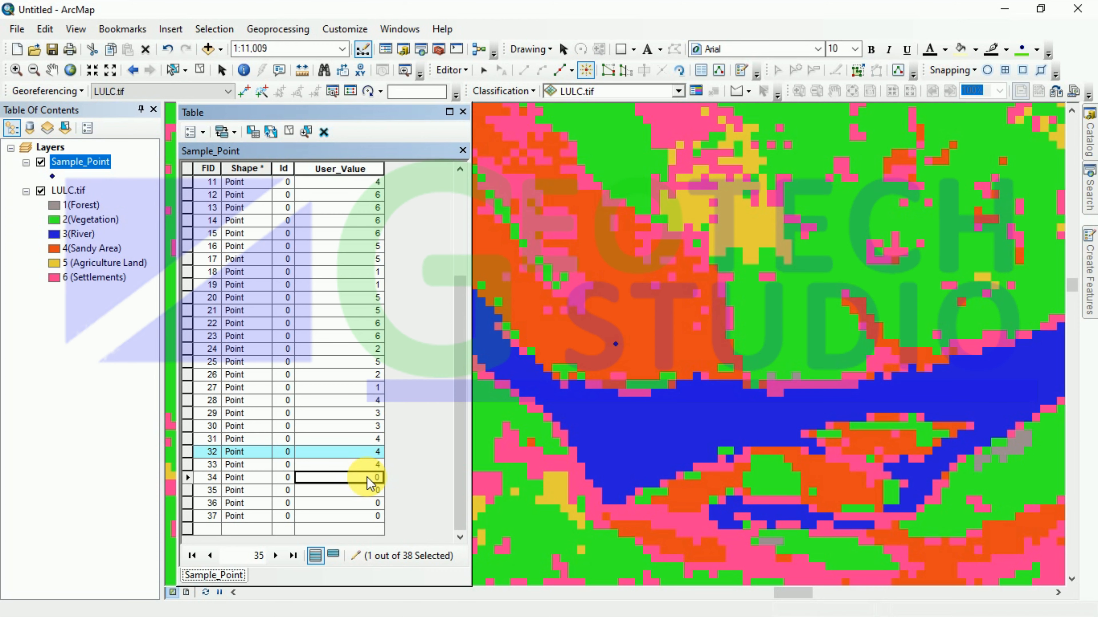
{"action": "key", "text": "Return"}
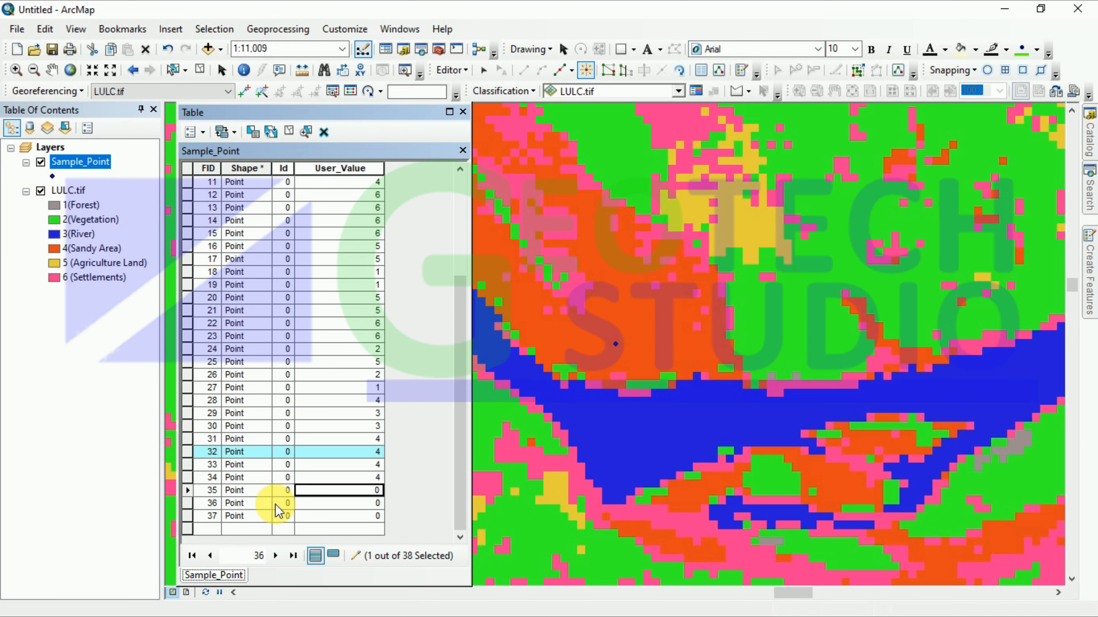
{"action": "right_click", "coordinate": [189, 490]}
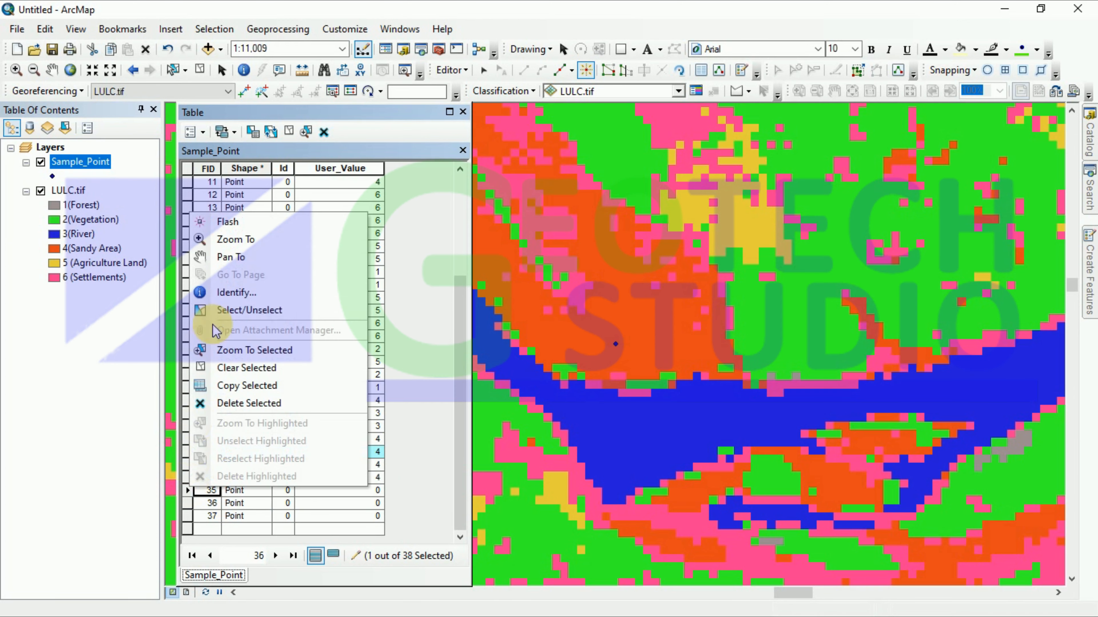
{"action": "left_click", "coordinate": [223, 238]}
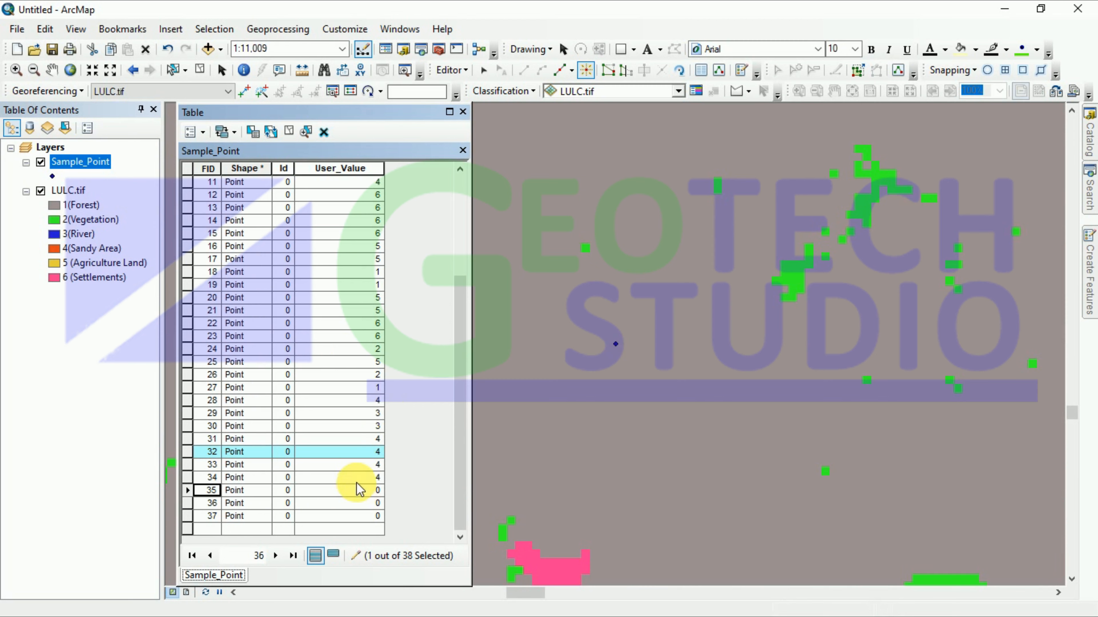
{"action": "left_click", "coordinate": [366, 490]}
{"action": "type", "text": "1"}
{"action": "key", "text": "Return"}
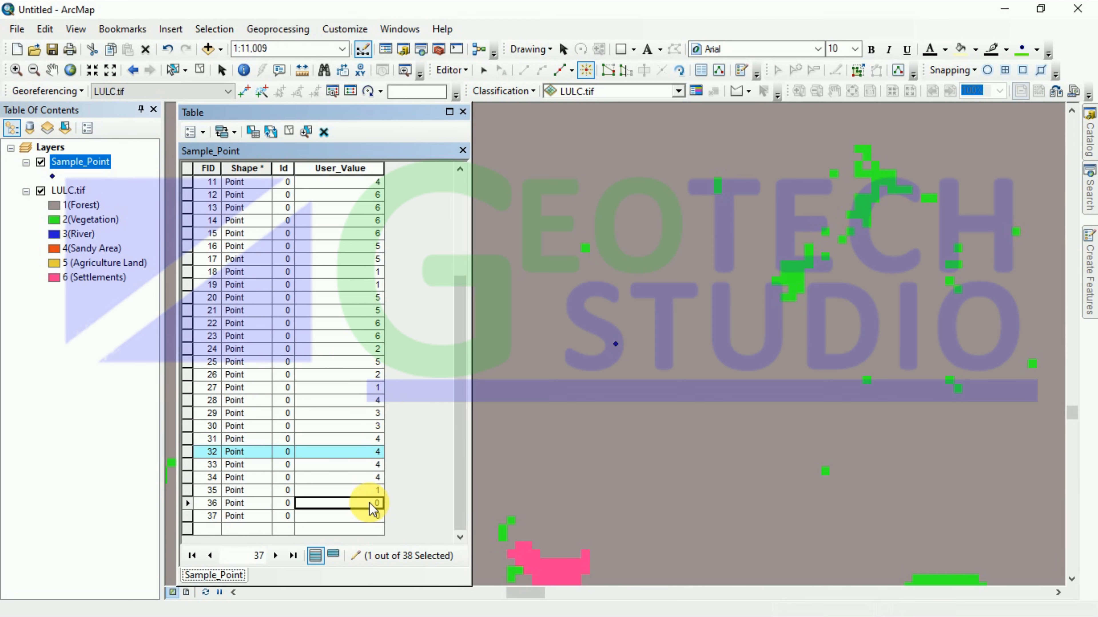
Step: Correct row 36's User_Value to 1 and save the edits
{"action": "type", "text": "1"}
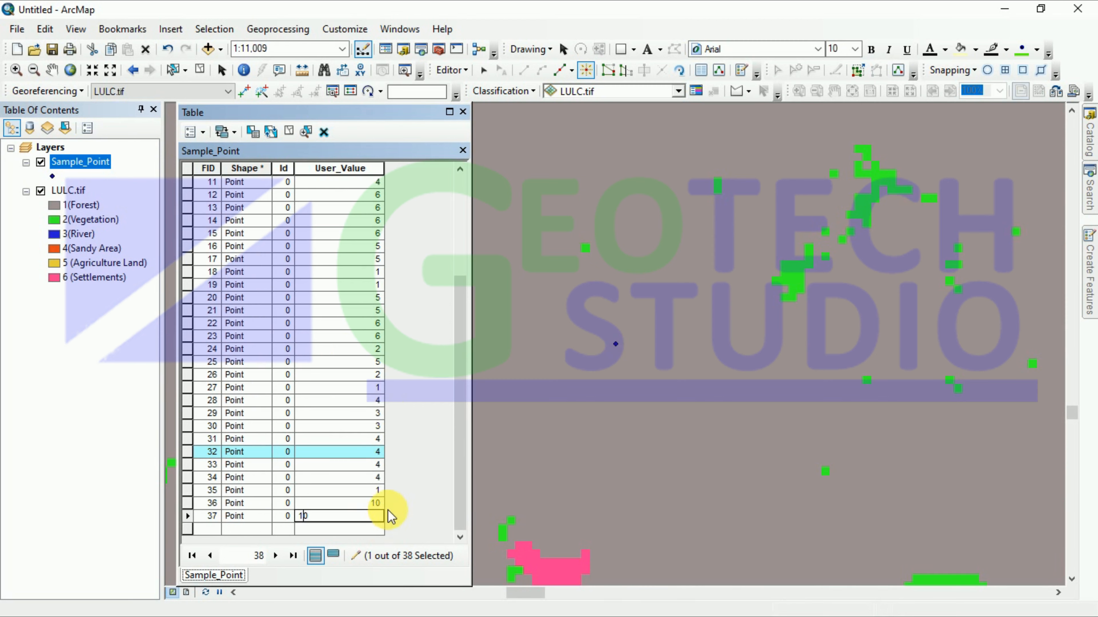
{"action": "key", "text": "Delete"}
{"action": "left_click", "coordinate": [375, 503]}
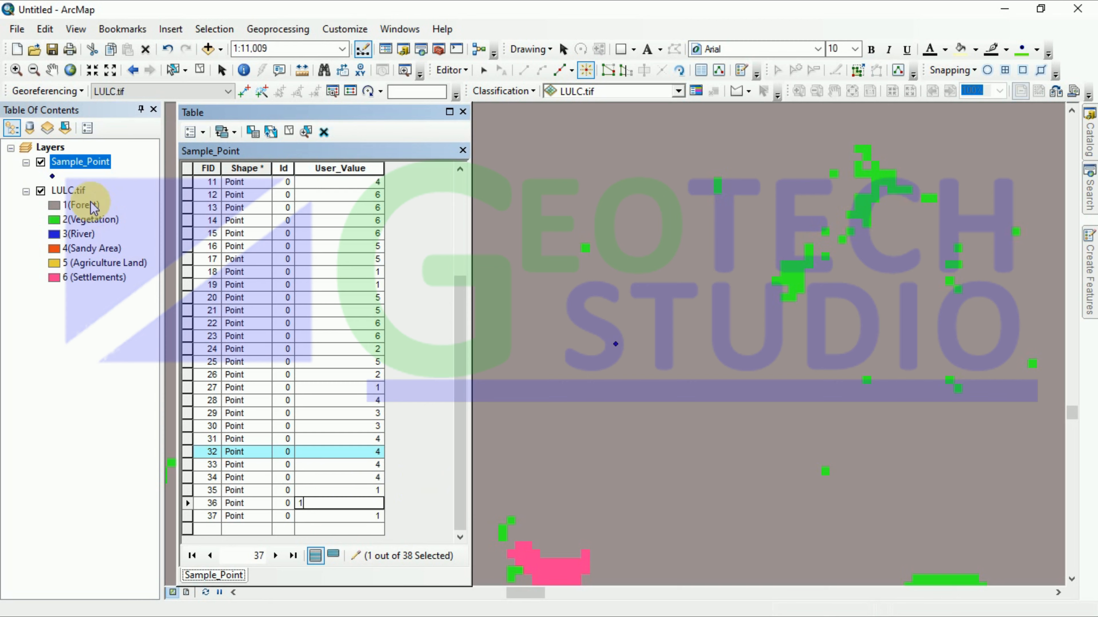
{"action": "left_click", "coordinate": [452, 71]}
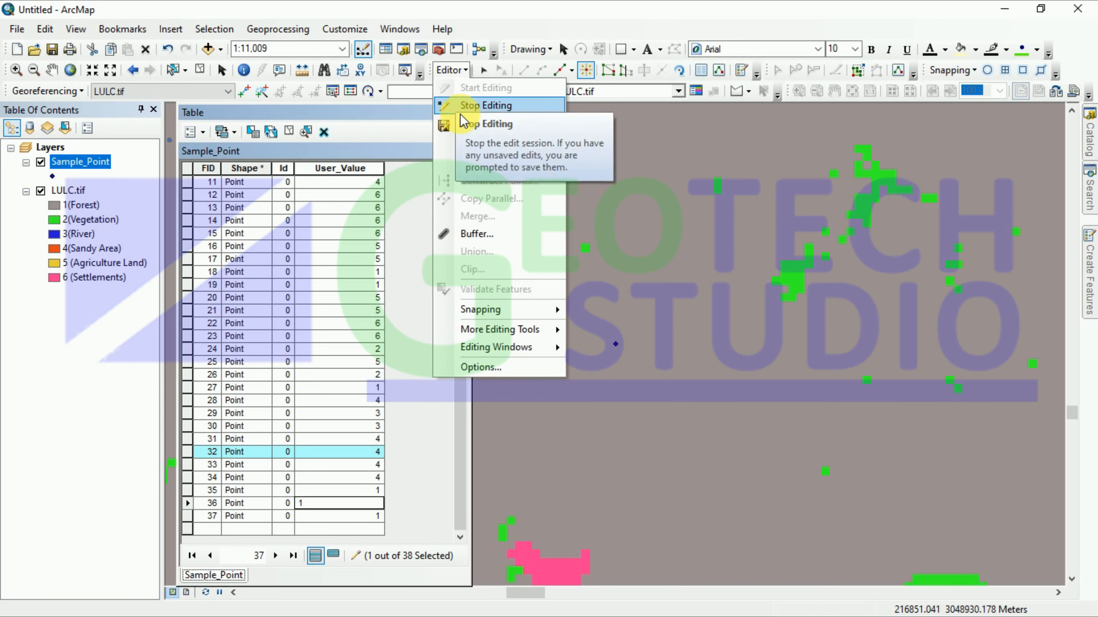
{"action": "left_click", "coordinate": [454, 126]}
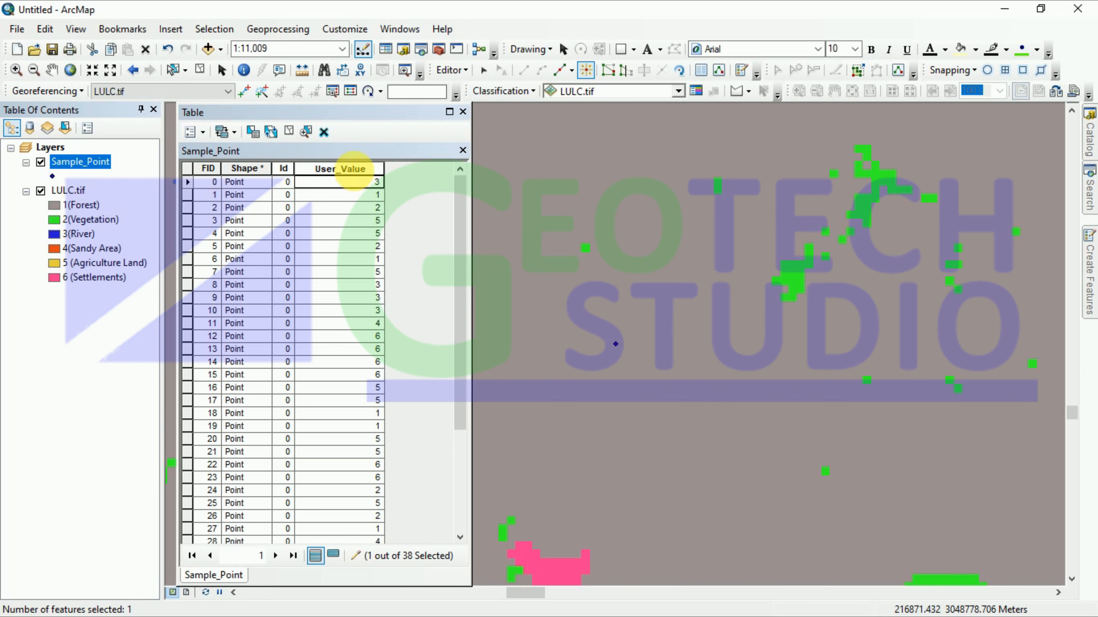
Step: End the editing session with Editor > Stop Editing
{"action": "left_click", "coordinate": [203, 132]}
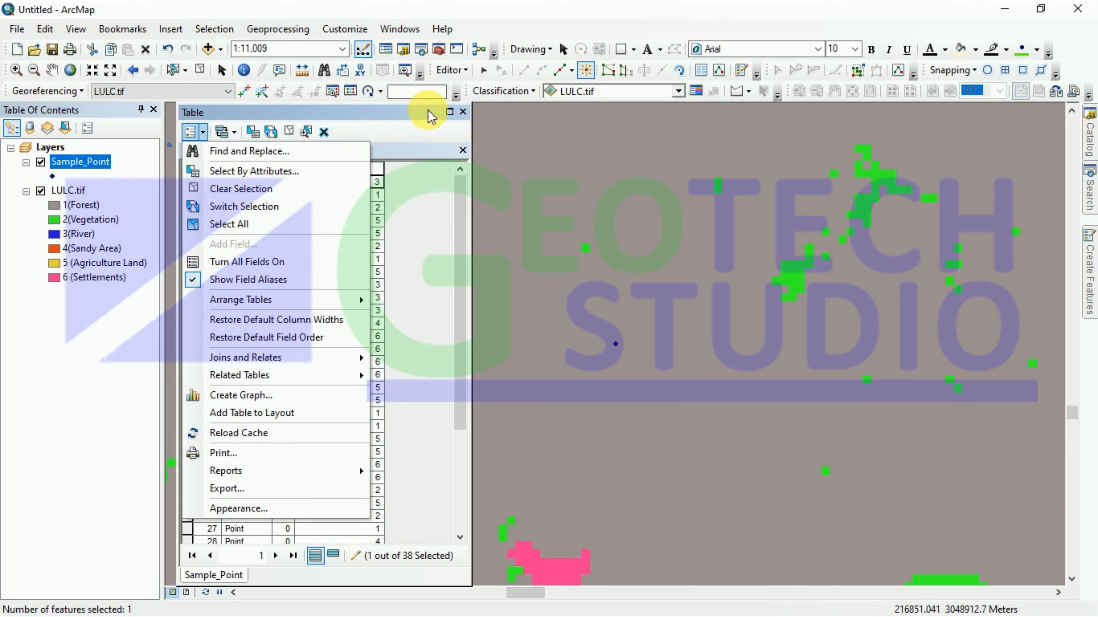
{"action": "left_click", "coordinate": [451, 70]}
{"action": "left_click", "coordinate": [471, 108]}
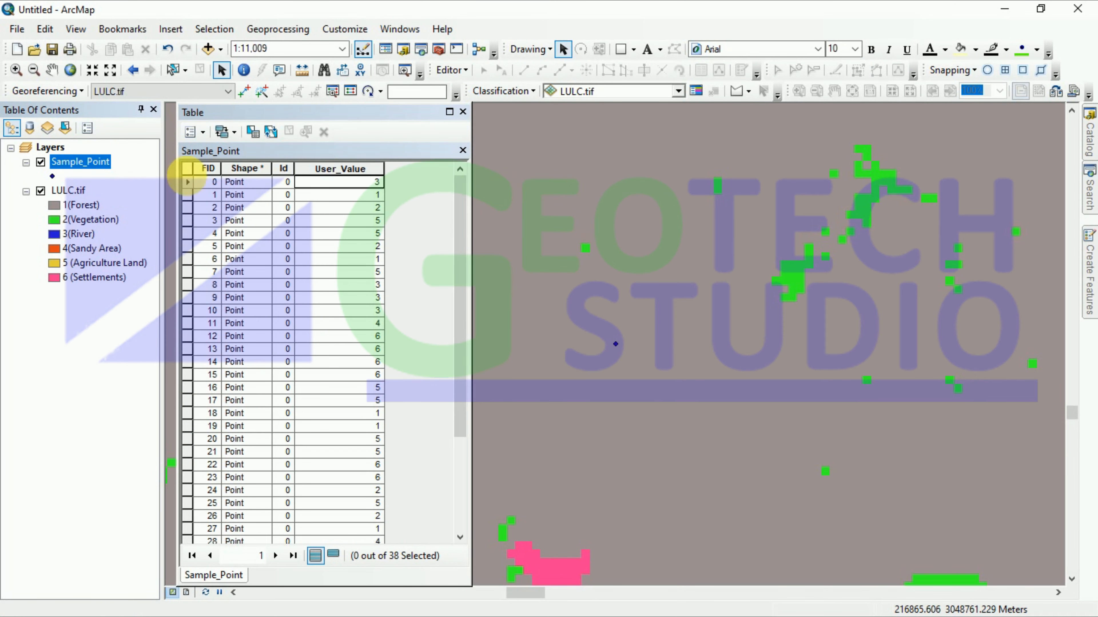
Step: Add a new field from Table Options and begin naming it with 'P'
{"action": "left_click", "coordinate": [201, 134]}
{"action": "left_click", "coordinate": [229, 246]}
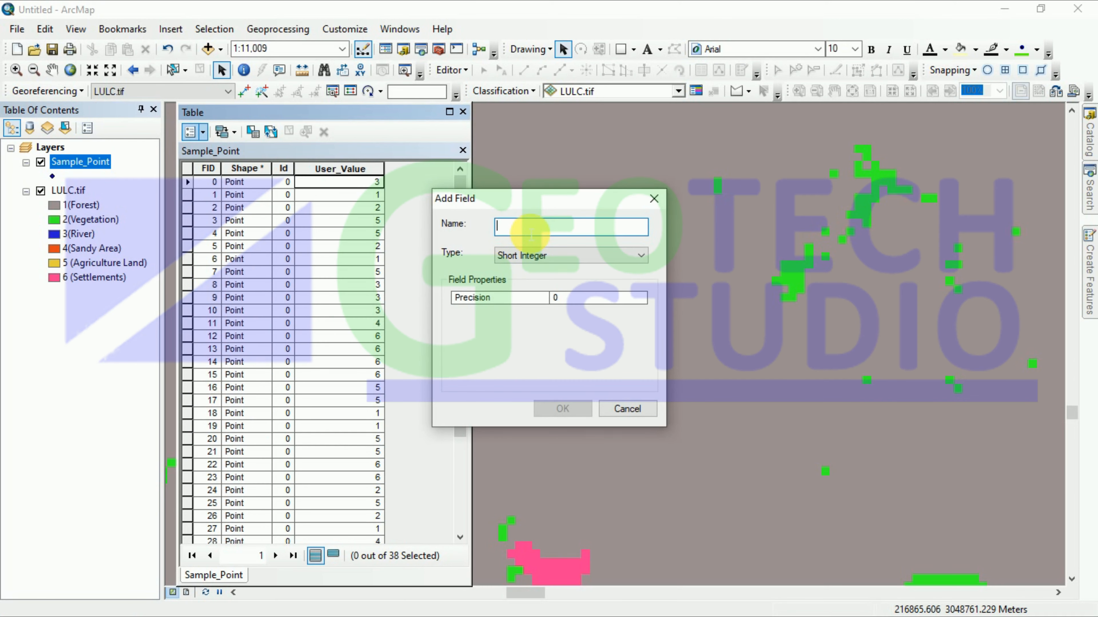
{"action": "type", "text": "Pro"}
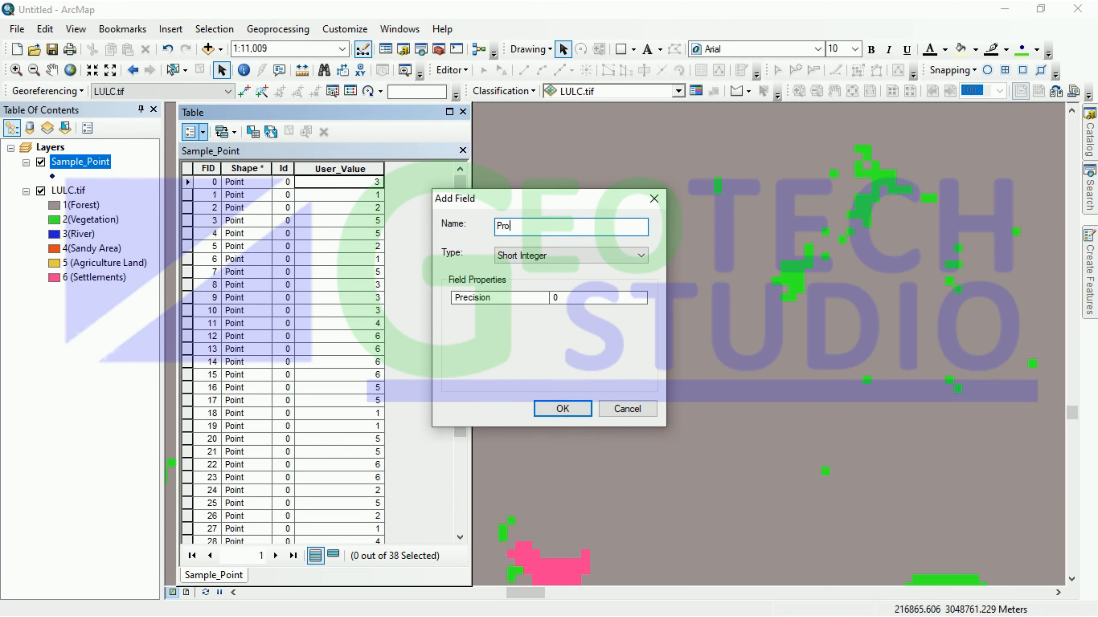
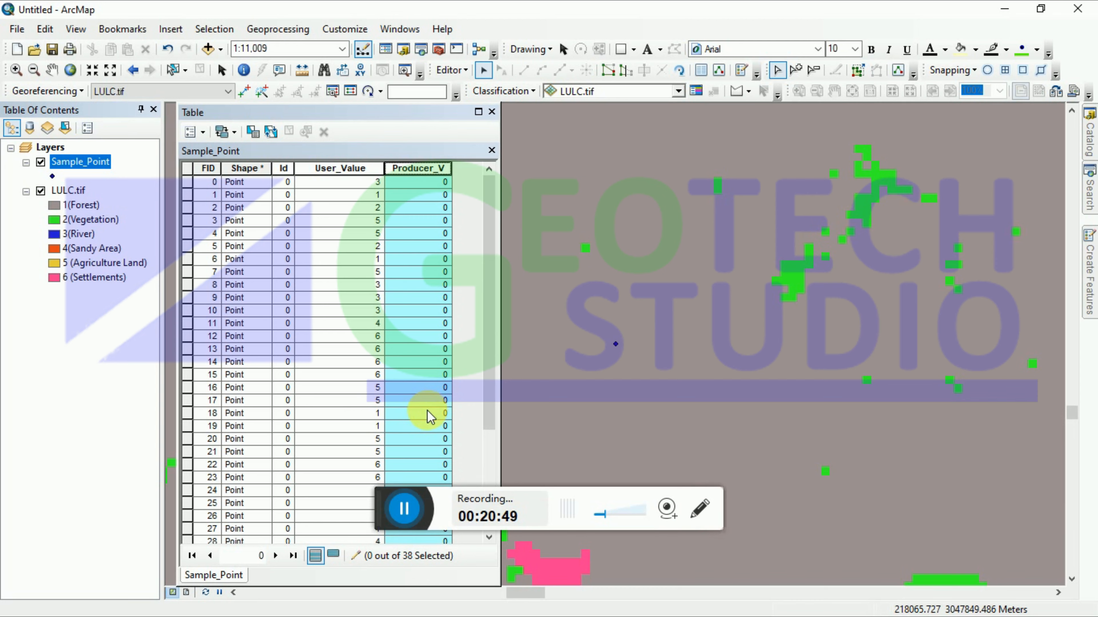
Step: Minimize ArcMap and launch Google Earth Pro from the desktop
{"action": "left_click", "coordinate": [404, 517]}
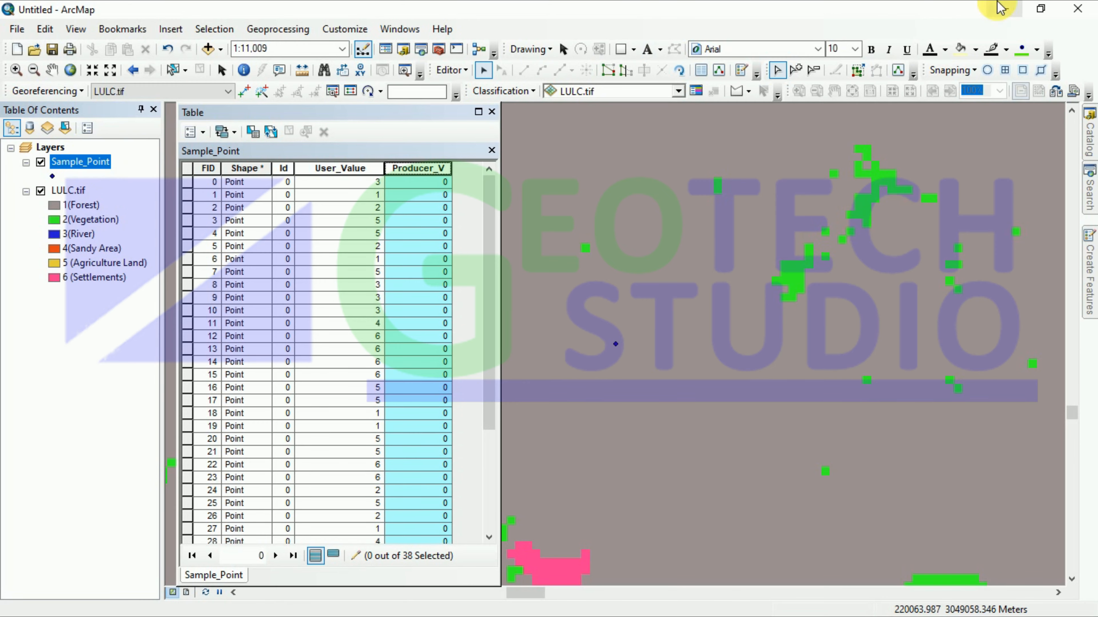
{"action": "left_click", "coordinate": [1000, 8]}
{"action": "left_click", "coordinate": [74, 57]}
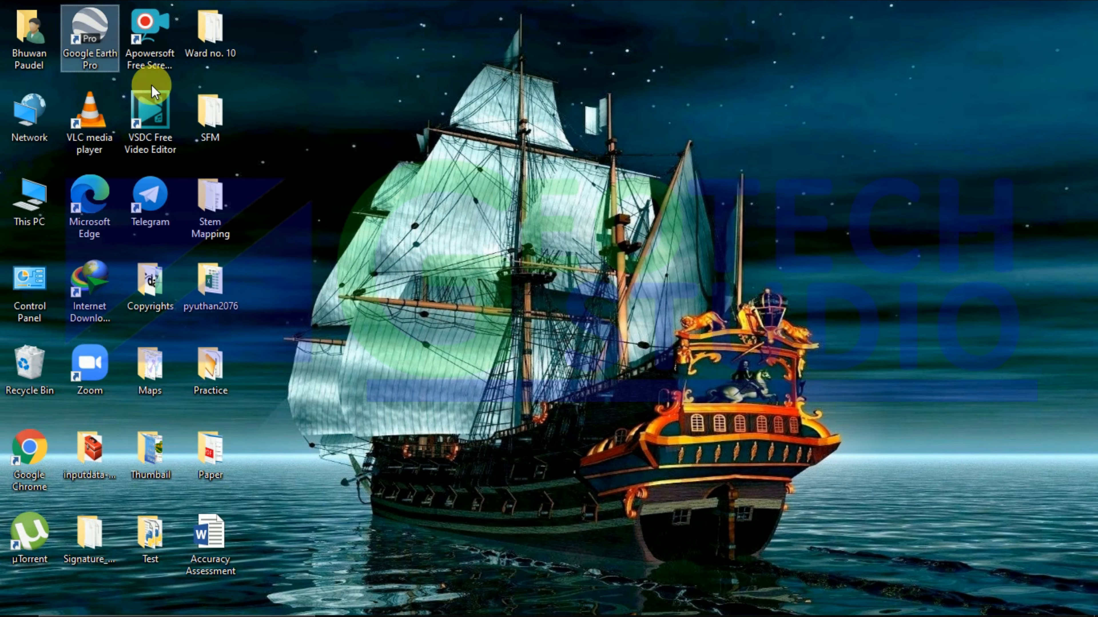
Step: Open the Sample_Point.shp shapefile in Google Earth Pro
{"action": "left_click", "coordinate": [609, 601]}
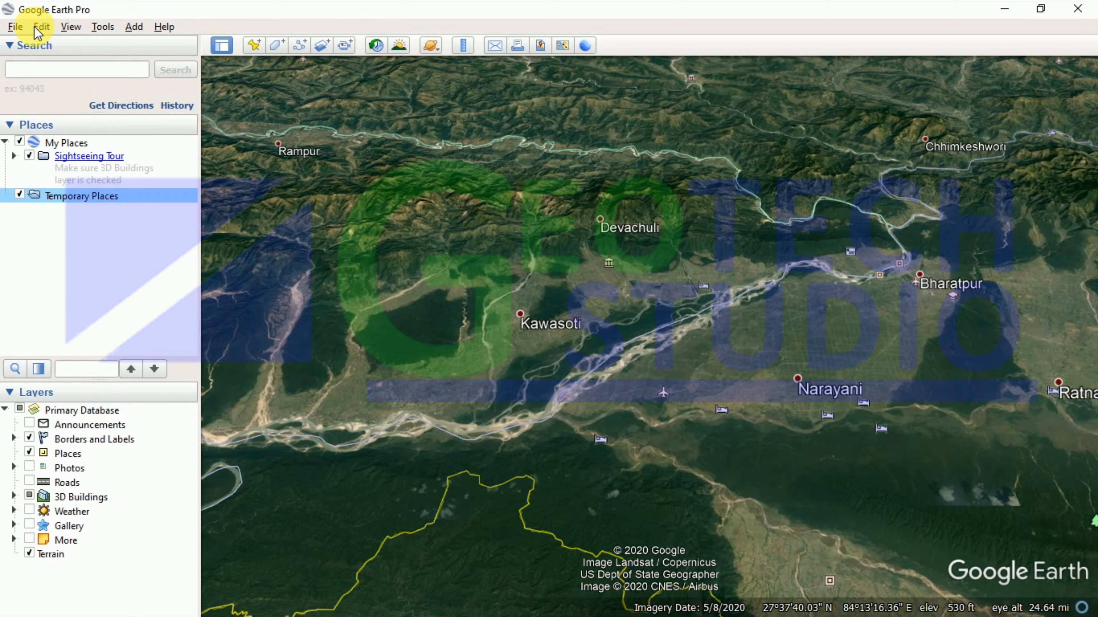
{"action": "left_click", "coordinate": [16, 26]}
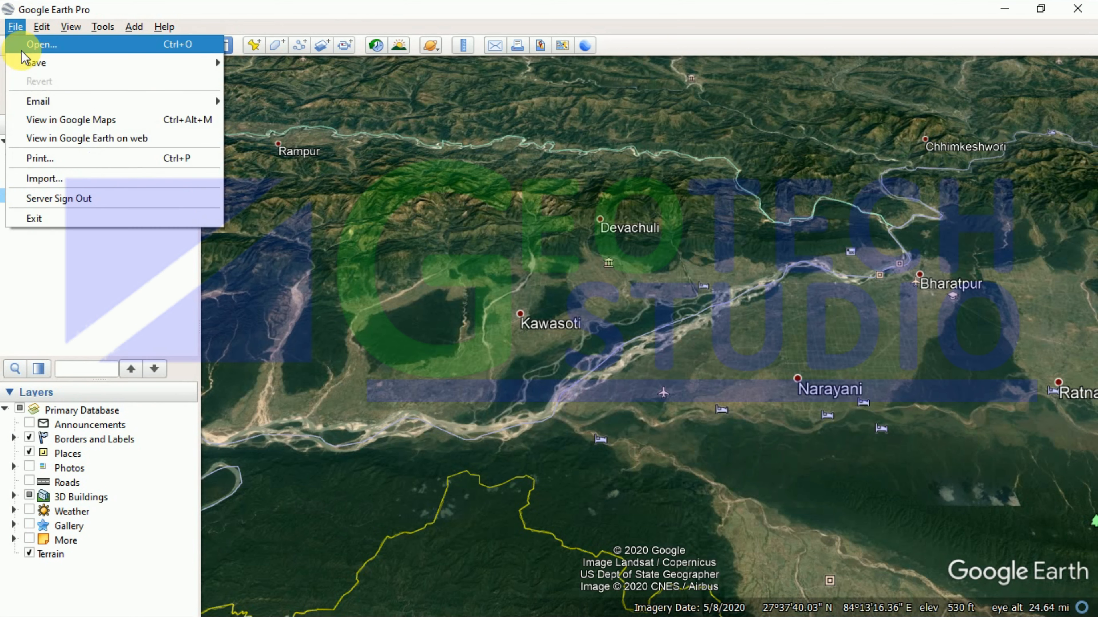
{"action": "left_click", "coordinate": [26, 41]}
{"action": "left_click", "coordinate": [287, 182]}
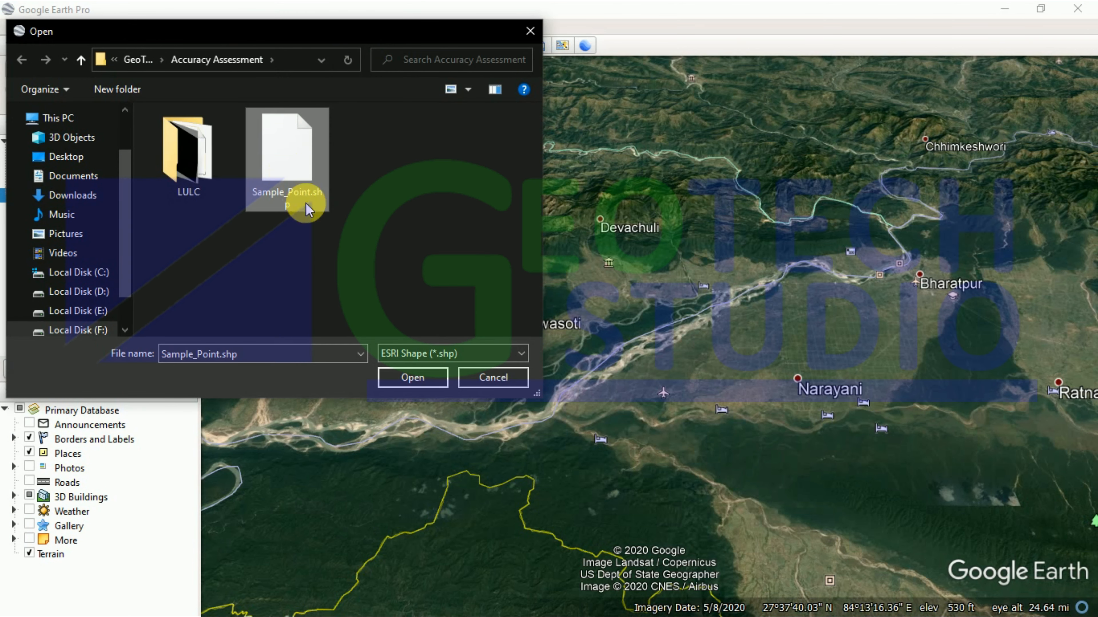
{"action": "left_click", "coordinate": [416, 383]}
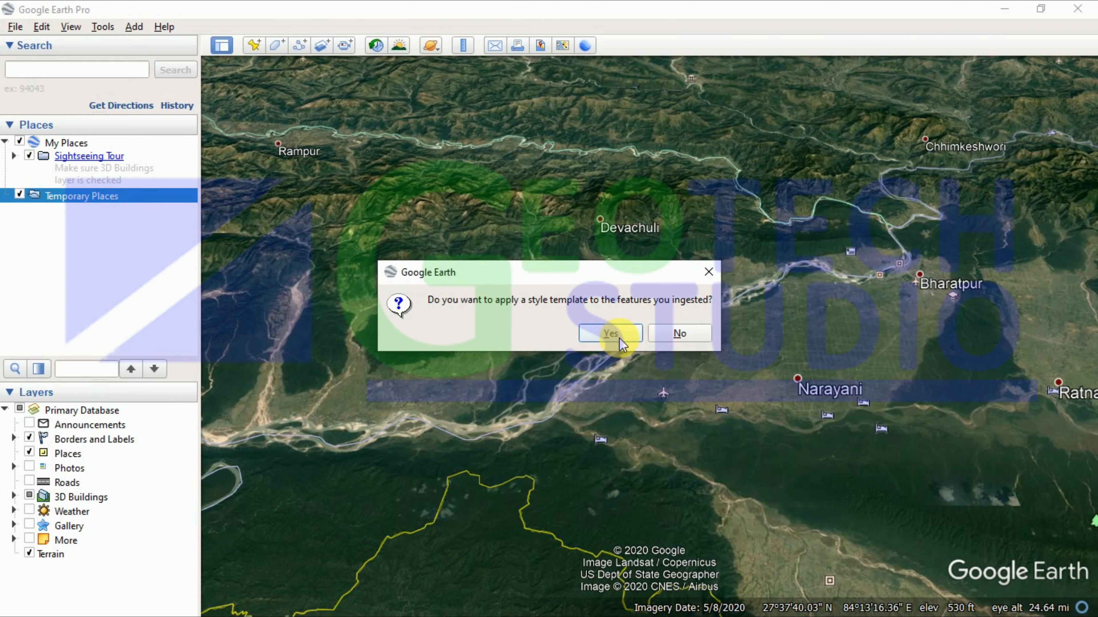
Step: Style the imported points with Id as the name field, without saving the template
{"action": "left_click", "coordinate": [610, 336]}
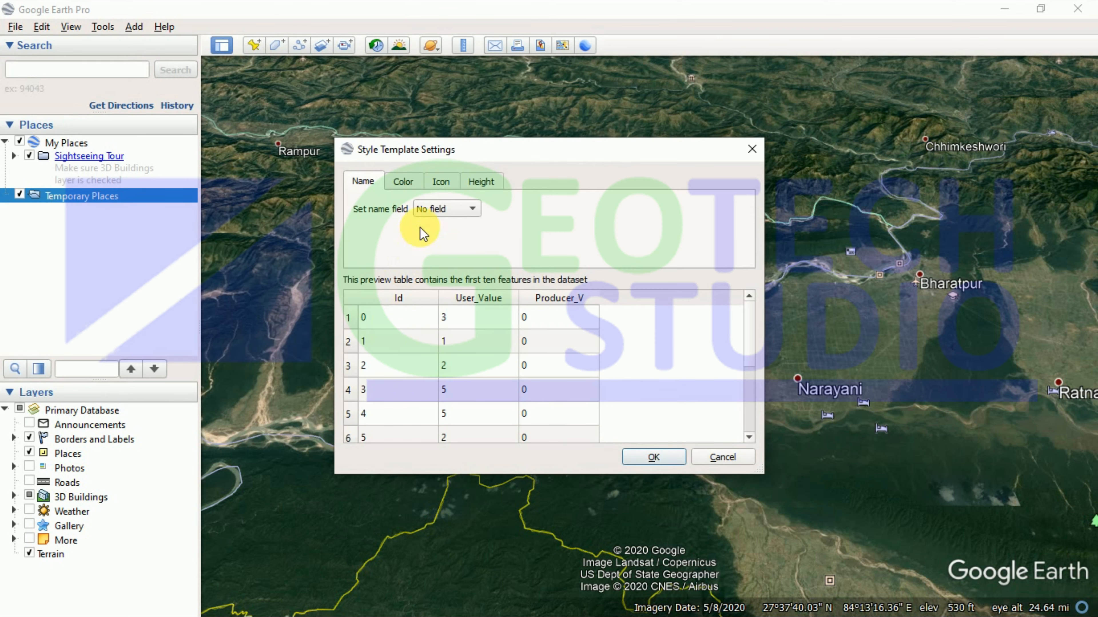
{"action": "left_click", "coordinate": [437, 209]}
{"action": "left_click", "coordinate": [433, 226]}
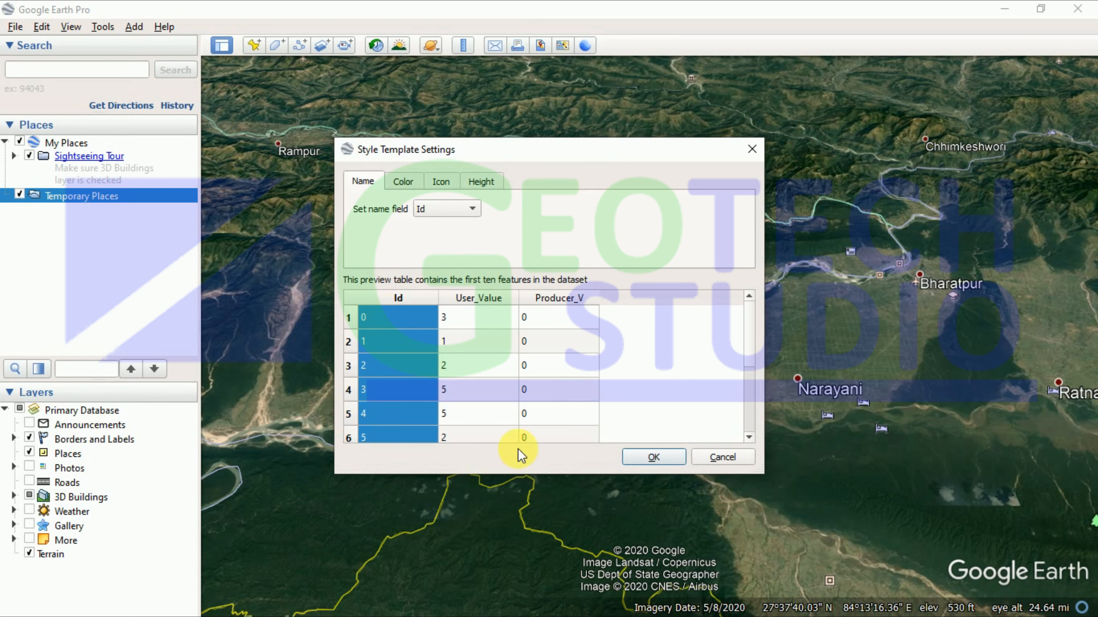
{"action": "left_click", "coordinate": [653, 458]}
{"action": "left_click", "coordinate": [498, 380]}
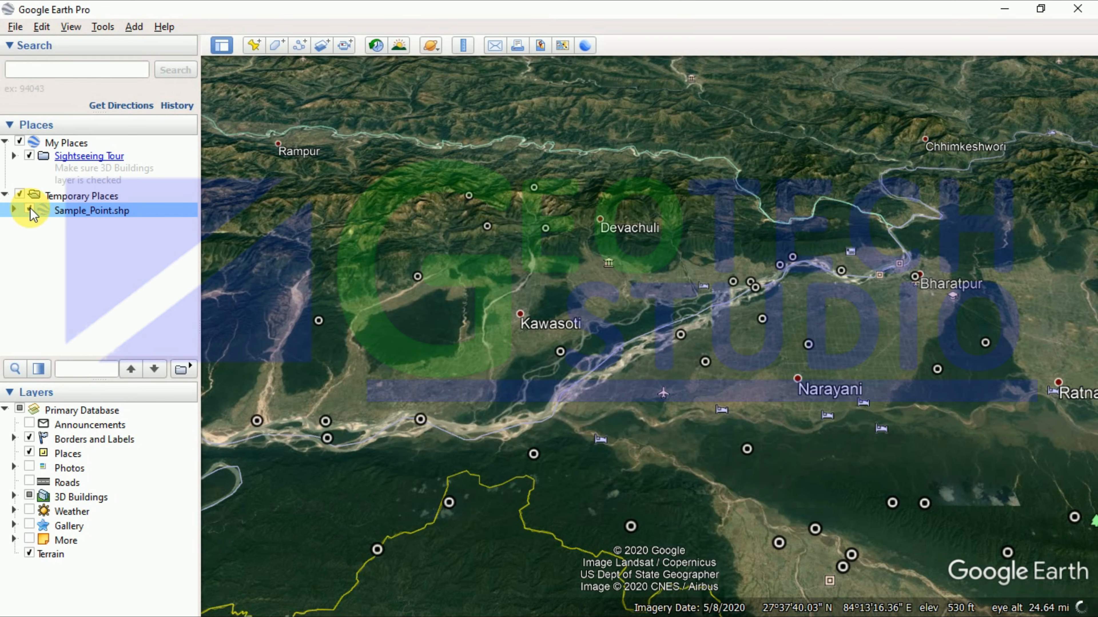
Step: Fly in close on sample point 1 to inspect its ground cover, then minimize Google Earth
{"action": "scroll", "coordinate": [622, 385], "scroll_direction": "up", "scroll_amount": 2}
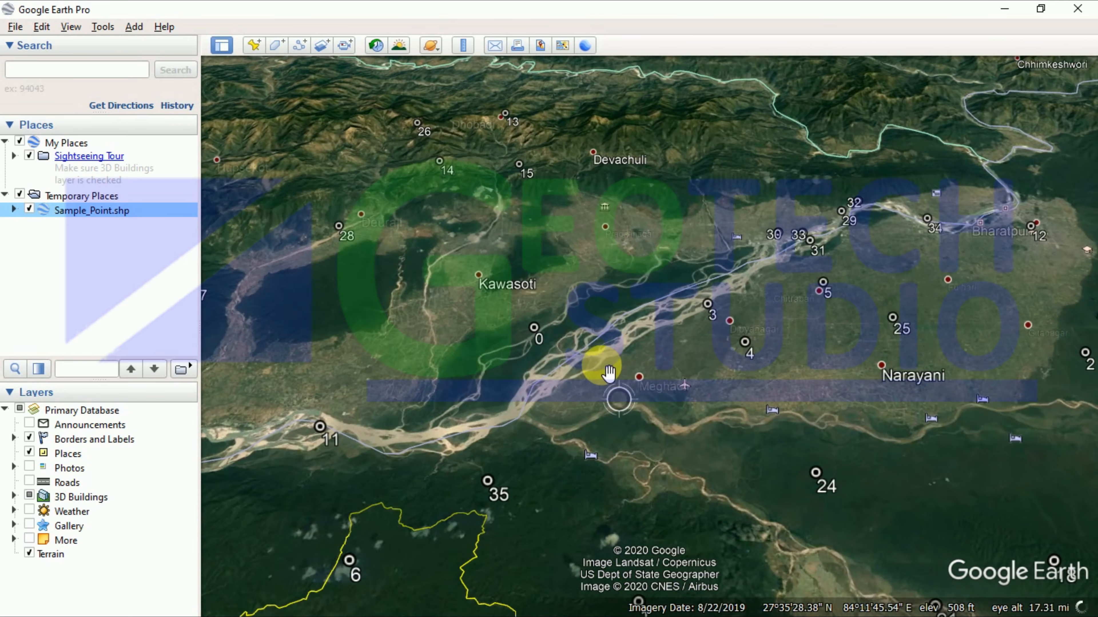
{"action": "scroll", "coordinate": [608, 368], "scroll_direction": "down", "scroll_amount": 3}
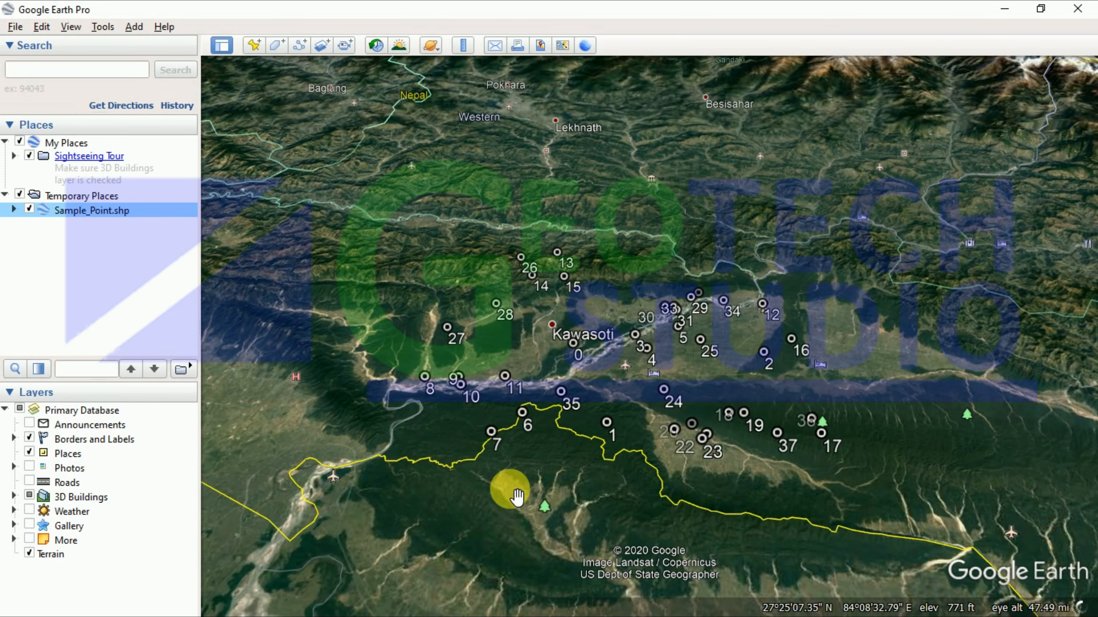
{"action": "scroll", "coordinate": [605, 433], "scroll_direction": "up", "scroll_amount": 3}
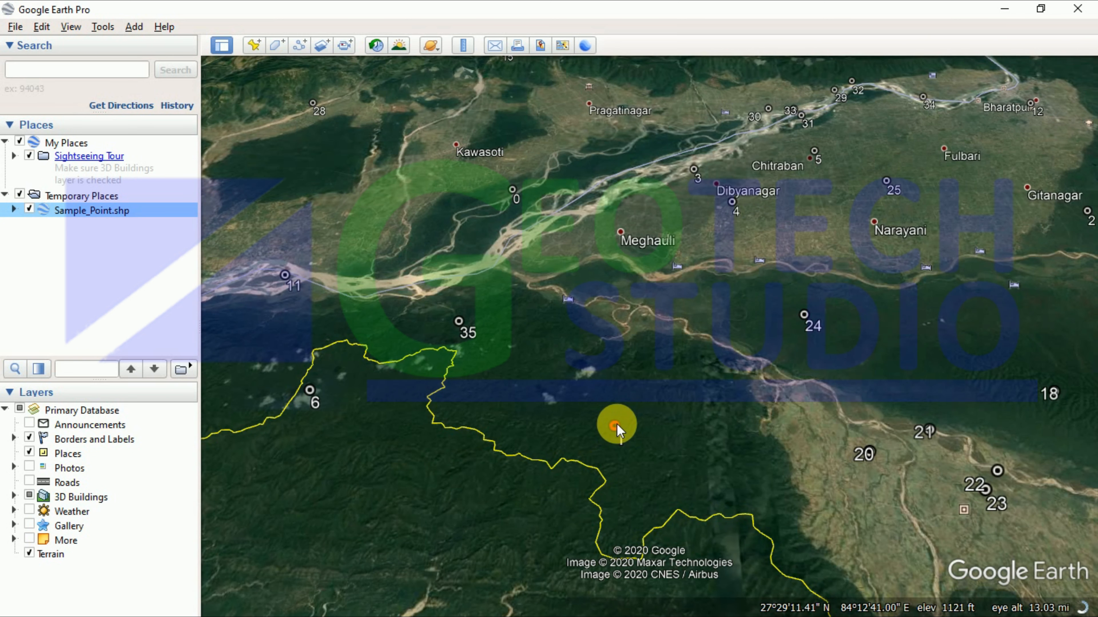
{"action": "left_click", "coordinate": [616, 425]}
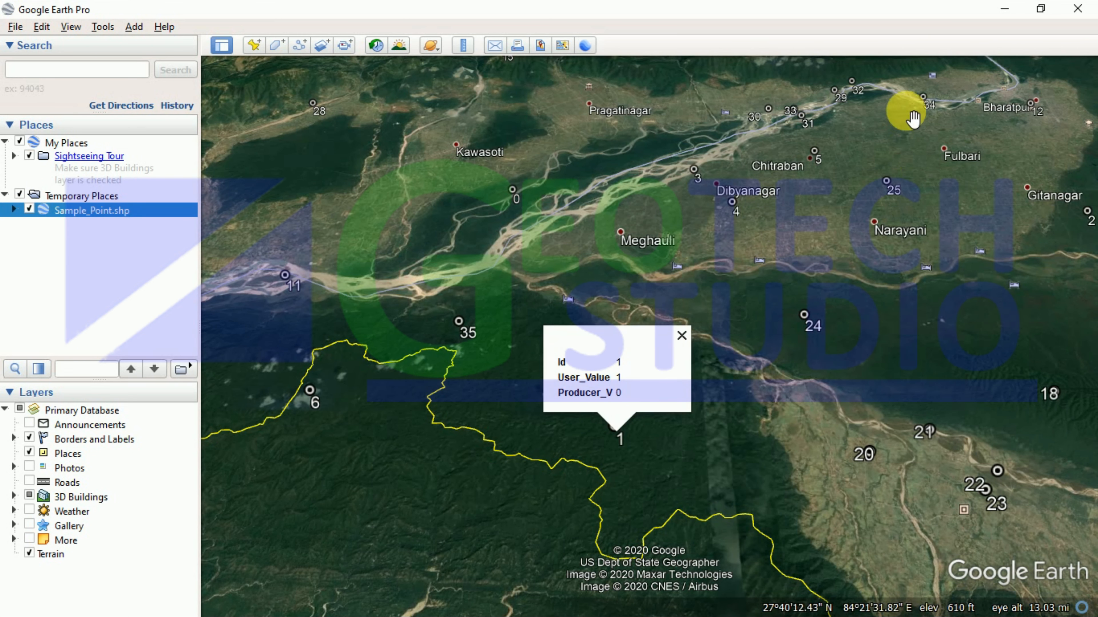
{"action": "double_click", "coordinate": [626, 456]}
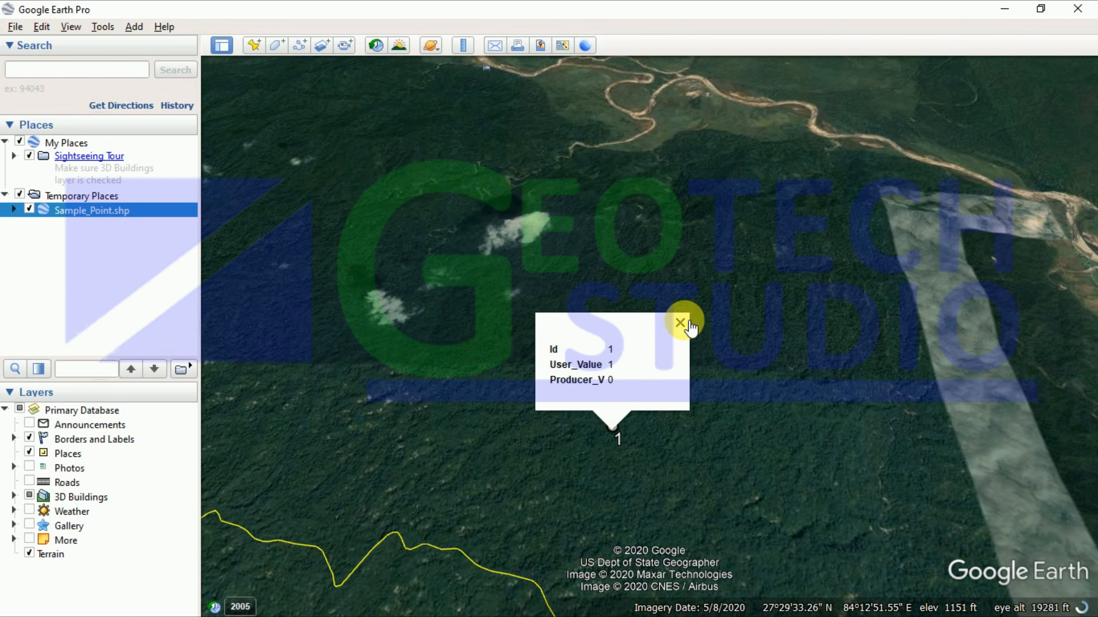
{"action": "left_click", "coordinate": [688, 324]}
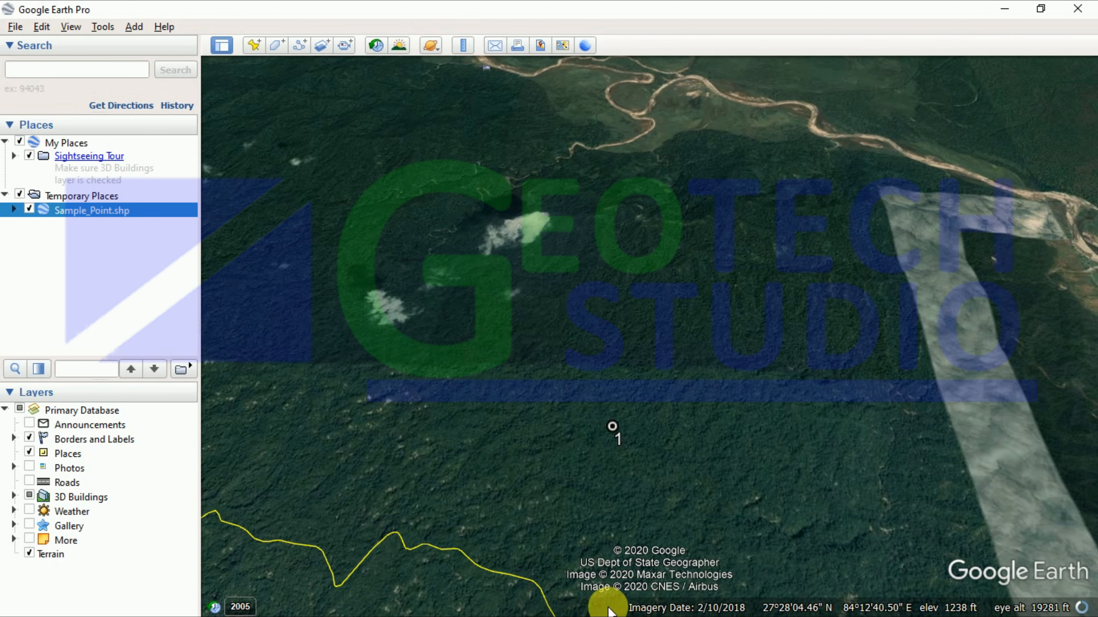
{"action": "left_click", "coordinate": [1006, 9]}
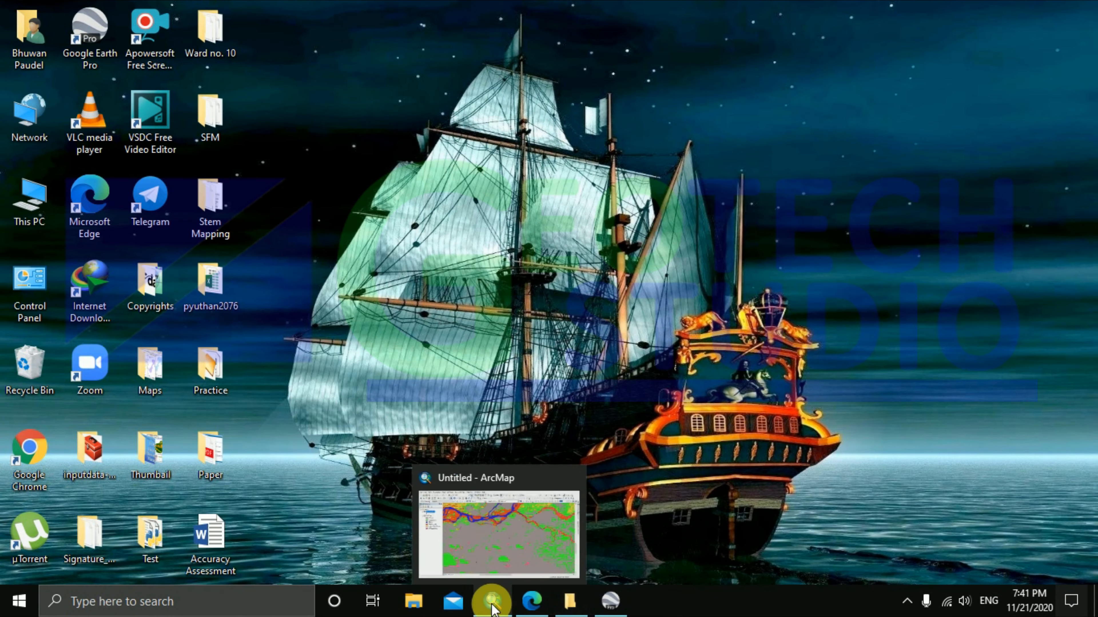
Step: Start an editing session on the Sample_Point layer
{"action": "left_click", "coordinate": [492, 609]}
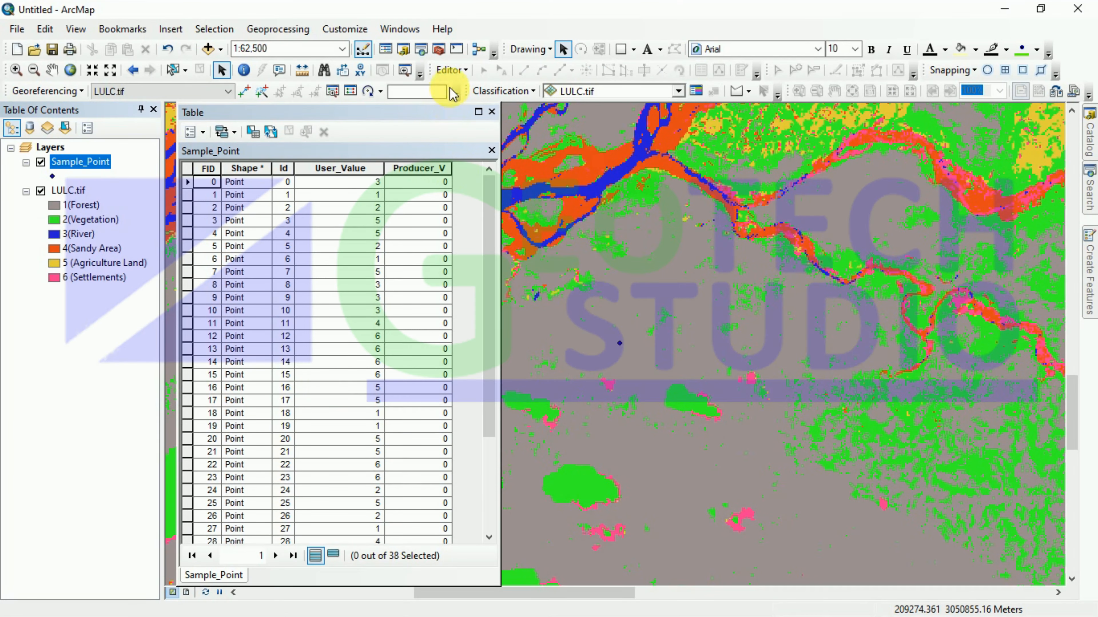
{"action": "left_click", "coordinate": [451, 70]}
{"action": "left_click", "coordinate": [469, 86]}
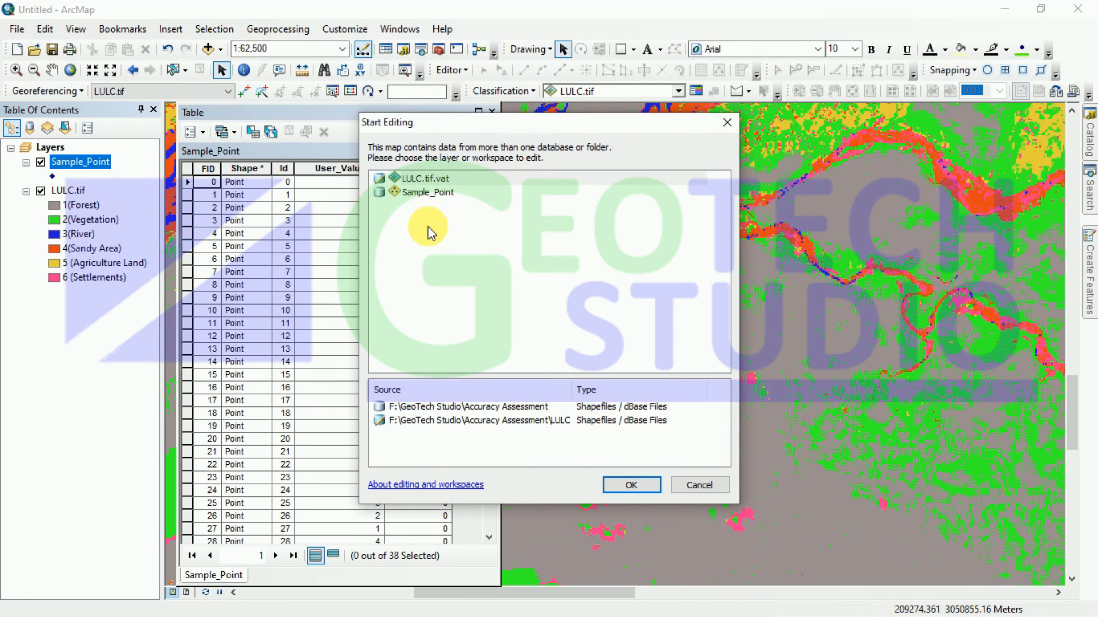
{"action": "left_click", "coordinate": [428, 193]}
{"action": "left_click", "coordinate": [637, 493]}
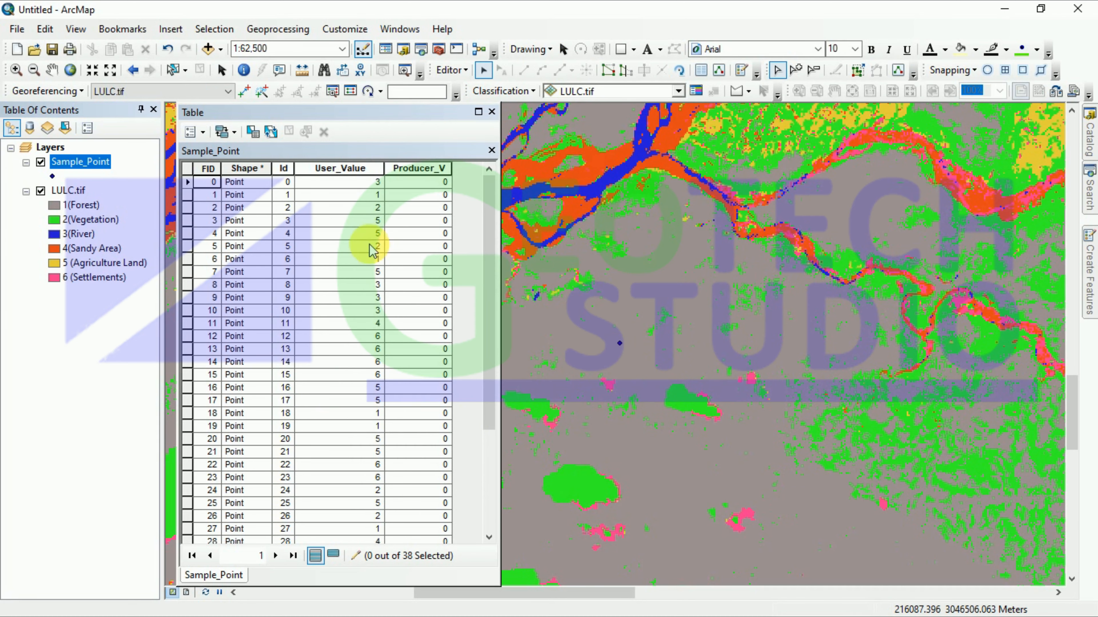
Step: Set Producer_V to 1 for FID 1, then minimize ArcMap
{"action": "left_click", "coordinate": [189, 195]}
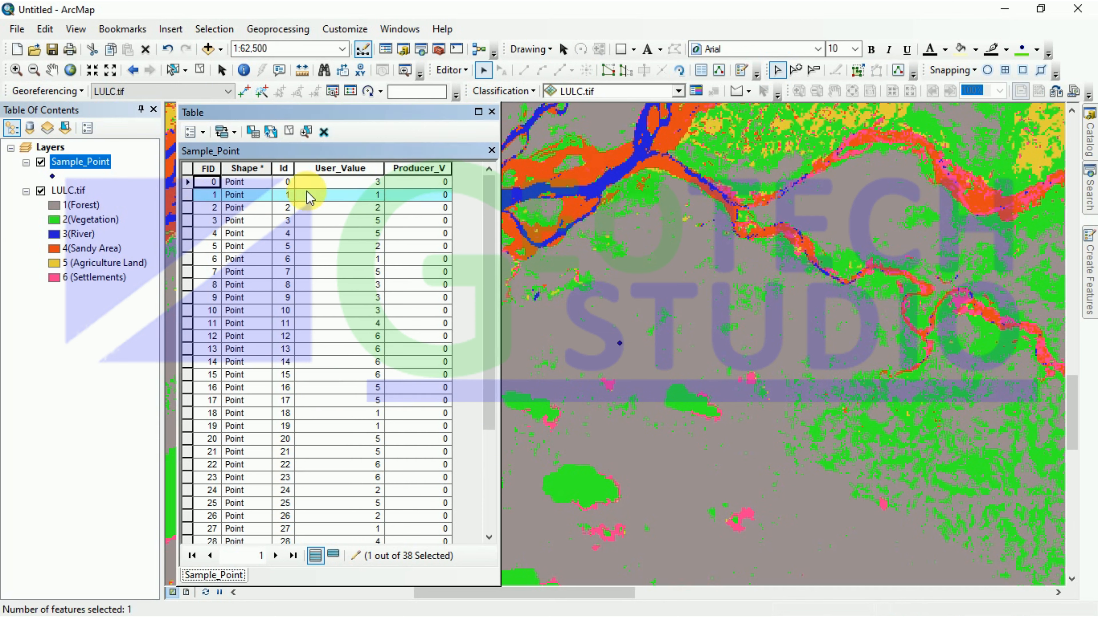
{"action": "right_click", "coordinate": [191, 199]}
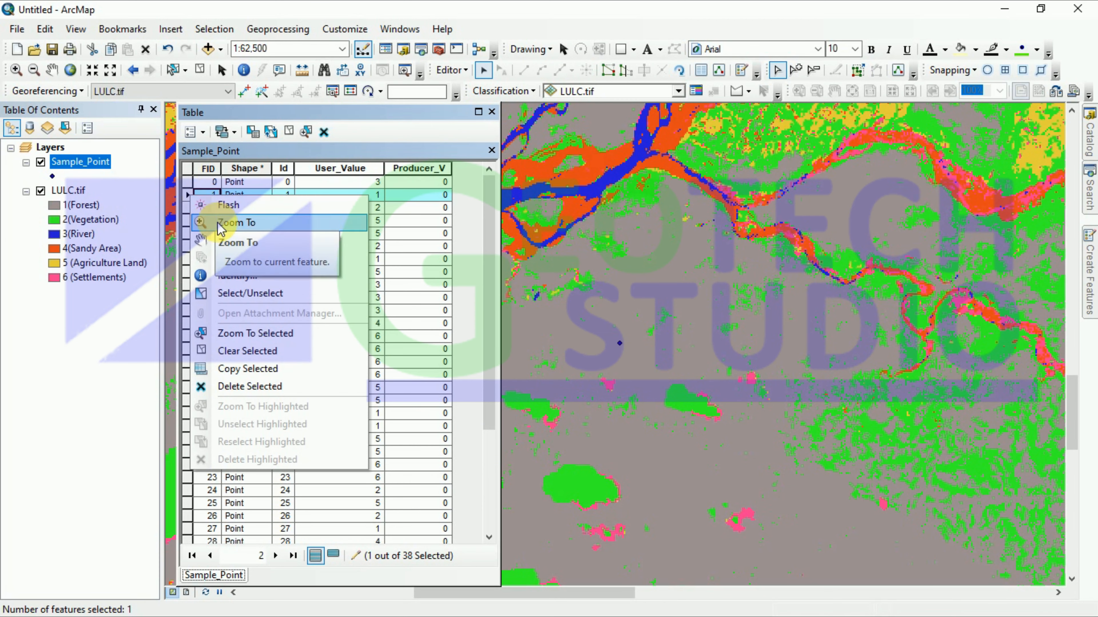
{"action": "left_click", "coordinate": [379, 198]}
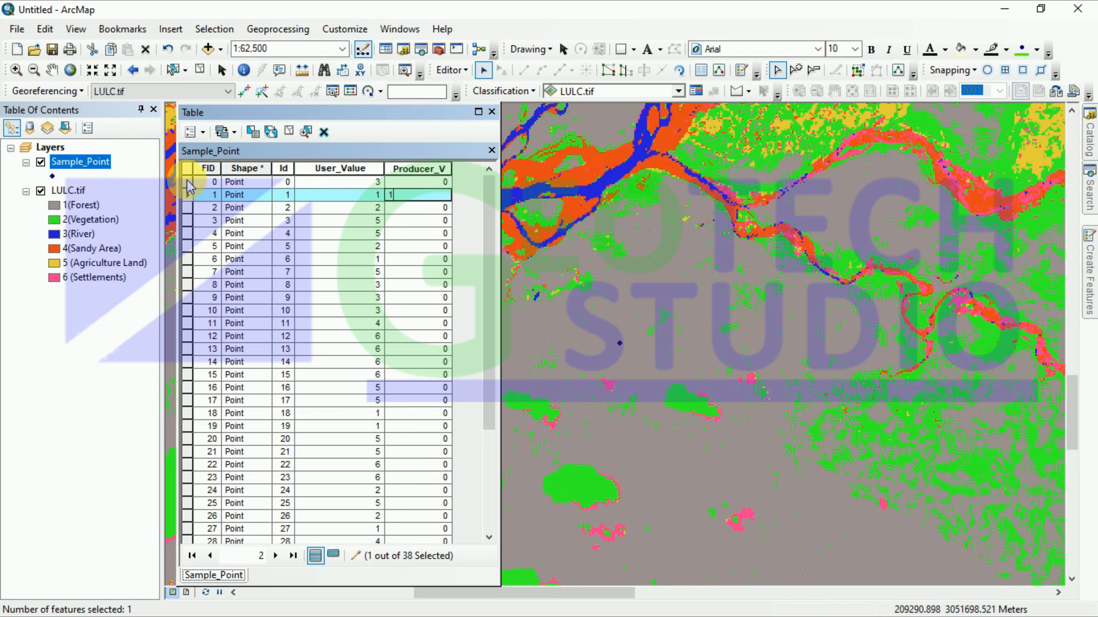
{"action": "left_click", "coordinate": [188, 182]}
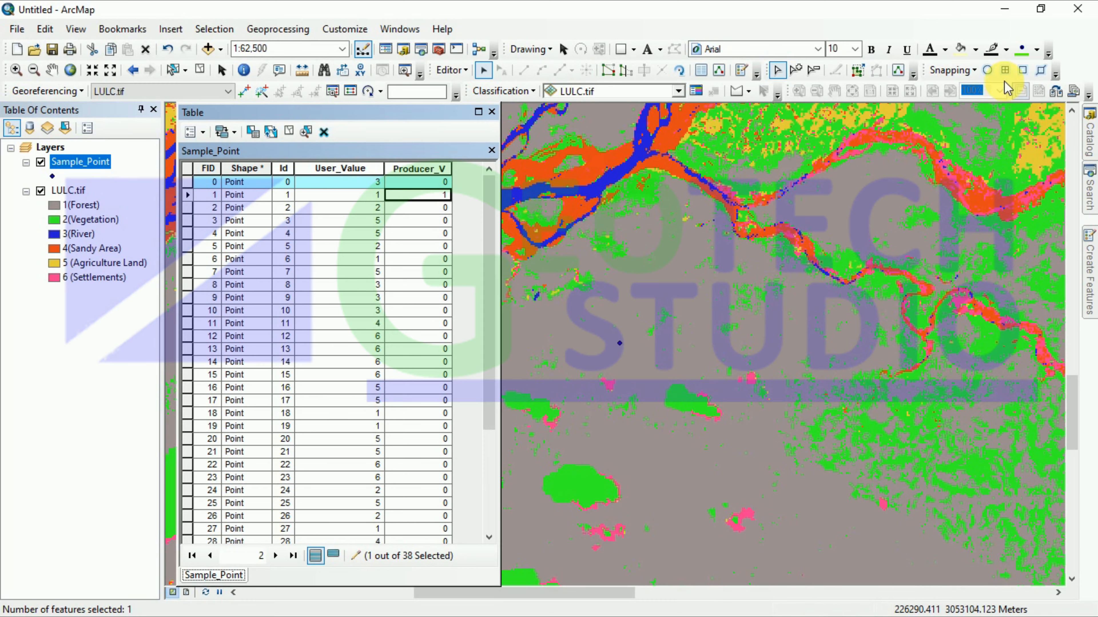
{"action": "left_click", "coordinate": [1002, 9]}
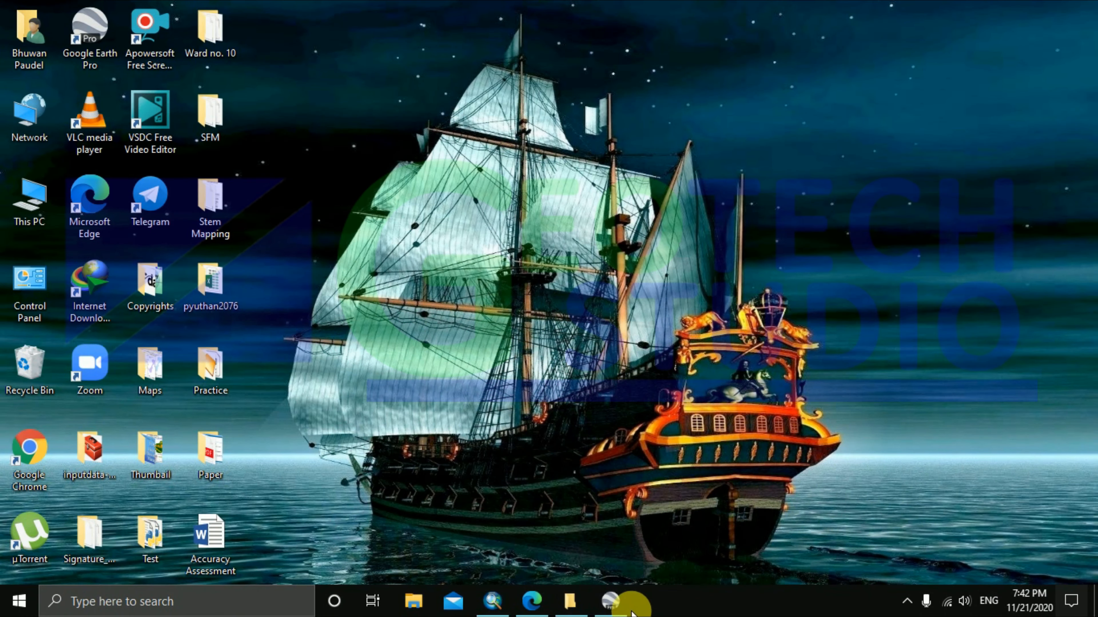
Step: Zoom in on sample point 0 to confirm it sits on the sandy riverbed
{"action": "left_click", "coordinate": [622, 601]}
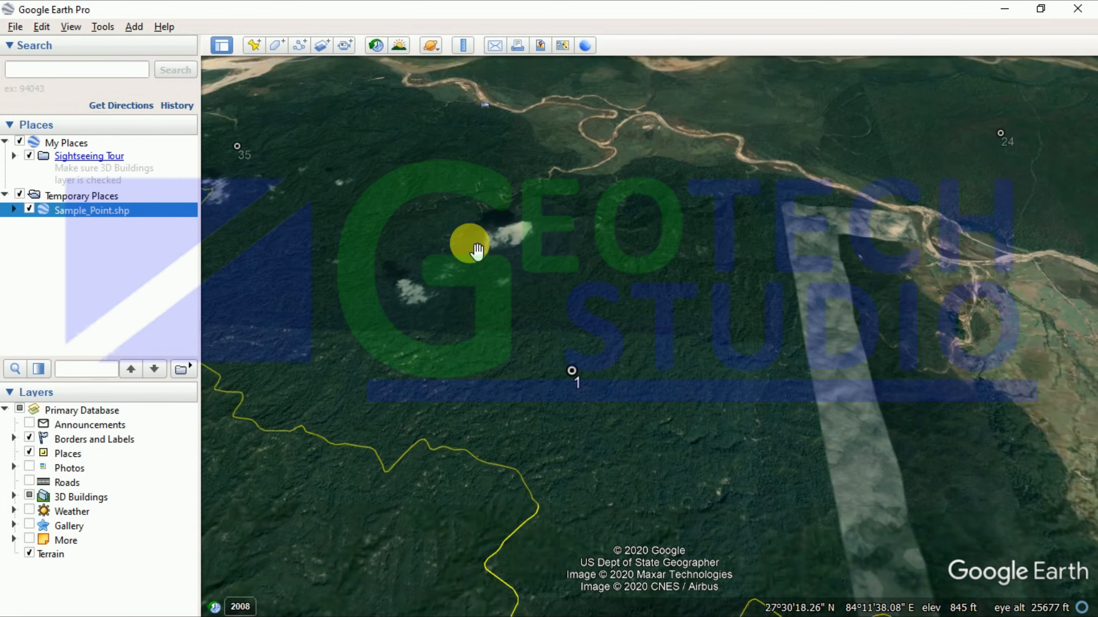
{"action": "scroll", "coordinate": [478, 251], "scroll_direction": "down", "scroll_amount": 5}
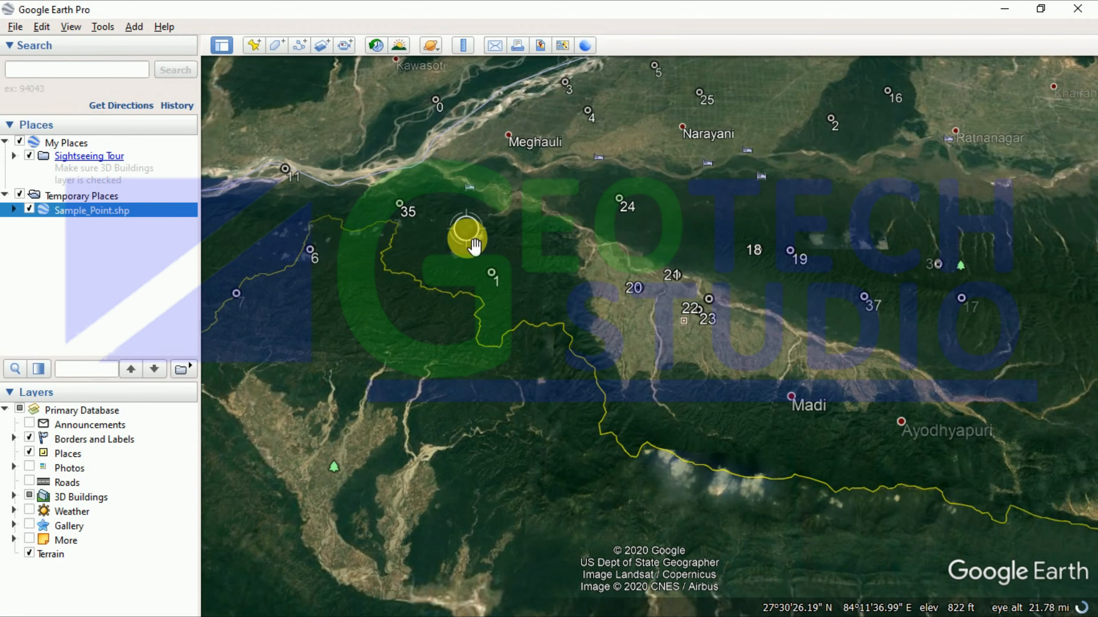
{"action": "scroll", "coordinate": [474, 245], "scroll_direction": "down", "scroll_amount": 3}
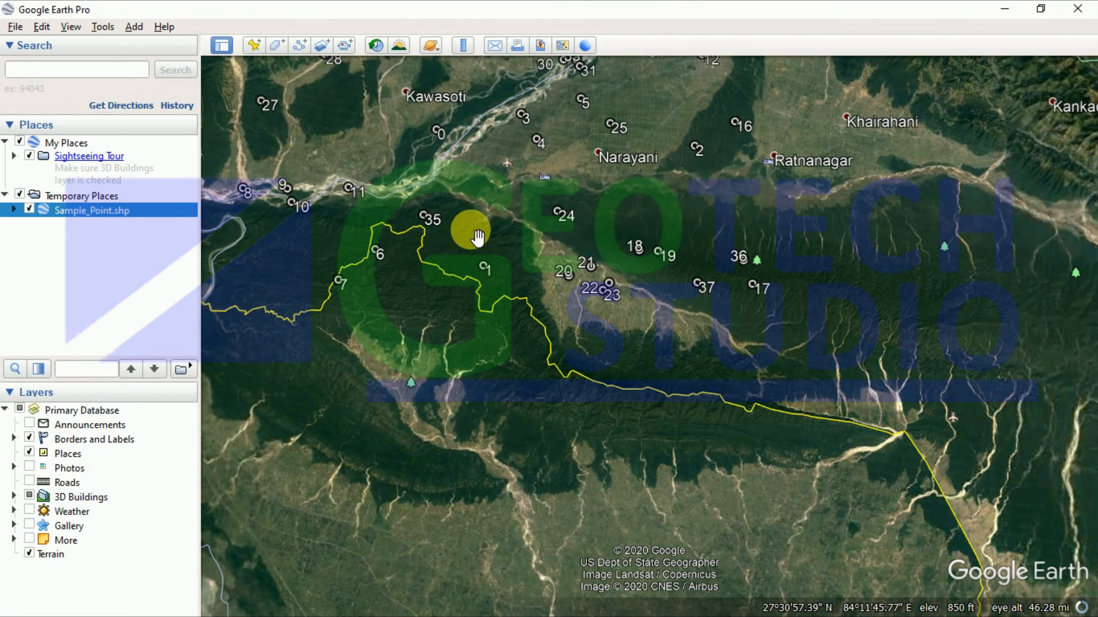
{"action": "scroll", "coordinate": [478, 237], "scroll_direction": "down", "scroll_amount": 3}
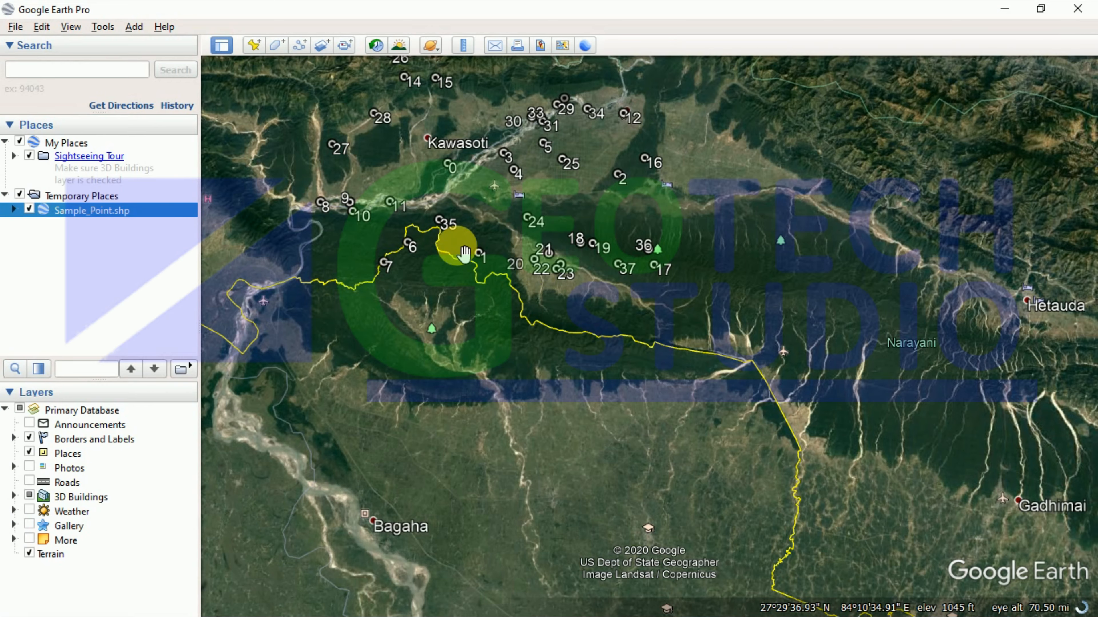
{"action": "scroll", "coordinate": [465, 254], "scroll_direction": "down", "scroll_amount": 2}
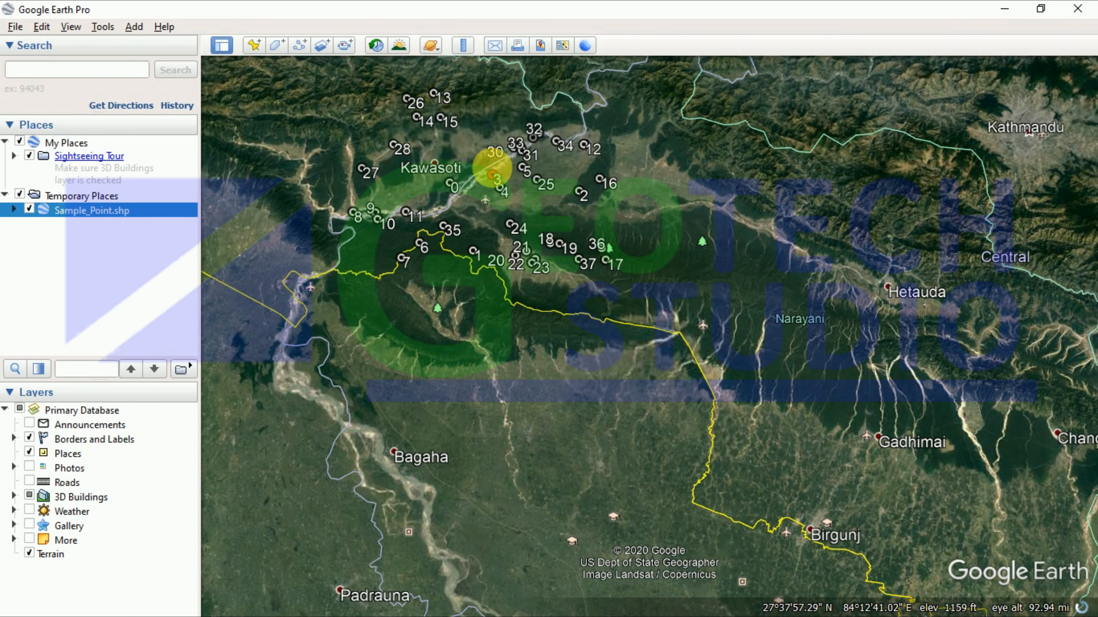
{"action": "scroll", "coordinate": [600, 184], "scroll_direction": "up", "scroll_amount": 2}
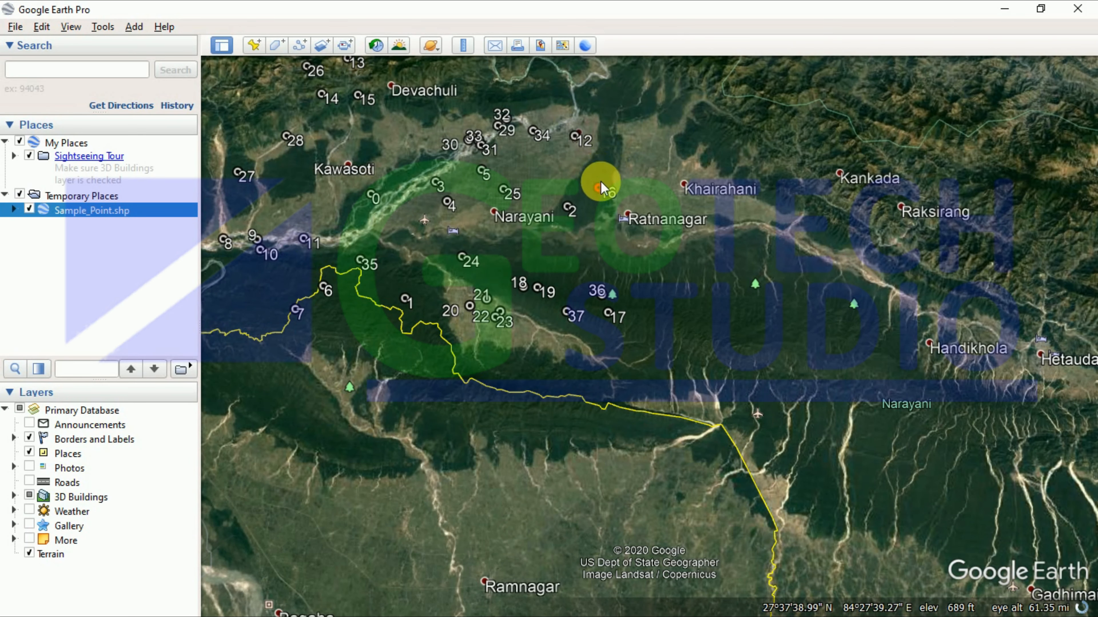
{"action": "scroll", "coordinate": [375, 202], "scroll_direction": "up", "scroll_amount": 5}
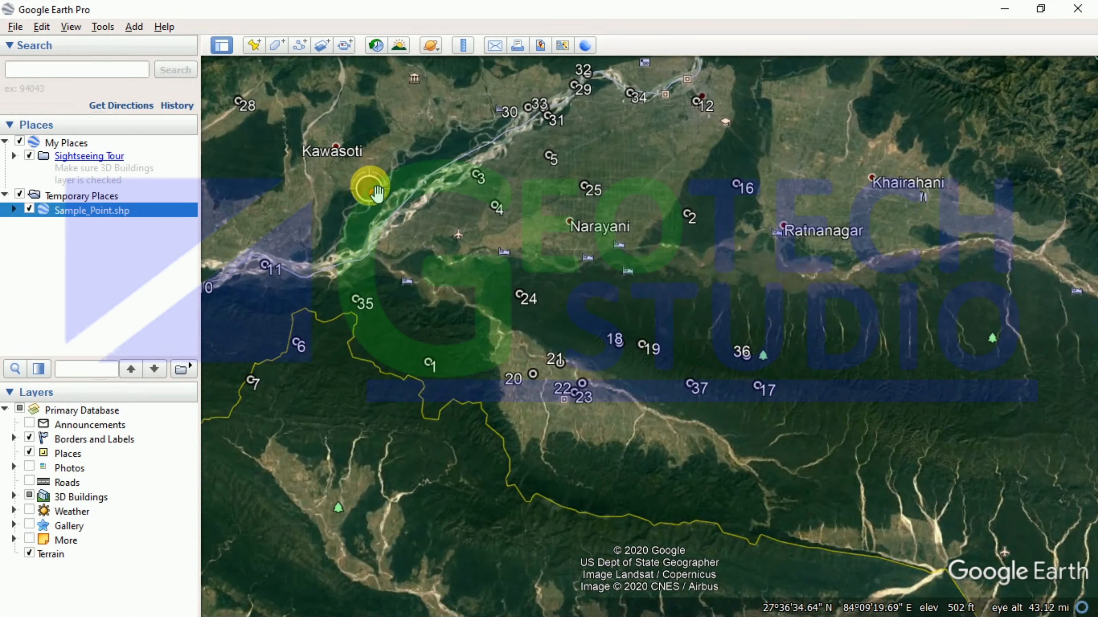
{"action": "scroll", "coordinate": [396, 258], "scroll_direction": "up", "scroll_amount": 4}
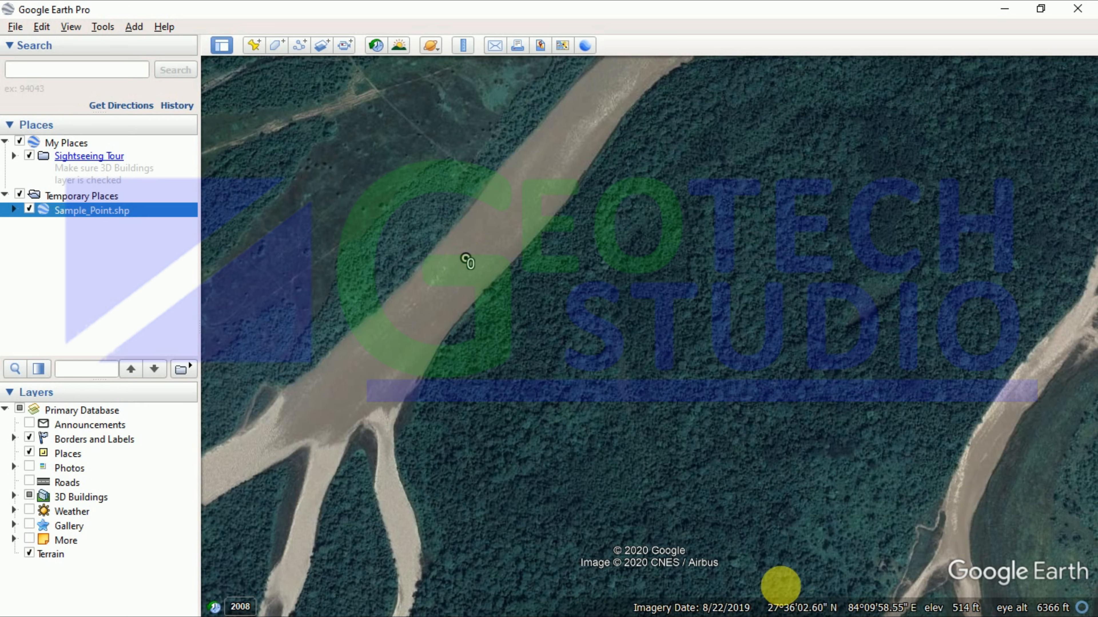
{"action": "left_click", "coordinate": [1002, 17]}
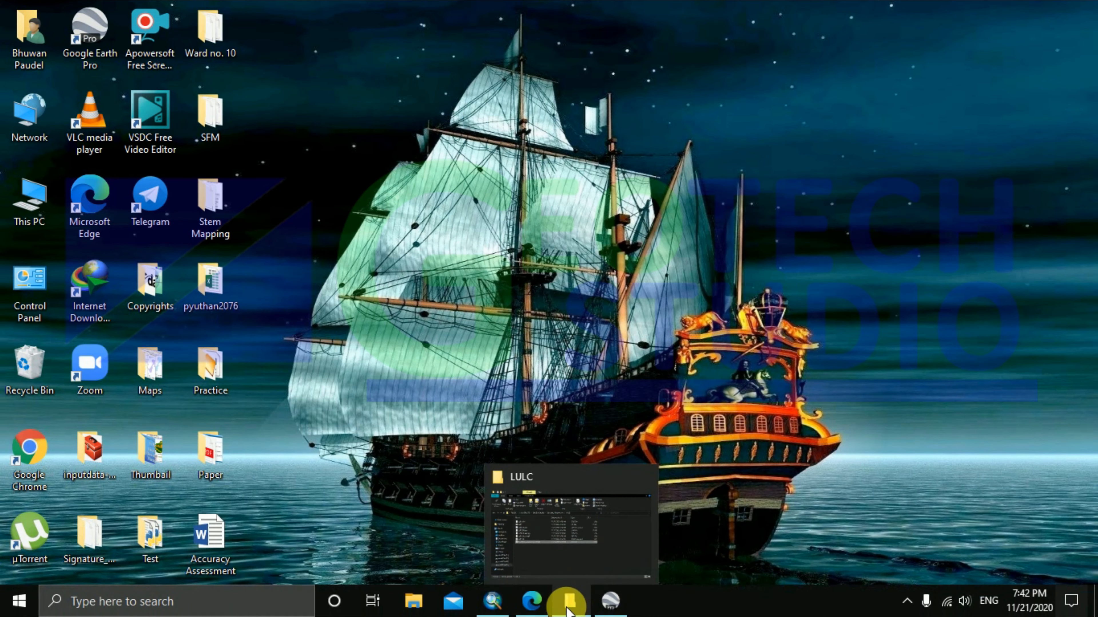
Step: Enter Producer_V 3 for point 0 and zoom the map to sample point 2
{"action": "left_click", "coordinate": [493, 560]}
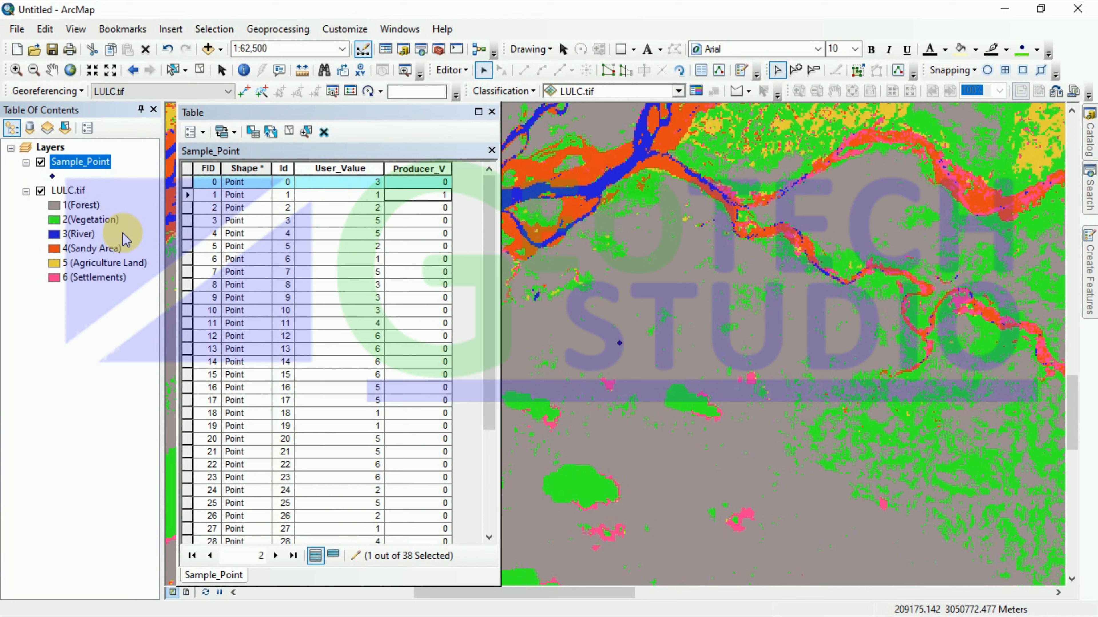
{"action": "left_click", "coordinate": [418, 182]}
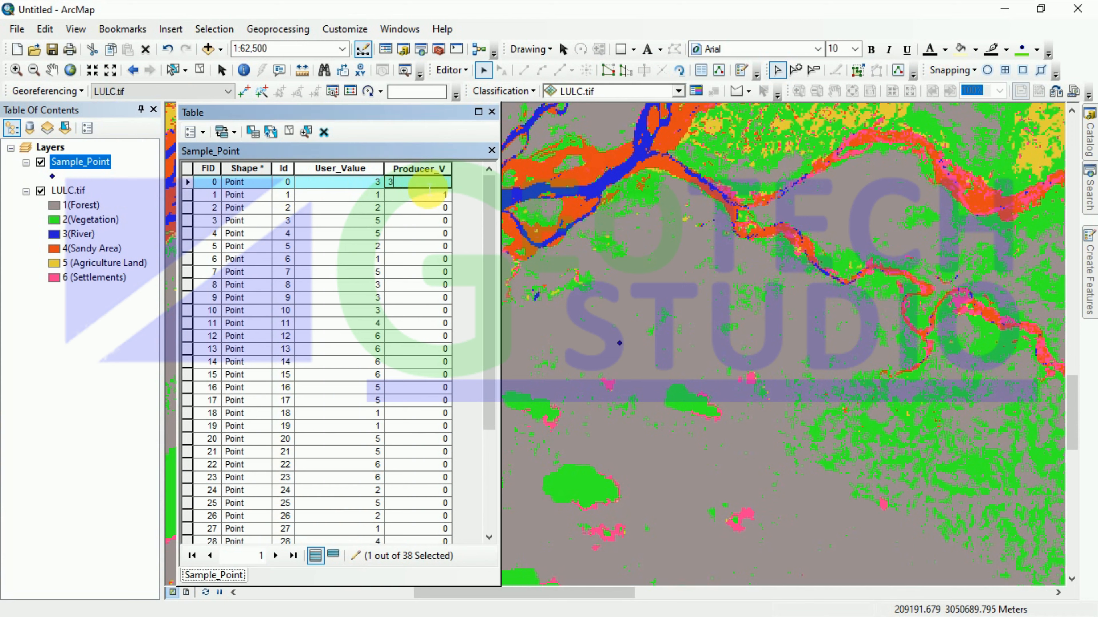
{"action": "left_click", "coordinate": [189, 208]}
{"action": "right_click", "coordinate": [189, 209]}
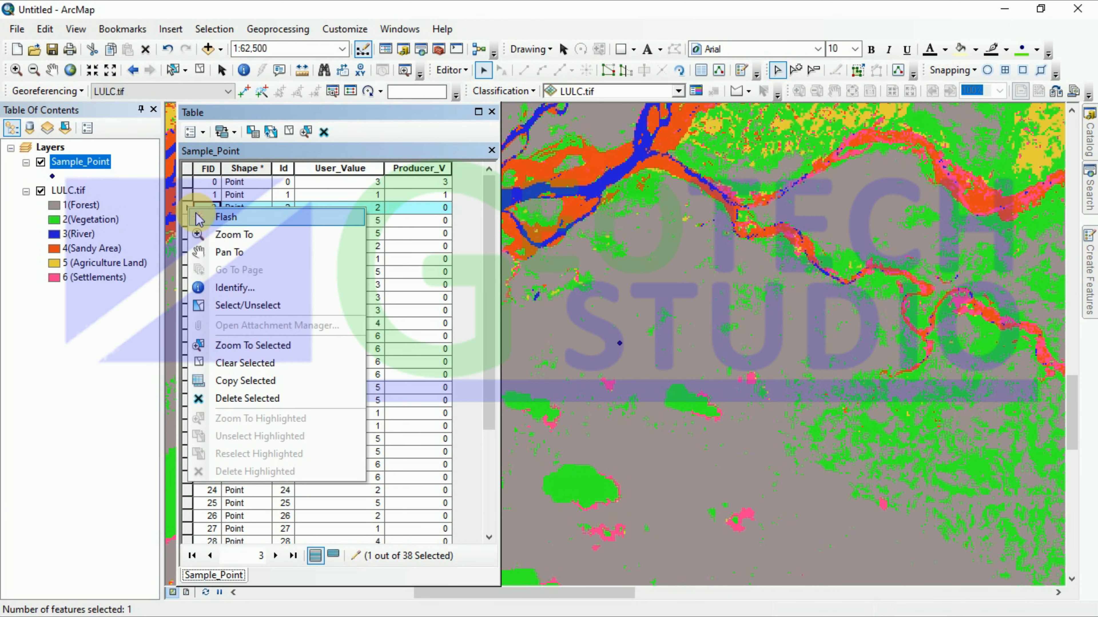
{"action": "left_click", "coordinate": [233, 235]}
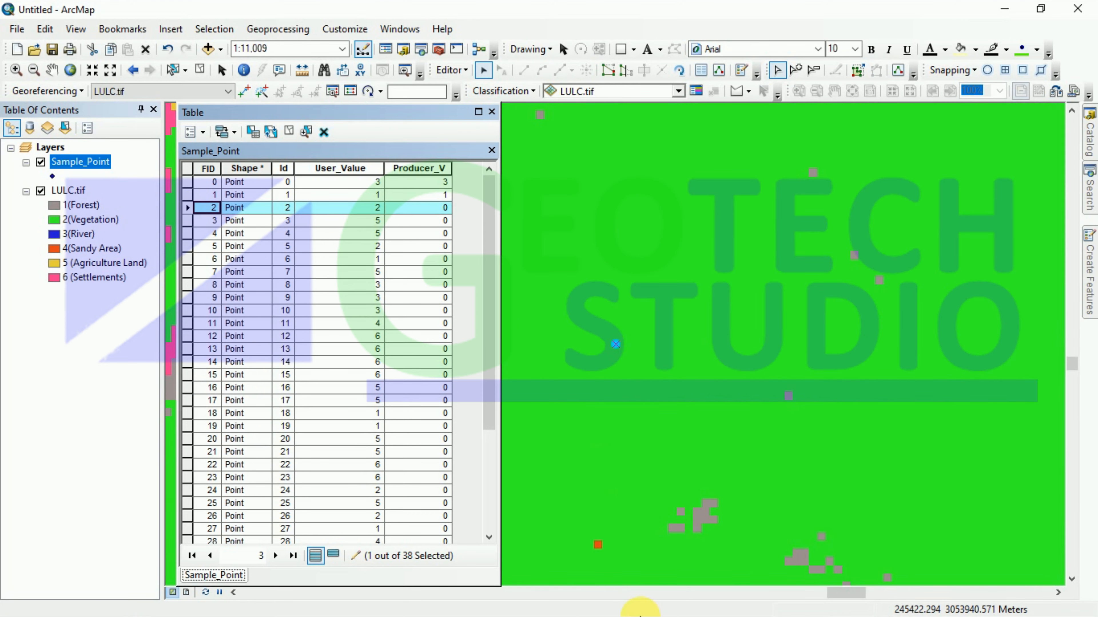
Step: Minimize ArcMap and switch to Google Earth Pro
{"action": "left_click", "coordinate": [1005, 13]}
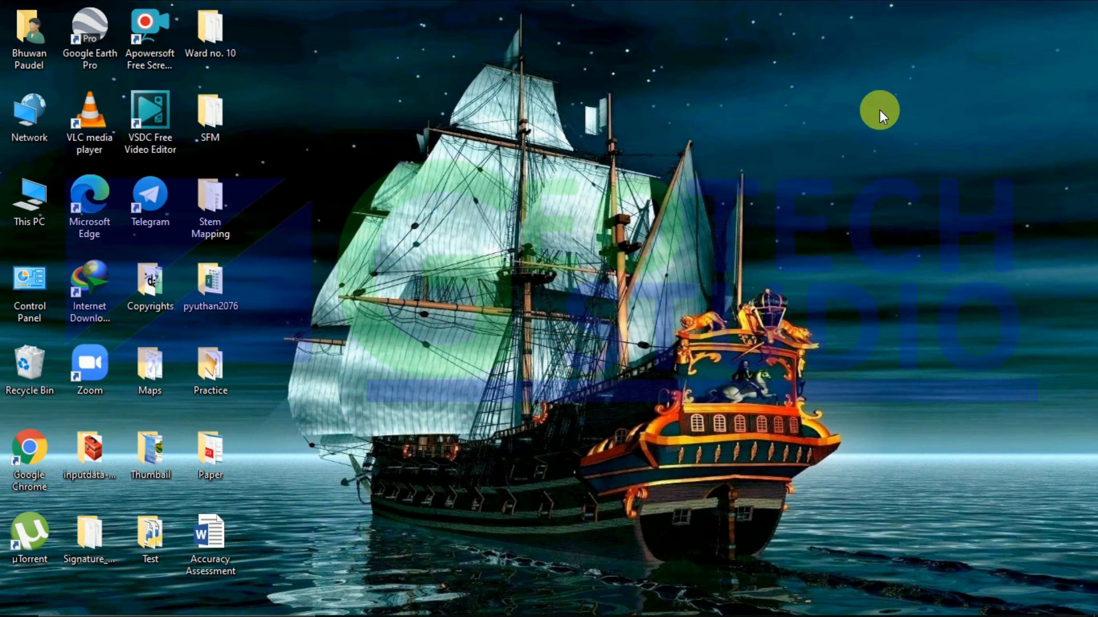
{"action": "left_click", "coordinate": [495, 603]}
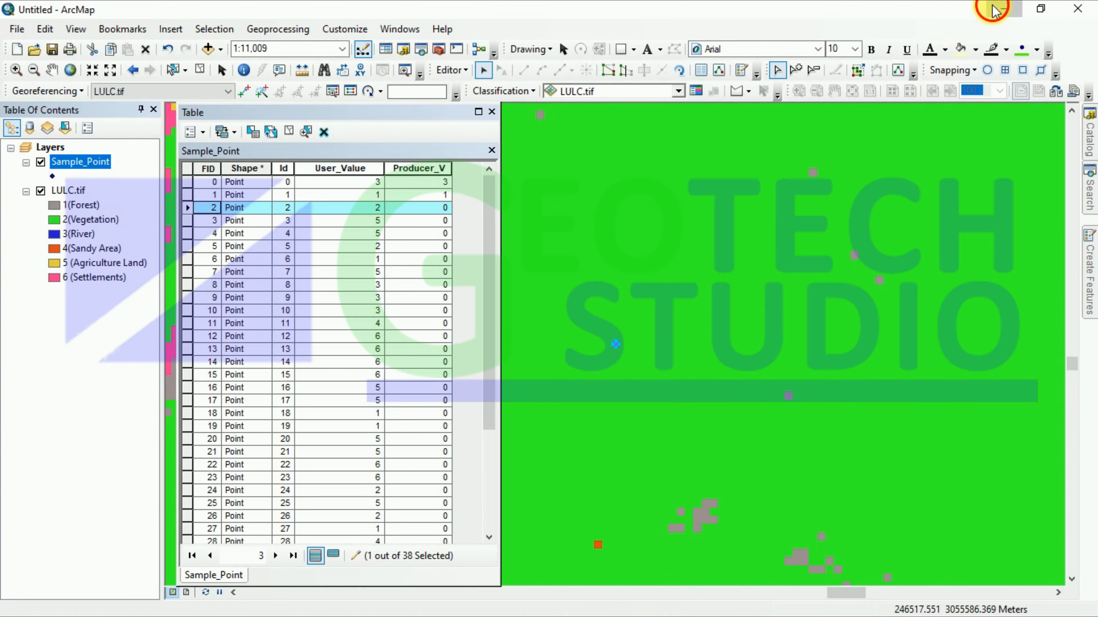
{"action": "left_click", "coordinate": [993, 10]}
{"action": "left_click", "coordinate": [608, 603]}
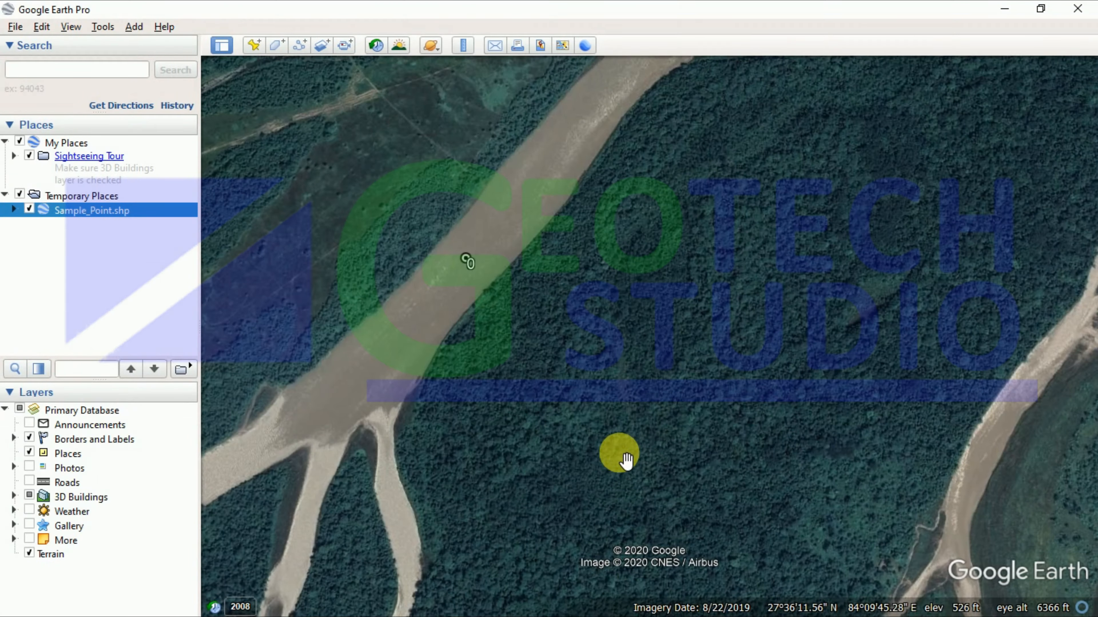
Step: Locate label 2 and zoom in closely to see the dense forest around it
{"action": "scroll", "coordinate": [619, 374], "scroll_direction": "down", "scroll_amount": 5}
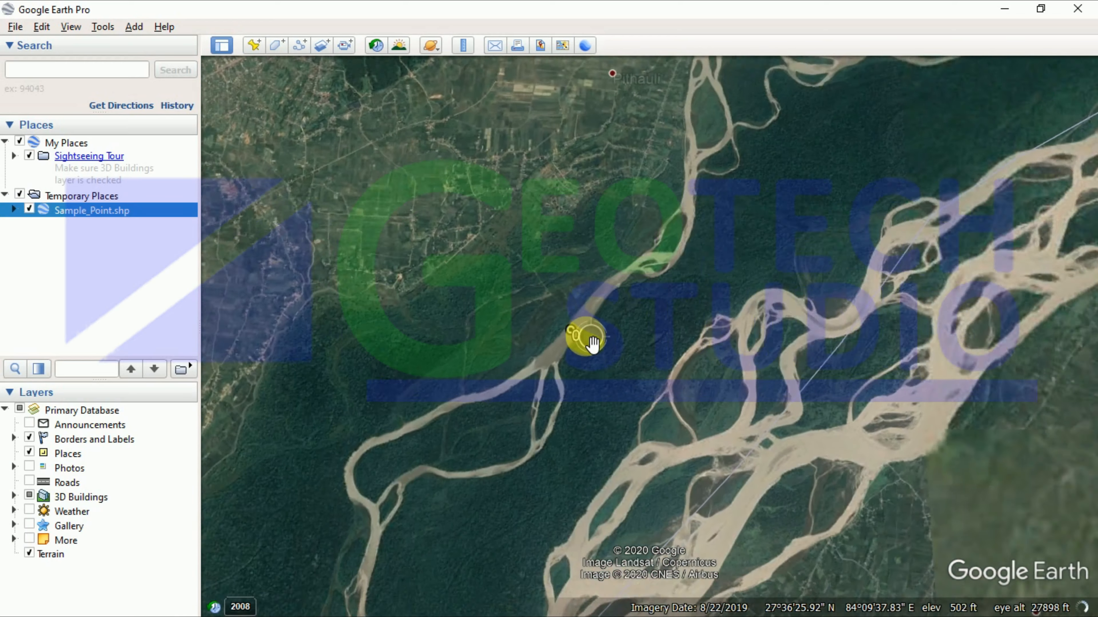
{"action": "scroll", "coordinate": [592, 344], "scroll_direction": "down", "scroll_amount": 5}
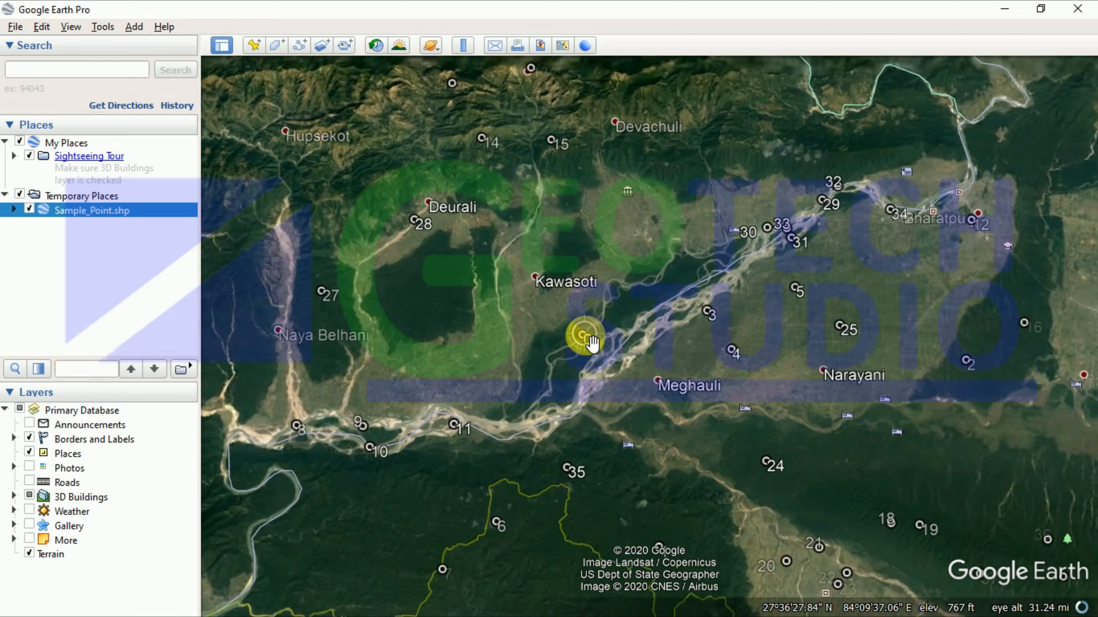
{"action": "scroll", "coordinate": [587, 340], "scroll_direction": "down", "scroll_amount": 5}
{"action": "scroll", "coordinate": [778, 361], "scroll_direction": "up", "scroll_amount": 3}
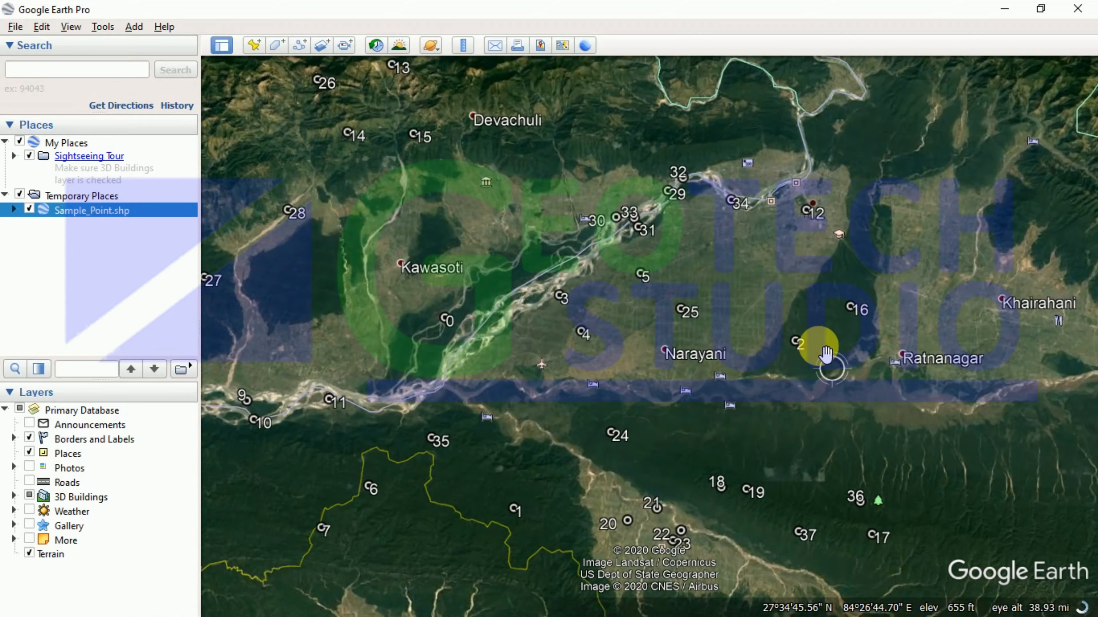
{"action": "scroll", "coordinate": [825, 355], "scroll_direction": "up", "scroll_amount": 8}
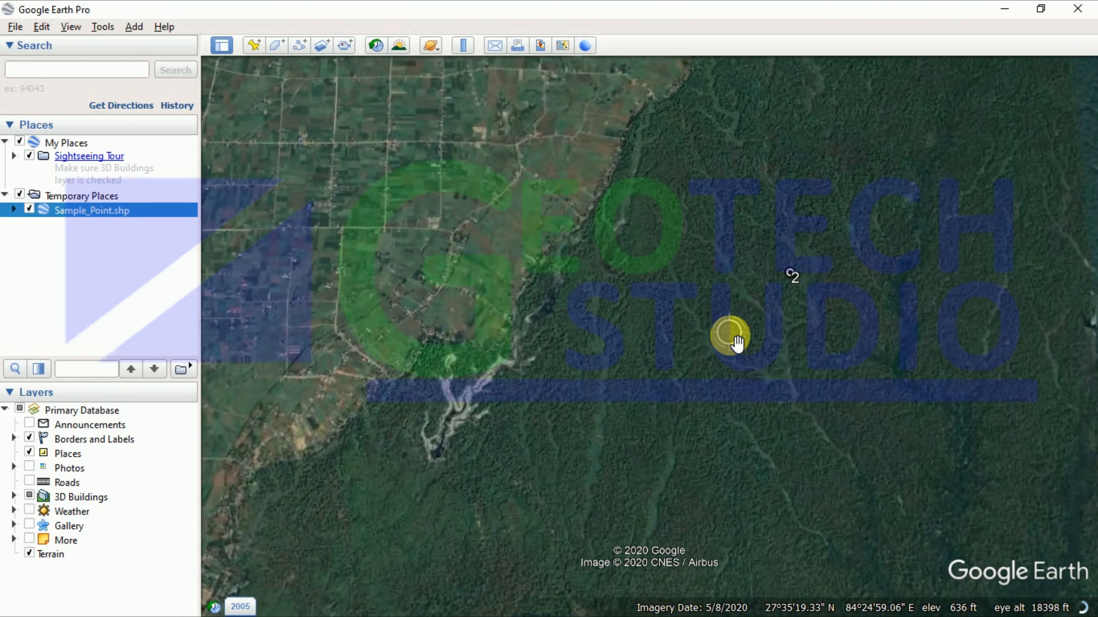
{"action": "scroll", "coordinate": [737, 342], "scroll_direction": "up", "scroll_amount": 2}
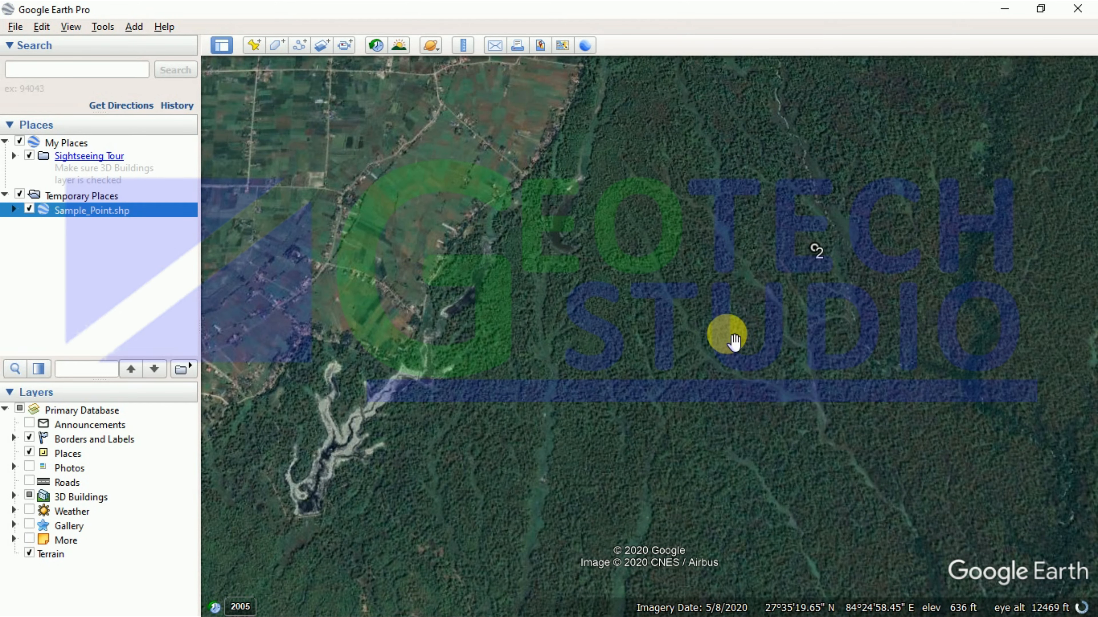
{"action": "scroll", "coordinate": [734, 342], "scroll_direction": "up", "scroll_amount": 2}
{"action": "scroll", "coordinate": [847, 221], "scroll_direction": "up", "scroll_amount": 3}
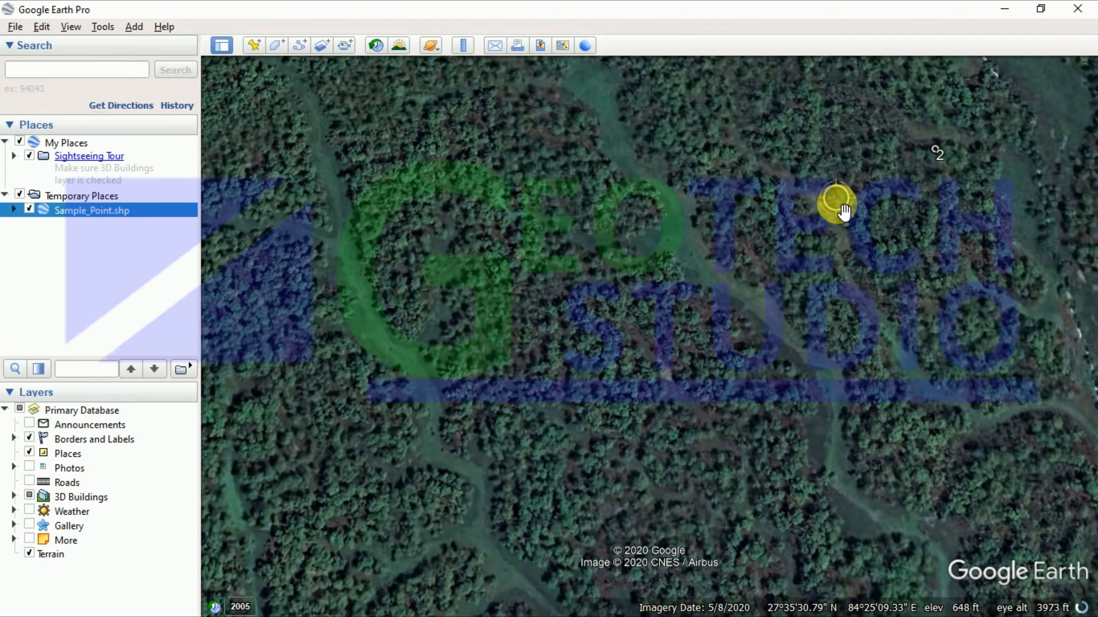
{"action": "scroll", "coordinate": [834, 211], "scroll_direction": "up", "scroll_amount": 2}
{"action": "scroll", "coordinate": [825, 211], "scroll_direction": "down", "scroll_amount": 3}
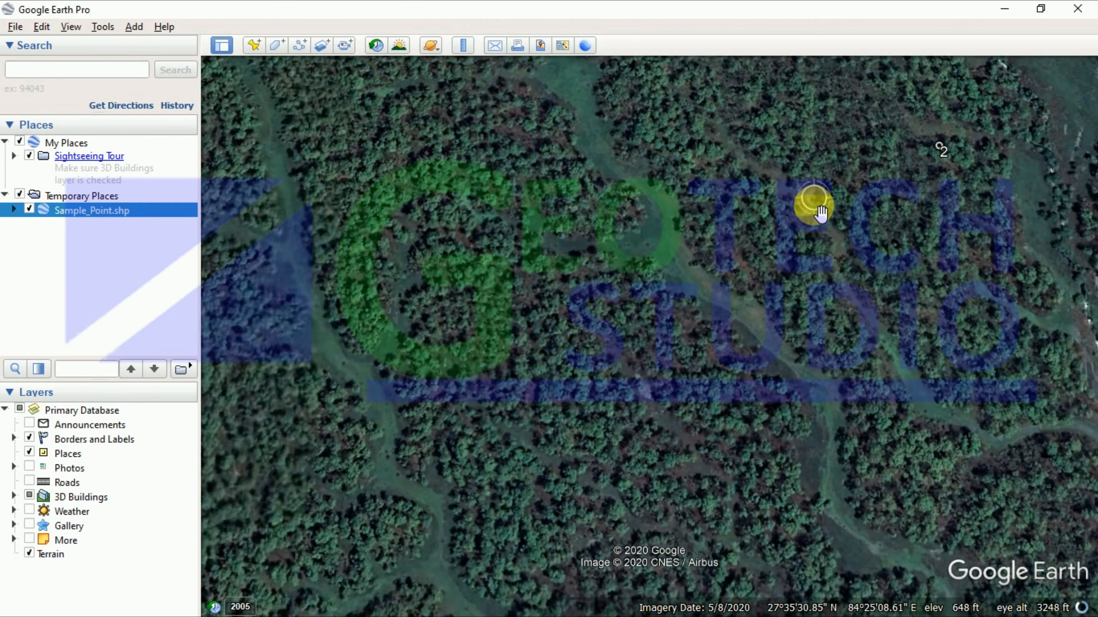
{"action": "scroll", "coordinate": [795, 240], "scroll_direction": "down", "scroll_amount": 3}
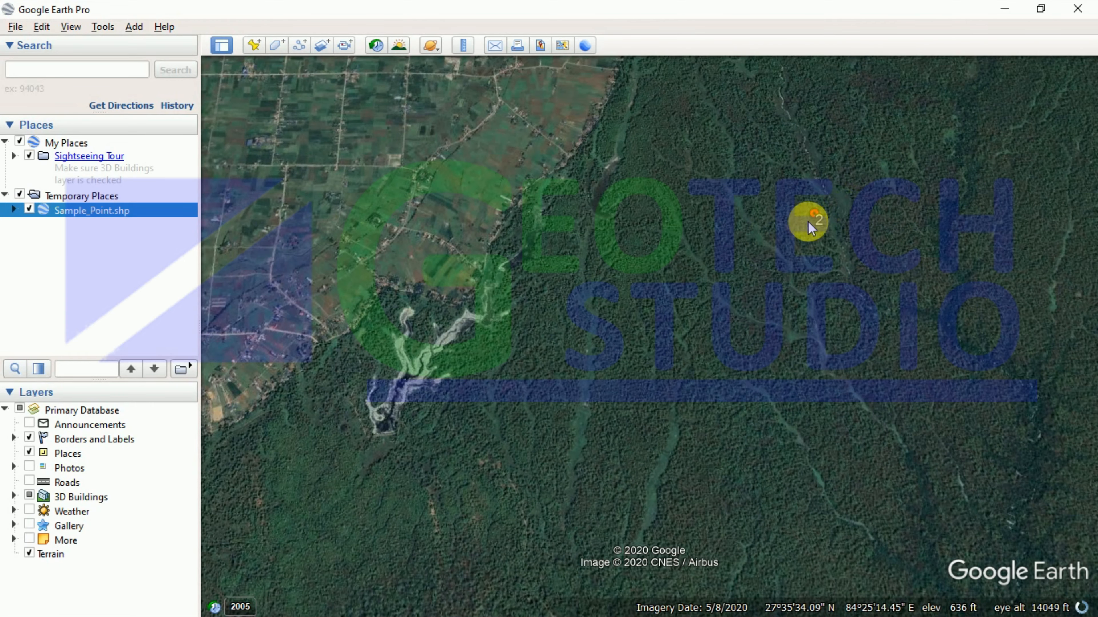
{"action": "scroll", "coordinate": [818, 240], "scroll_direction": "up", "scroll_amount": 4}
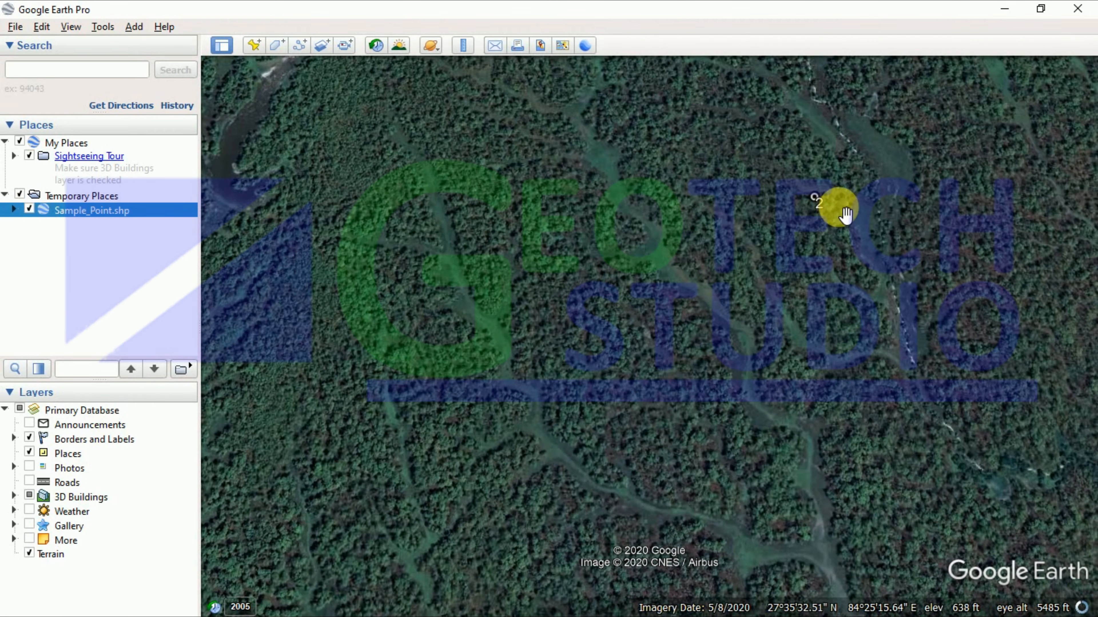
{"action": "scroll", "coordinate": [807, 207], "scroll_direction": "up", "scroll_amount": 3}
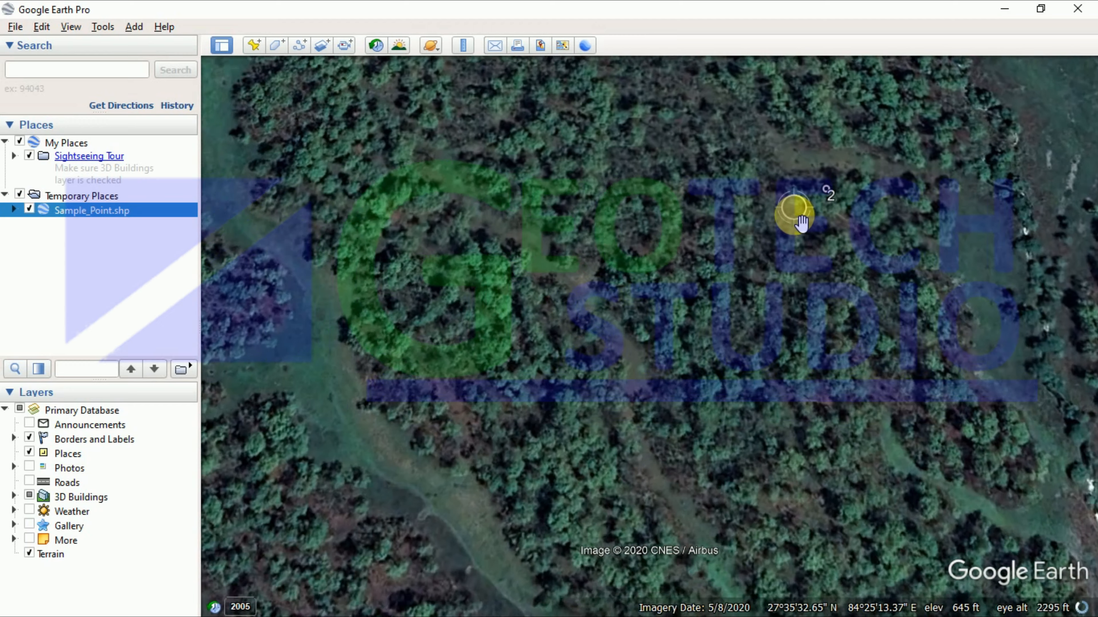
{"action": "scroll", "coordinate": [801, 224], "scroll_direction": "down", "scroll_amount": 4}
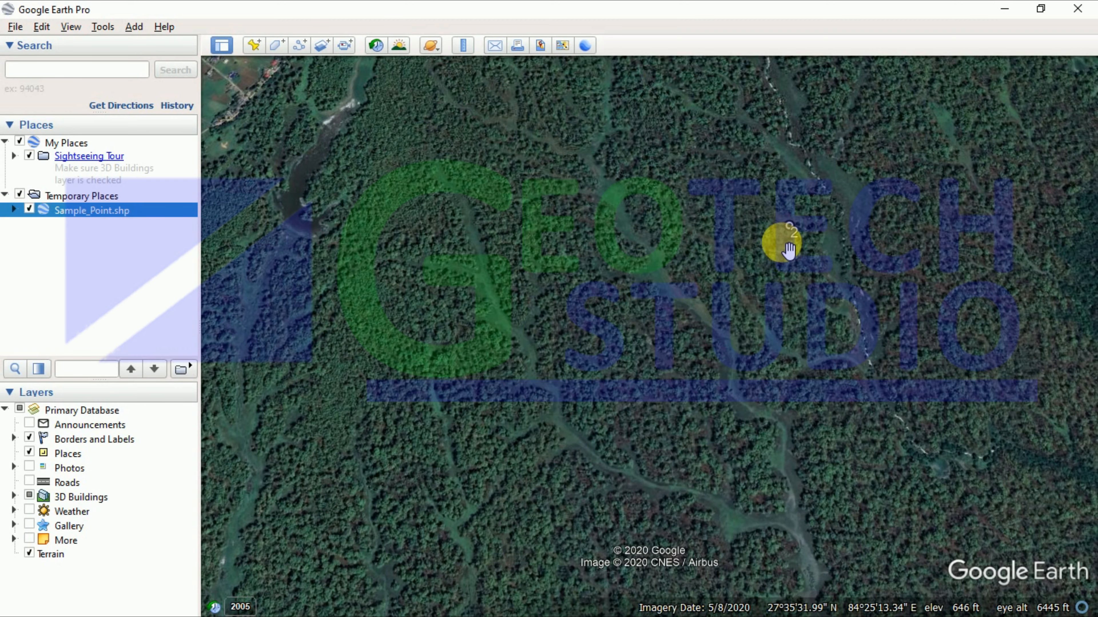
{"action": "scroll", "coordinate": [796, 246], "scroll_direction": "up", "scroll_amount": 5}
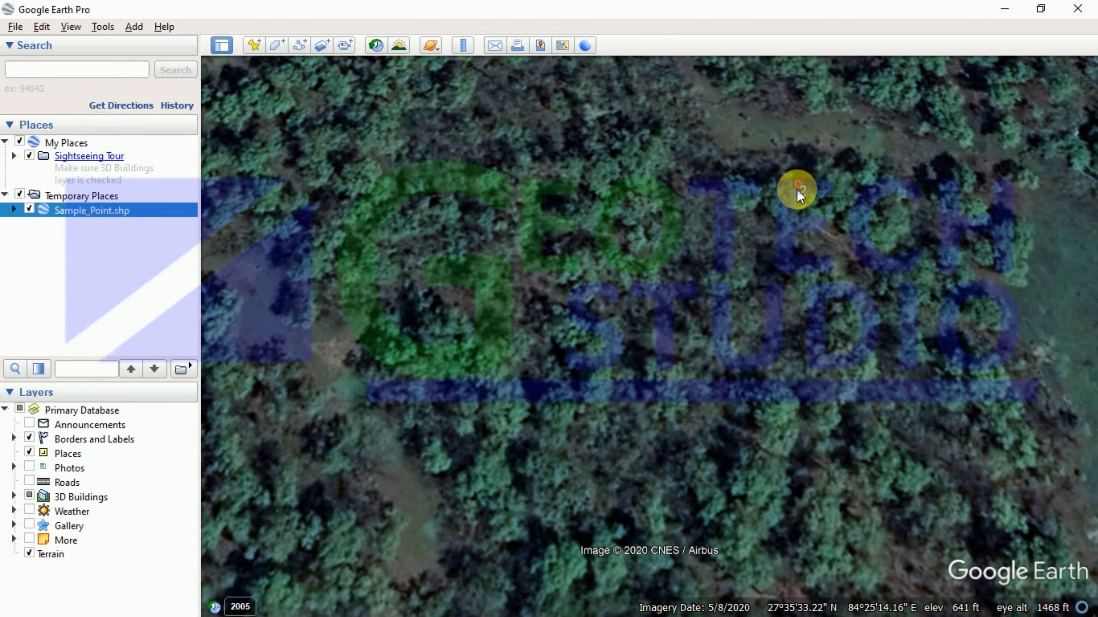
{"action": "left_click", "coordinate": [1004, 8]}
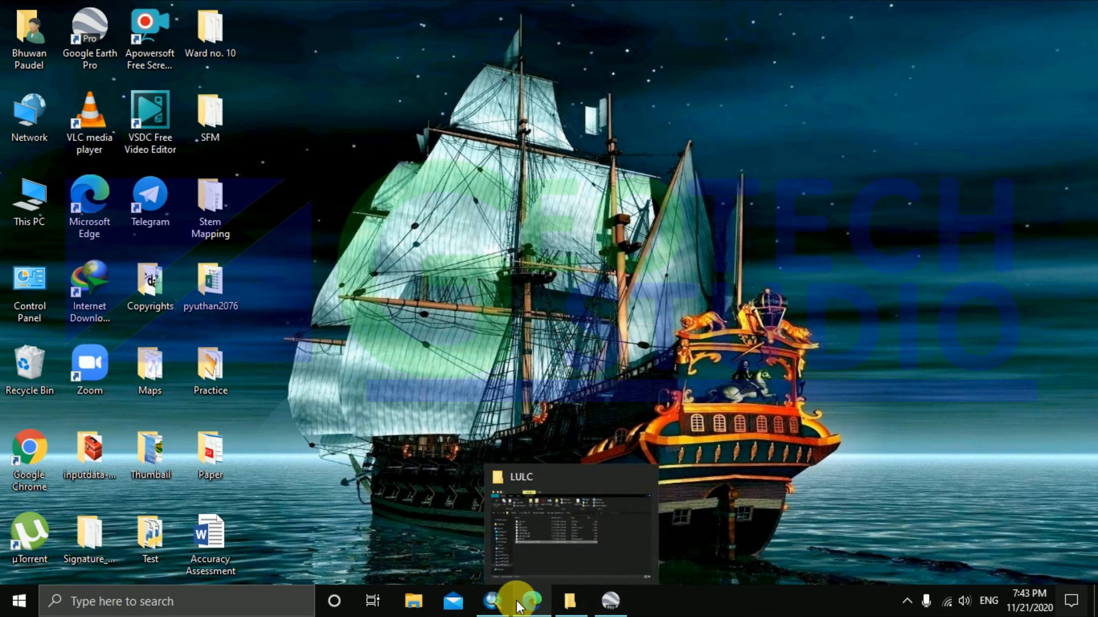
Step: Enter Producer_V 1 for point 2 and zoom the map to sample point 3
{"action": "left_click", "coordinate": [495, 600]}
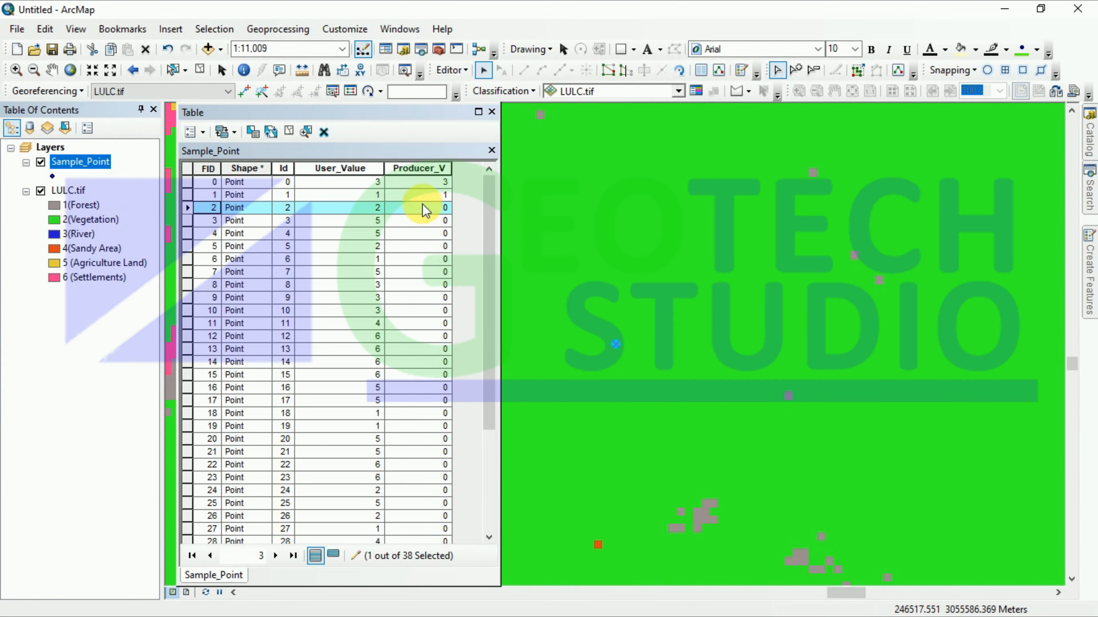
{"action": "left_click", "coordinate": [443, 209]}
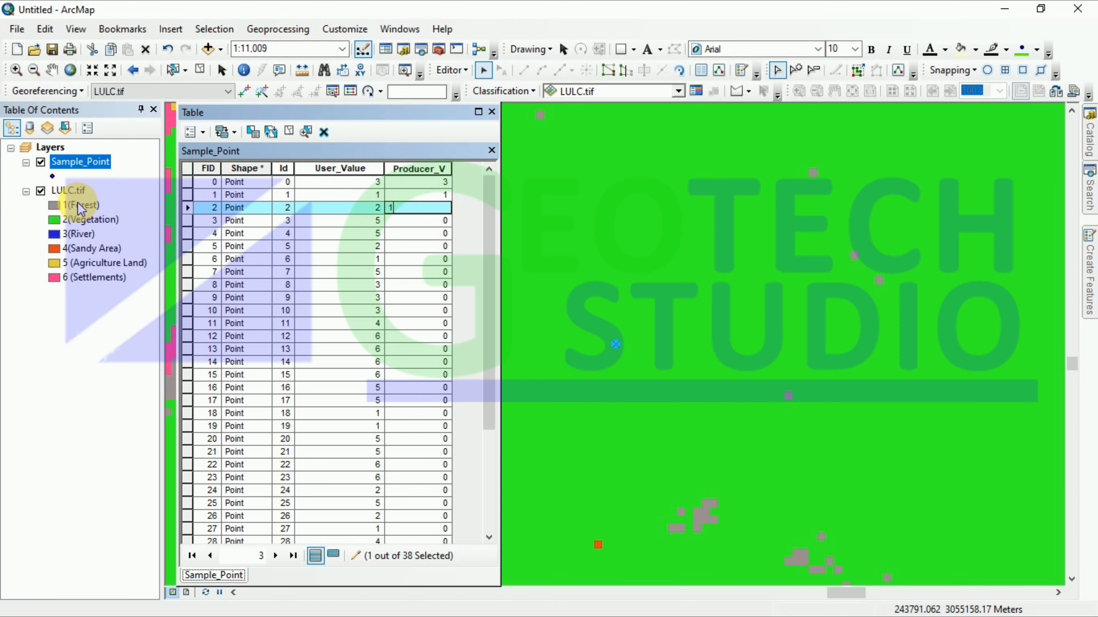
{"action": "left_click", "coordinate": [189, 232]}
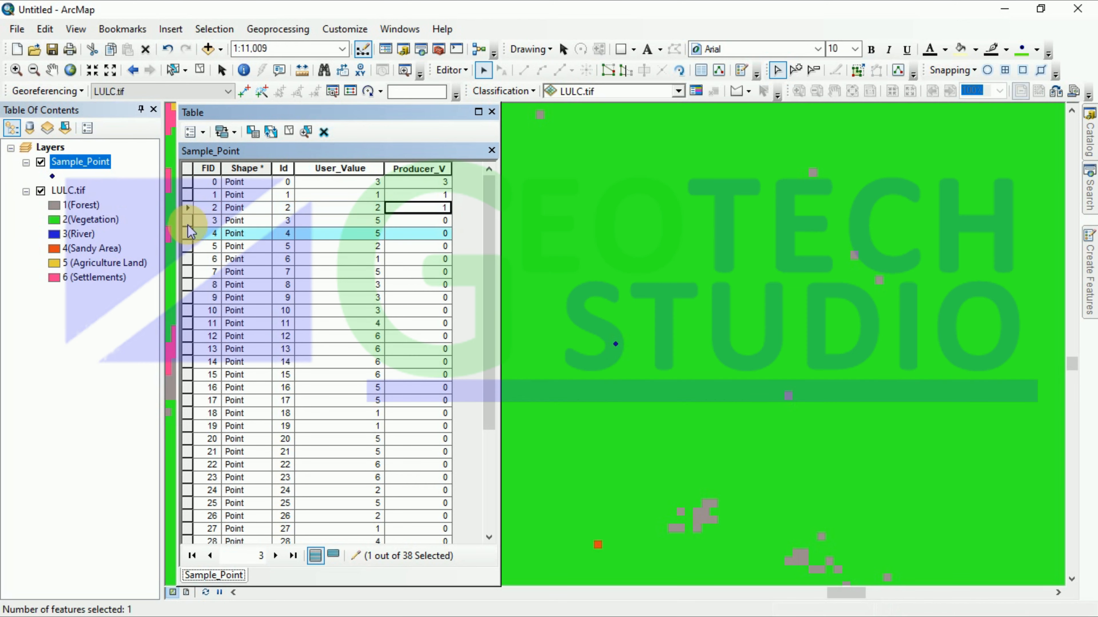
{"action": "left_click", "coordinate": [189, 220]}
{"action": "right_click", "coordinate": [189, 220]}
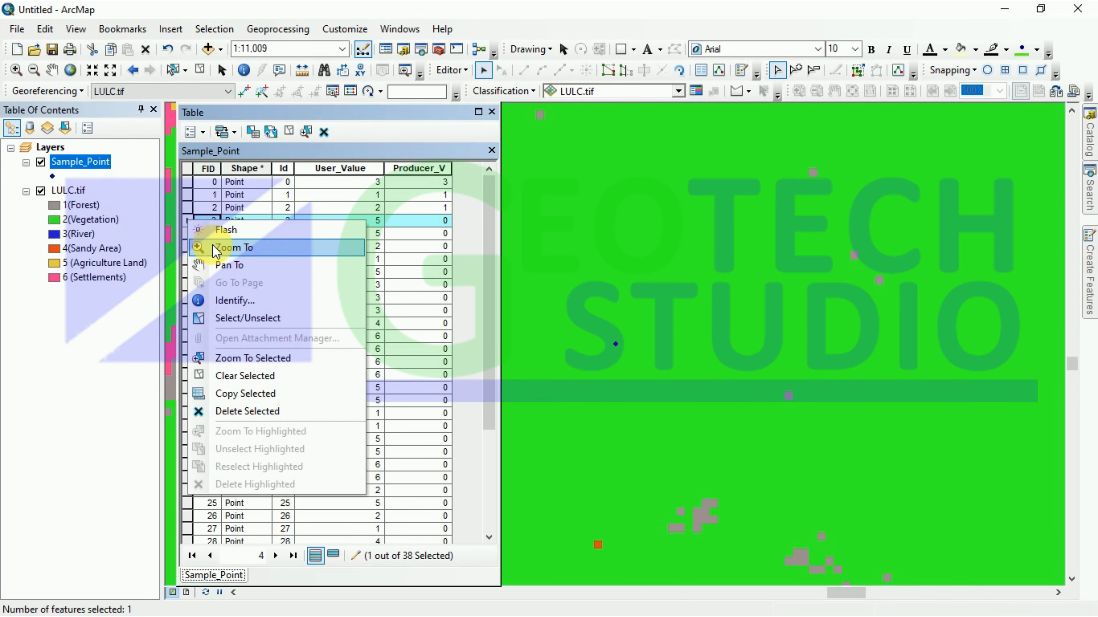
{"action": "left_click", "coordinate": [224, 260]}
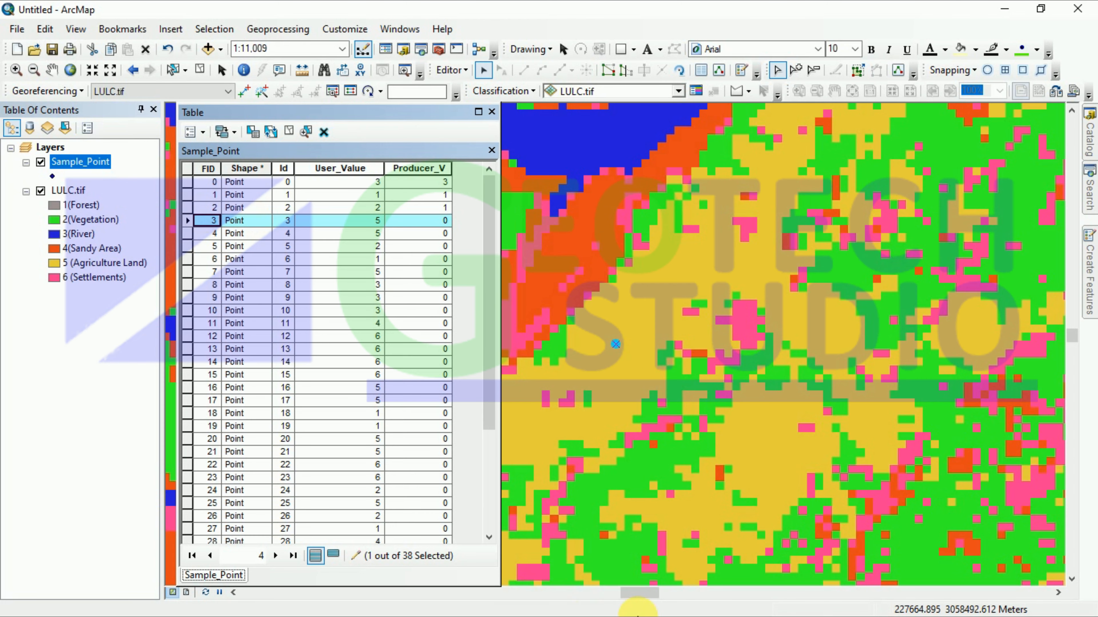
{"action": "left_click", "coordinate": [1004, 9]}
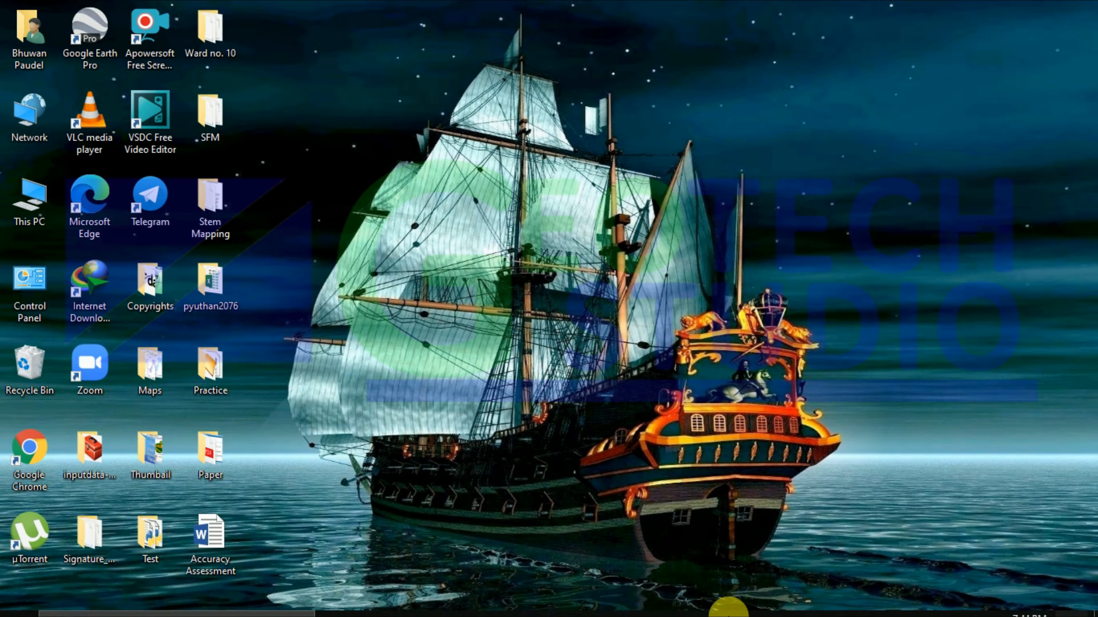
Step: Zoom in on placemark 3 until the cultivated field boundaries are visible
{"action": "left_click", "coordinate": [621, 613]}
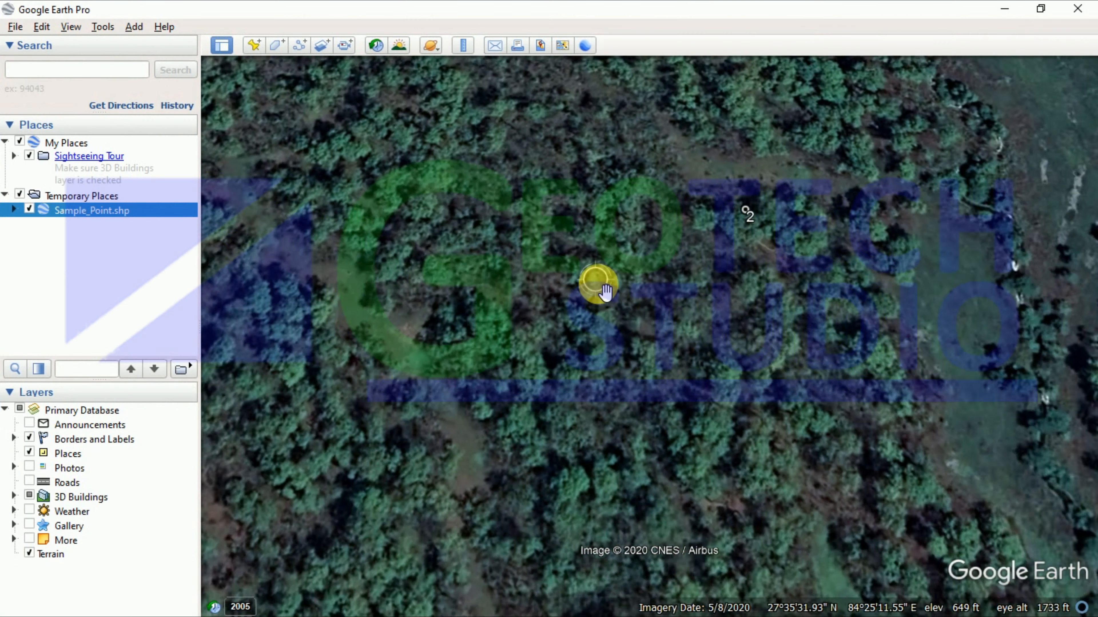
{"action": "scroll", "coordinate": [606, 289], "scroll_direction": "down", "scroll_amount": 5}
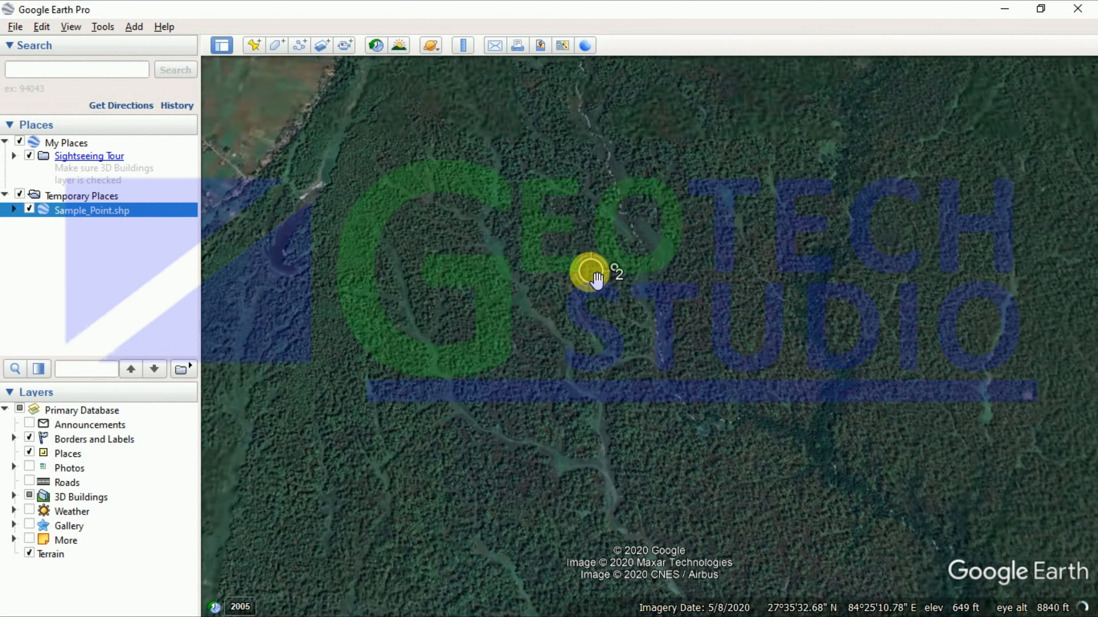
{"action": "scroll", "coordinate": [593, 274], "scroll_direction": "down", "scroll_amount": 3}
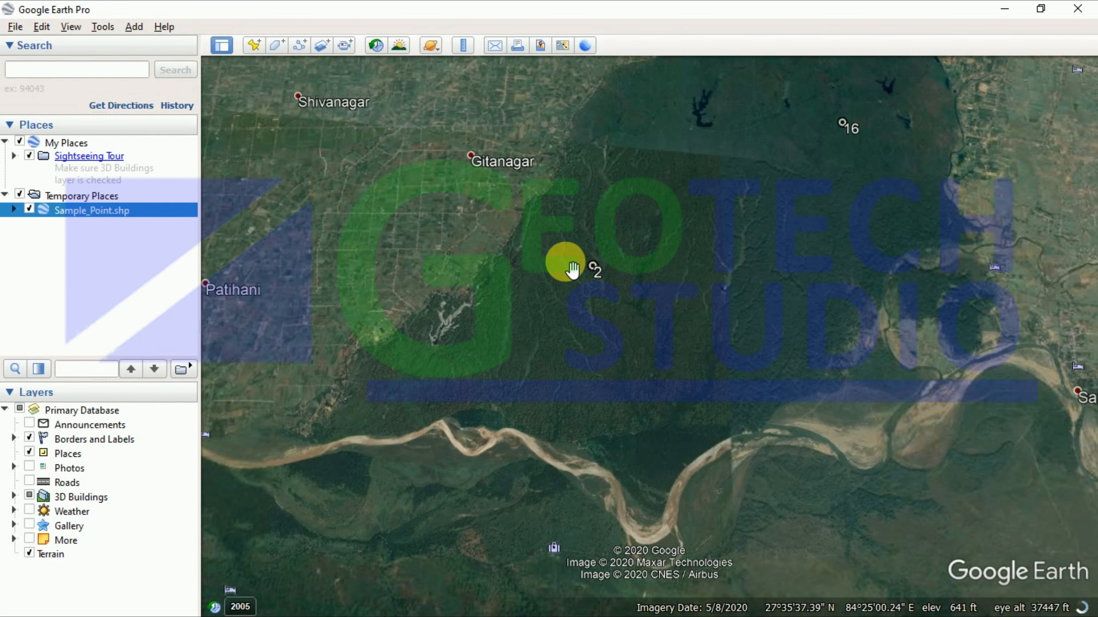
{"action": "scroll", "coordinate": [562, 273], "scroll_direction": "down", "scroll_amount": 1}
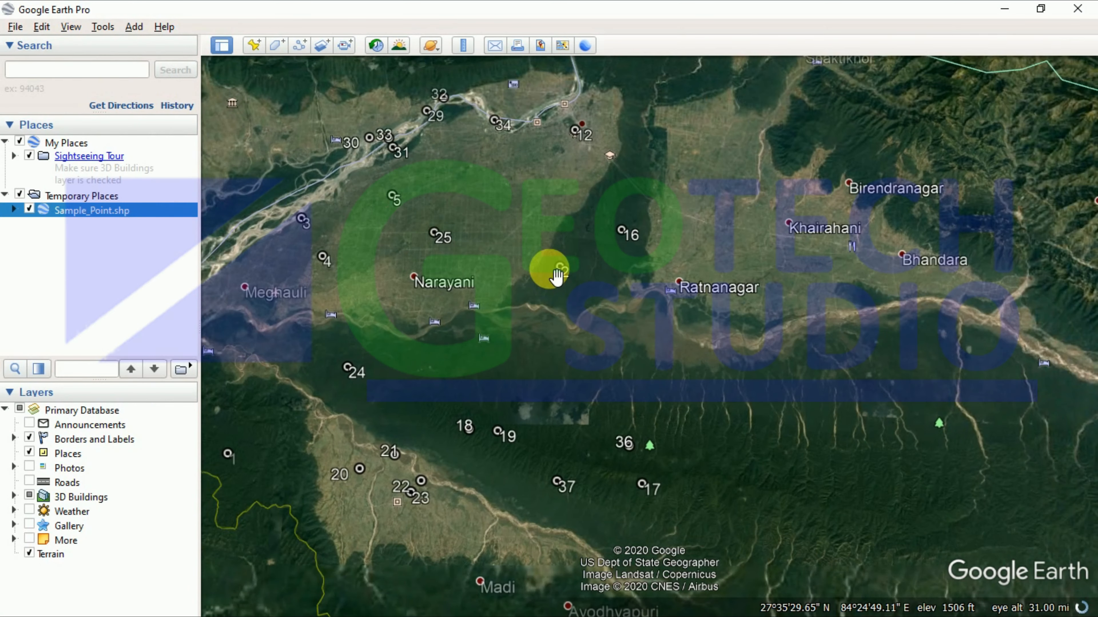
{"action": "scroll", "coordinate": [552, 334], "scroll_direction": "down", "scroll_amount": 3}
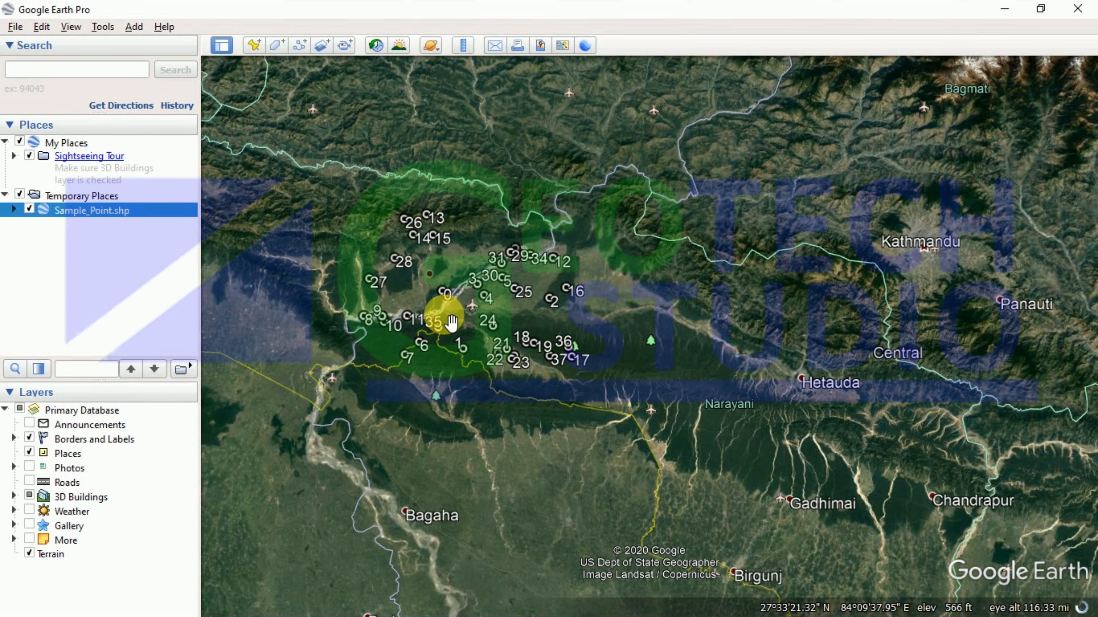
{"action": "scroll", "coordinate": [451, 321], "scroll_direction": "up", "scroll_amount": 5}
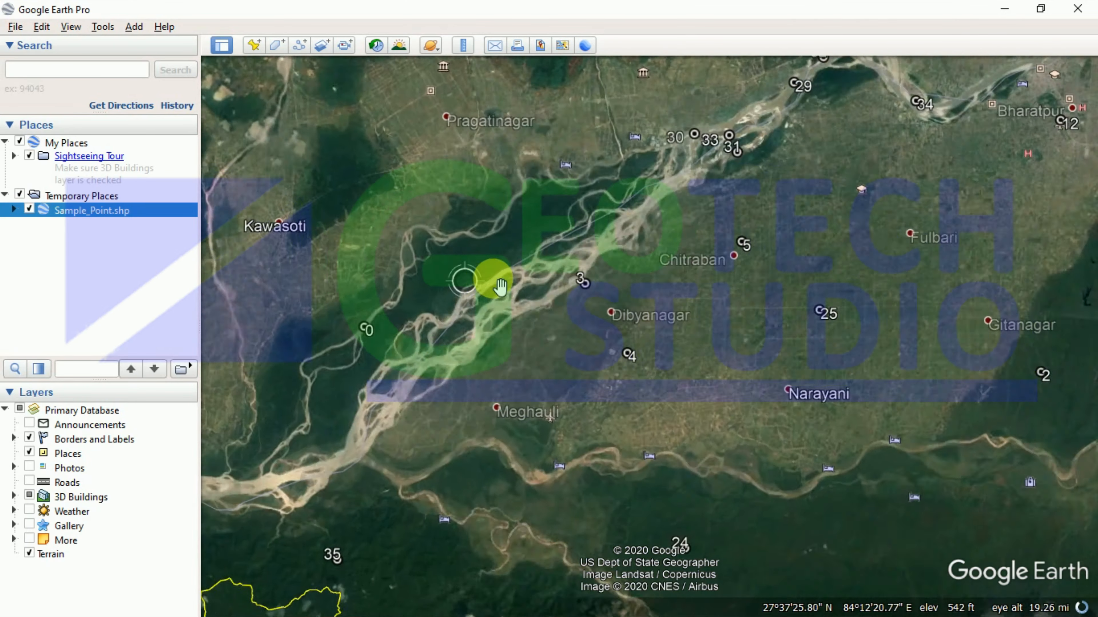
{"action": "scroll", "coordinate": [575, 281], "scroll_direction": "up", "scroll_amount": 4}
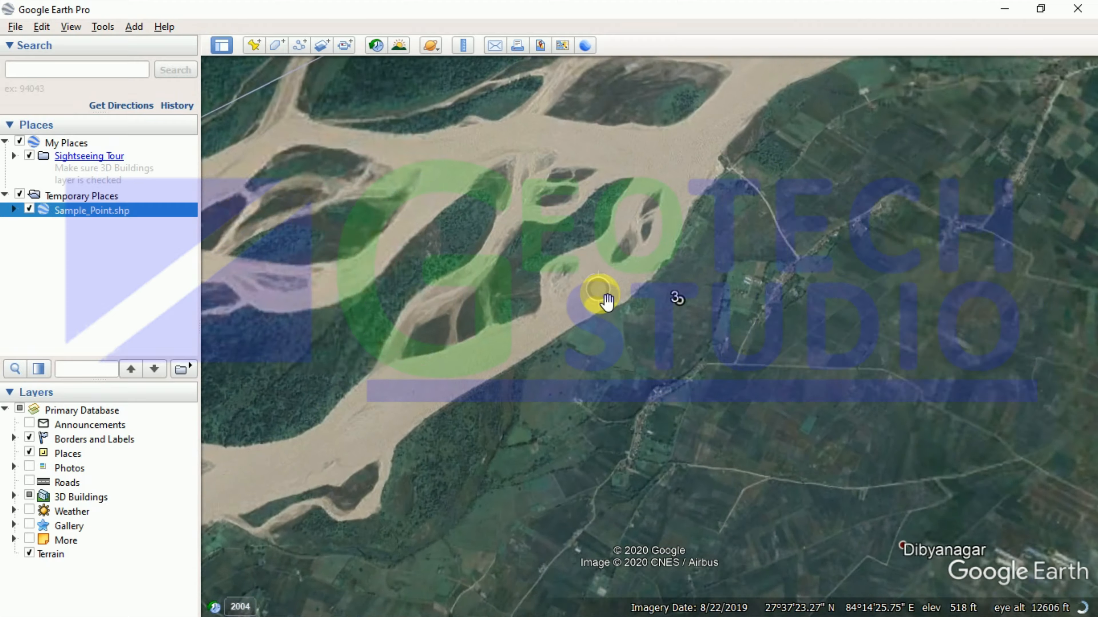
{"action": "scroll", "coordinate": [607, 301], "scroll_direction": "up", "scroll_amount": 3}
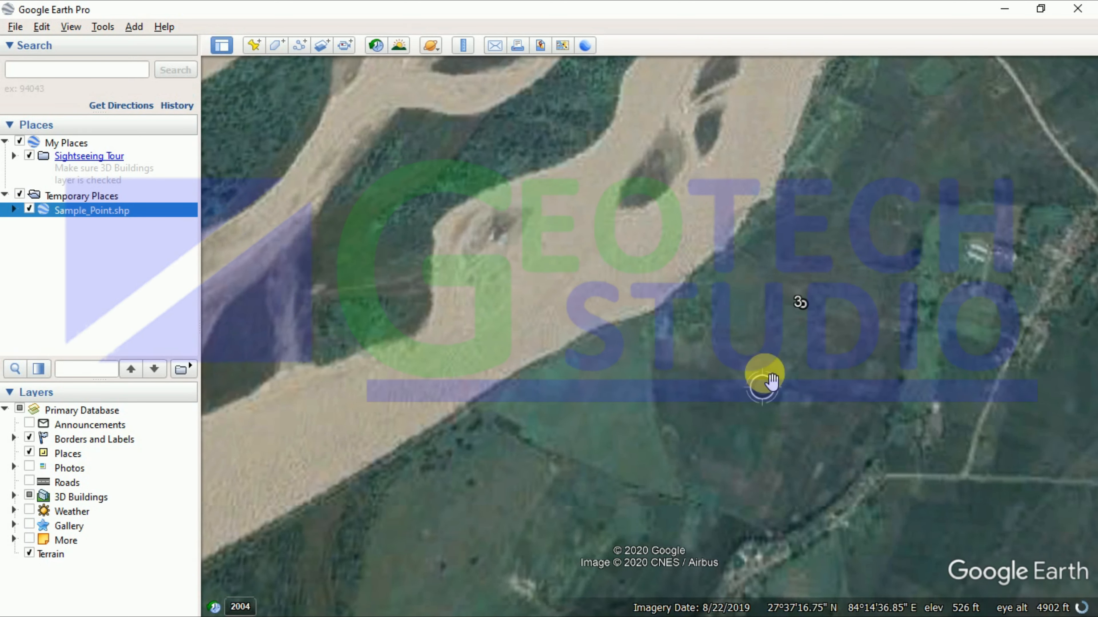
{"action": "scroll", "coordinate": [789, 299], "scroll_direction": "up", "scroll_amount": 2}
{"action": "scroll", "coordinate": [791, 329], "scroll_direction": "up", "scroll_amount": 2}
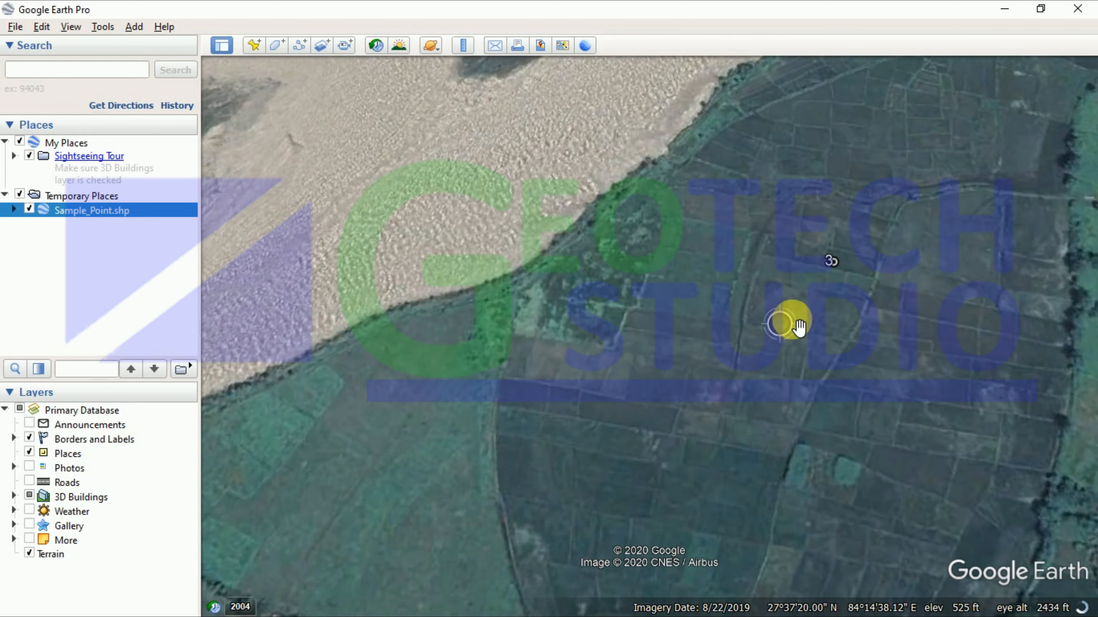
{"action": "scroll", "coordinate": [828, 276], "scroll_direction": "up", "scroll_amount": 2}
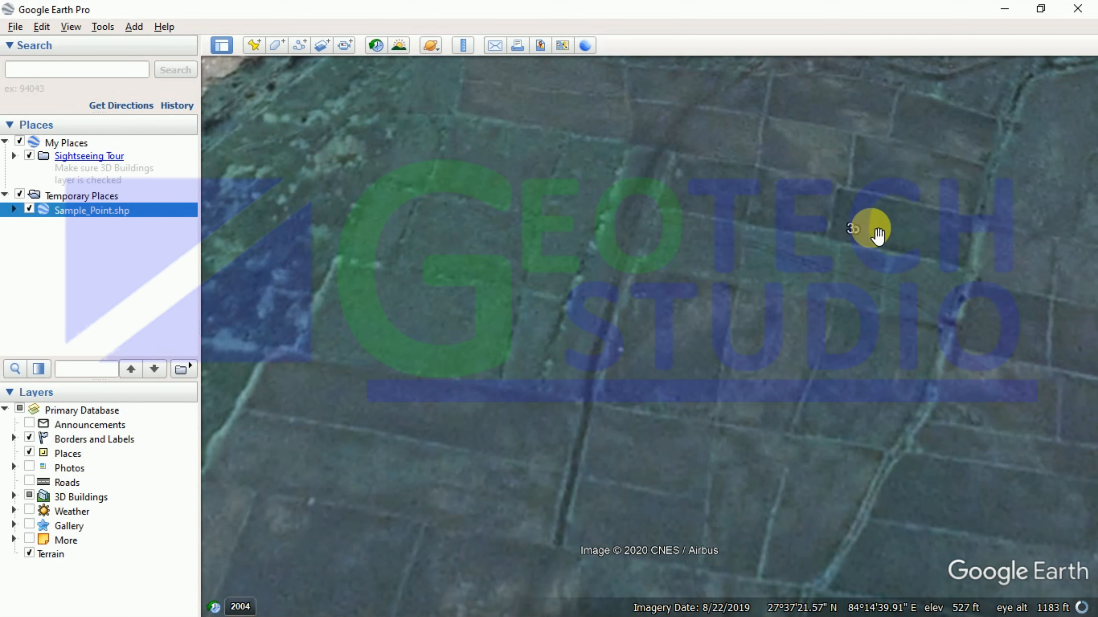
{"action": "scroll", "coordinate": [870, 233], "scroll_direction": "up", "scroll_amount": 1}
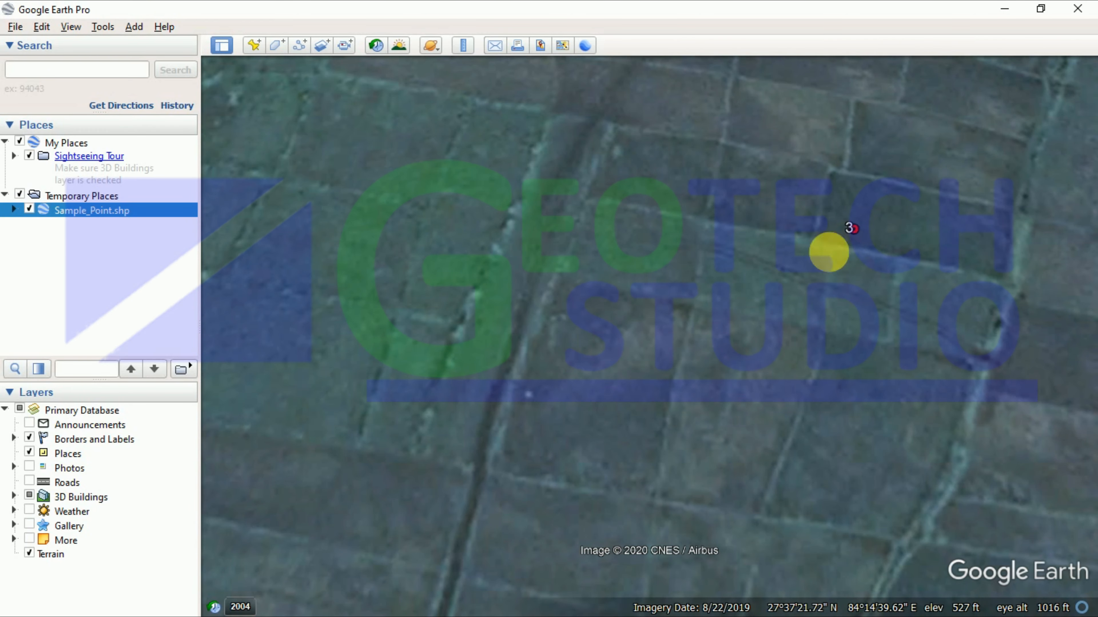
{"action": "left_click", "coordinate": [1016, 8]}
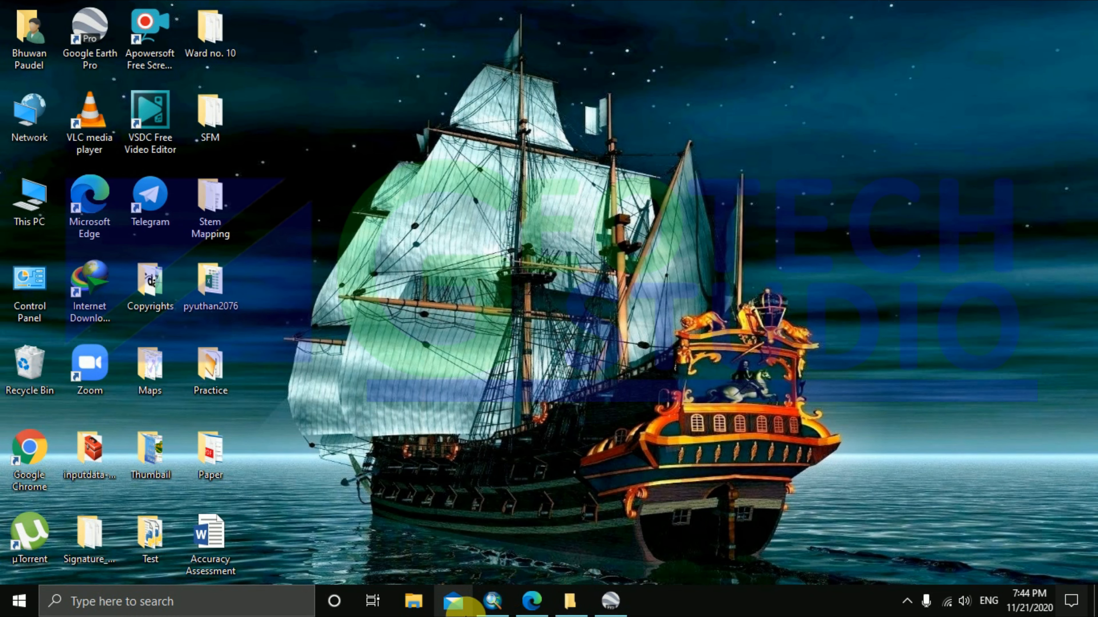
Step: Enter Producer_V 5 for point 3 and zoom the map to sample point 4
{"action": "left_click", "coordinate": [492, 601]}
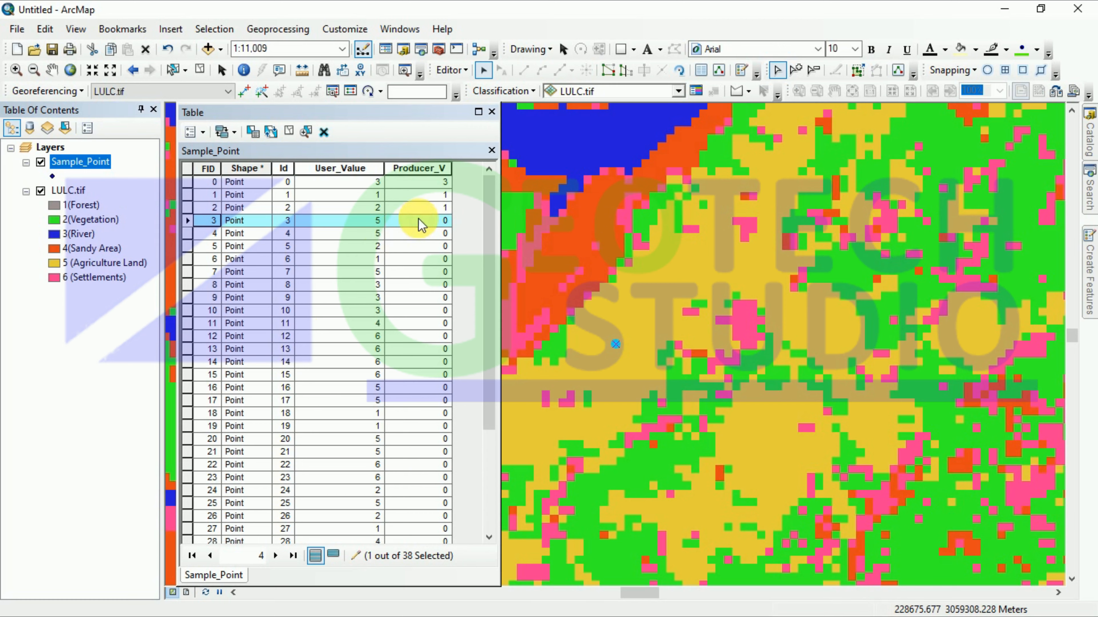
{"action": "left_click", "coordinate": [438, 221]}
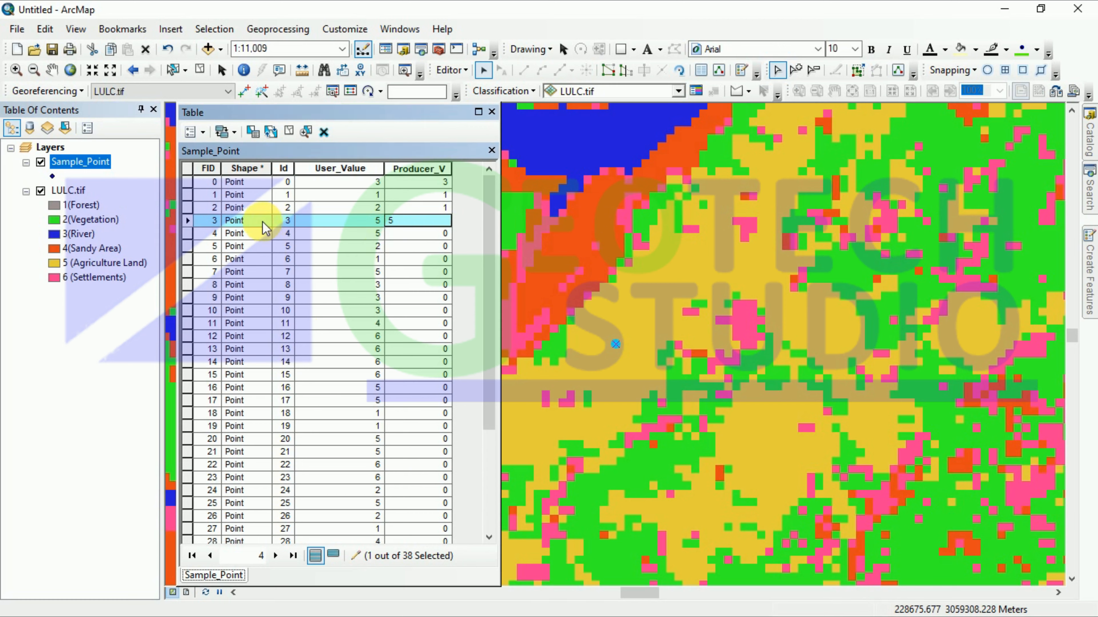
{"action": "left_click", "coordinate": [189, 236]}
{"action": "right_click", "coordinate": [190, 237]}
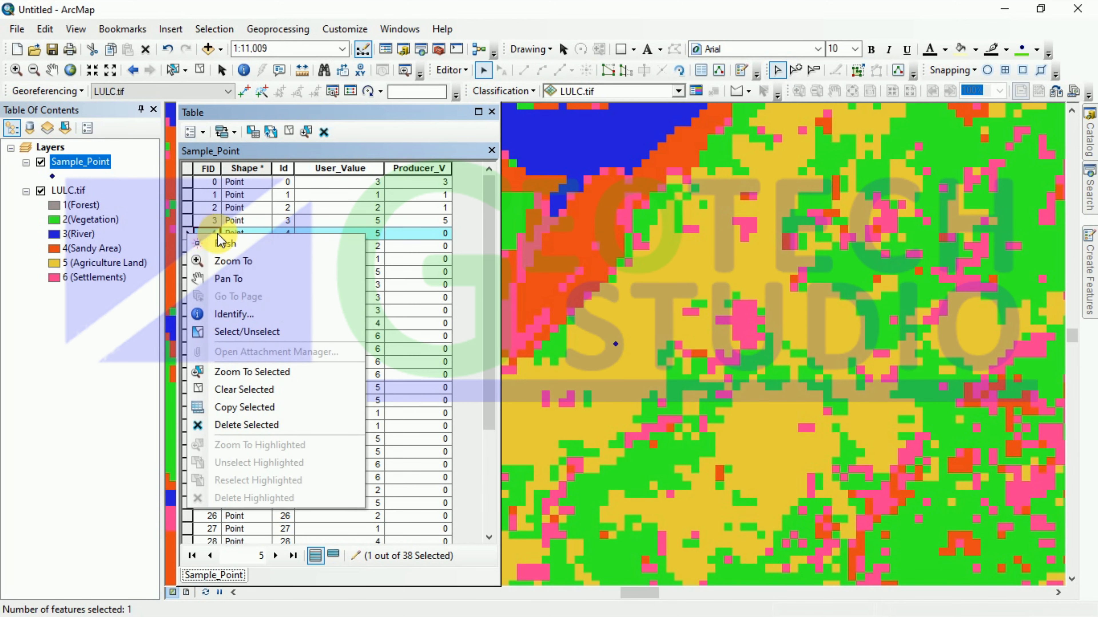
{"action": "left_click", "coordinate": [243, 278]}
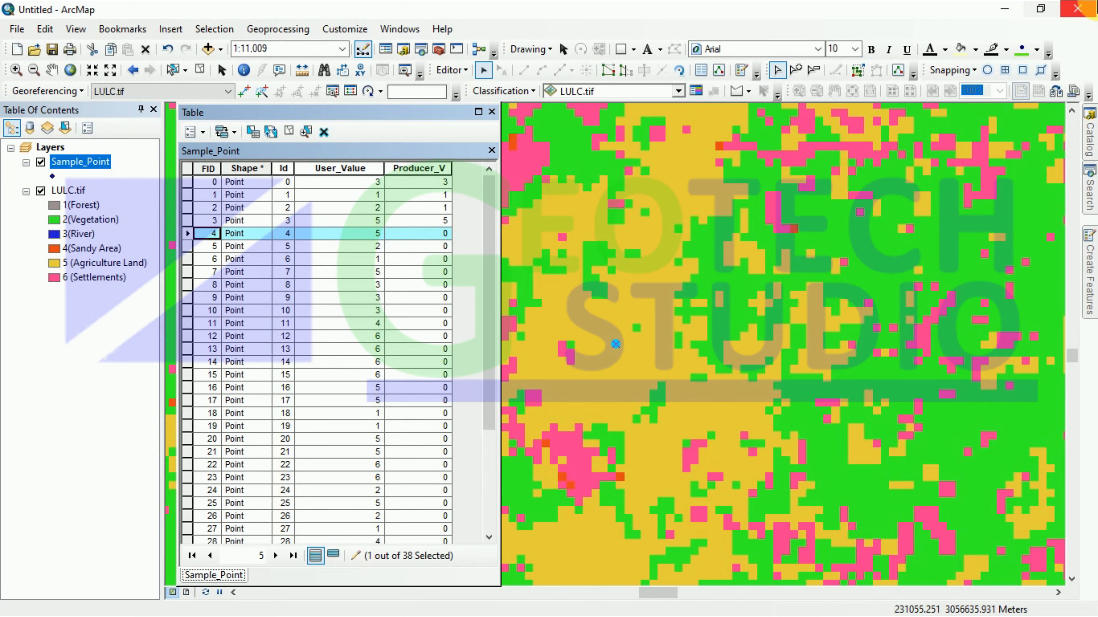
{"action": "left_click", "coordinate": [1003, 18]}
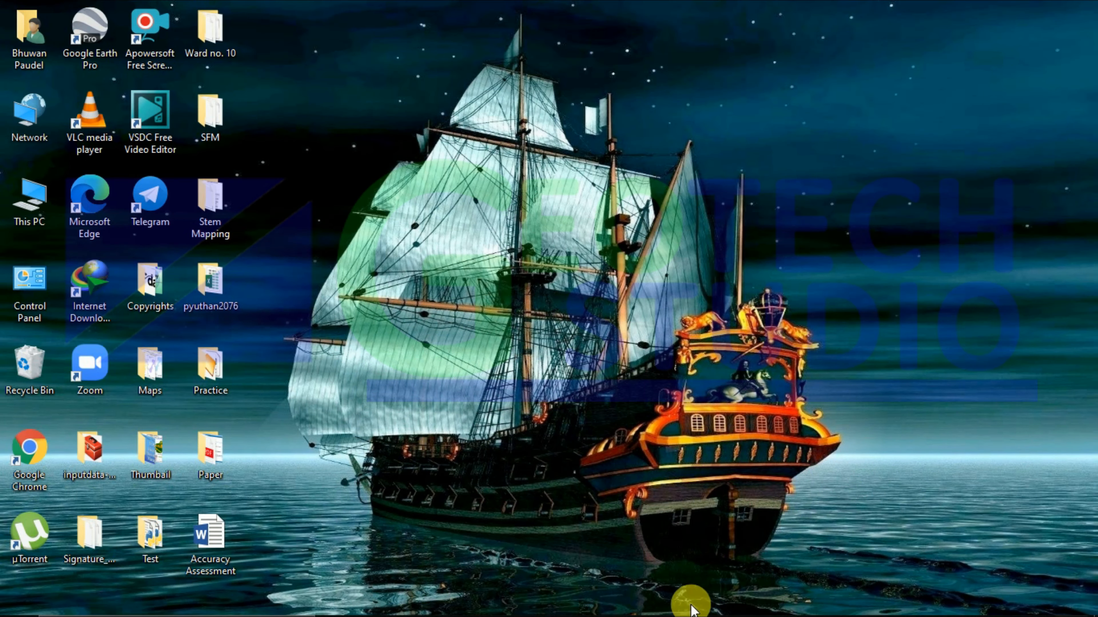
Step: Zoom Google Earth in on sample point 4 among the farmland plots, then return to ArcMap
{"action": "mouse_move", "coordinate": [613, 606]}
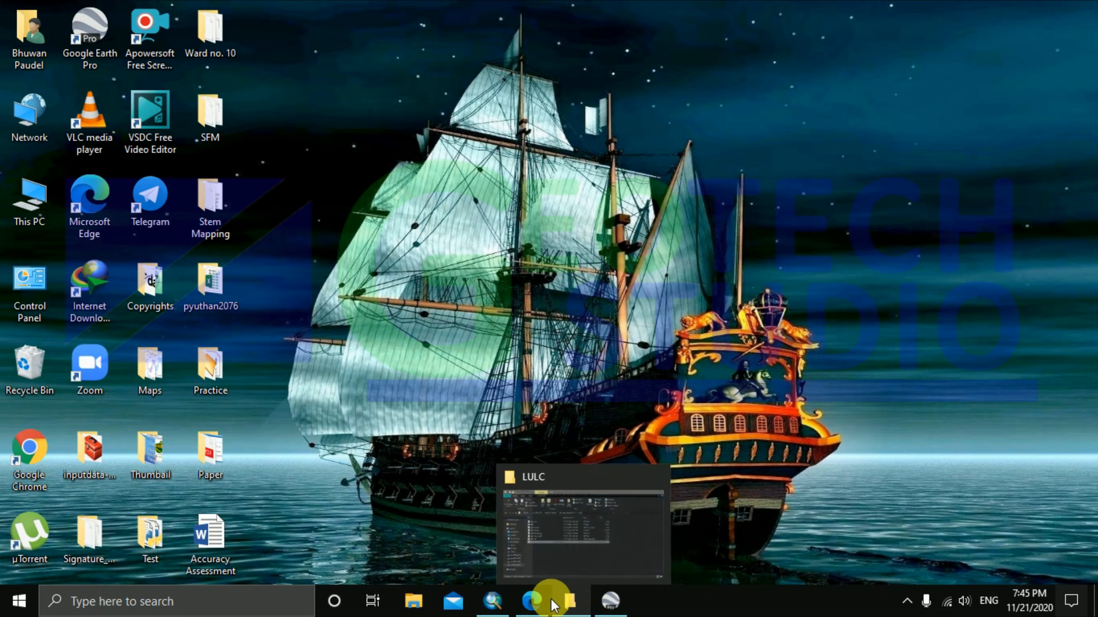
{"action": "left_click", "coordinate": [609, 601]}
{"action": "scroll", "coordinate": [524, 345], "scroll_direction": "down", "scroll_amount": 4}
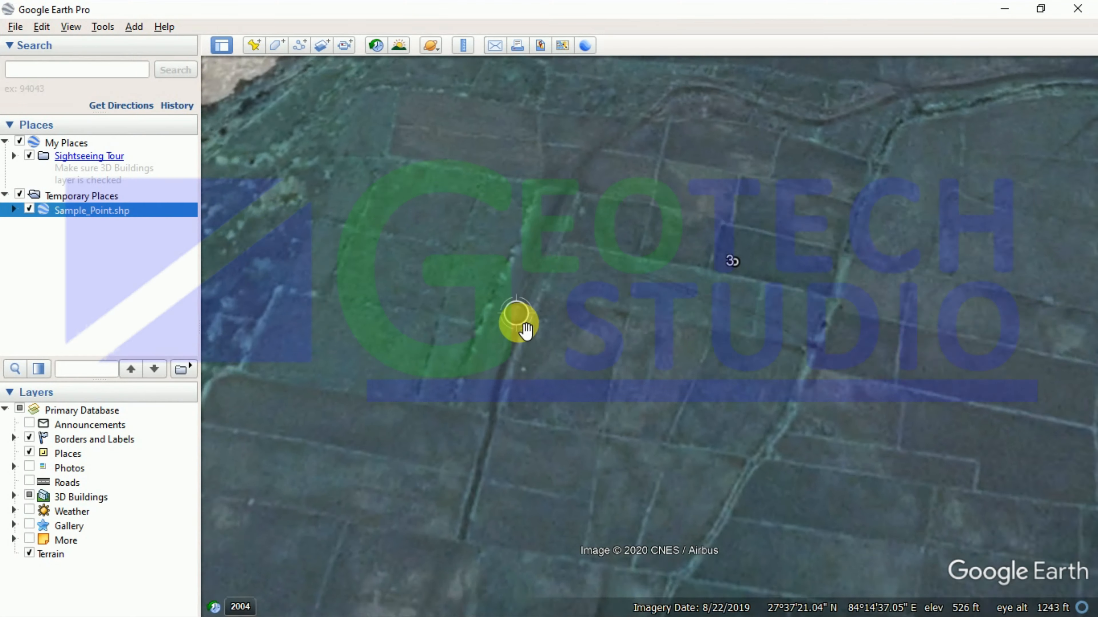
{"action": "scroll", "coordinate": [528, 325], "scroll_direction": "down", "scroll_amount": 5}
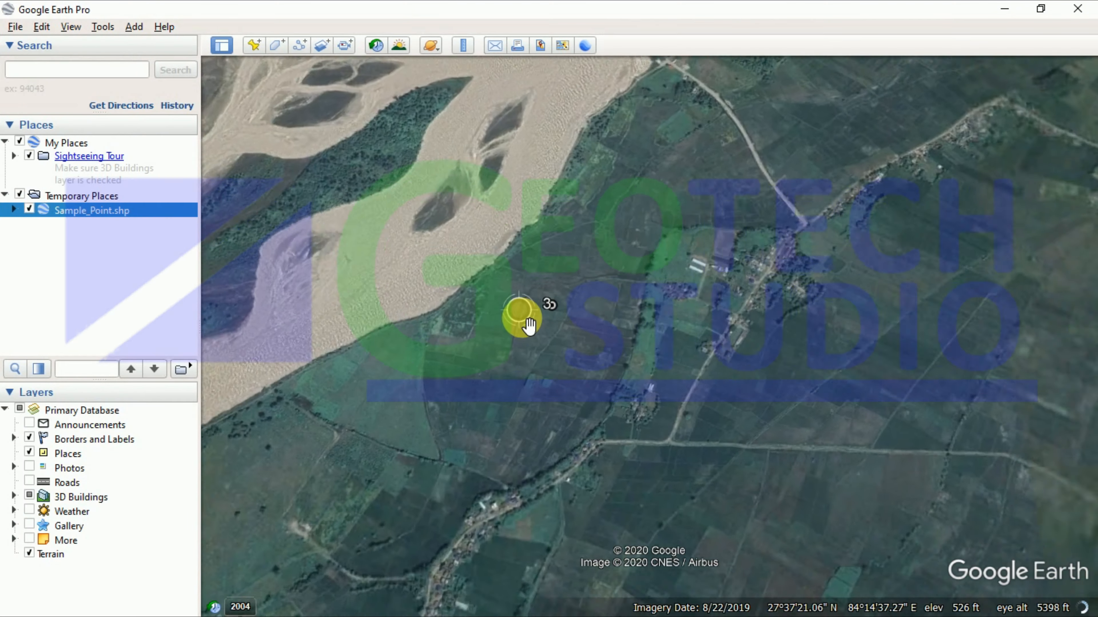
{"action": "scroll", "coordinate": [528, 324], "scroll_direction": "down", "scroll_amount": 2}
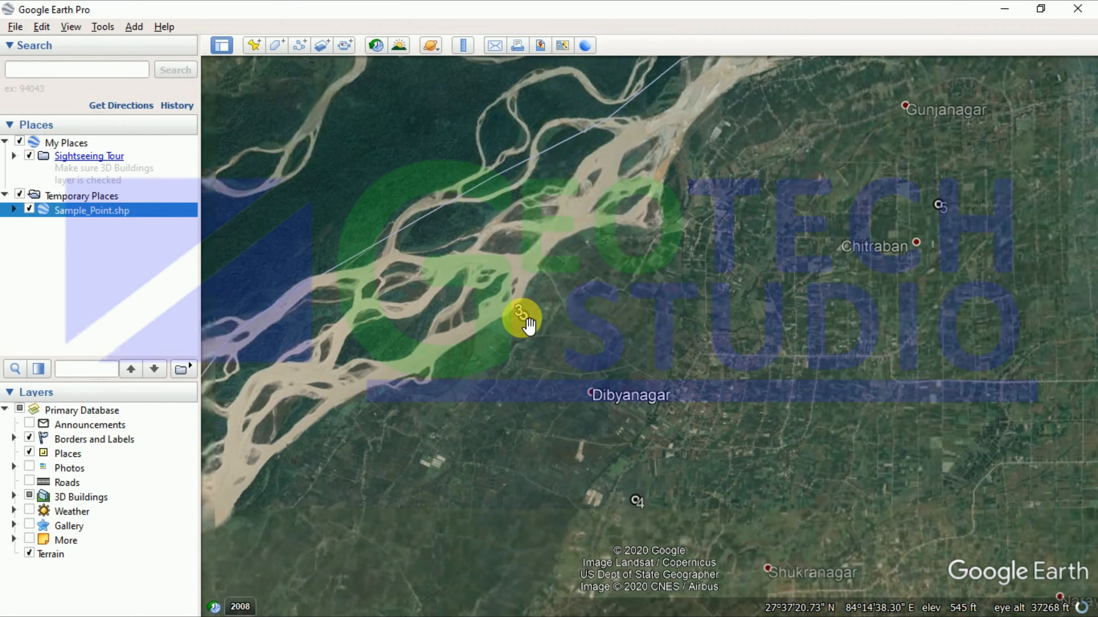
{"action": "scroll", "coordinate": [528, 325], "scroll_direction": "down", "scroll_amount": 3}
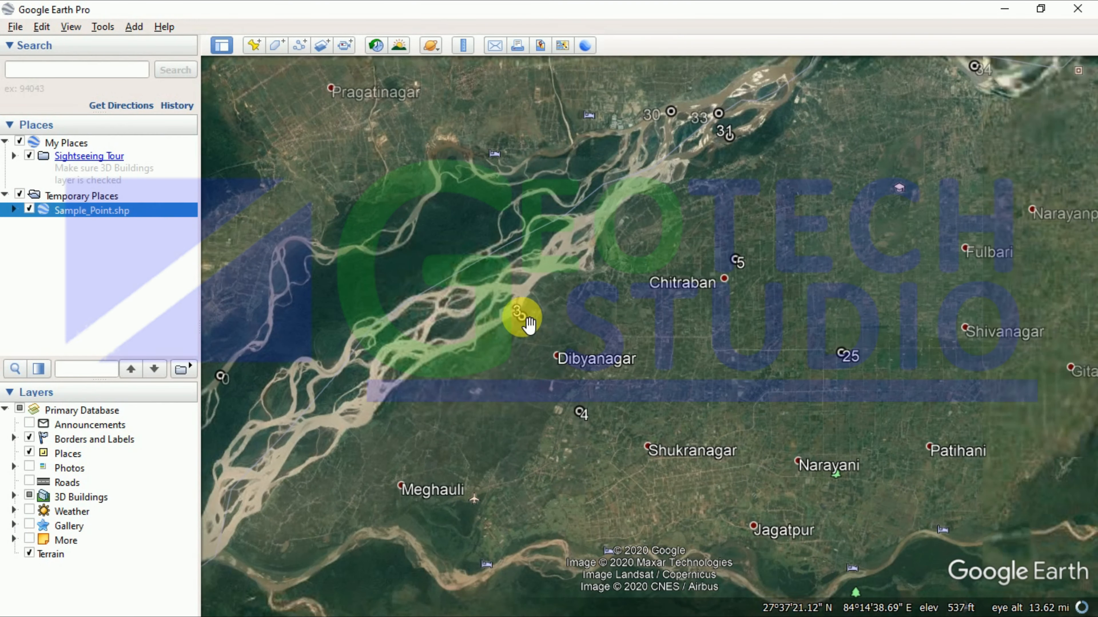
{"action": "scroll", "coordinate": [572, 422], "scroll_direction": "up", "scroll_amount": 3}
{"action": "scroll", "coordinate": [574, 417], "scroll_direction": "up", "scroll_amount": 6}
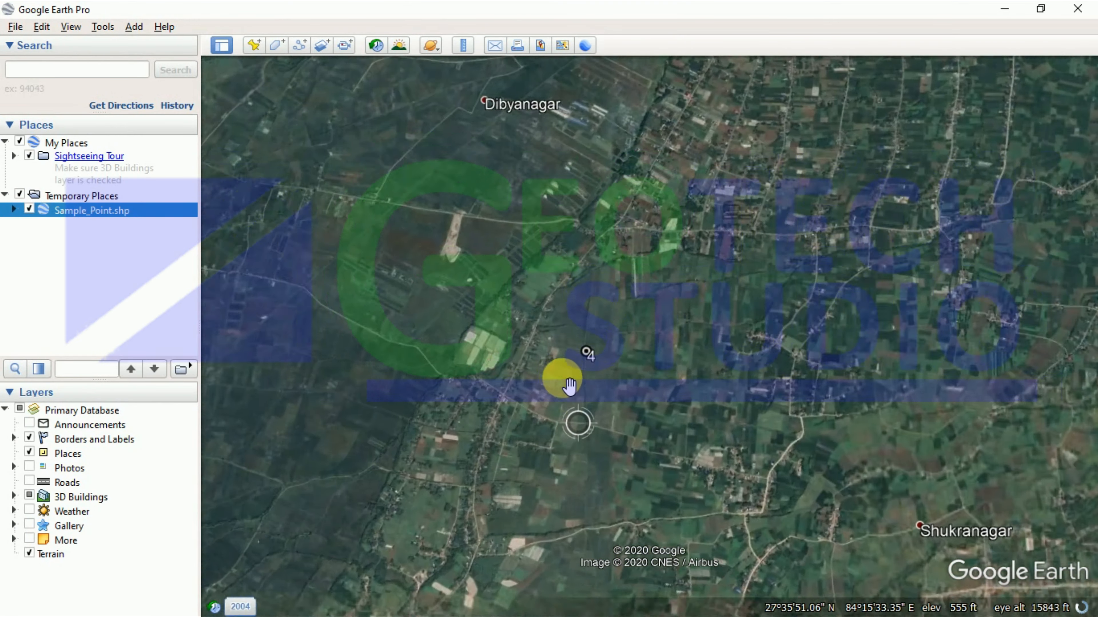
{"action": "scroll", "coordinate": [666, 199], "scroll_direction": "up", "scroll_amount": 2}
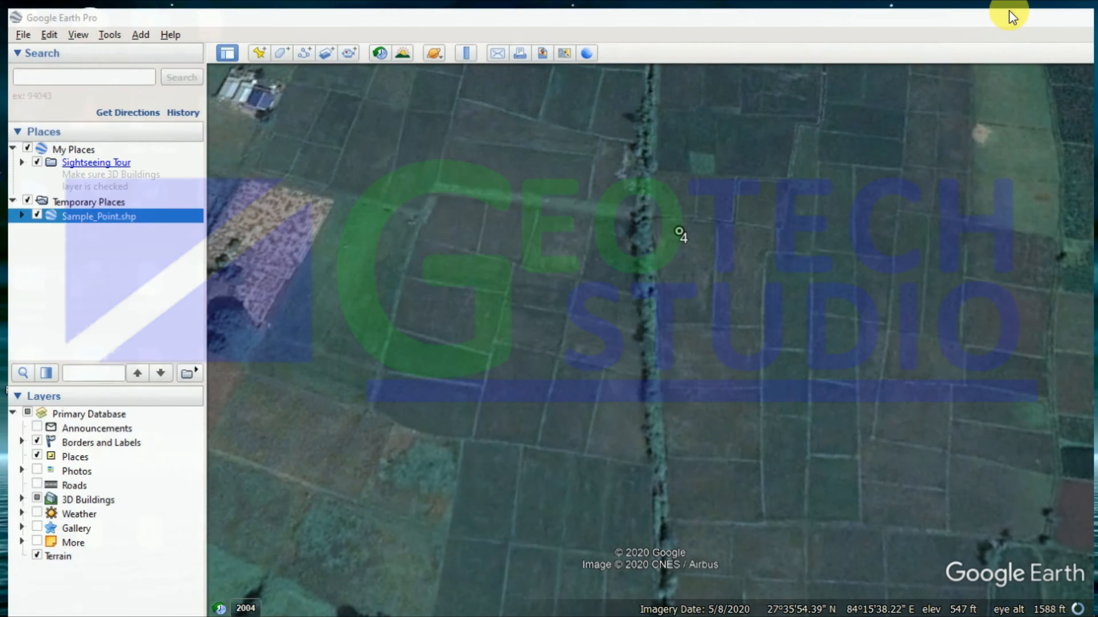
{"action": "left_click", "coordinate": [1004, 9]}
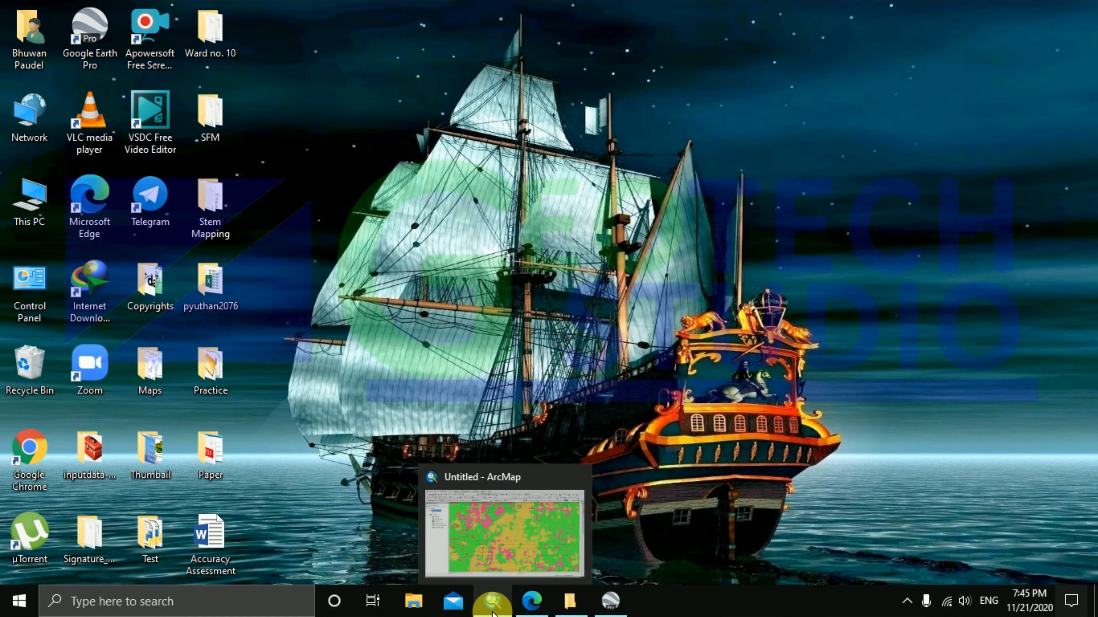
{"action": "left_click", "coordinate": [492, 601]}
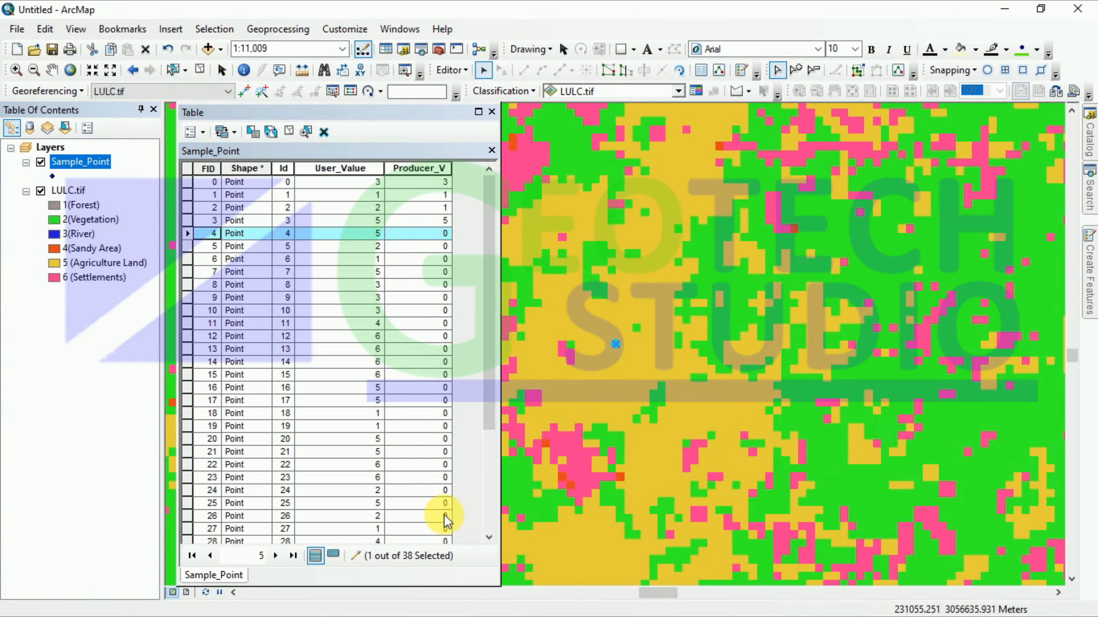
Step: Enter 5 as point 4's Producer_V and zoom the map to sample point 5
{"action": "left_click", "coordinate": [422, 235]}
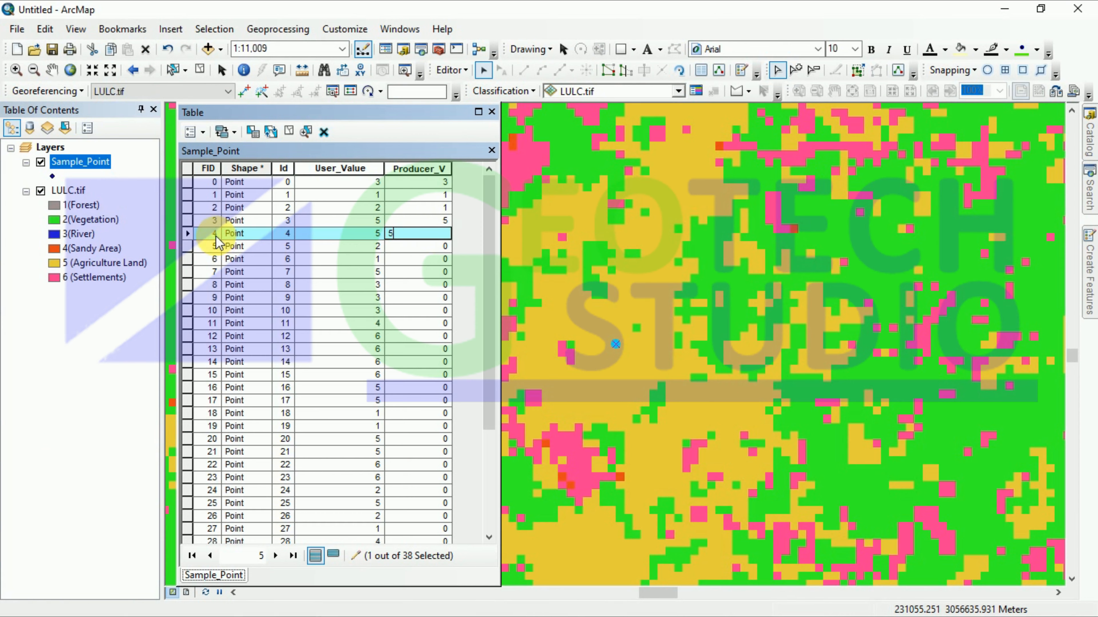
{"action": "left_click", "coordinate": [199, 248]}
{"action": "right_click", "coordinate": [200, 248]}
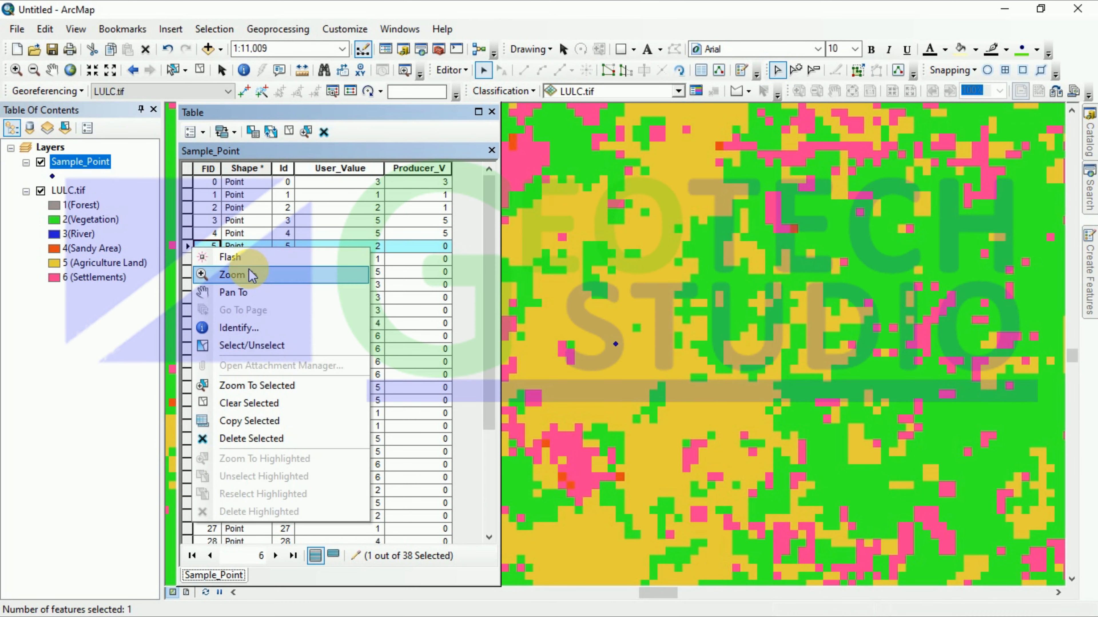
{"action": "left_click", "coordinate": [255, 277]}
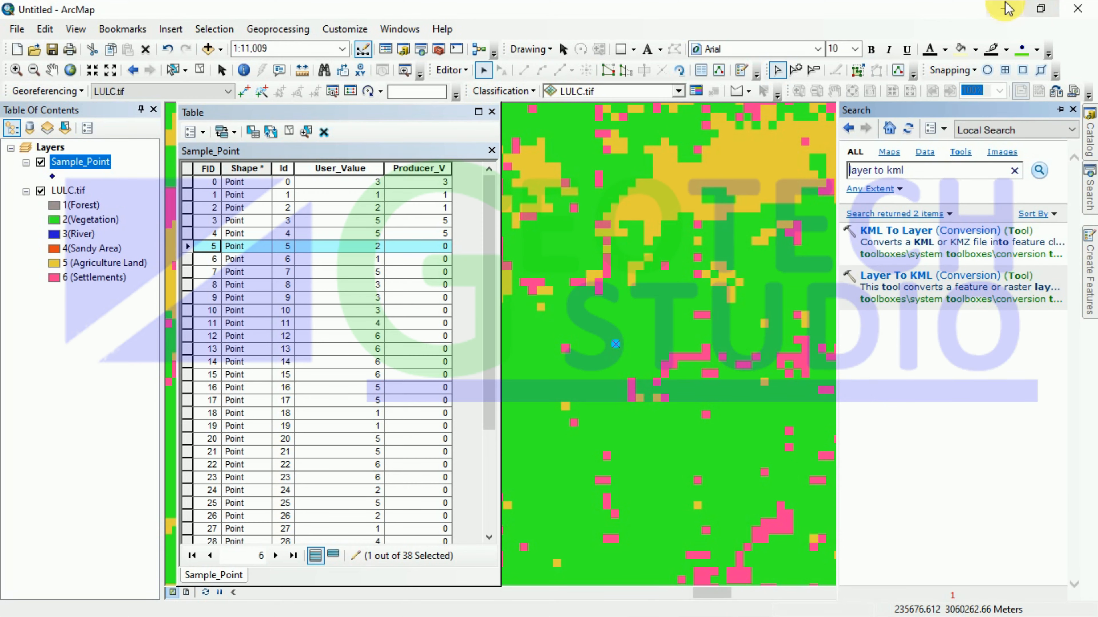
Step: Minimize ArcMap to the desktop so Google Earth Pro can be reached
{"action": "left_click", "coordinate": [1003, 9]}
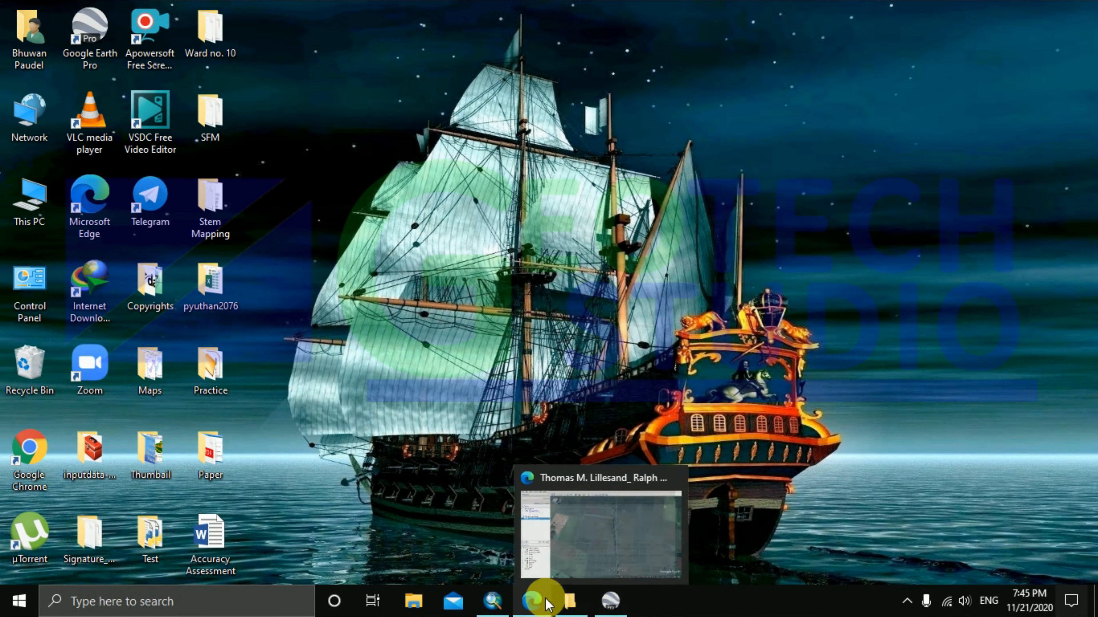
{"action": "mouse_move", "coordinate": [504, 607]}
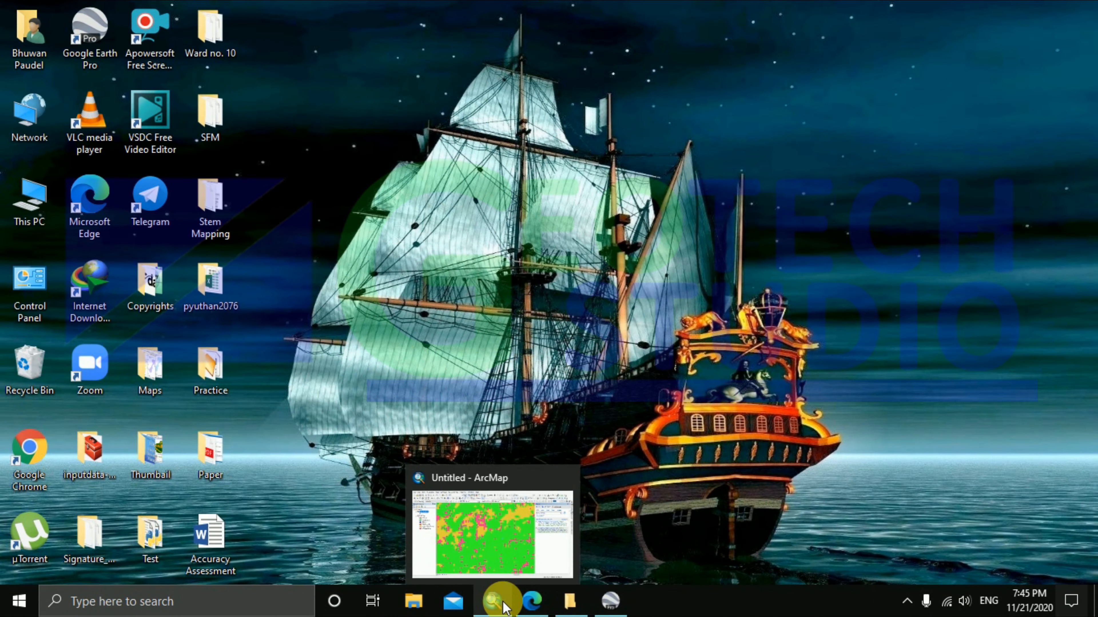
{"action": "left_click", "coordinate": [503, 607]}
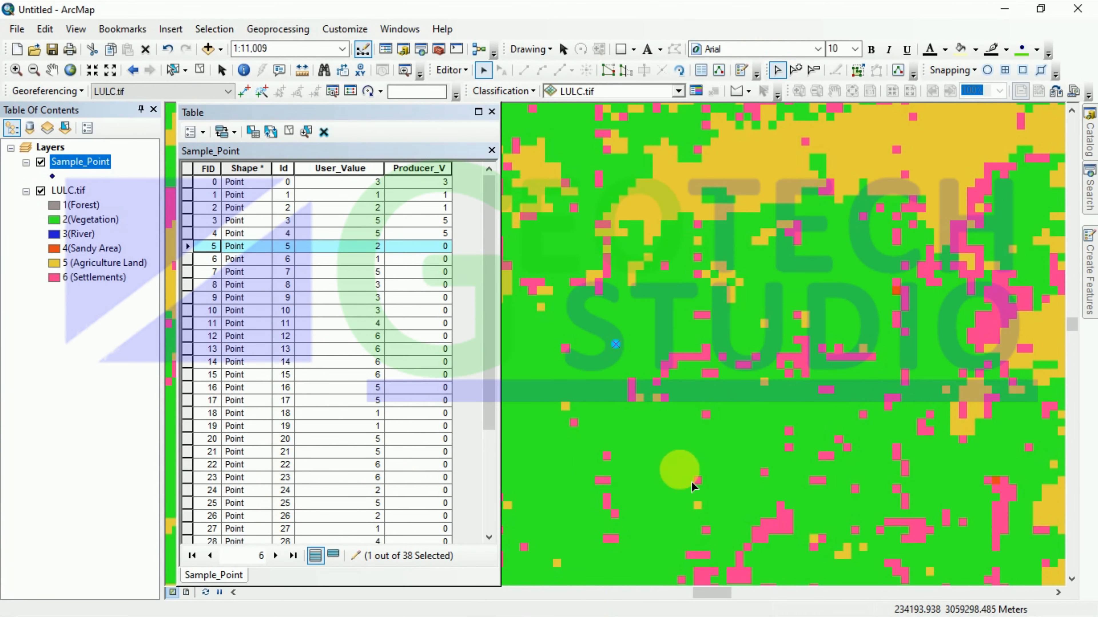
{"action": "left_click", "coordinate": [1002, 8]}
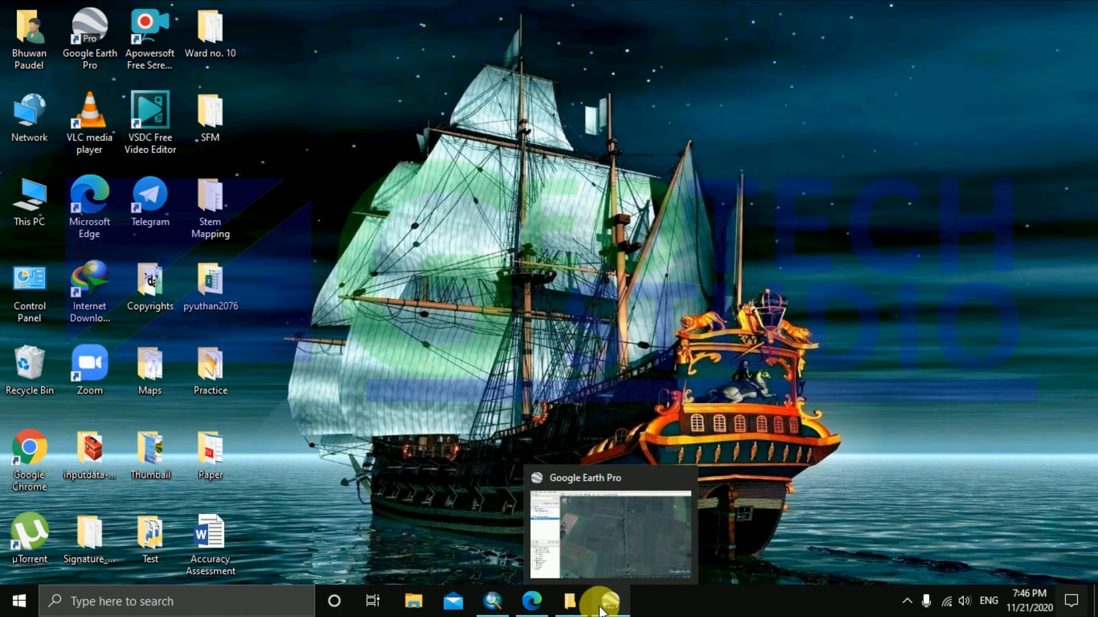
Step: Restore Google Earth Pro and zoom in toward sample point 5
{"action": "left_click", "coordinate": [600, 609]}
{"action": "scroll", "coordinate": [669, 281], "scroll_direction": "down", "scroll_amount": 2}
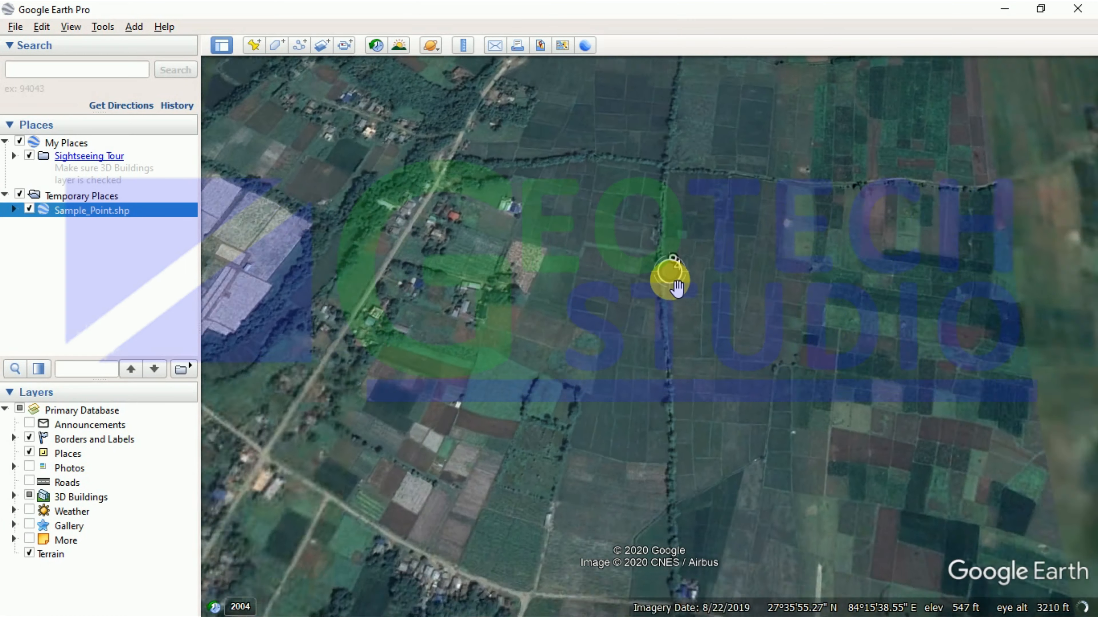
{"action": "scroll", "coordinate": [676, 288], "scroll_direction": "down", "scroll_amount": 3}
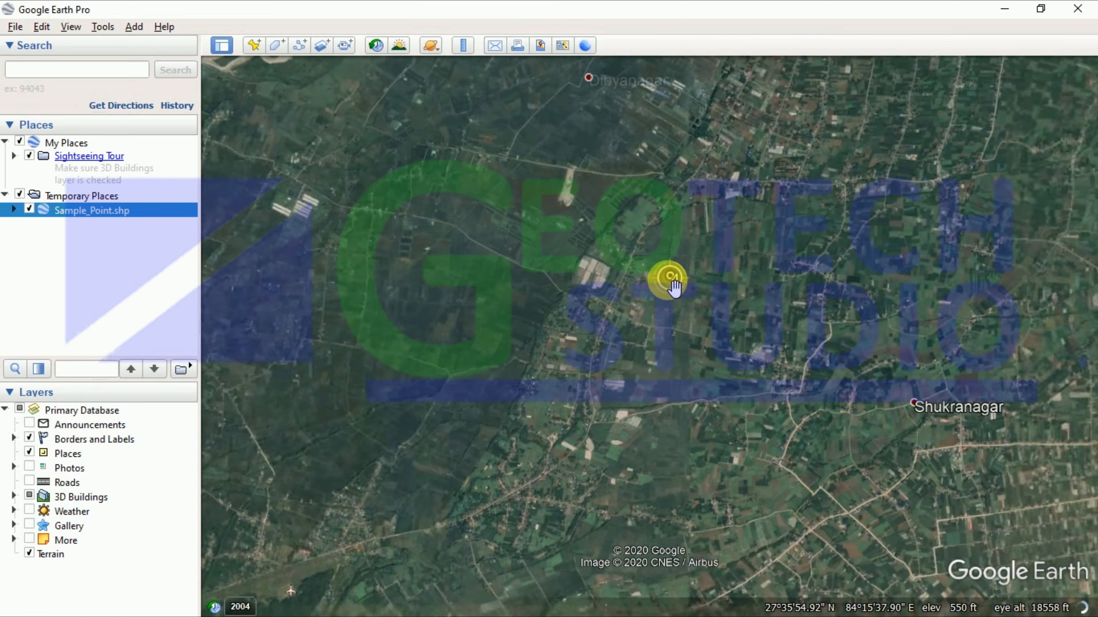
{"action": "scroll", "coordinate": [674, 286], "scroll_direction": "down", "scroll_amount": 4}
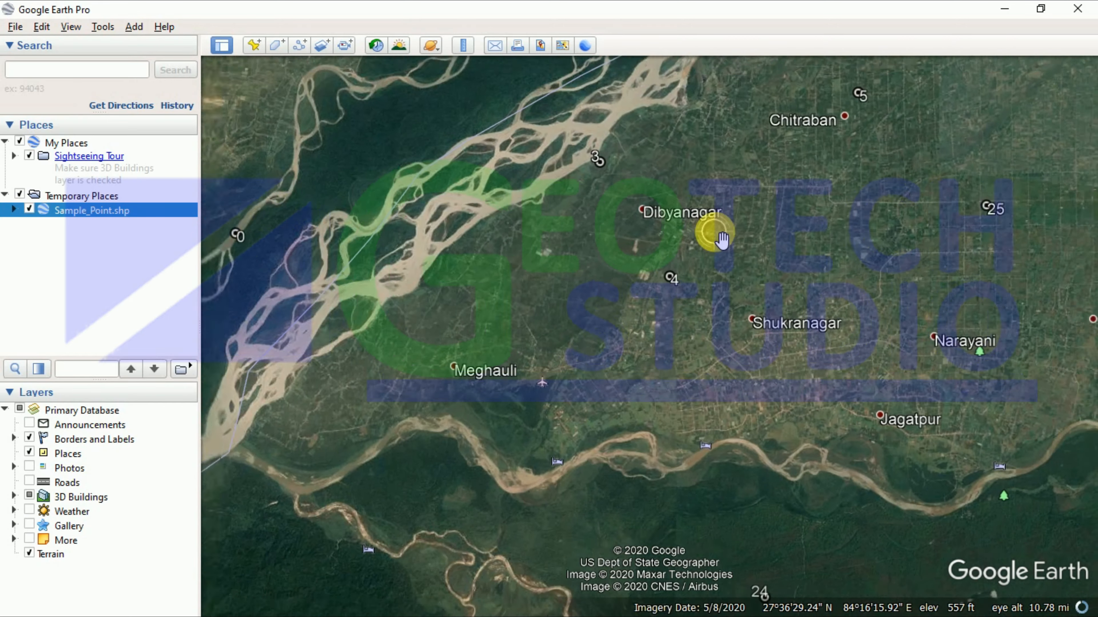
{"action": "scroll", "coordinate": [828, 117], "scroll_direction": "up", "scroll_amount": 3}
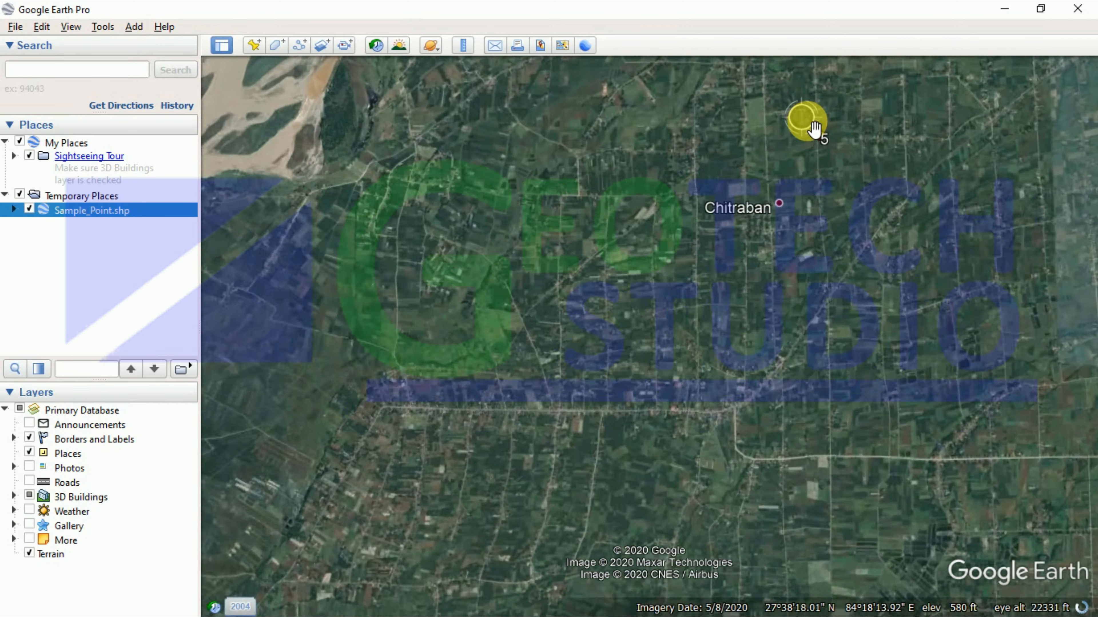
{"action": "scroll", "coordinate": [814, 127], "scroll_direction": "up", "scroll_amount": 5}
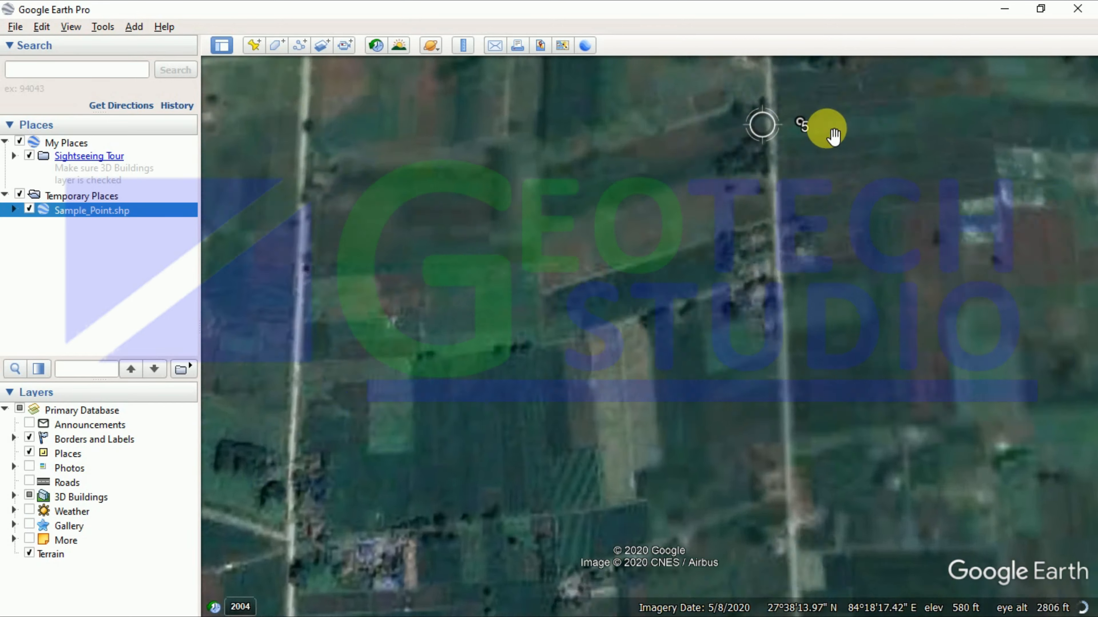
{"action": "scroll", "coordinate": [821, 129], "scroll_direction": "up", "scroll_amount": 2}
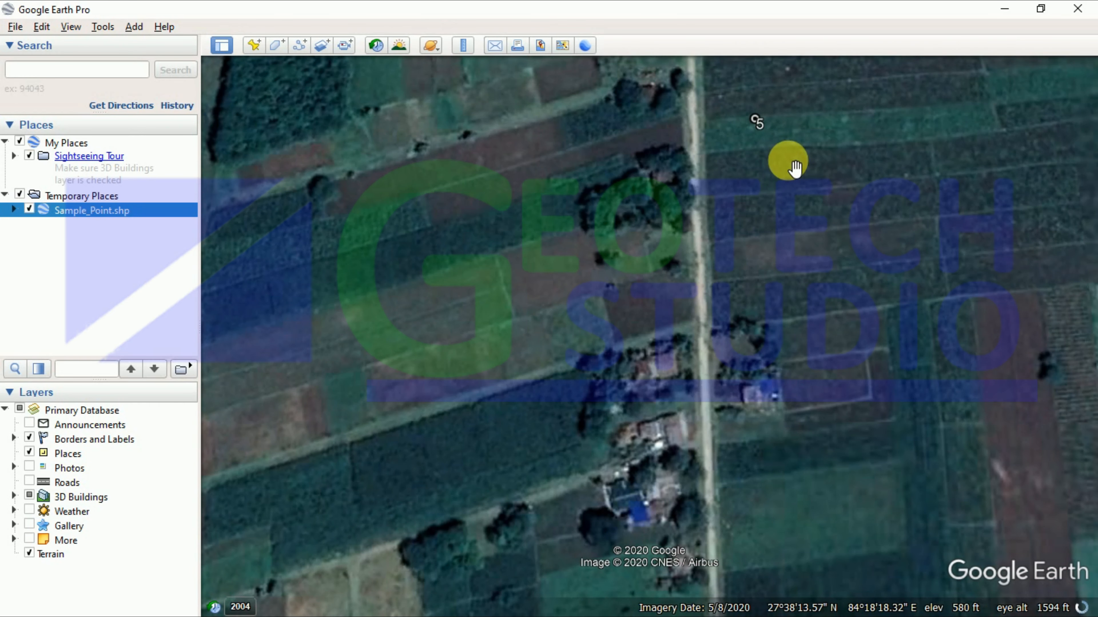
{"action": "scroll", "coordinate": [752, 108], "scroll_direction": "up", "scroll_amount": 2}
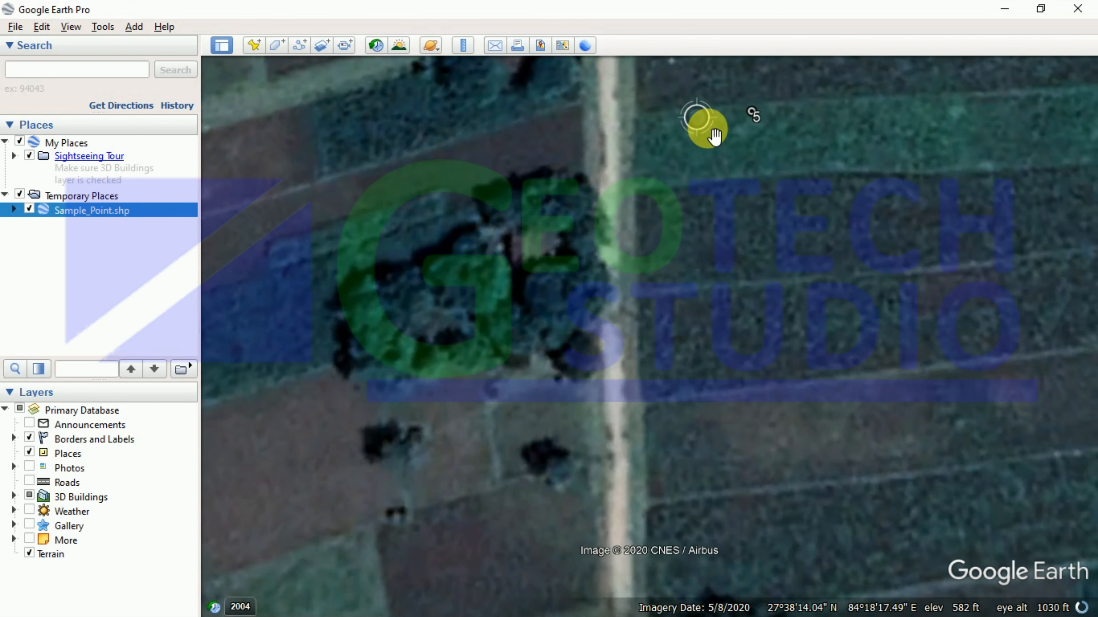
{"action": "scroll", "coordinate": [800, 127], "scroll_direction": "up", "scroll_amount": 1}
{"action": "scroll", "coordinate": [800, 138], "scroll_direction": "up", "scroll_amount": 1}
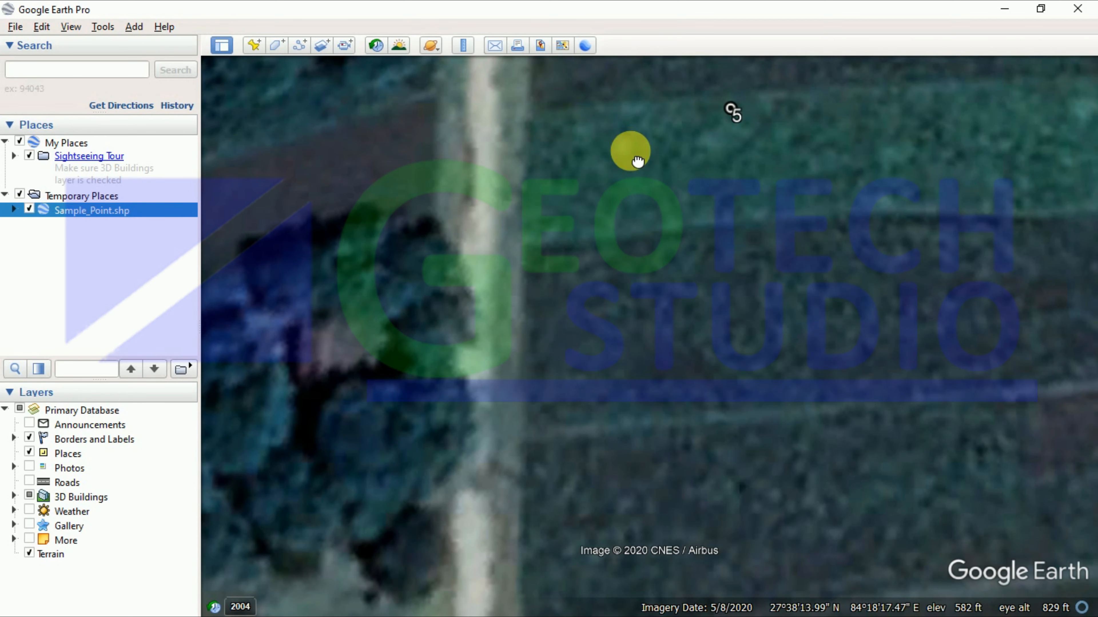
Step: Pan to centre sample point 5, check its cultivated field plots, then minimize Google Earth
{"action": "left_click_drag", "start_coordinate": [638, 161], "coordinate": [569, 333]}
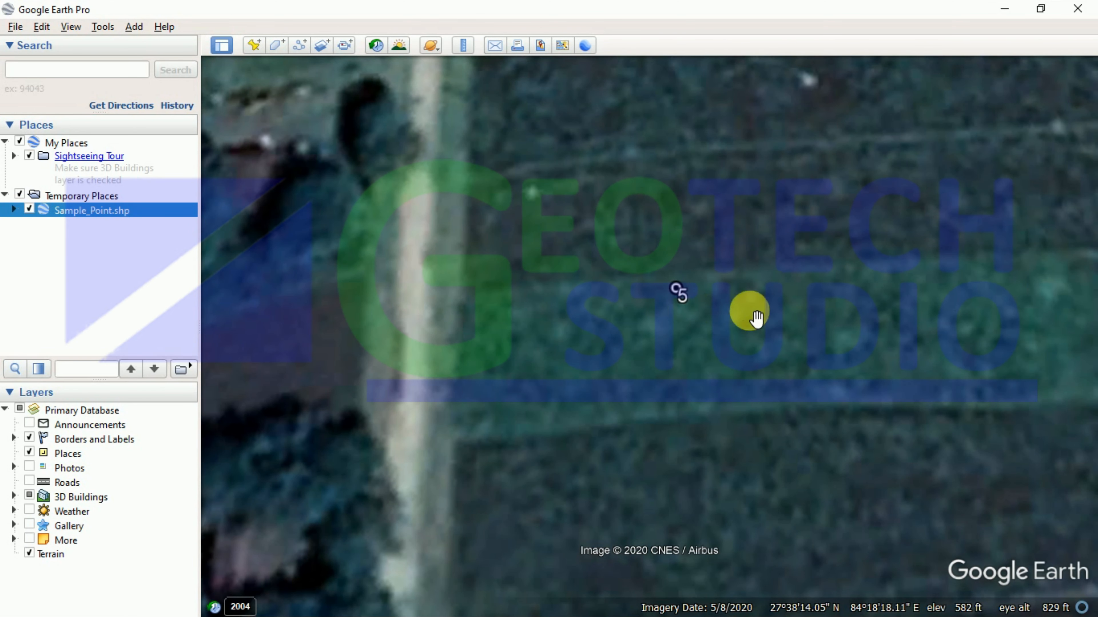
{"action": "scroll", "coordinate": [728, 282], "scroll_direction": "up", "scroll_amount": 2}
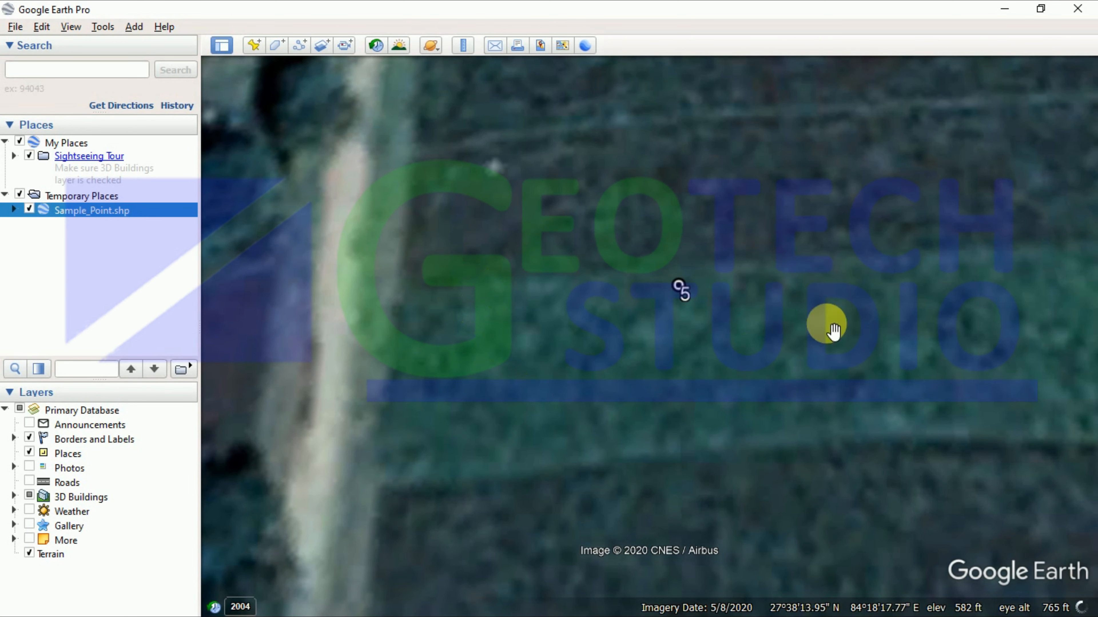
{"action": "scroll", "coordinate": [611, 314], "scroll_direction": "down", "scroll_amount": 3}
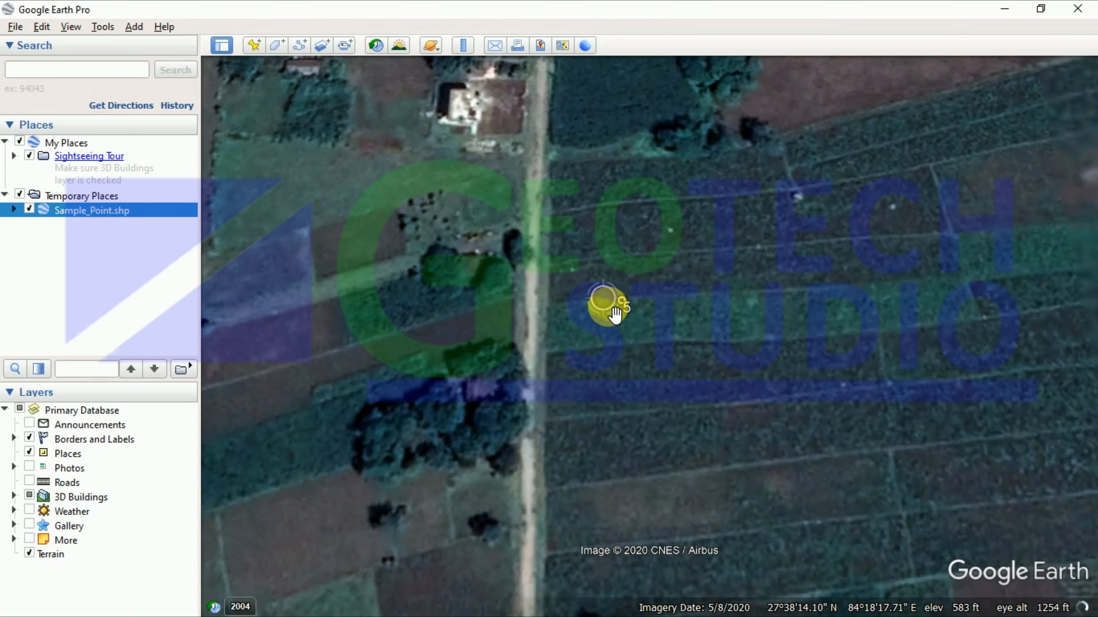
{"action": "scroll", "coordinate": [614, 308], "scroll_direction": "down", "scroll_amount": 1}
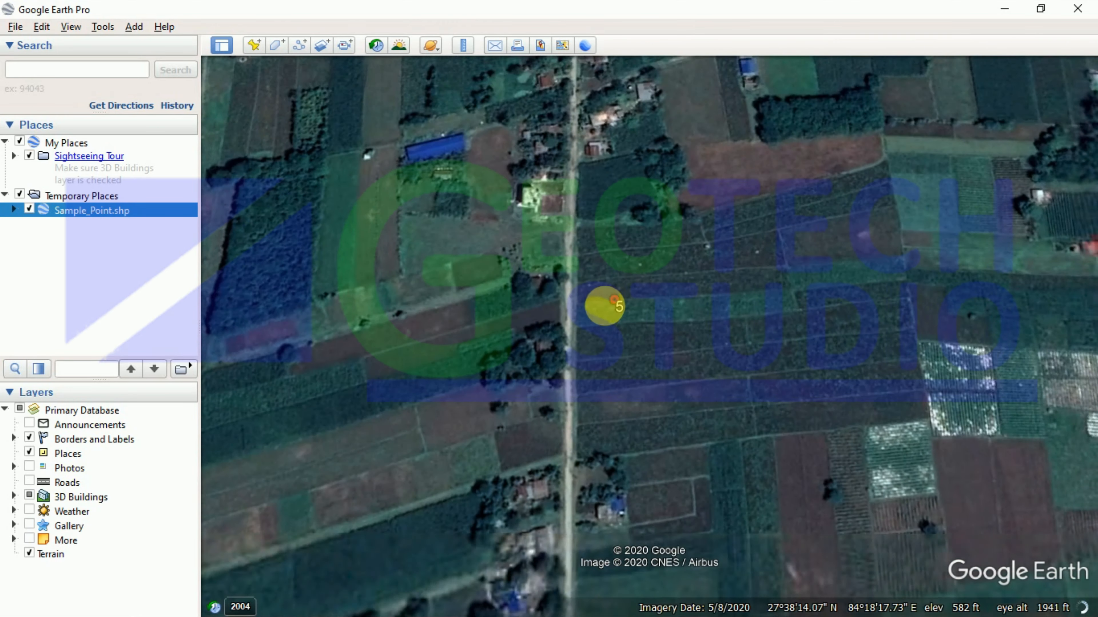
{"action": "scroll", "coordinate": [612, 303], "scroll_direction": "up", "scroll_amount": 2}
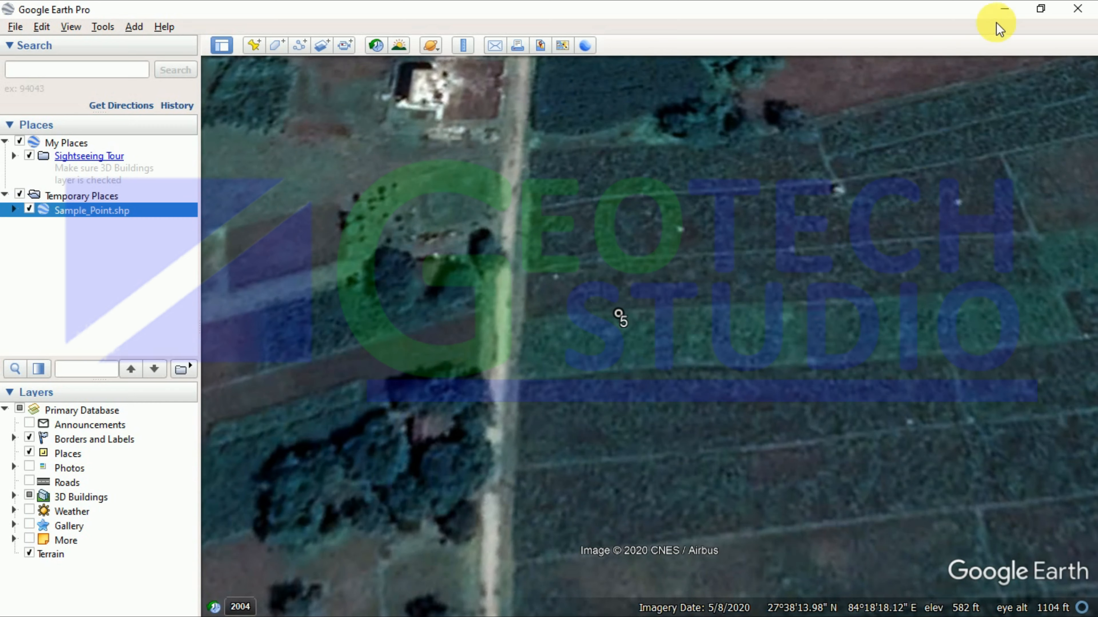
{"action": "left_click", "coordinate": [1004, 9]}
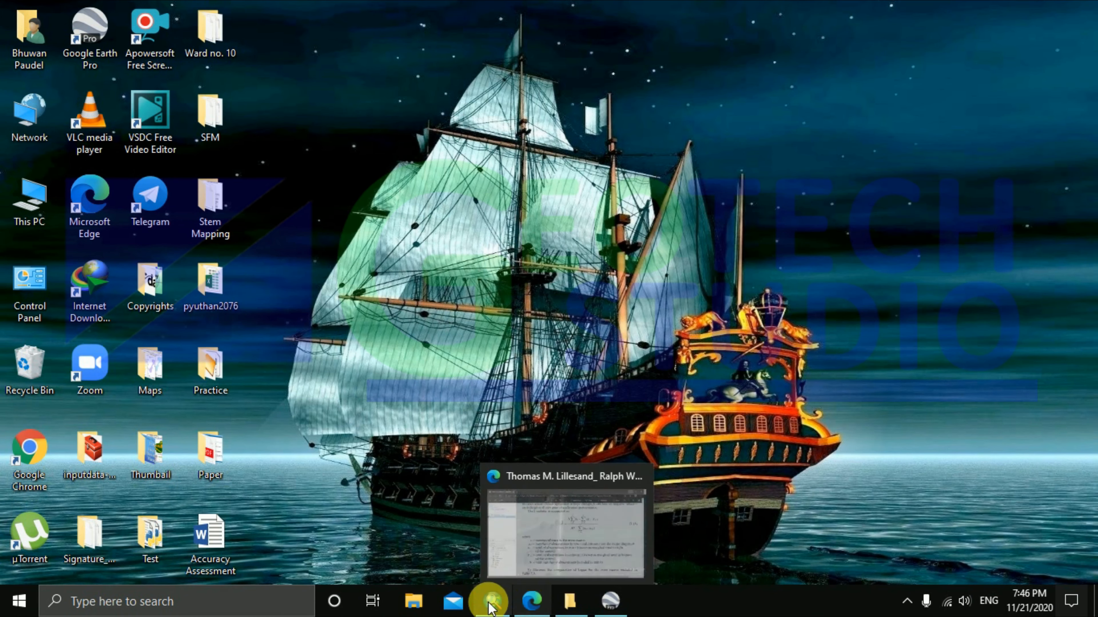
Step: Enter 2 as sample point 5's Producer_V value in ArcMap's Sample_Point table
{"action": "left_click", "coordinate": [492, 614]}
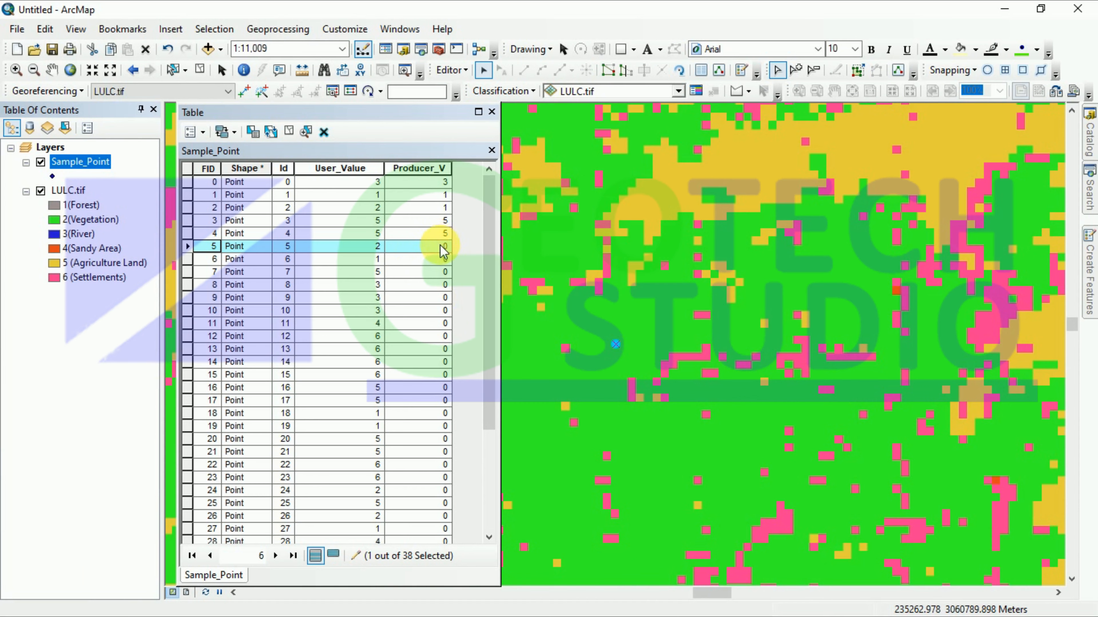
{"action": "left_click", "coordinate": [444, 252]}
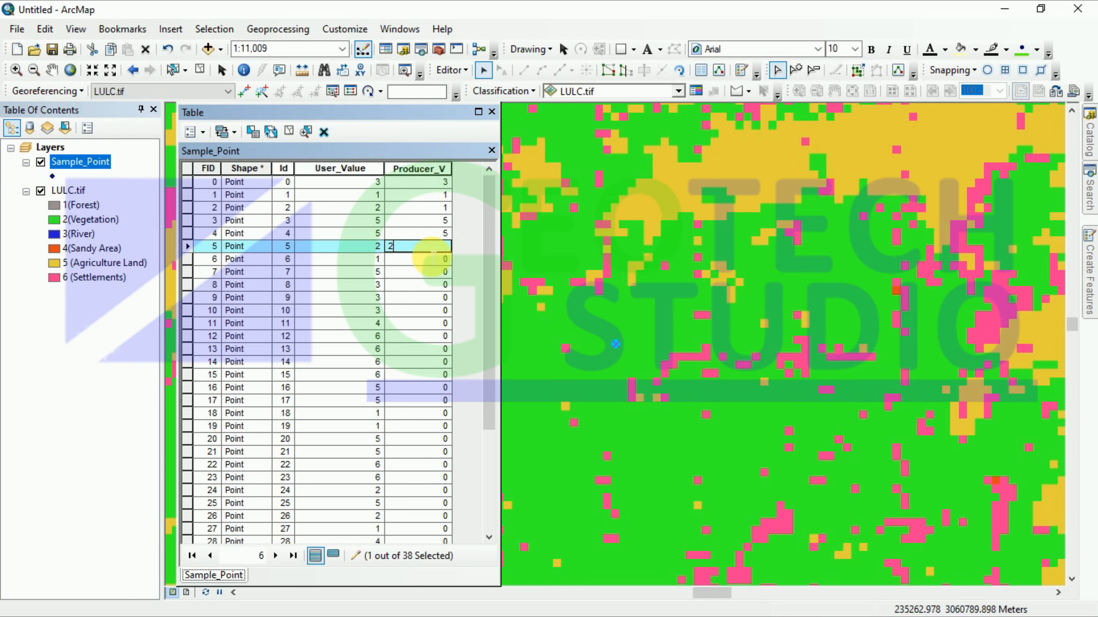
{"action": "scroll", "coordinate": [263, 380], "scroll_direction": "down", "scroll_amount": 4}
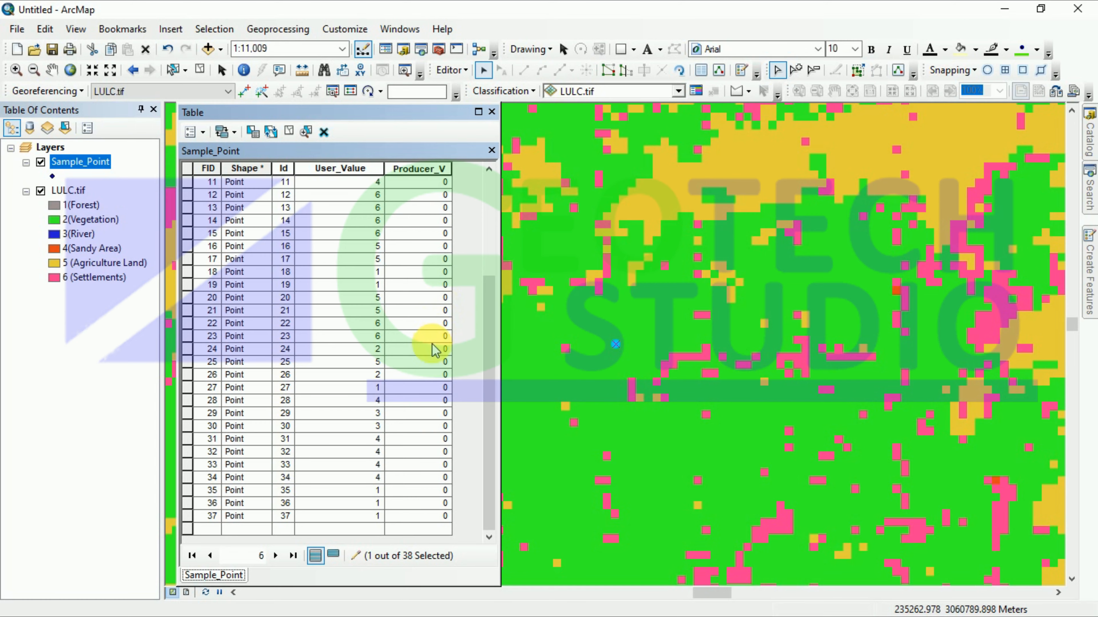
{"action": "type", "text": "2"}
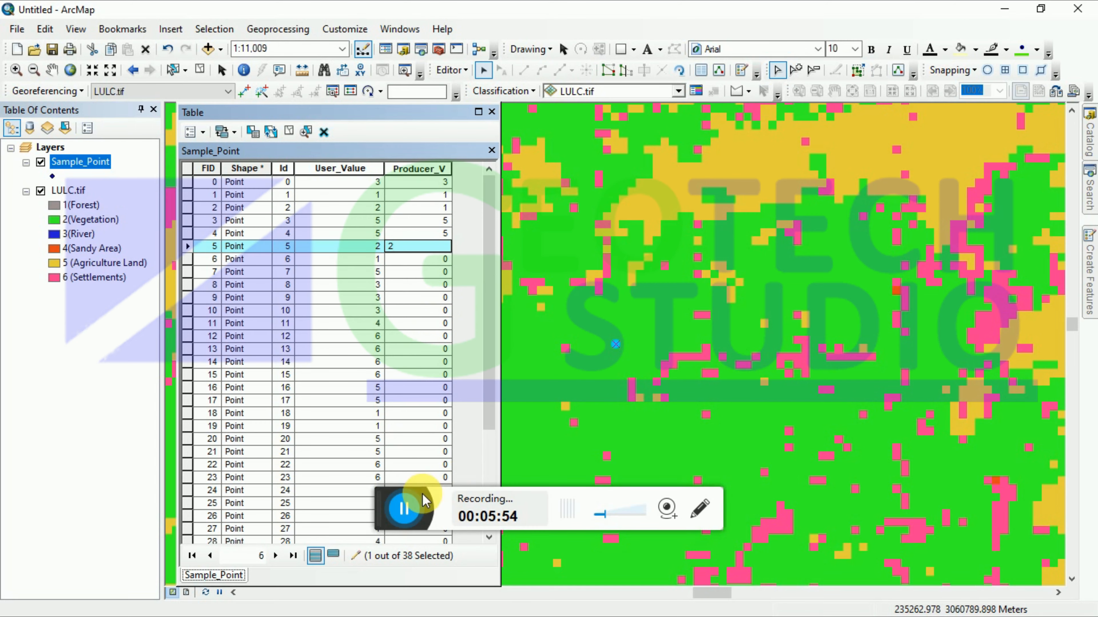
{"action": "left_click", "coordinate": [423, 502]}
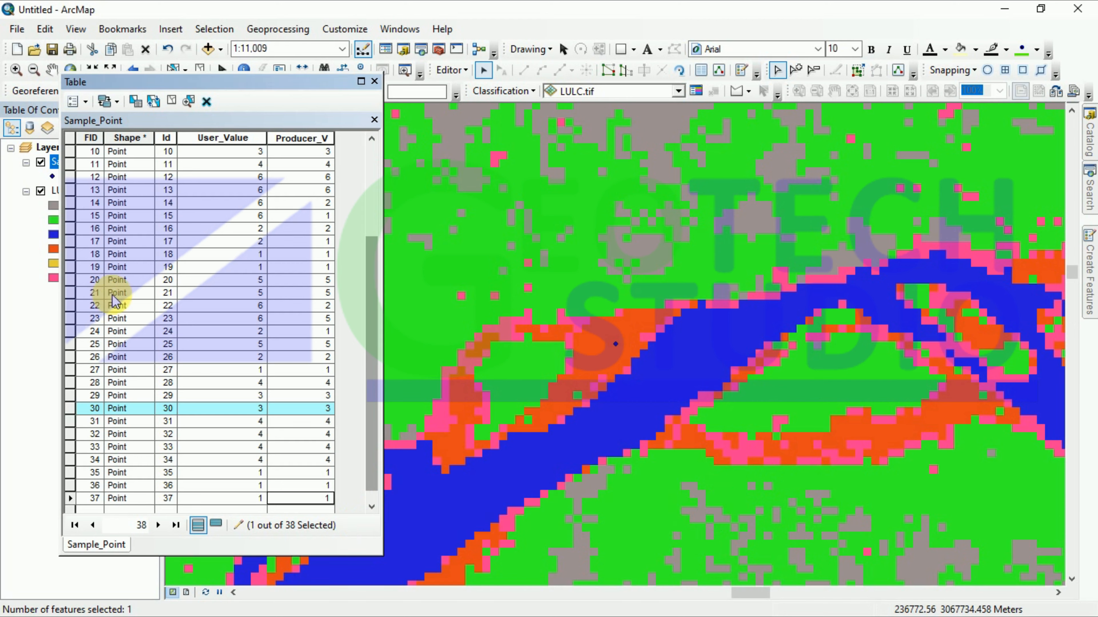
Step: Sort the Sample_Point table ascending by User_Value
{"action": "double_click", "coordinate": [220, 139]}
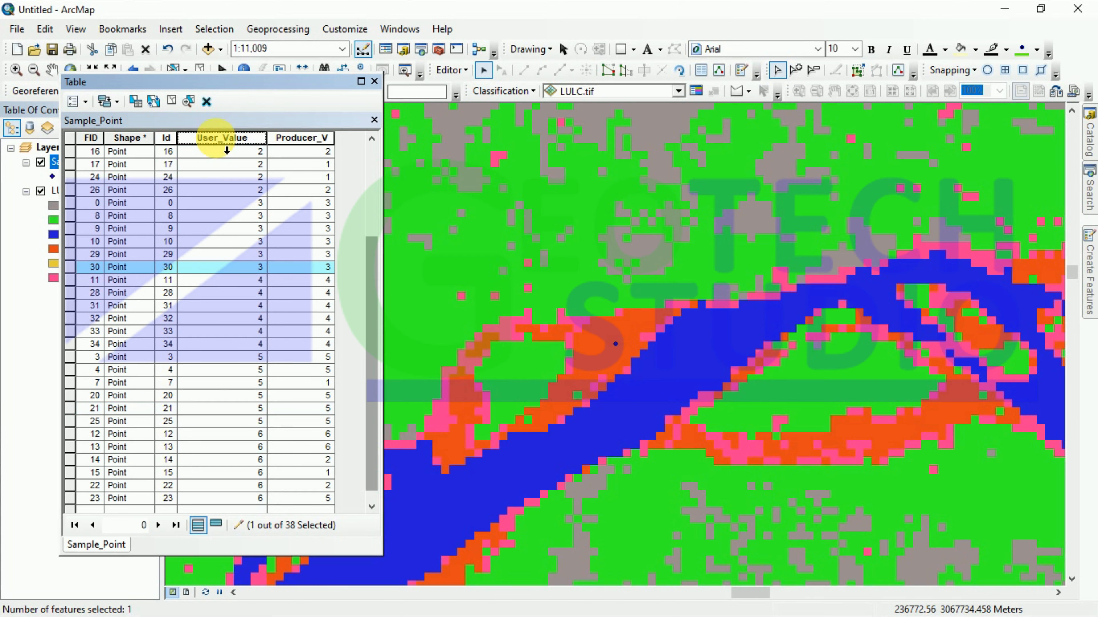
{"action": "double_click", "coordinate": [221, 138]}
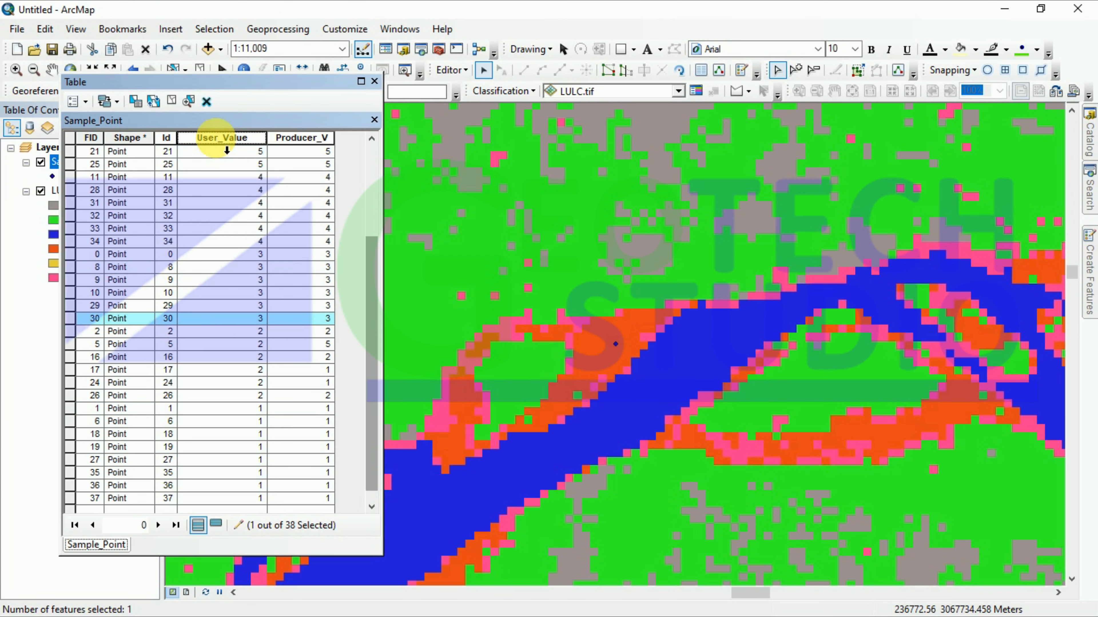
{"action": "double_click", "coordinate": [224, 139]}
{"action": "scroll", "coordinate": [218, 191], "scroll_direction": "up", "scroll_amount": 4}
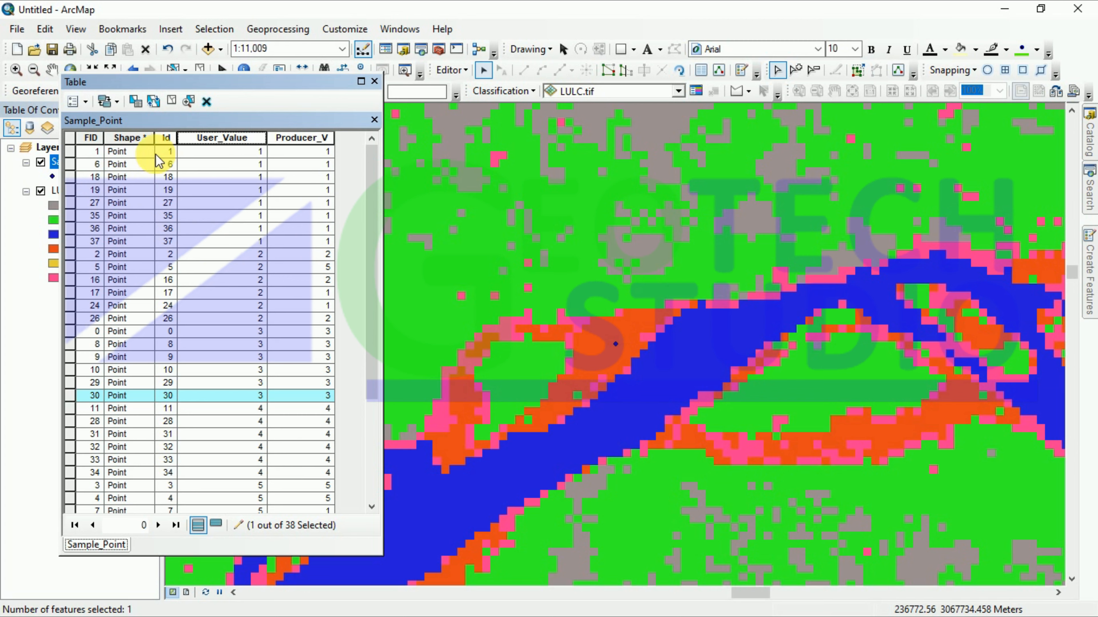
Step: Select the eight User_Value 1 points and open the Accuracy Assessment document in Word
{"action": "left_click_drag", "start_coordinate": [66, 150], "coordinate": [89, 219]}
{"action": "left_click_drag", "start_coordinate": [87, 232], "coordinate": [89, 241]}
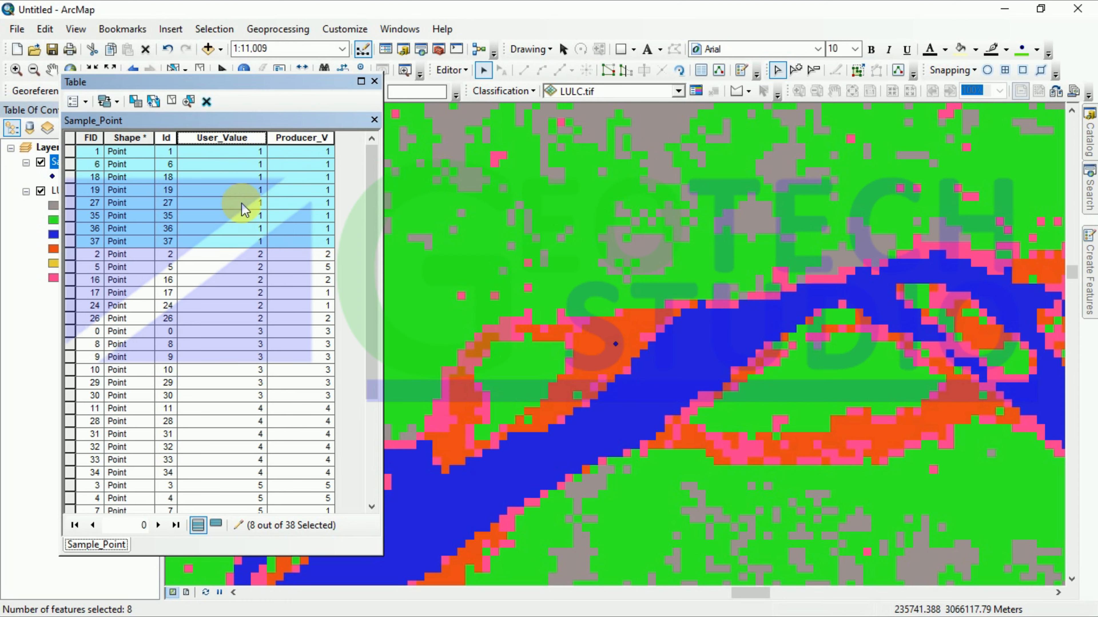
{"action": "left_click", "coordinate": [1004, 8]}
{"action": "double_click", "coordinate": [227, 528]}
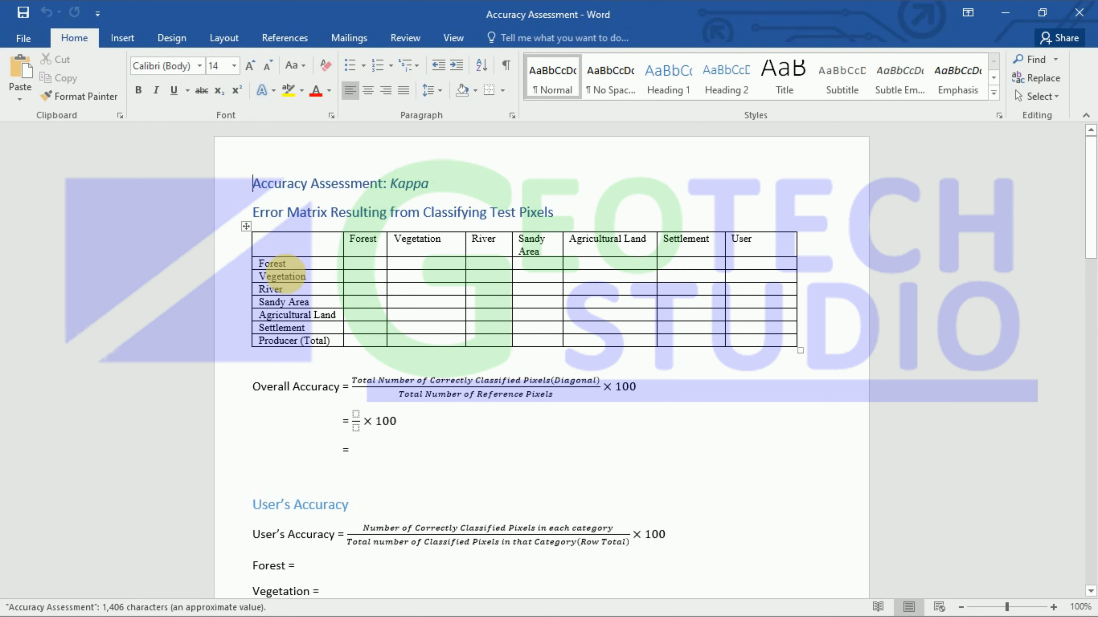
Step: Enter 8 under Forest and 0 under Vegetation, River and Sandy Area in the Forest row
{"action": "left_click", "coordinate": [365, 270]}
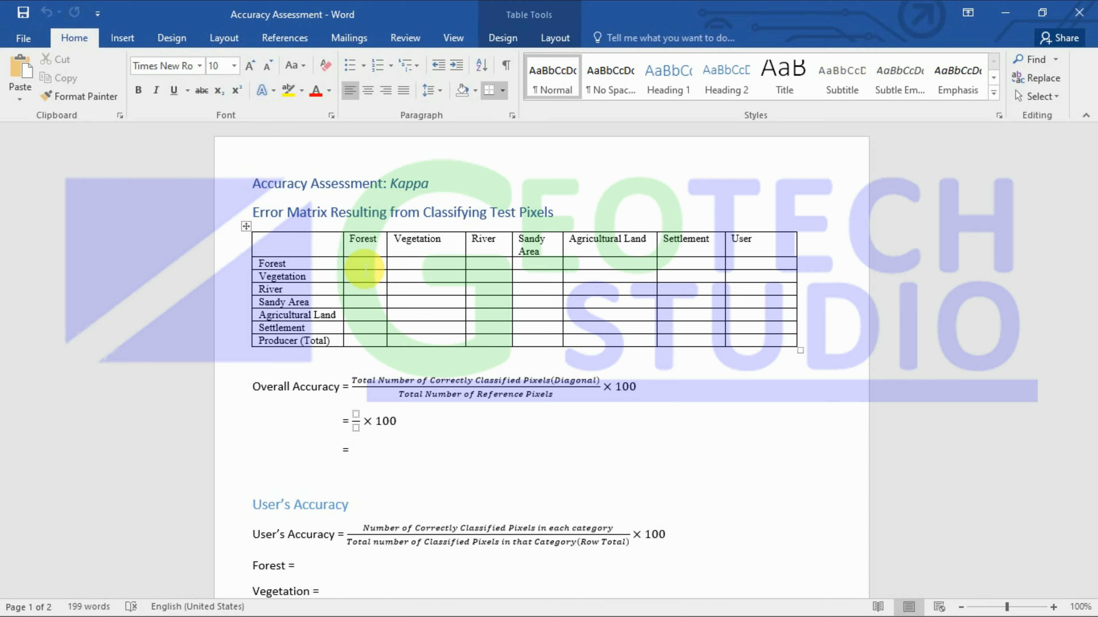
{"action": "type", "text": "8"}
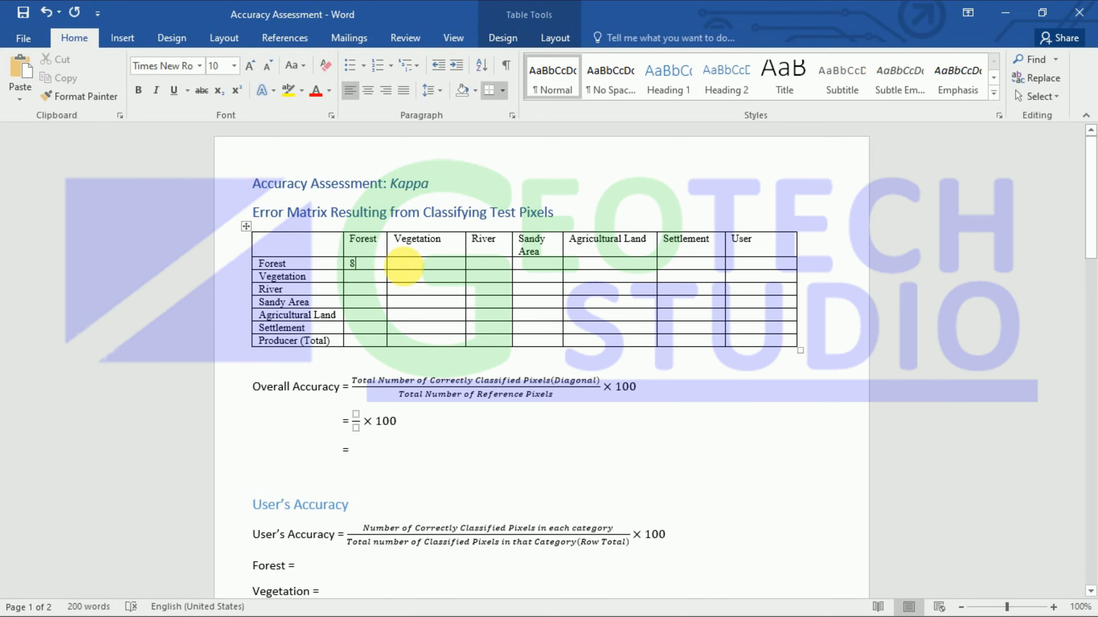
{"action": "left_click", "coordinate": [404, 267]}
{"action": "type", "text": "0"}
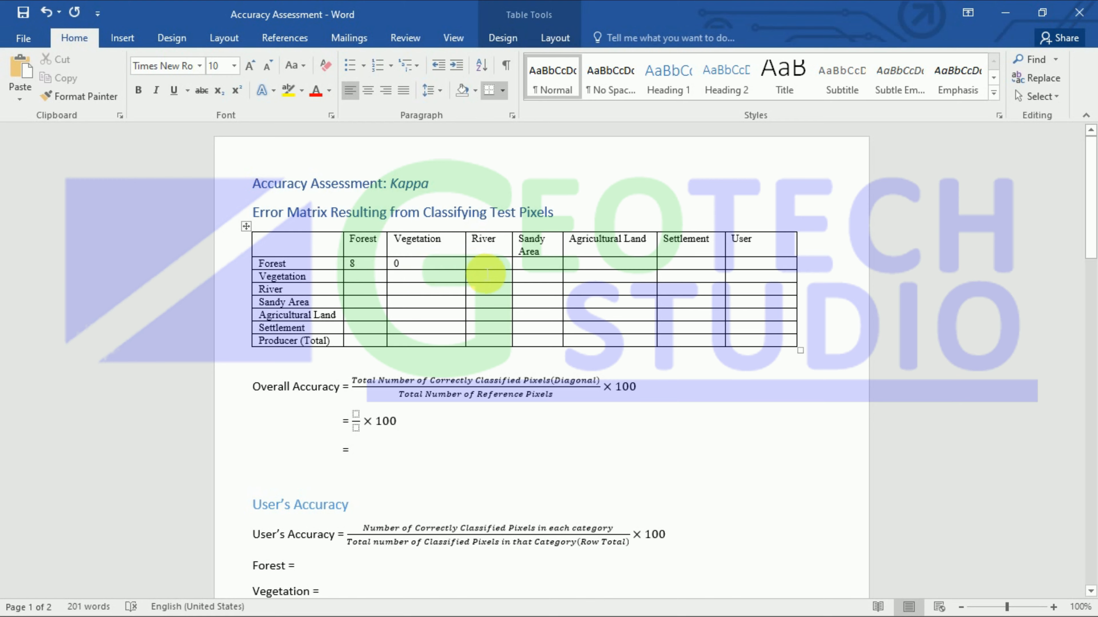
{"action": "left_click", "coordinate": [480, 265]}
{"action": "type", "text": "0"}
{"action": "left_click", "coordinate": [532, 268]}
{"action": "type", "text": "0"}
Step: Enter 0 for Agricultural Land and Settlement and a User total of 8 in the Forest row
{"action": "left_click", "coordinate": [588, 264]}
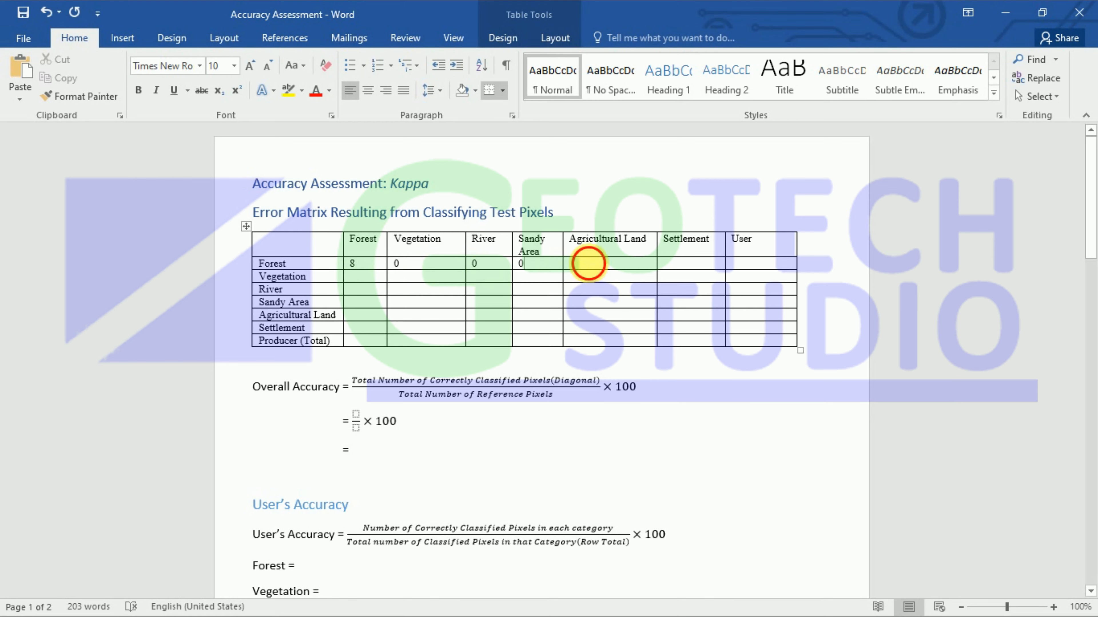
{"action": "type", "text": "0"}
{"action": "left_click", "coordinate": [688, 272]}
{"action": "type", "text": "0"}
{"action": "left_click", "coordinate": [745, 273]}
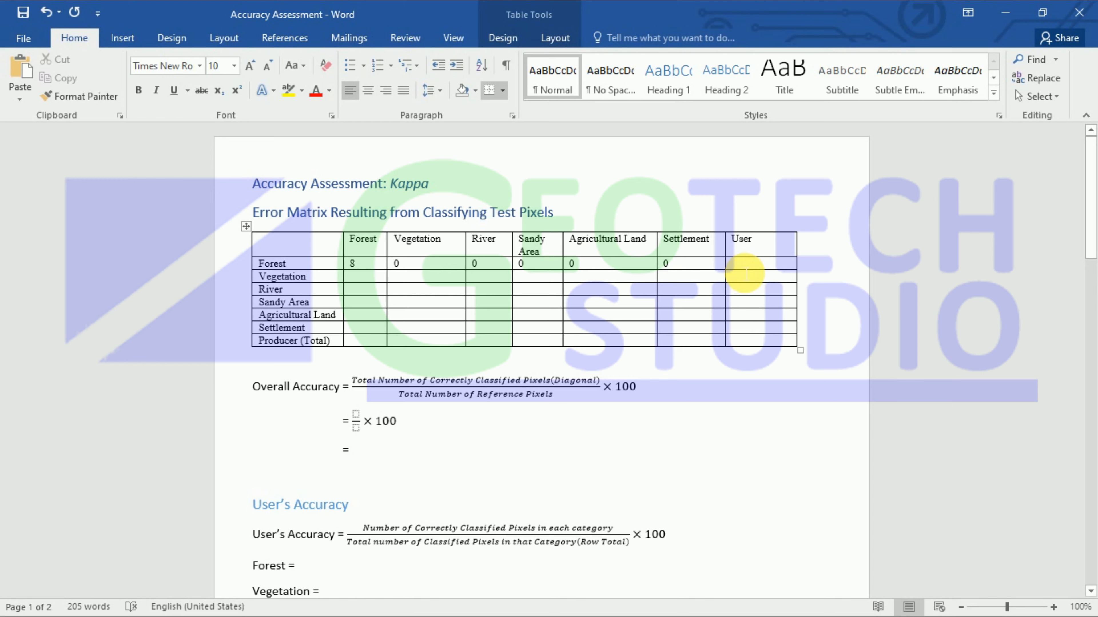
{"action": "type", "text": "8"}
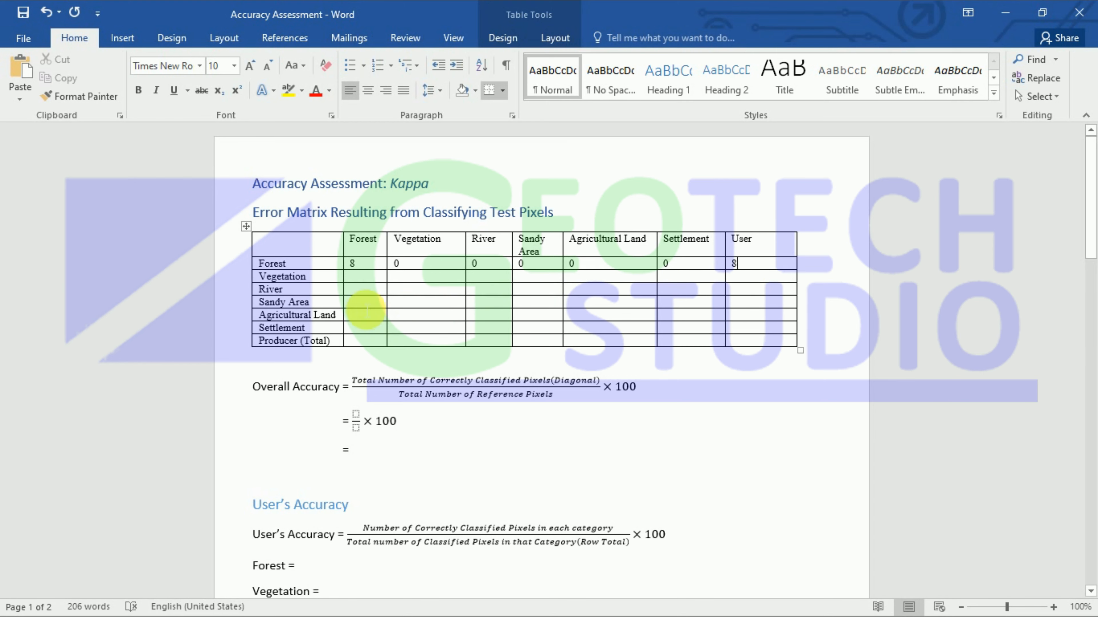
{"action": "left_click", "coordinate": [362, 280]}
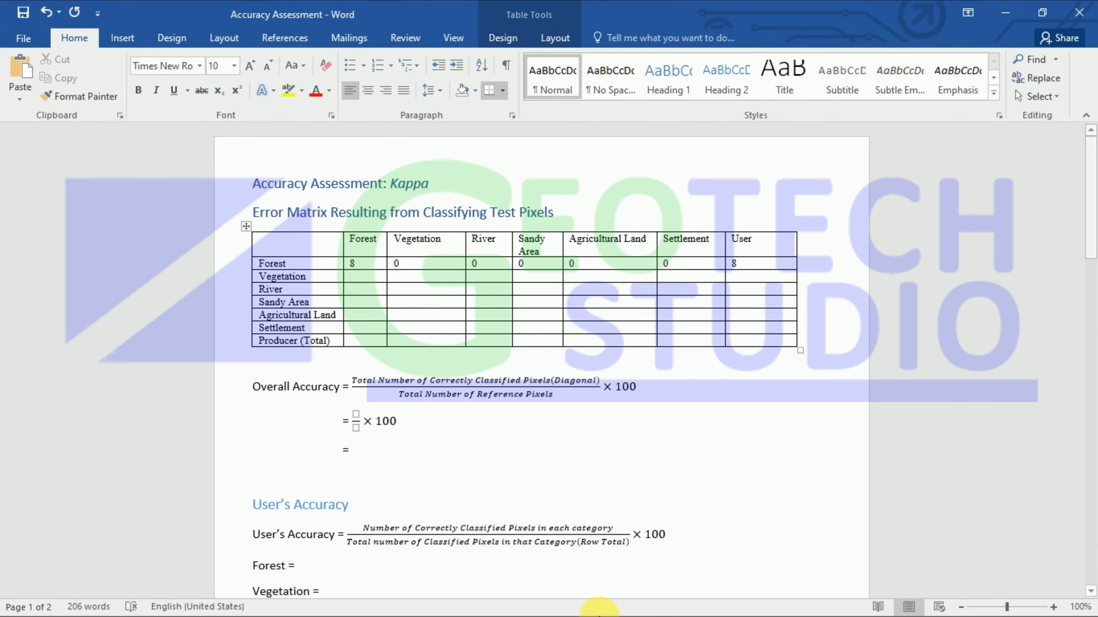
Step: Return to ArcMap's attribute table and select the six points with User_Value 2
{"action": "left_click", "coordinate": [1004, 12]}
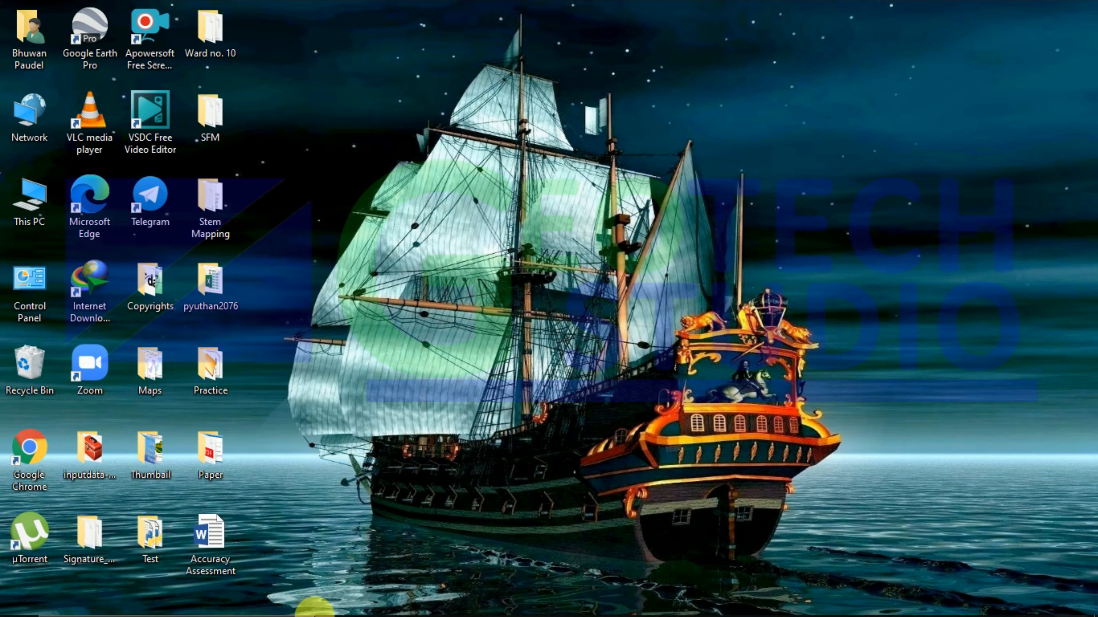
{"action": "left_click", "coordinate": [493, 598]}
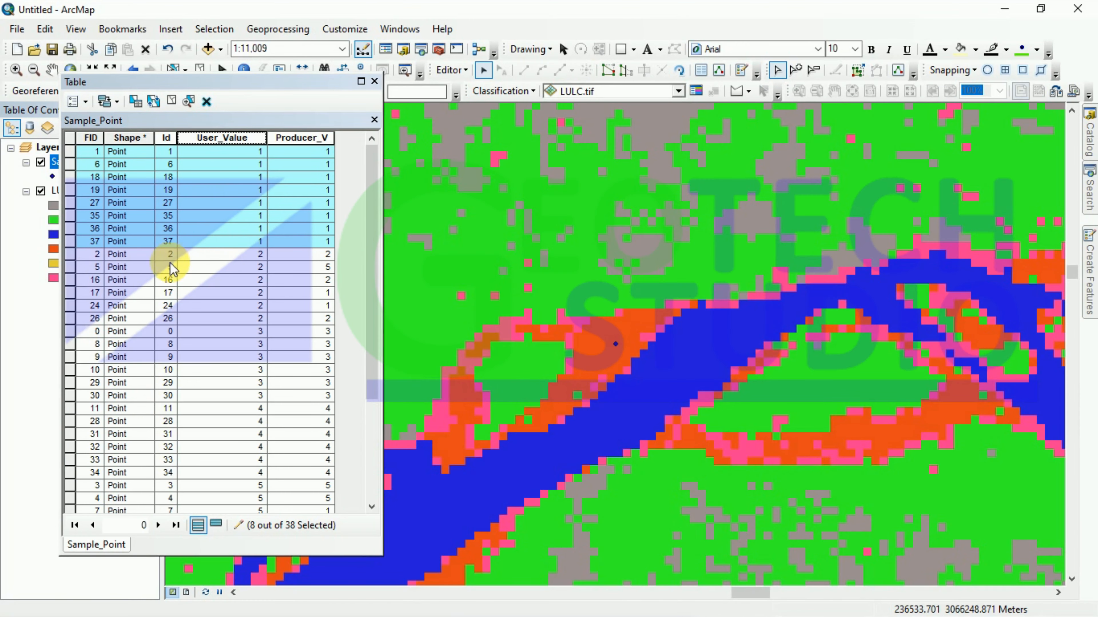
{"action": "left_click_drag", "start_coordinate": [73, 255], "coordinate": [86, 323]}
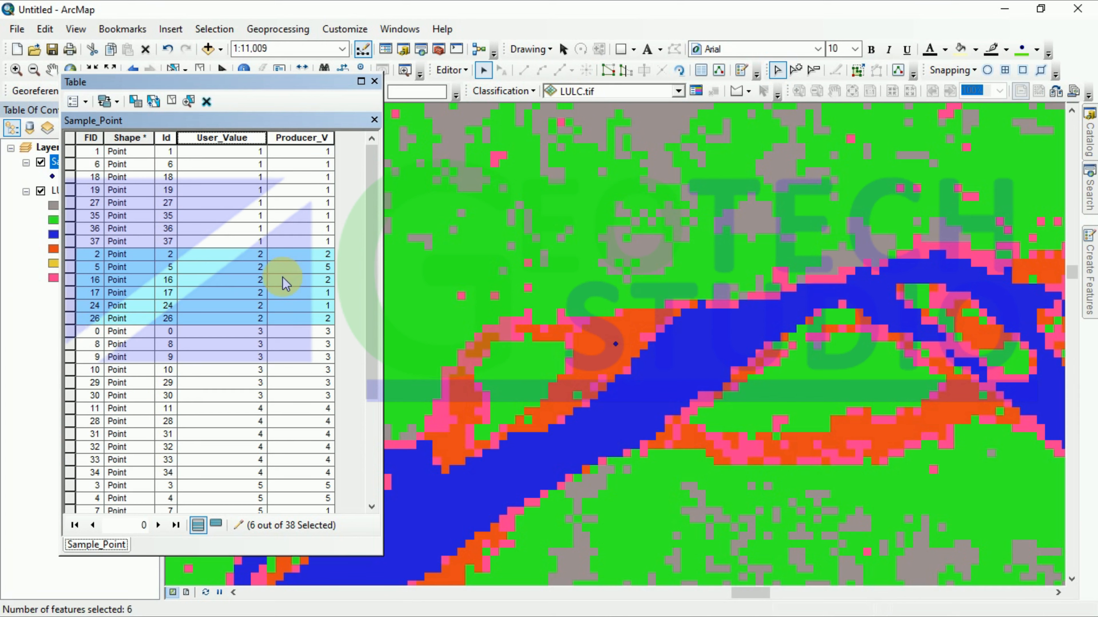
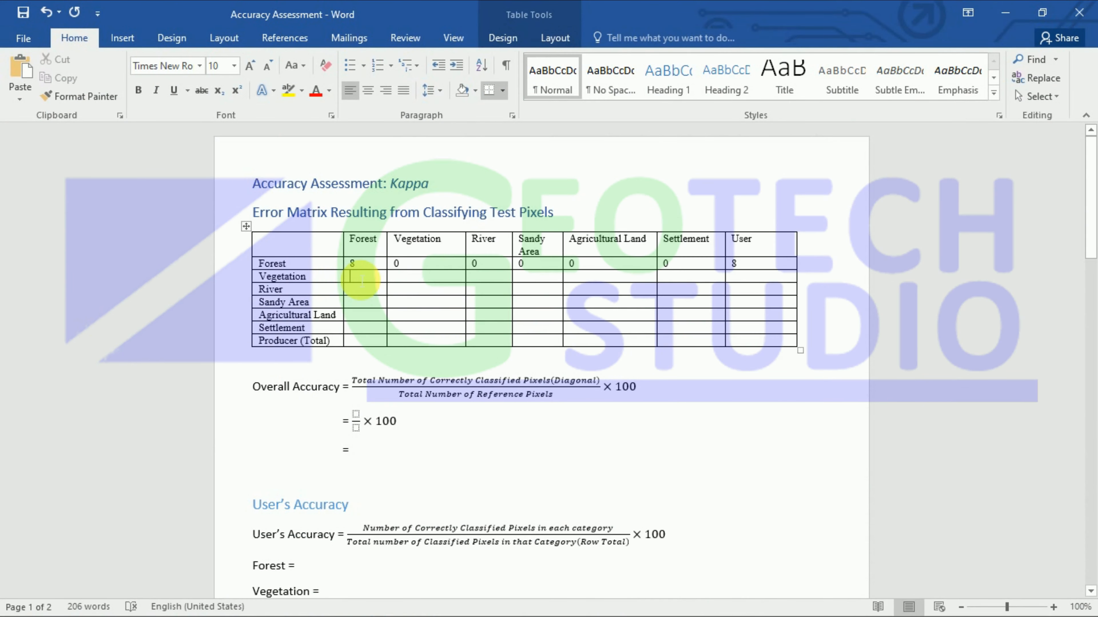
Step: Enter 2, 3, 0, 0, 1, 0 and a User total of 6 in the Vegetation row
{"action": "type", "text": "2"}
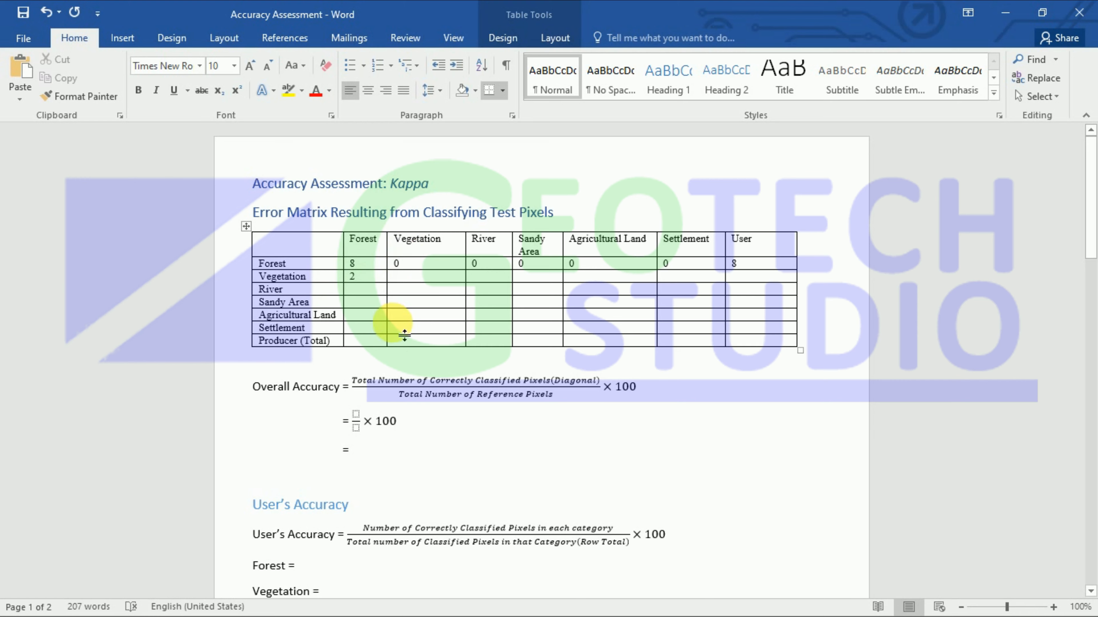
{"action": "type", "text": "3"}
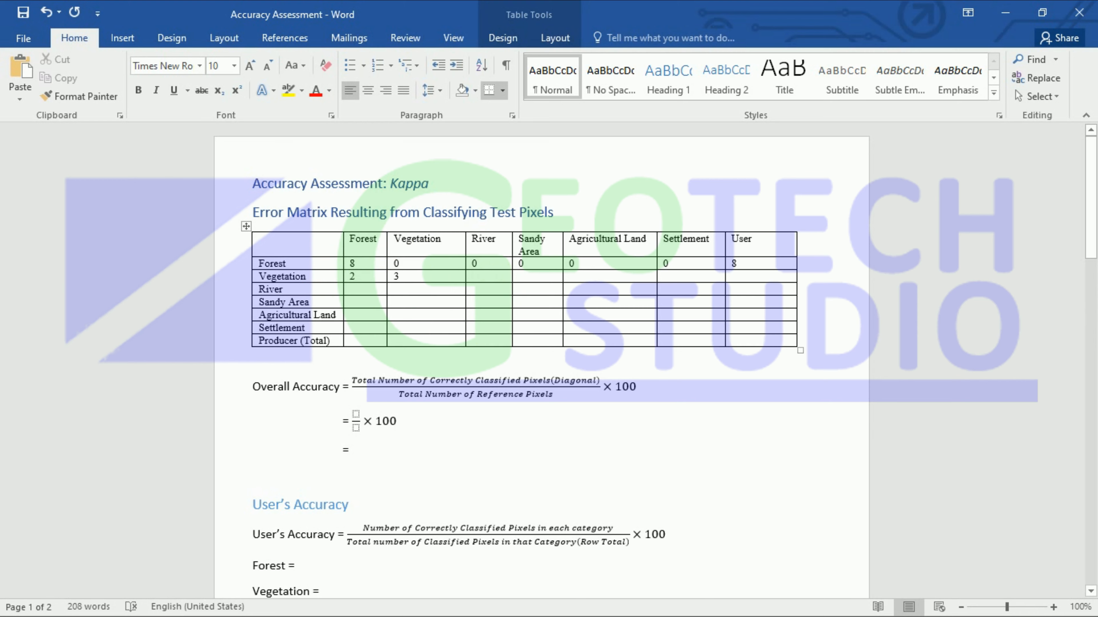
{"action": "type", "text": "0"}
{"action": "left_click", "coordinate": [531, 279]}
{"action": "type", "text": "0 "}
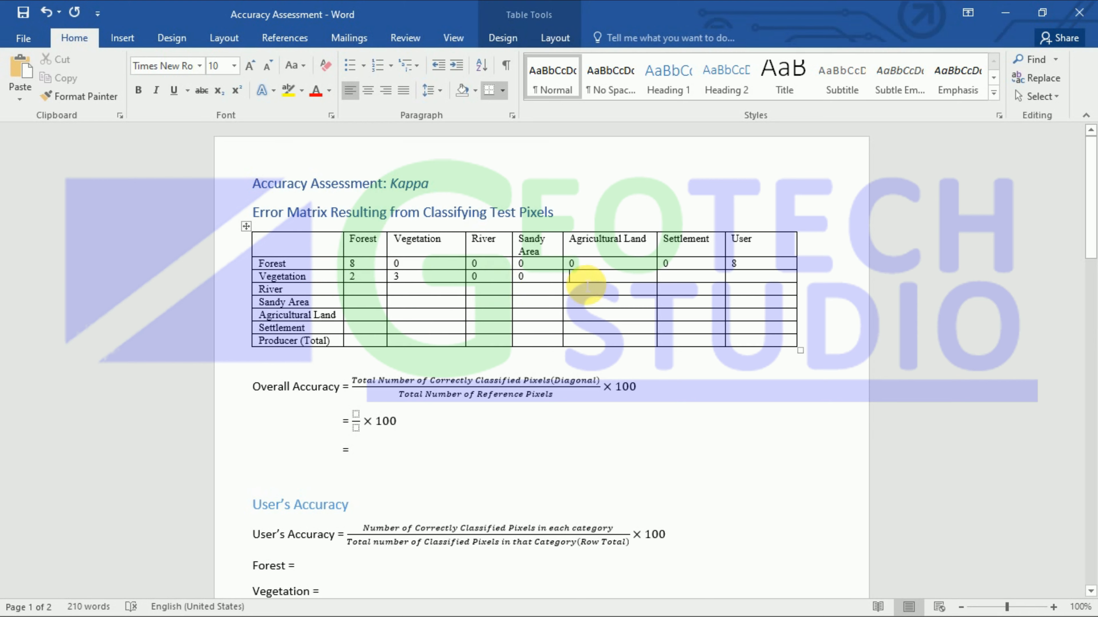
{"action": "type", "text": "1 "}
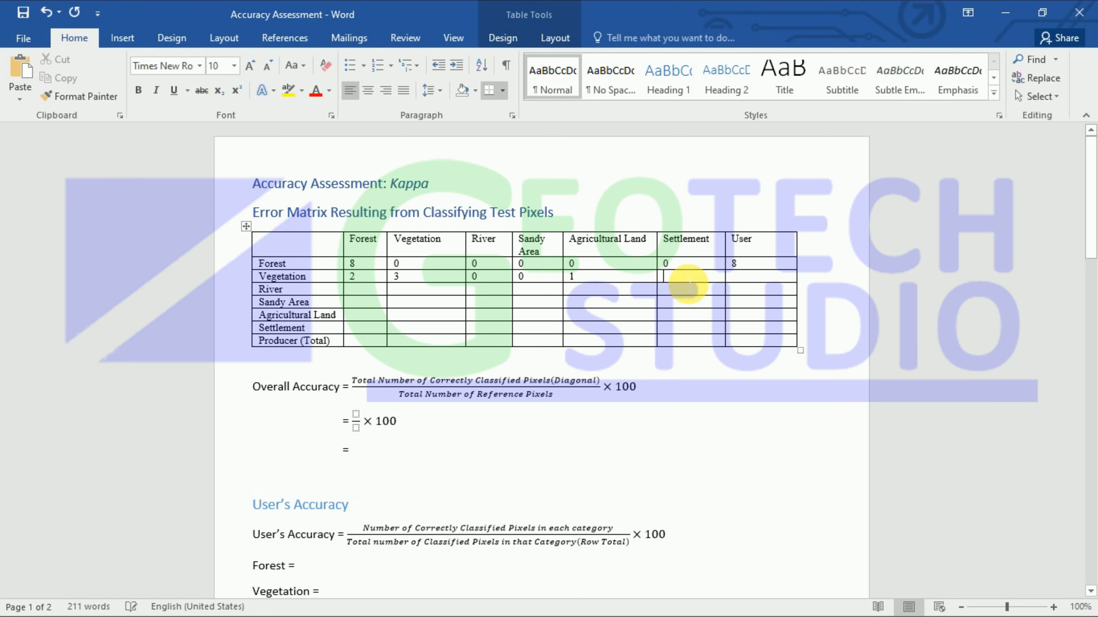
{"action": "type", "text": "0 "}
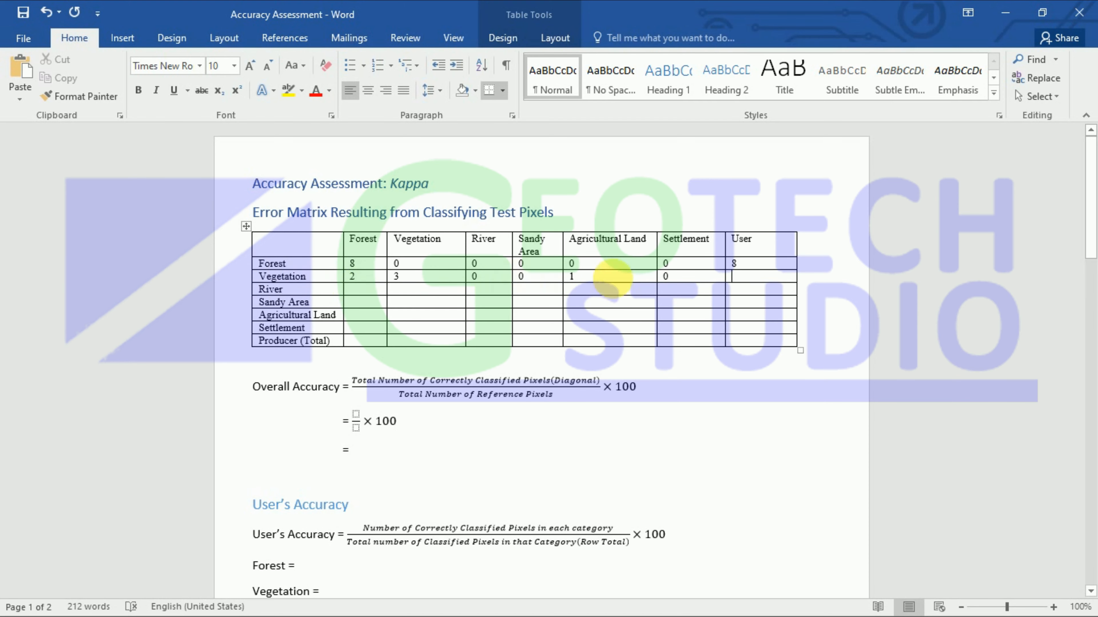
{"action": "type", "text": "6"}
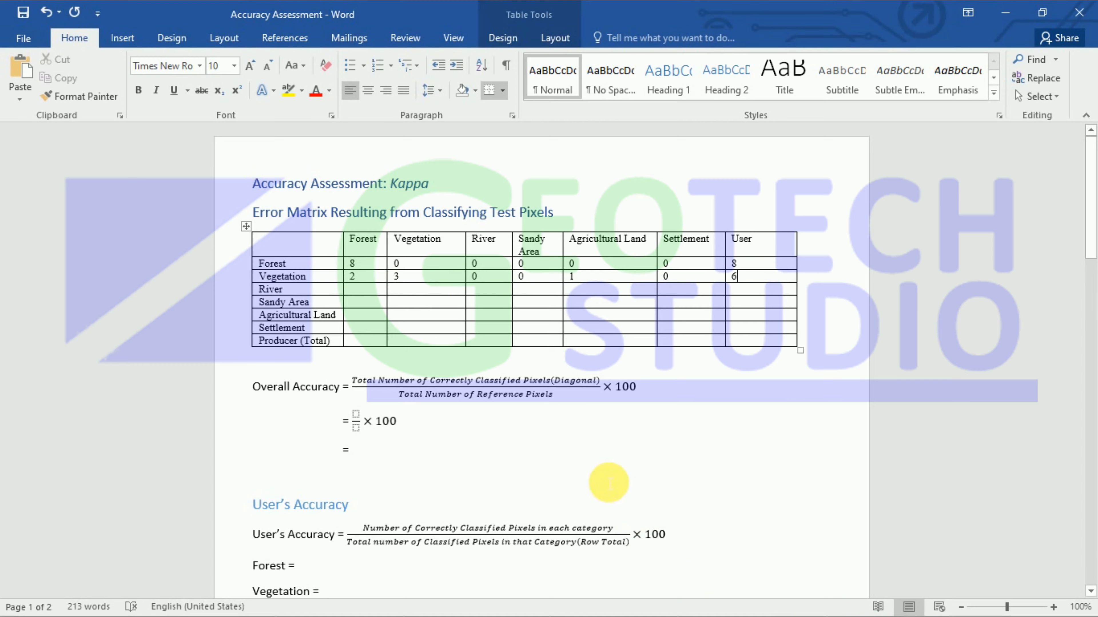
Step: In ArcMap, select the six User_Value 3 Sample_Point records, then return to the Accuracy Assessment document
{"action": "left_click", "coordinate": [1006, 13]}
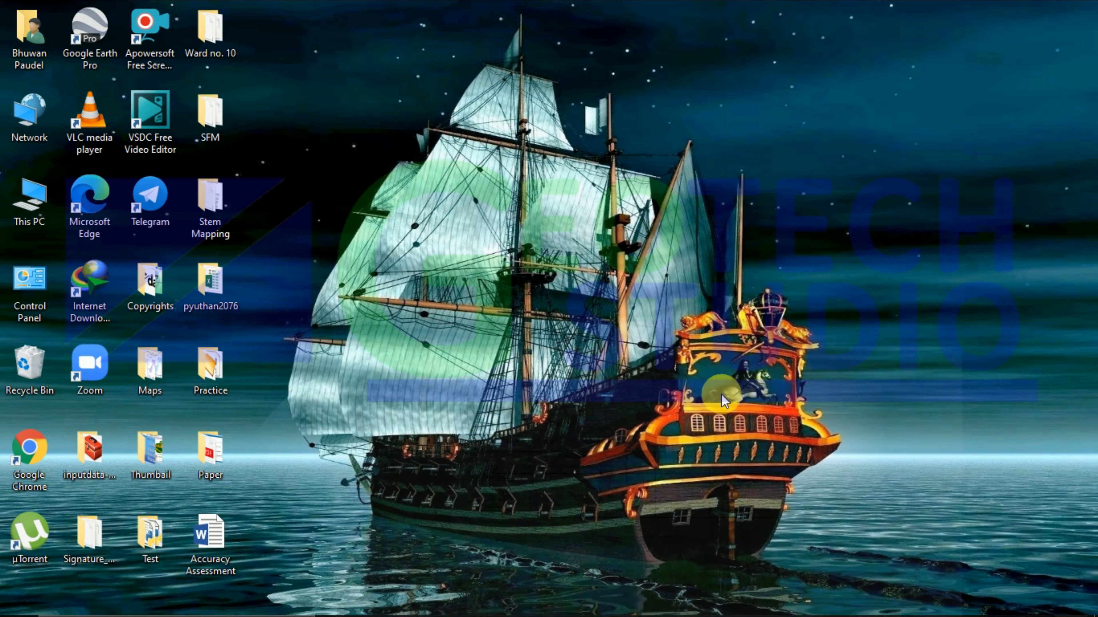
{"action": "left_click", "coordinate": [497, 598]}
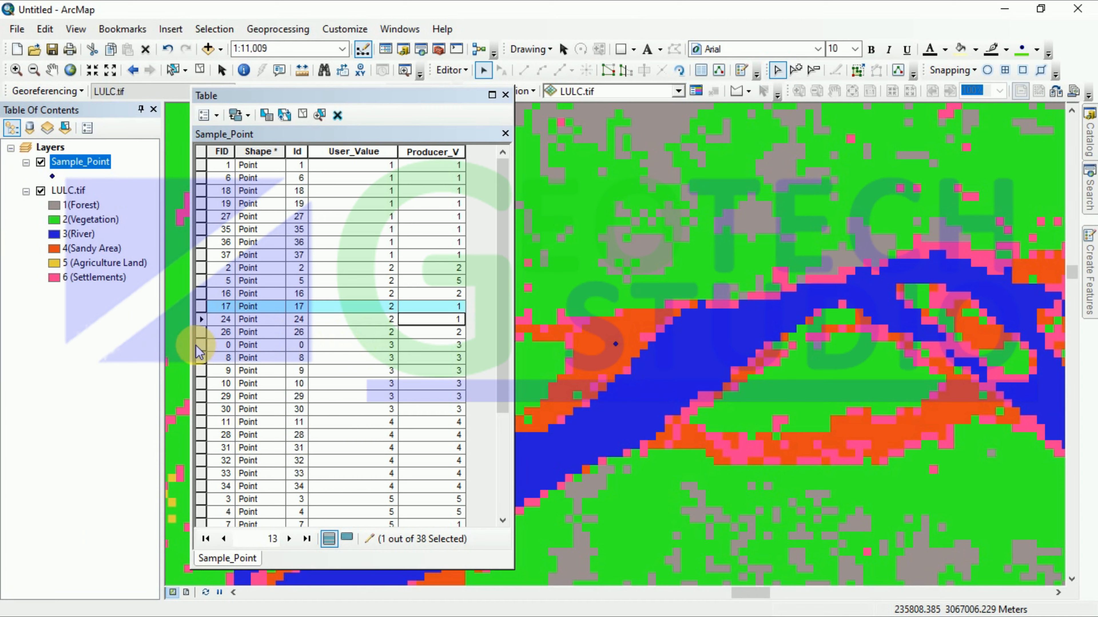
{"action": "left_click_drag", "start_coordinate": [201, 345], "coordinate": [210, 412]}
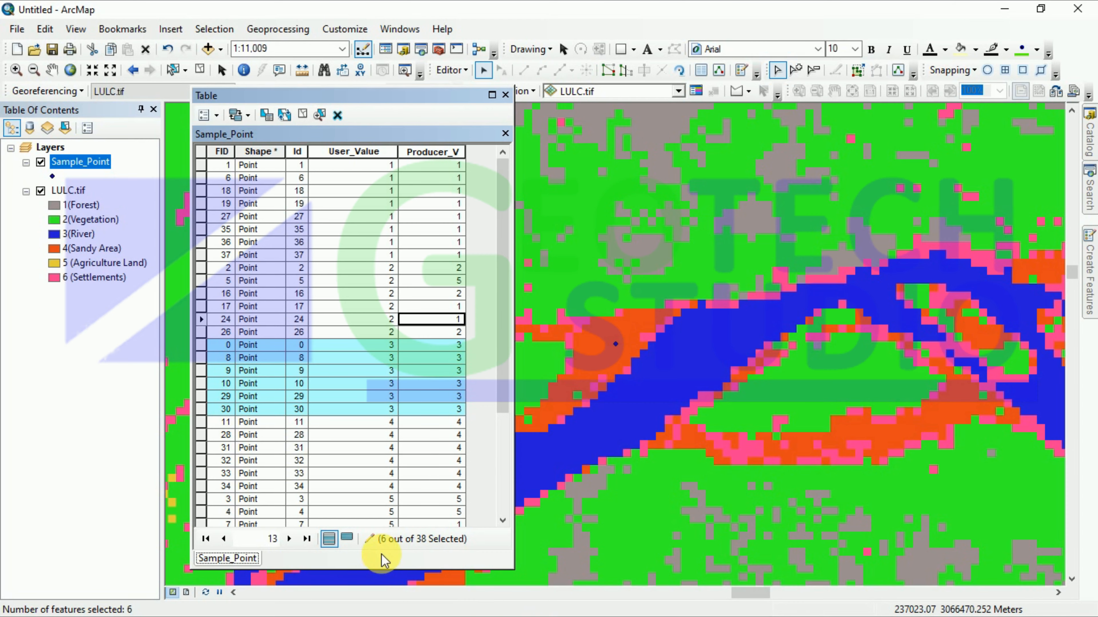
{"action": "left_click", "coordinate": [1005, 10]}
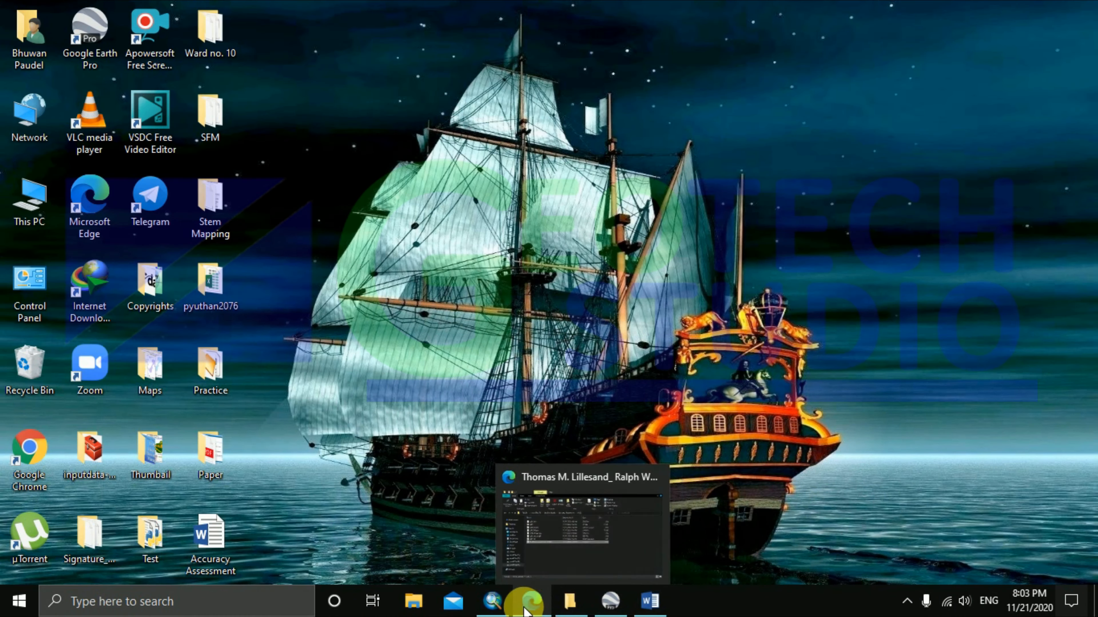
{"action": "left_click", "coordinate": [491, 605]}
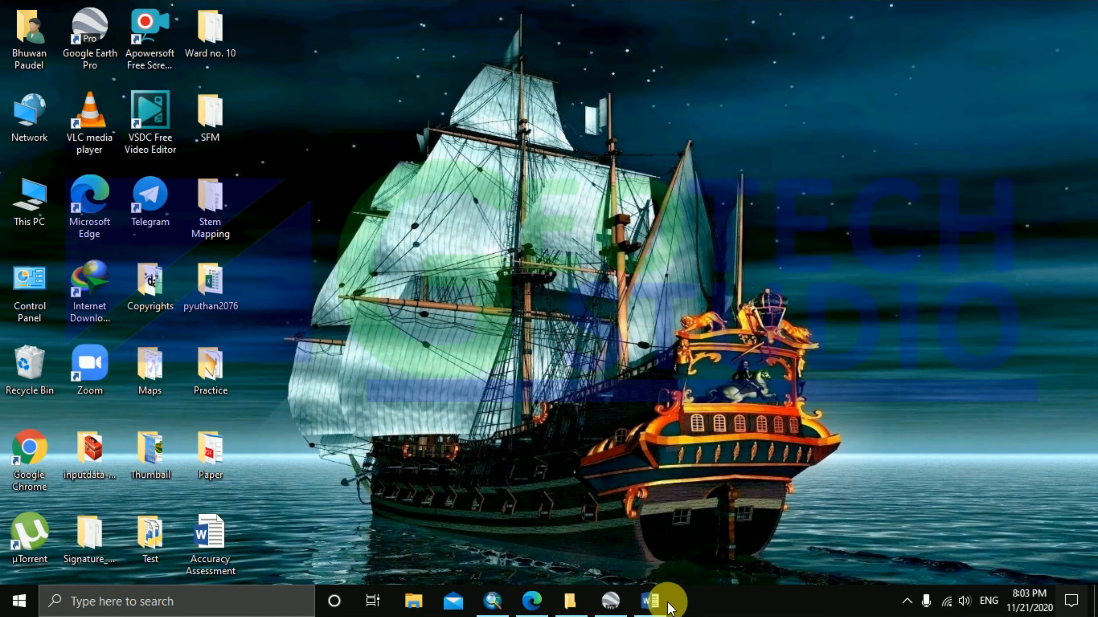
{"action": "left_click", "coordinate": [656, 602]}
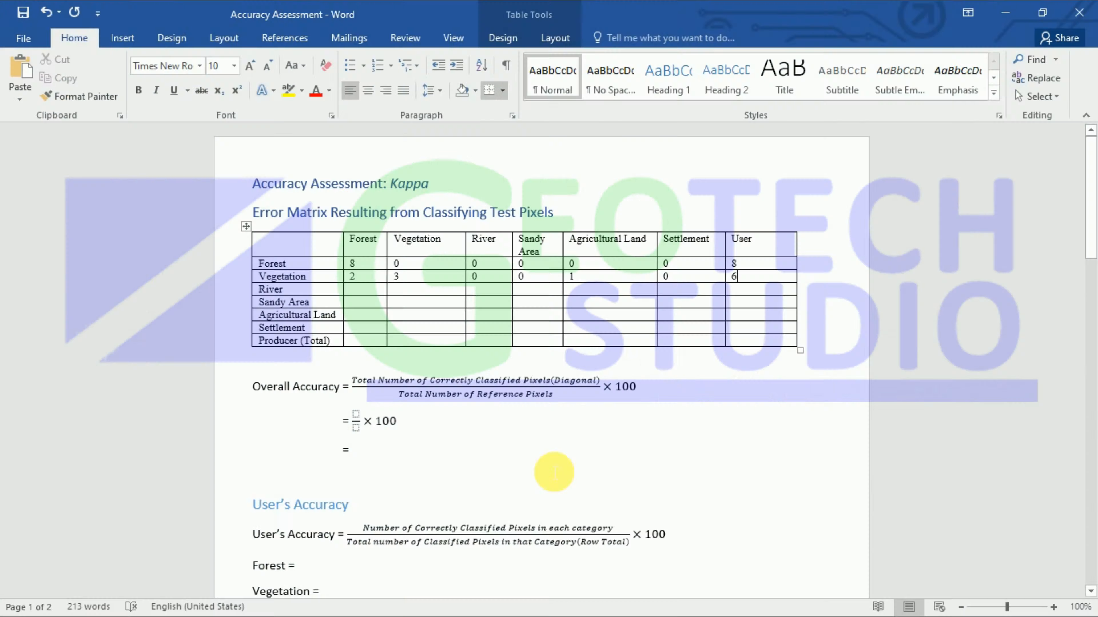
Step: Enter 0, 0, 6, 0, 0, 0 and a User total of 6 in the River row
{"action": "left_click", "coordinate": [364, 294]}
{"action": "type", "text": "0"}
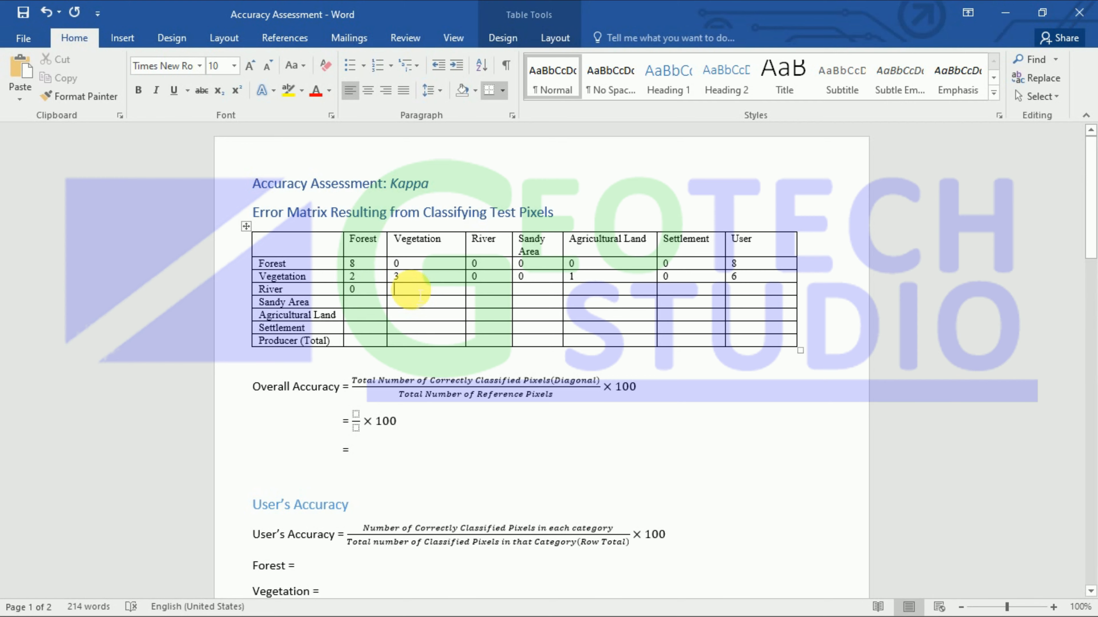
{"action": "type", "text": "0 "}
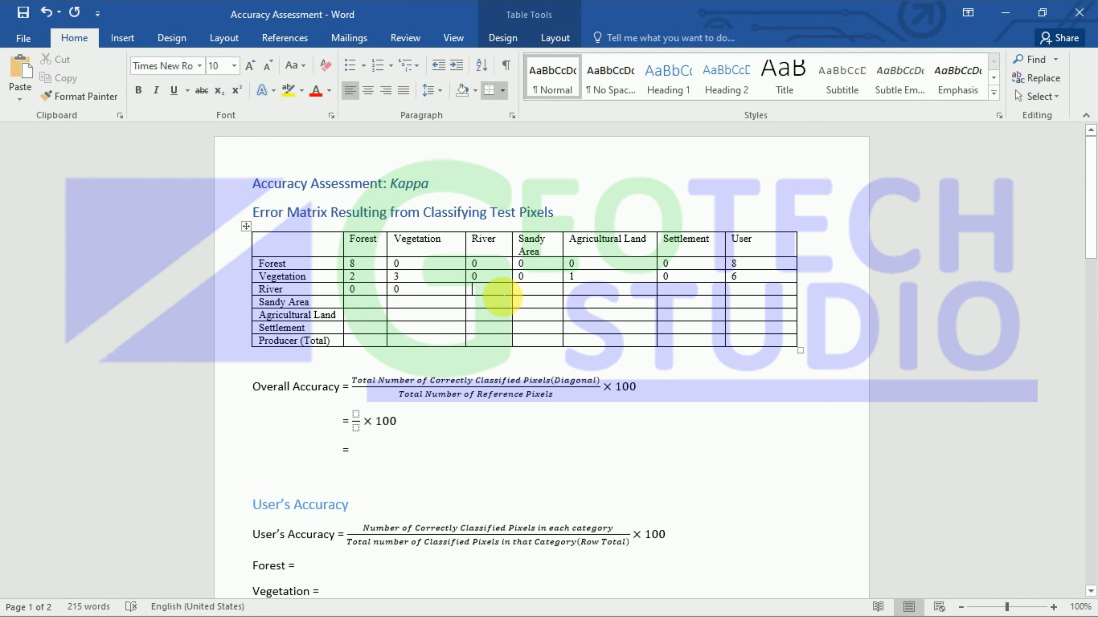
{"action": "type", "text": "6 "}
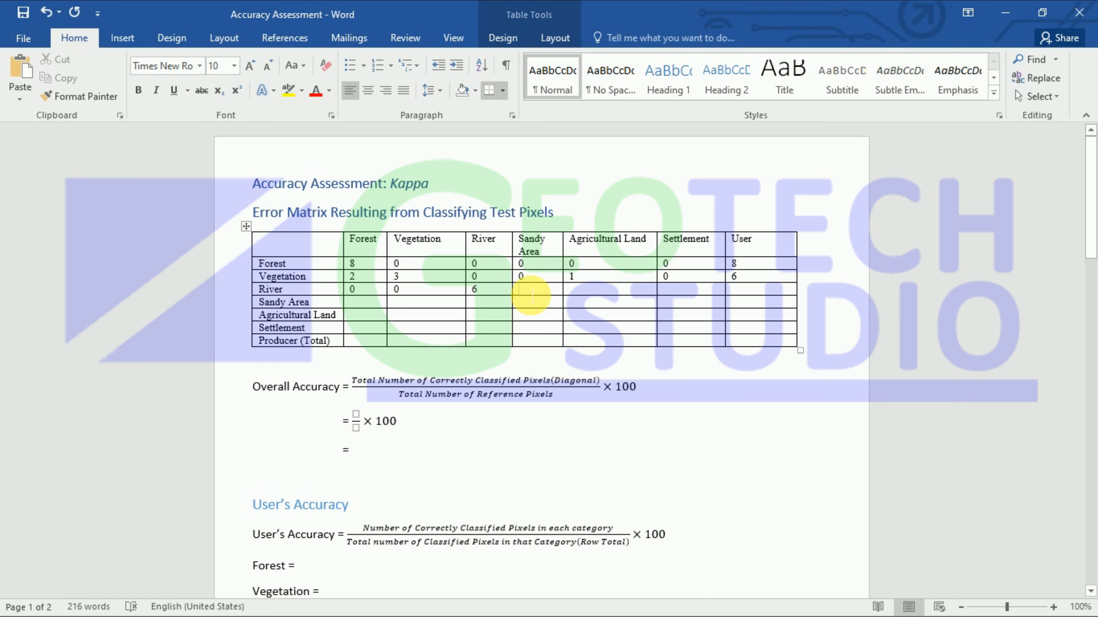
{"action": "type", "text": "0"}
{"action": "left_click", "coordinate": [577, 290]}
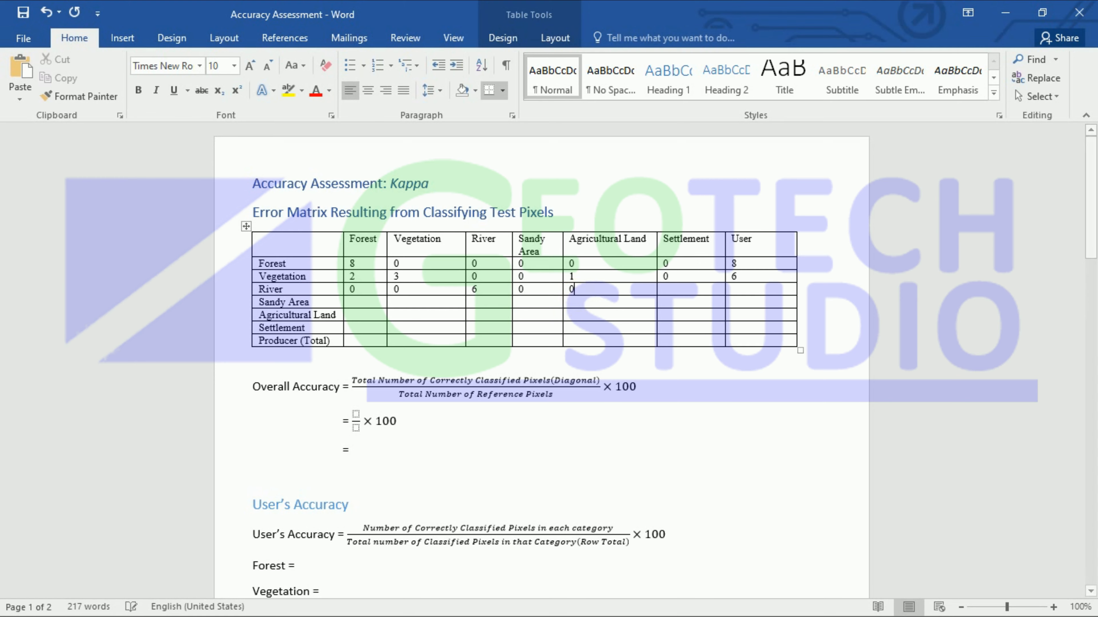
{"action": "type", "text": "0"}
{"action": "left_click", "coordinate": [687, 293]}
{"action": "type", "text": "0"}
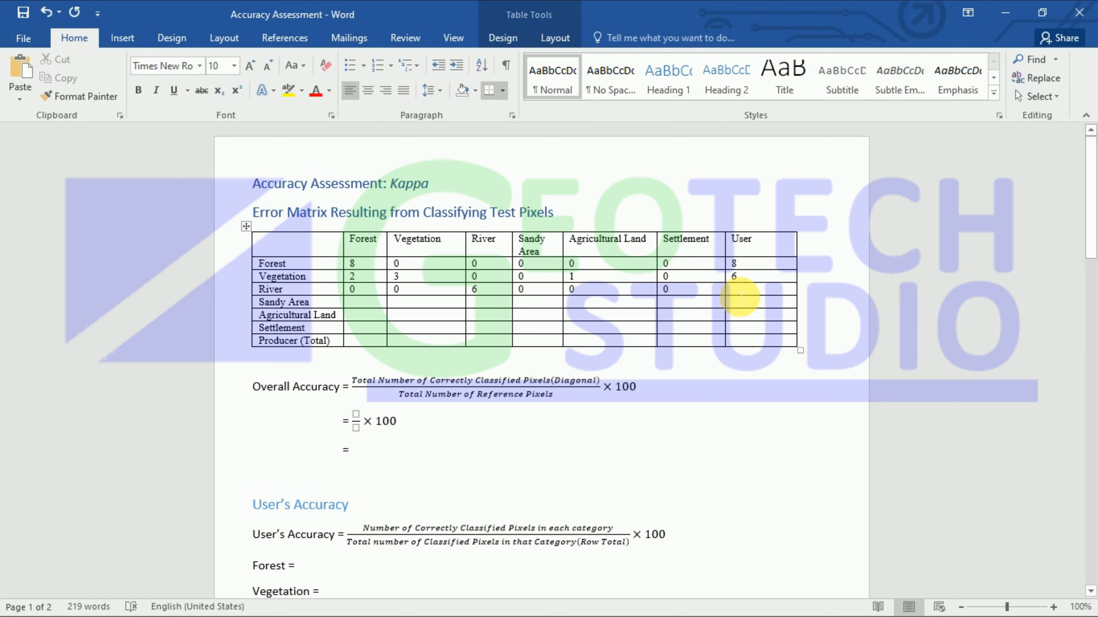
{"action": "left_click", "coordinate": [733, 289]}
{"action": "type", "text": "6"}
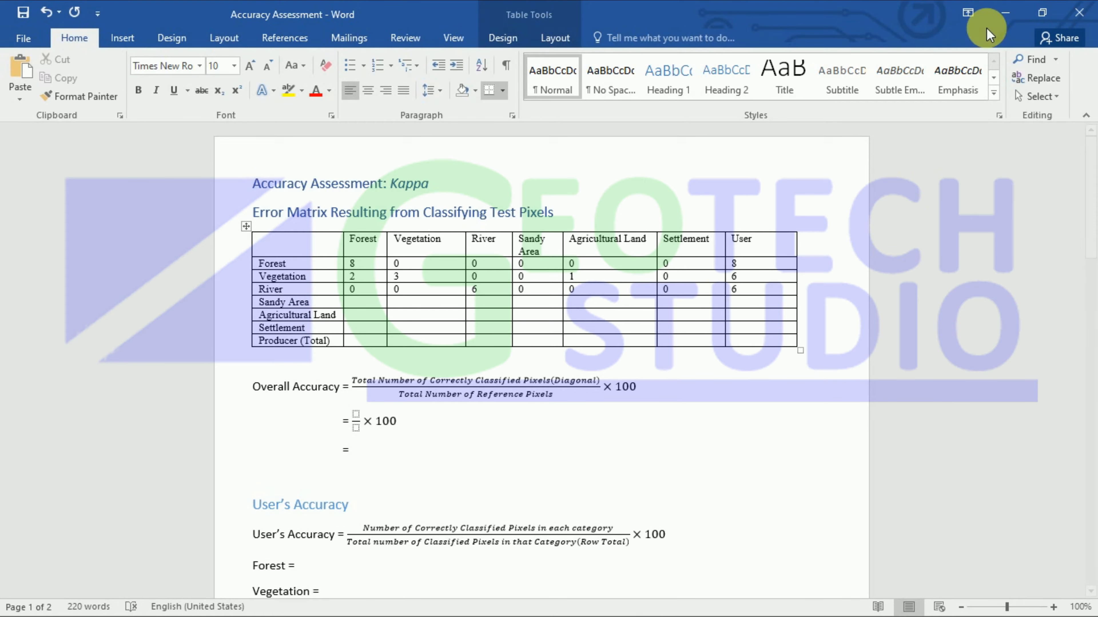
Step: Minimize Word and bring ArcMap's Sample_Point table back
{"action": "left_click", "coordinate": [1005, 13]}
{"action": "mouse_move", "coordinate": [542, 610]}
{"action": "left_click", "coordinate": [491, 600]}
Step: Select the six User_Value 4 sample points, all showing Producer_V 4
{"action": "scroll", "coordinate": [252, 408], "scroll_direction": "down", "scroll_amount": 3}
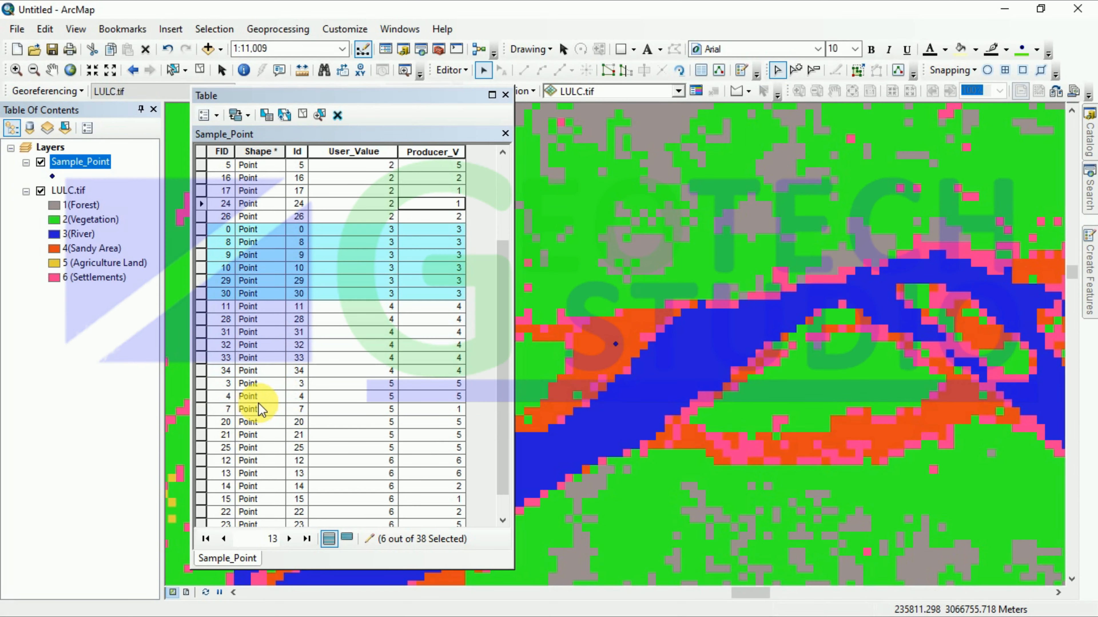
{"action": "left_click_drag", "start_coordinate": [202, 307], "coordinate": [232, 370]}
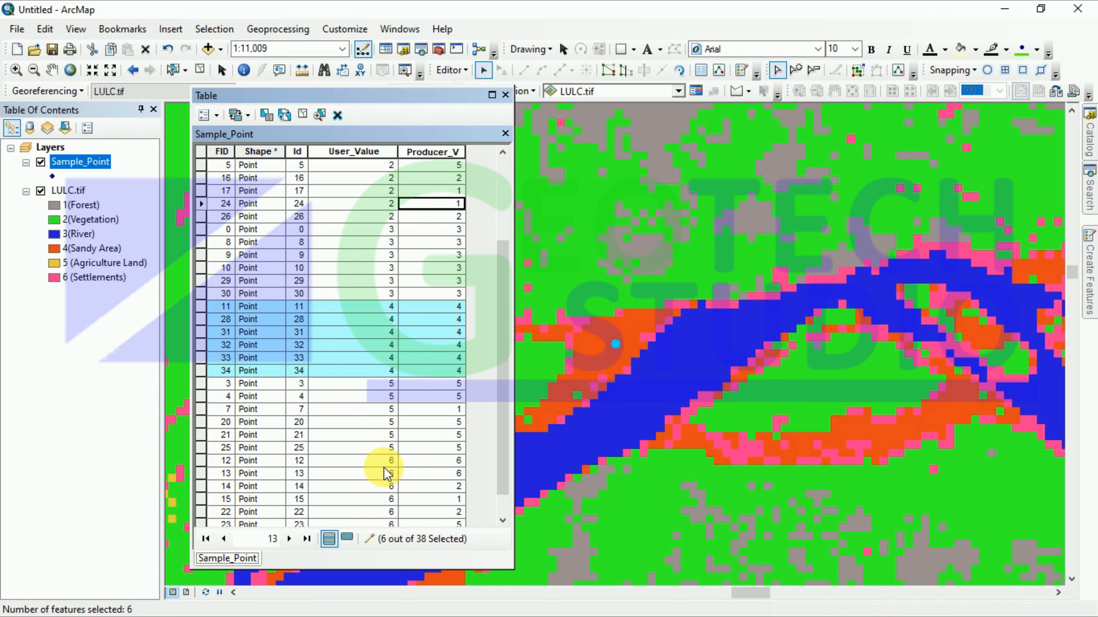
{"action": "scroll", "coordinate": [376, 463], "scroll_direction": "down", "scroll_amount": 1}
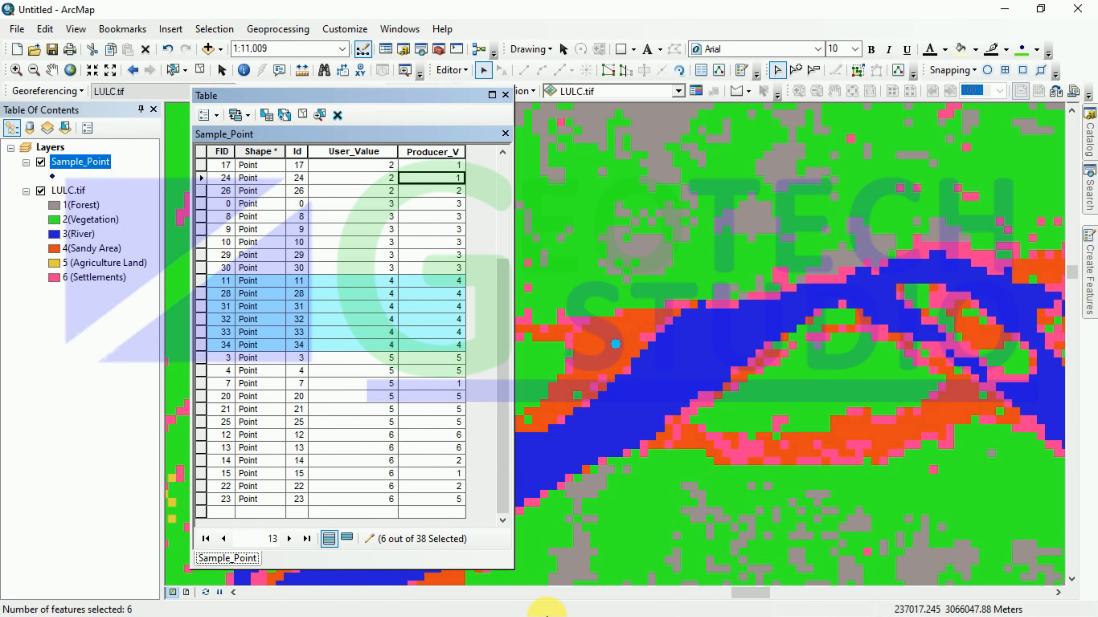
Step: Recheck the selected rows, then bring the Accuracy Assessment document back up
{"action": "left_click", "coordinate": [1003, 9]}
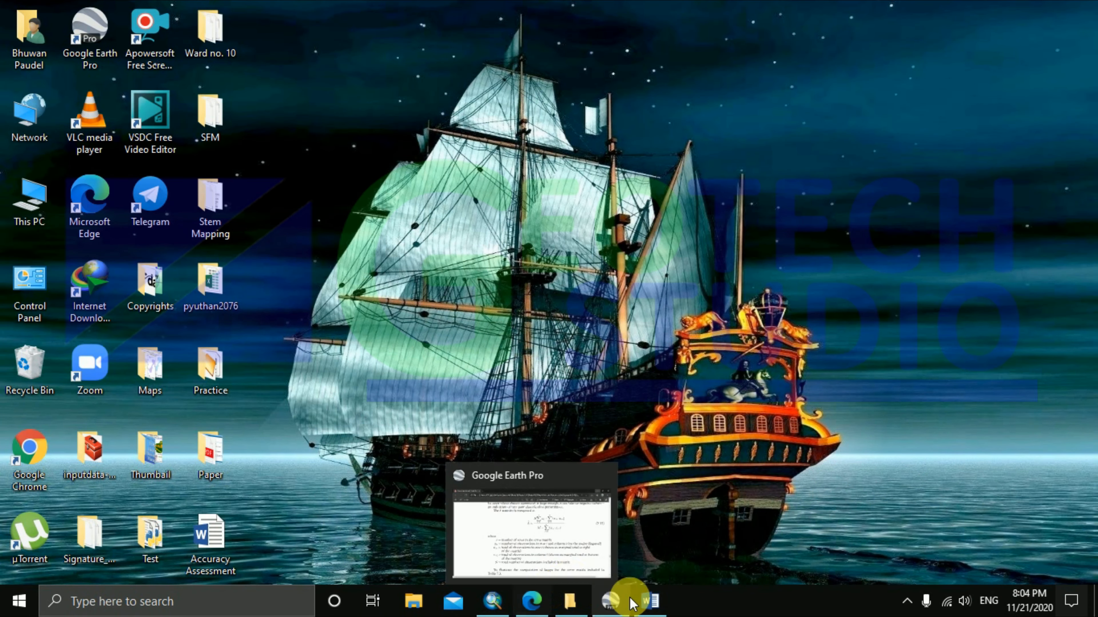
{"action": "left_click", "coordinate": [493, 601]}
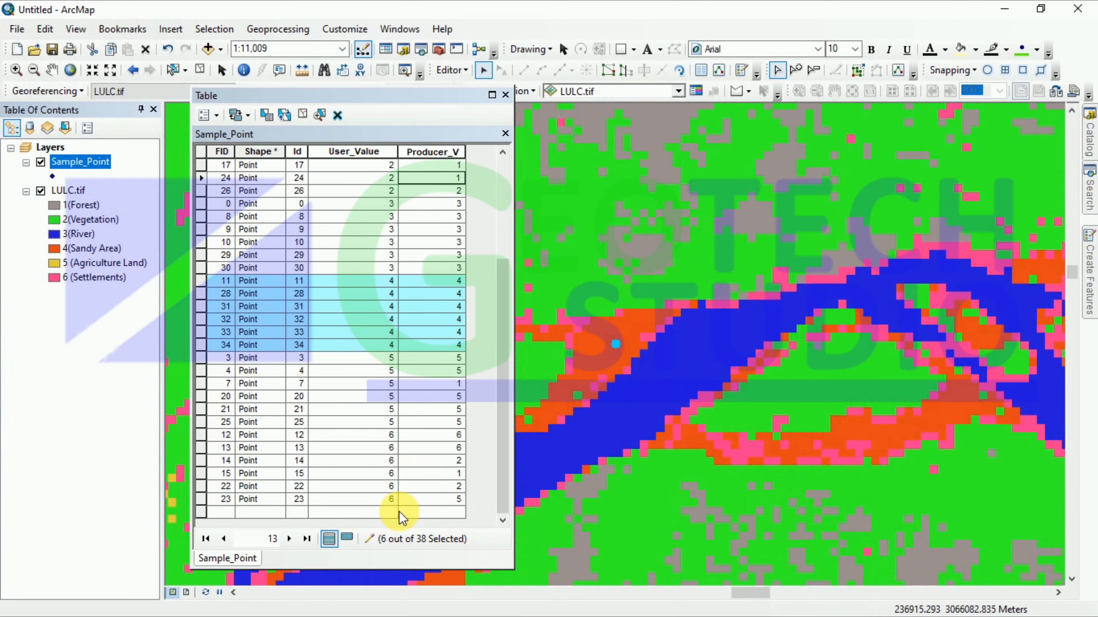
{"action": "left_click", "coordinate": [1003, 10]}
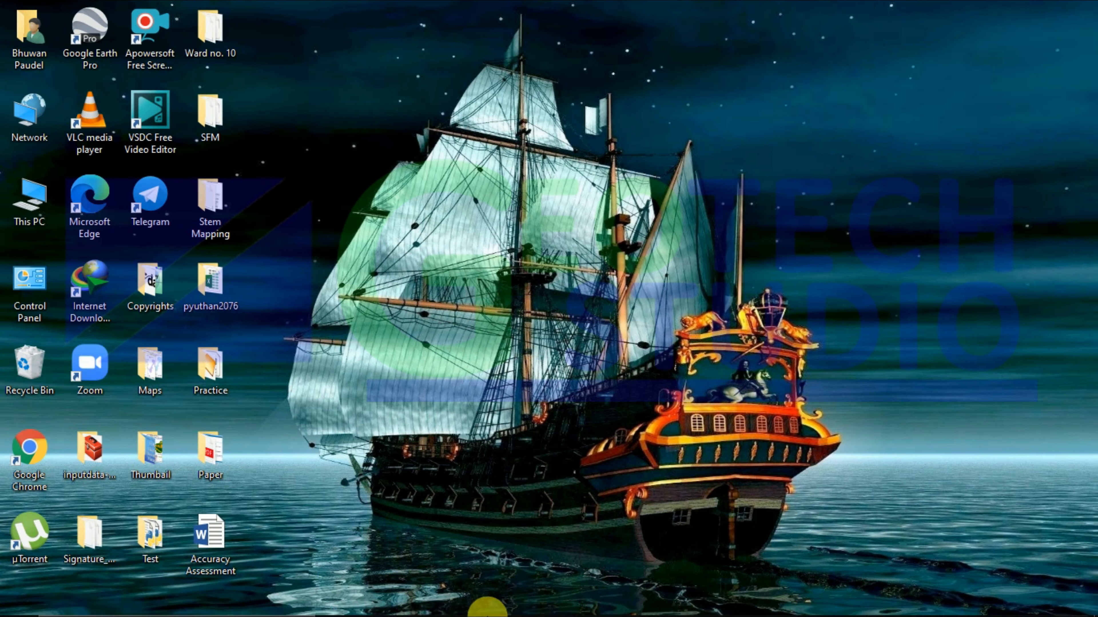
{"action": "left_click", "coordinate": [493, 601]}
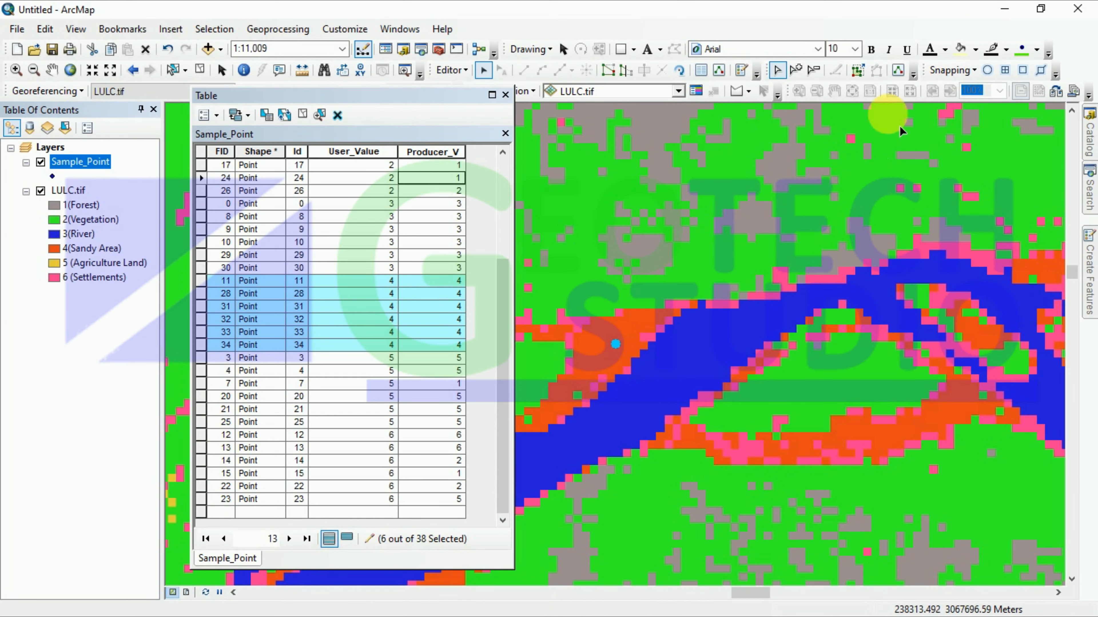
{"action": "left_click", "coordinate": [1001, 8]}
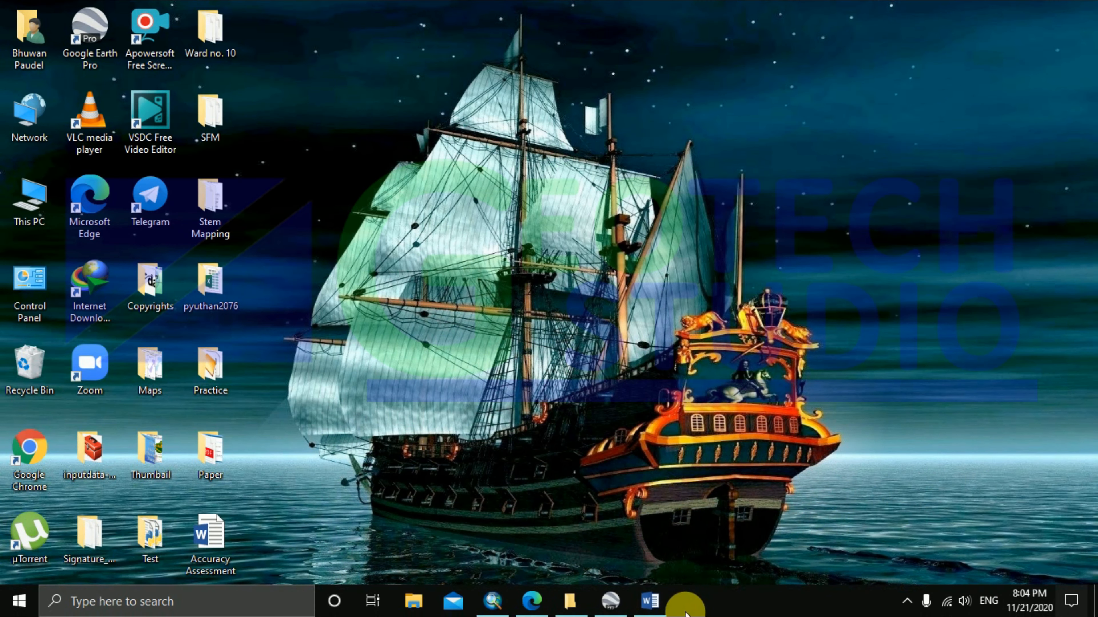
{"action": "left_click", "coordinate": [657, 602]}
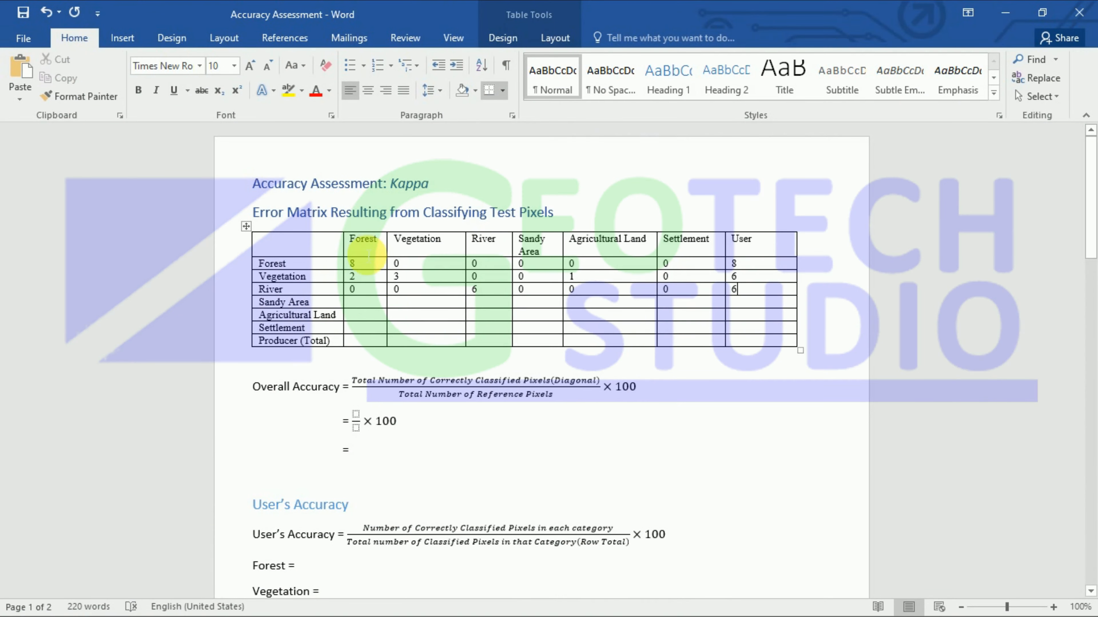
Step: Fill the Sandy Area row with 0, 0, 0, 6, 0, 0 and User total 6, then return to ArcMap
{"action": "left_click", "coordinate": [361, 307]}
{"action": "type", "text": "0"}
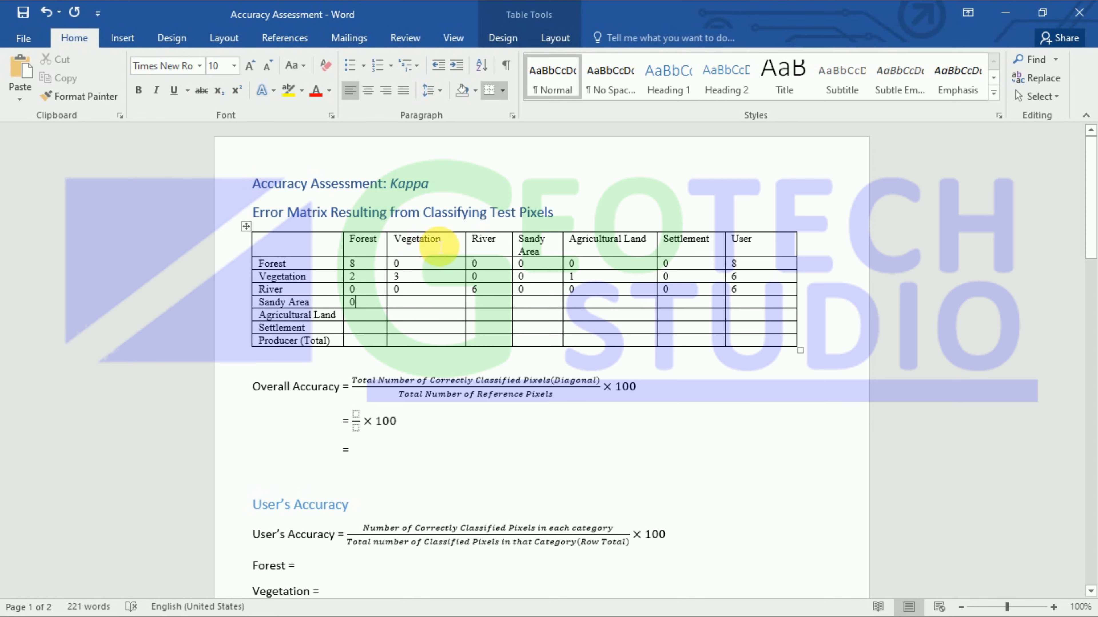
{"action": "type", "text": "0 "}
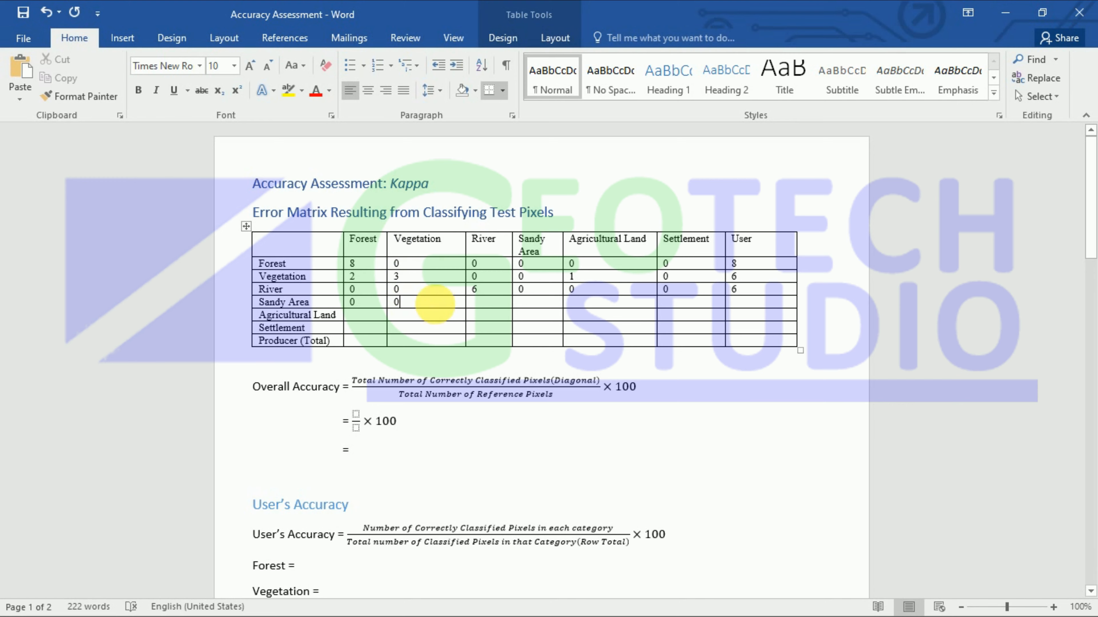
{"action": "type", "text": "0 6 "}
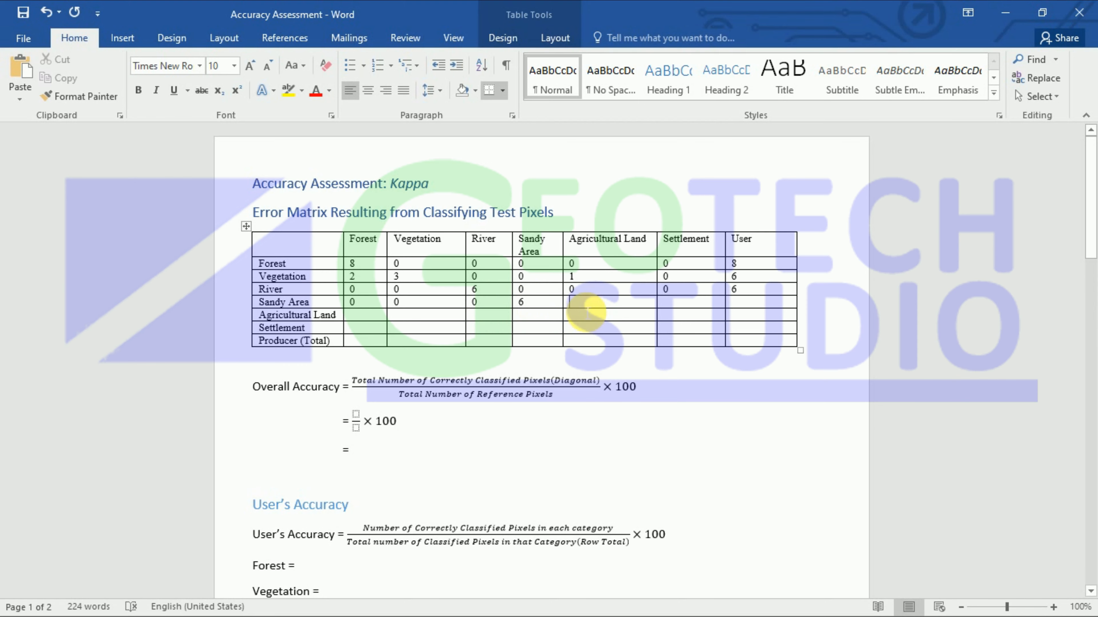
{"action": "type", "text": "0"}
{"action": "left_click", "coordinate": [673, 307]}
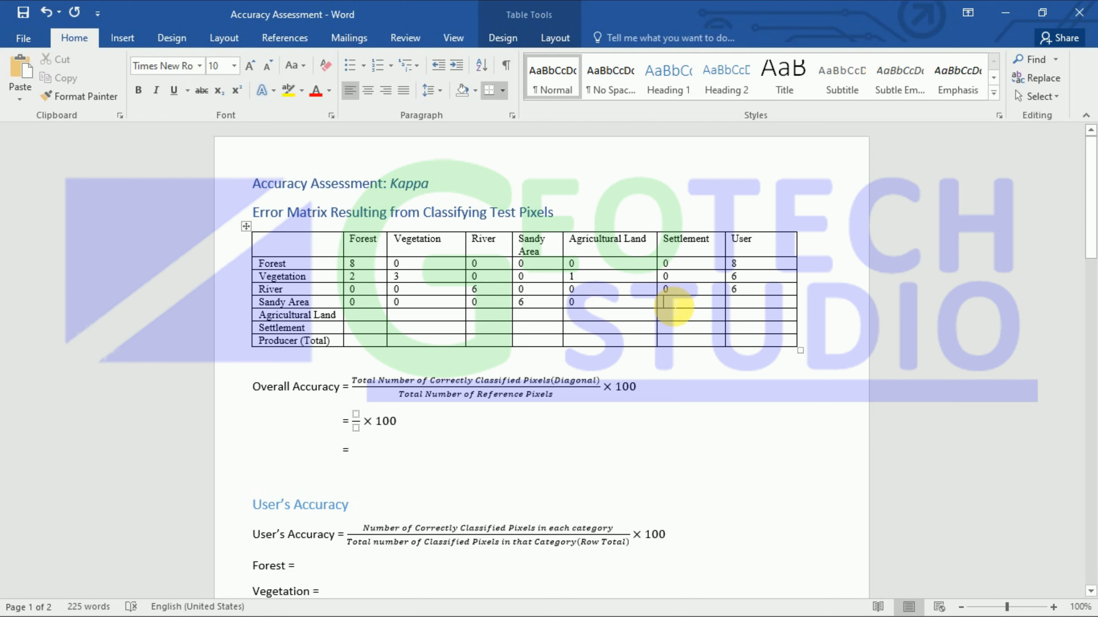
{"action": "type", "text": "0"}
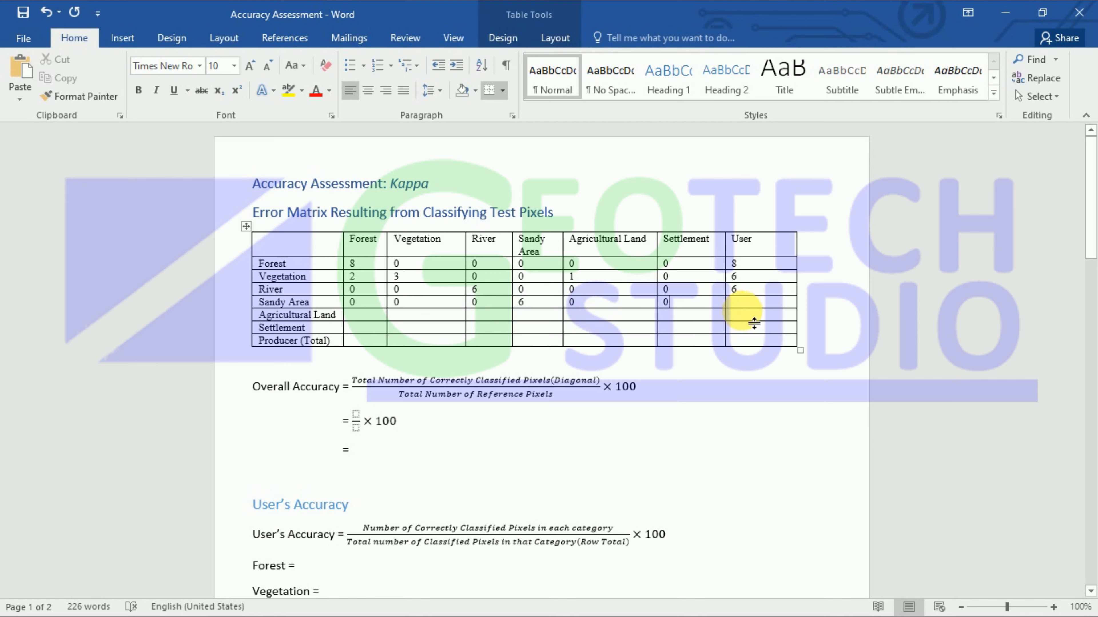
{"action": "left_click", "coordinate": [745, 305]}
{"action": "type", "text": "6"}
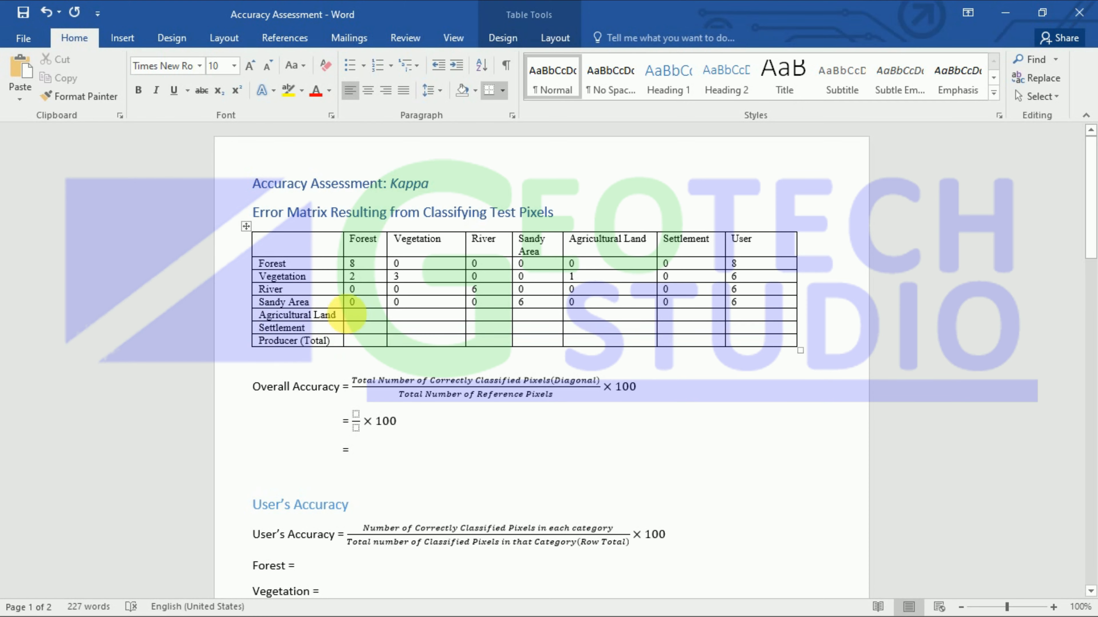
{"action": "left_click", "coordinate": [1003, 29]}
{"action": "left_click", "coordinate": [491, 601]}
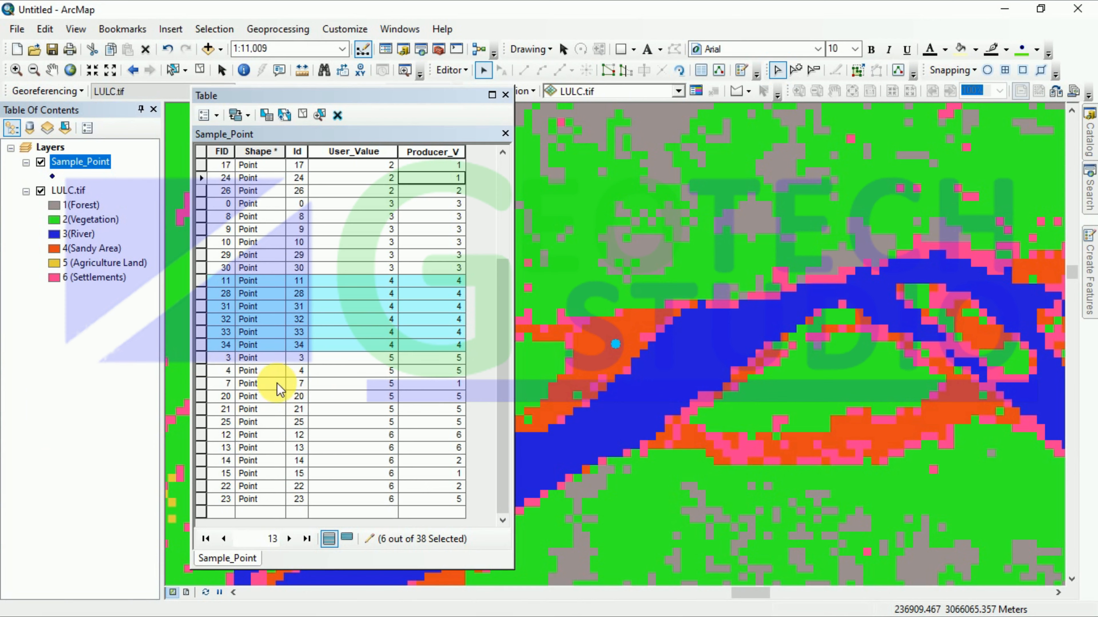
Step: Select the six User_Value 5 points and confirm Producer_V: five 5s and point 7 with 1
{"action": "left_click_drag", "start_coordinate": [202, 357], "coordinate": [225, 426]}
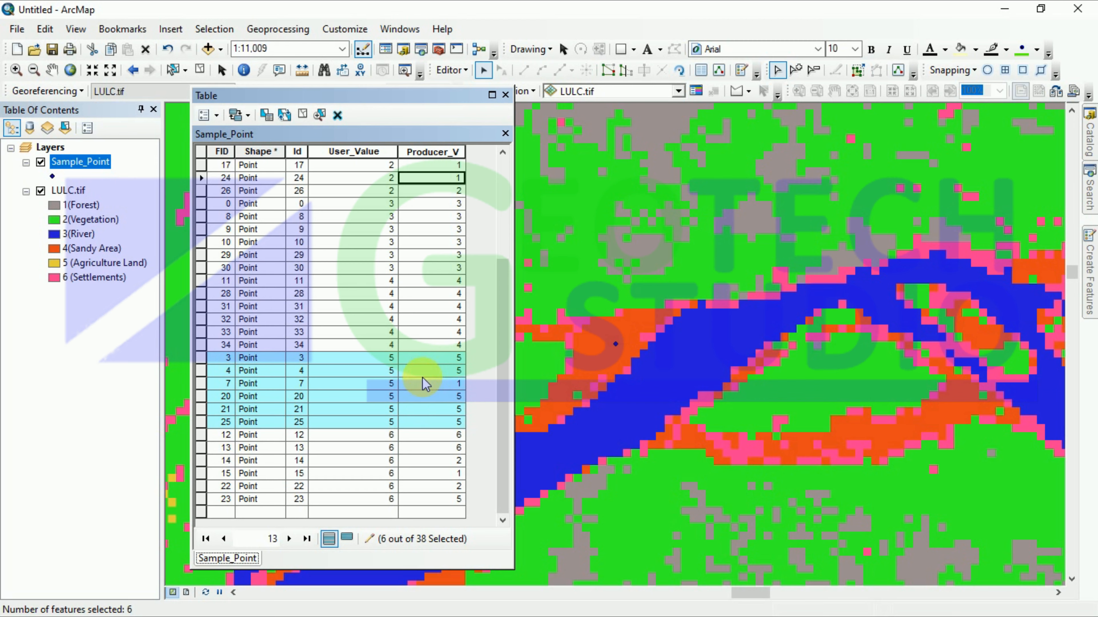
{"action": "left_click", "coordinate": [428, 384]}
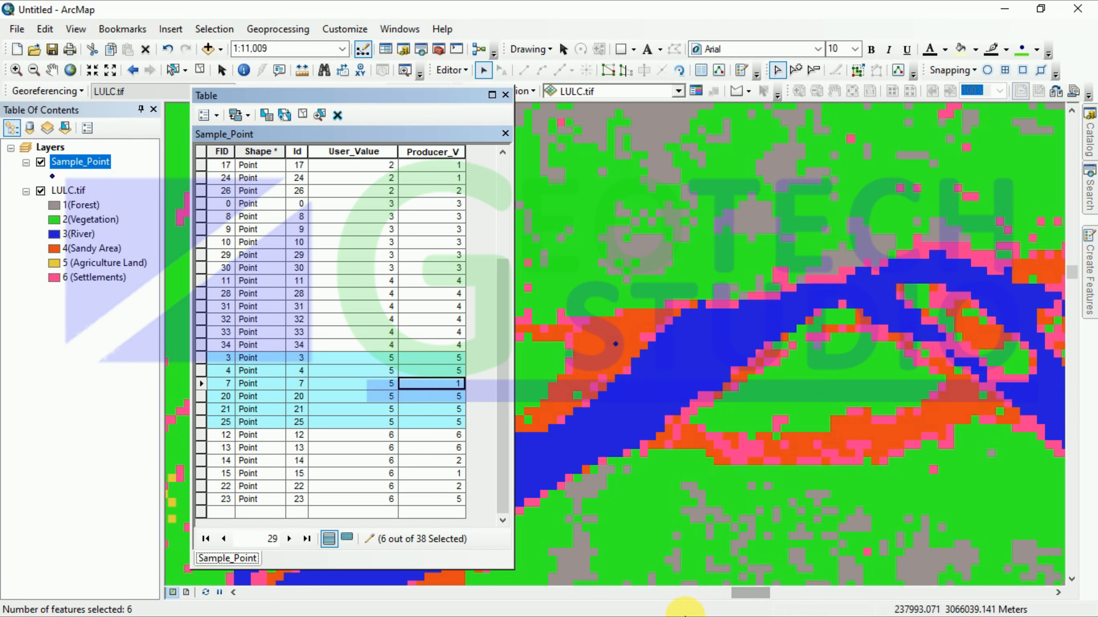
{"action": "left_click", "coordinate": [1004, 8]}
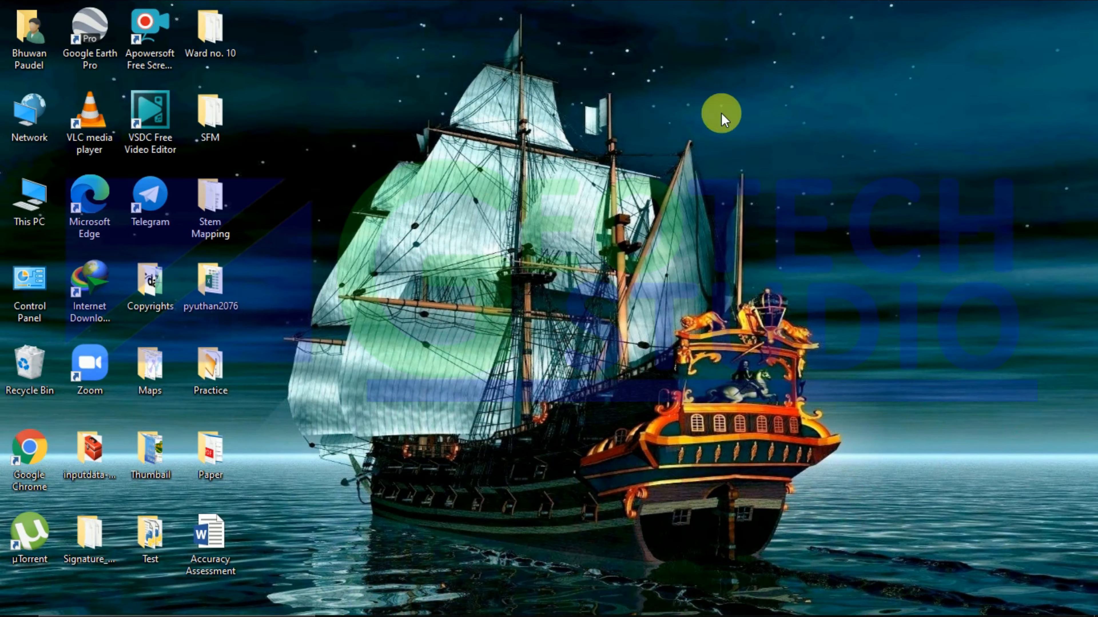
Step: Enter 1, 0, 0, 0, 5, 0 and a User total of 6 in the Agricultural Land row
{"action": "left_click", "coordinate": [657, 603]}
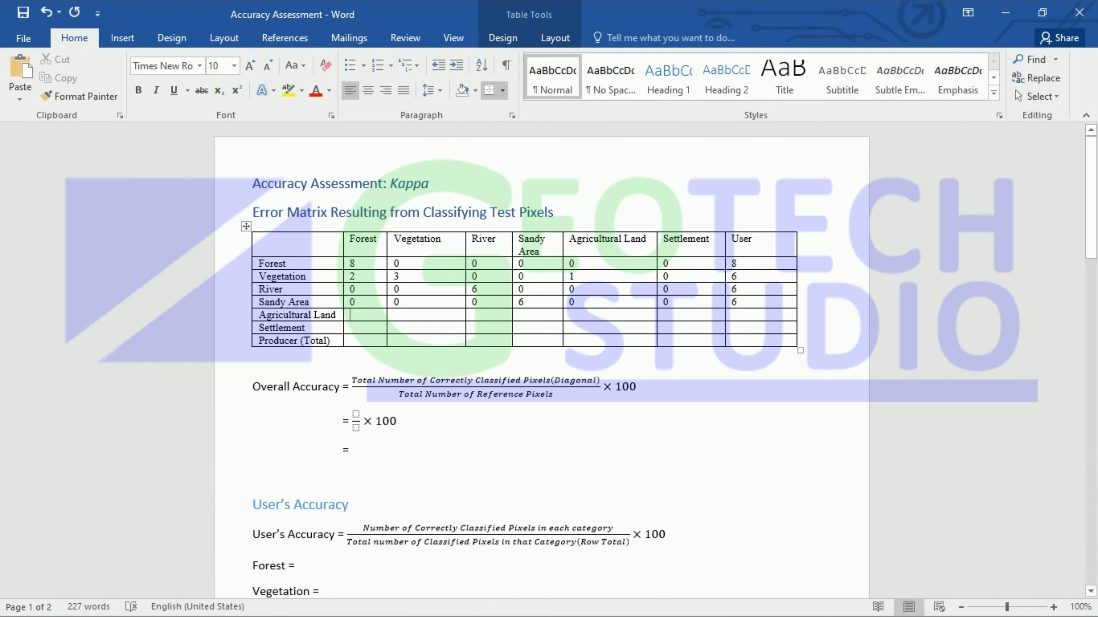
{"action": "type", "text": "1"}
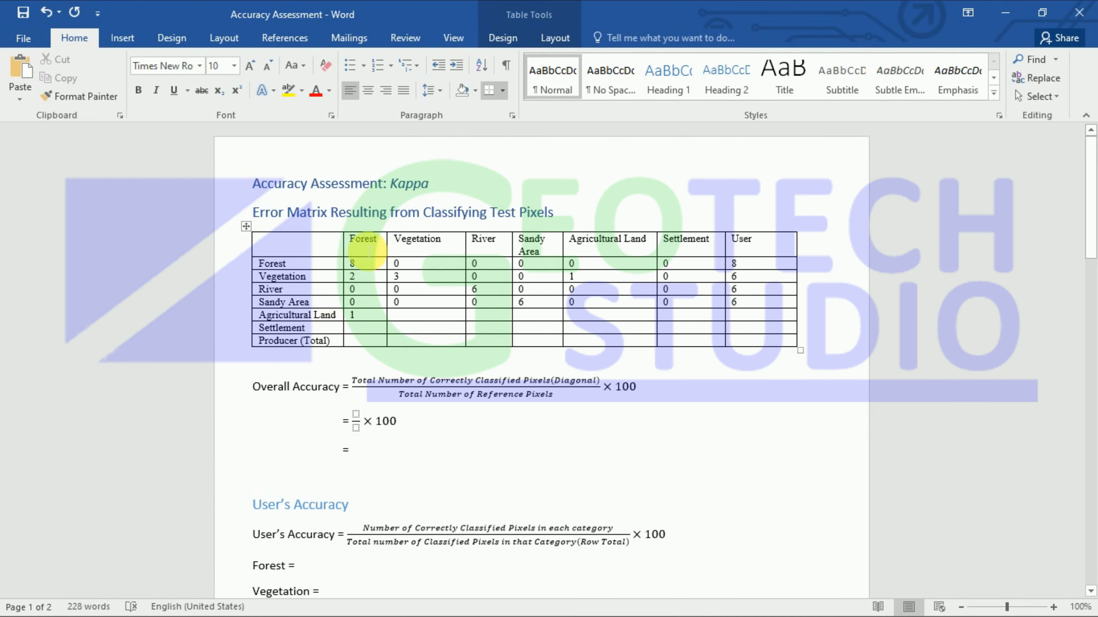
{"action": "left_click", "coordinate": [409, 320]}
{"action": "type", "text": "00"}
{"action": "left_click", "coordinate": [525, 319]}
{"action": "type", "text": "0"}
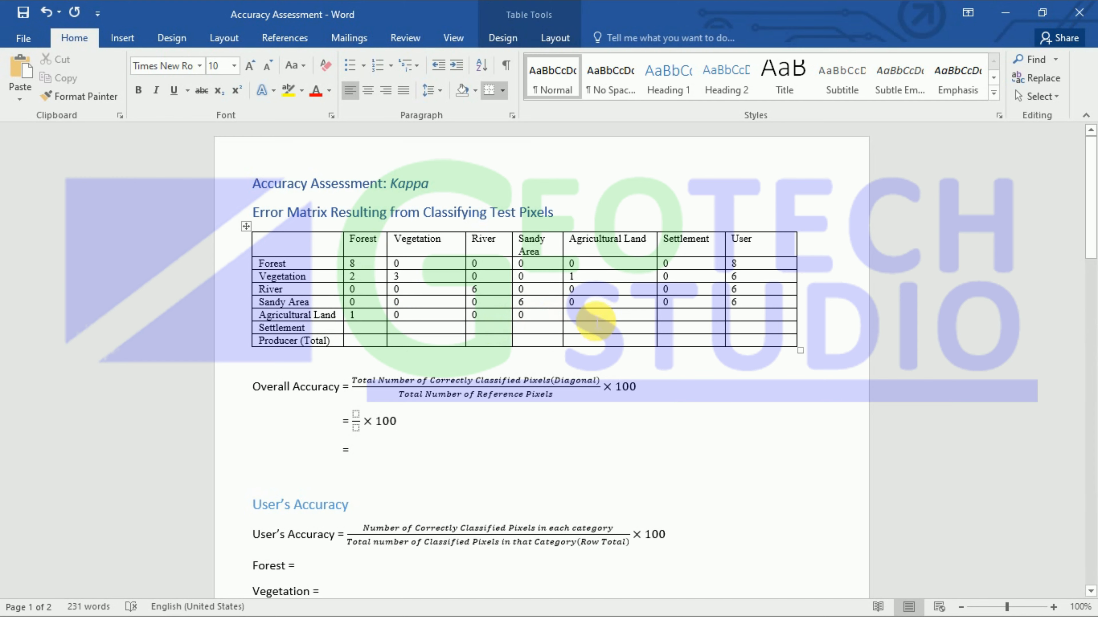
{"action": "left_click", "coordinate": [590, 315]}
{"action": "type", "text": "5"}
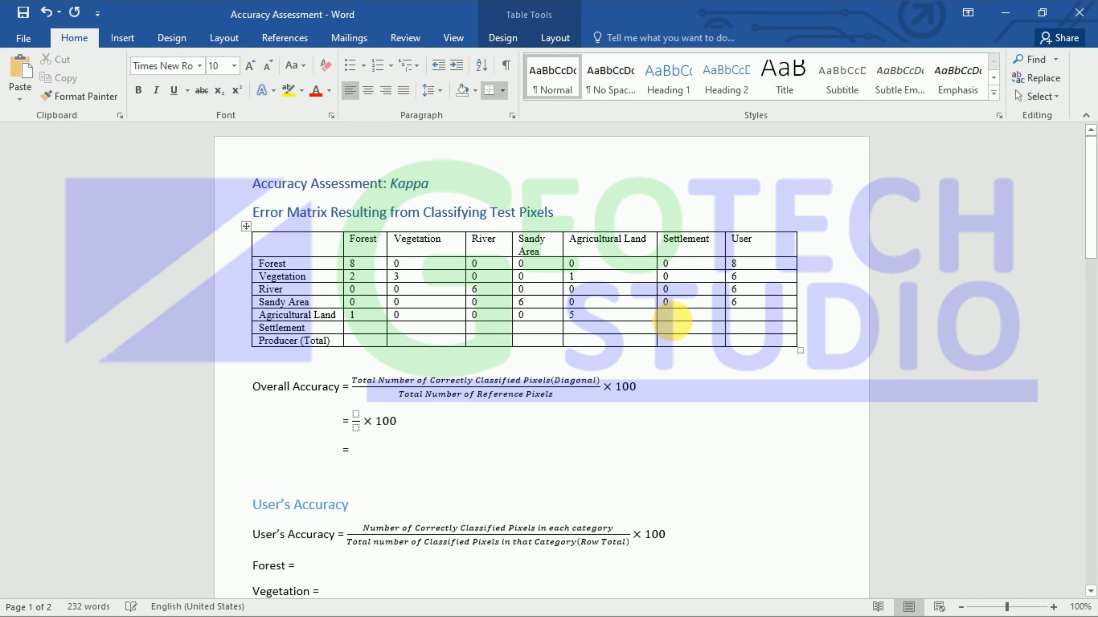
{"action": "left_click", "coordinate": [666, 315]}
{"action": "type", "text": "0"}
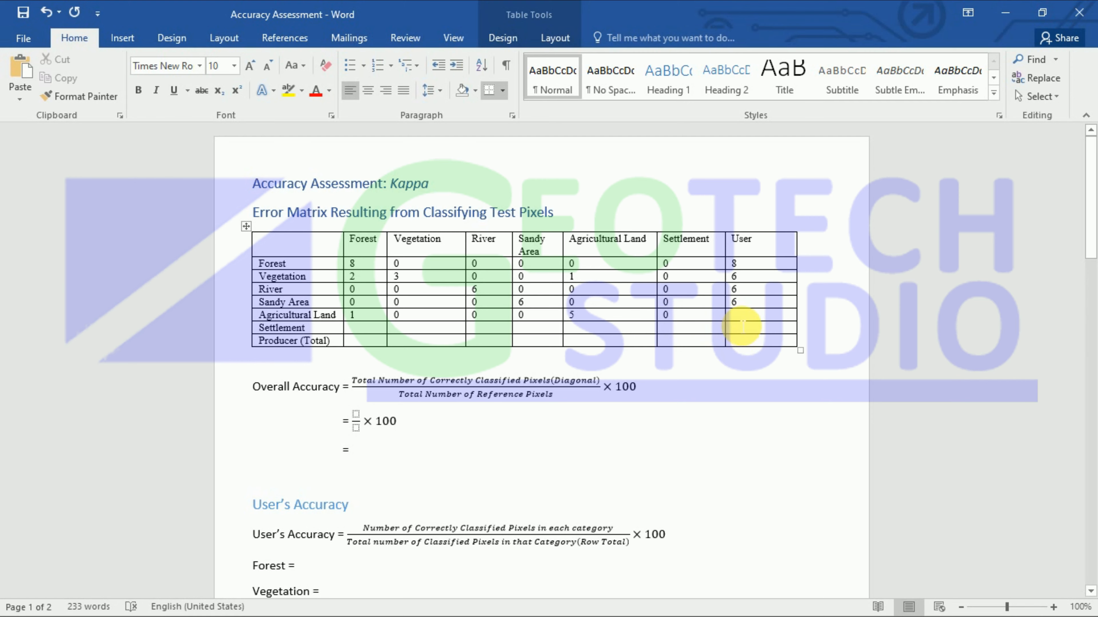
{"action": "type", "text": "6"}
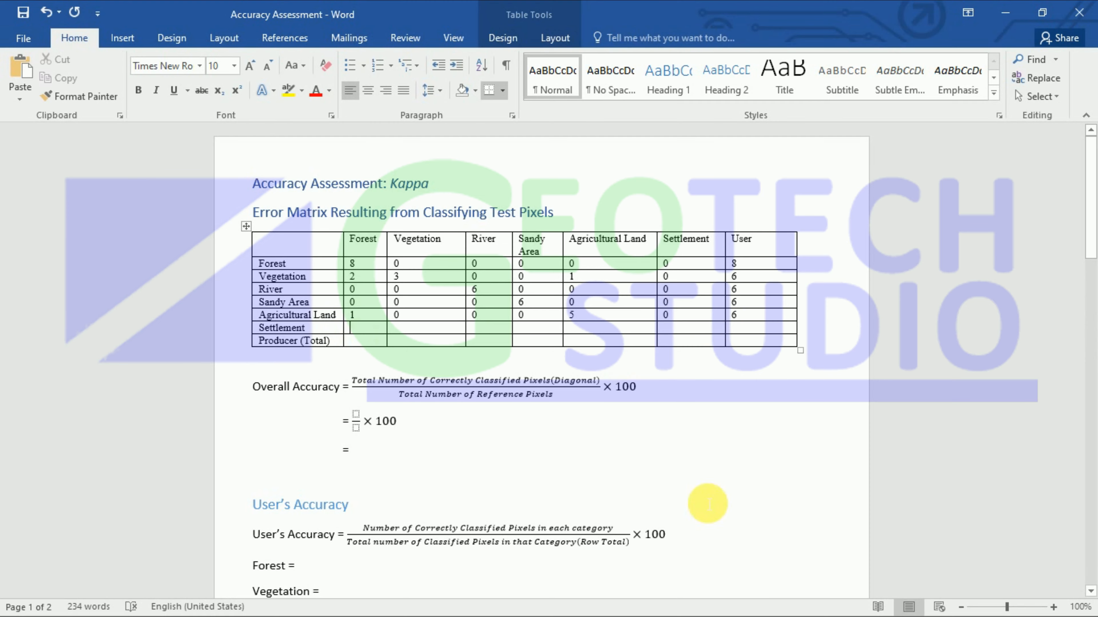
Step: Select the six User_Value 6 records in ArcMap's Sample_Point table
{"action": "left_click", "coordinate": [987, 16]}
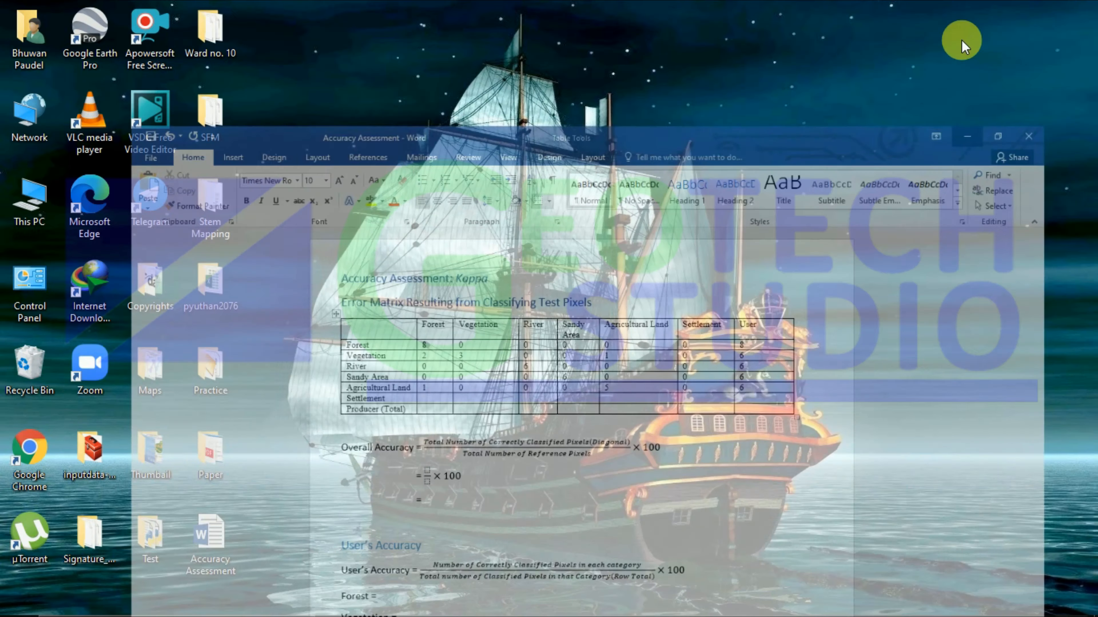
{"action": "mouse_move", "coordinate": [474, 614]}
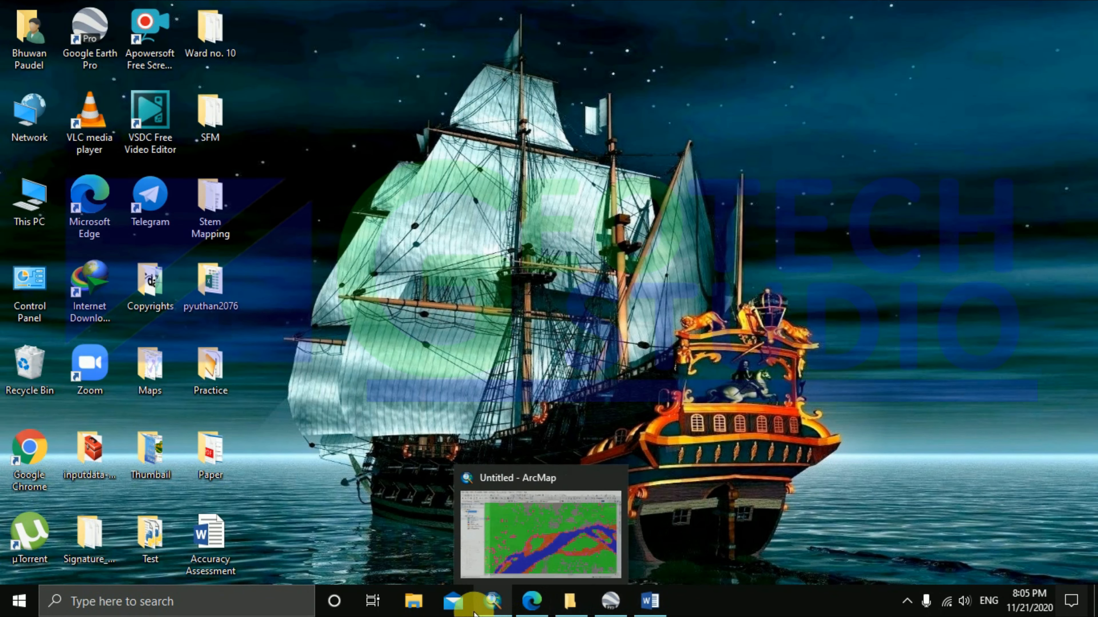
{"action": "left_click", "coordinate": [492, 605]}
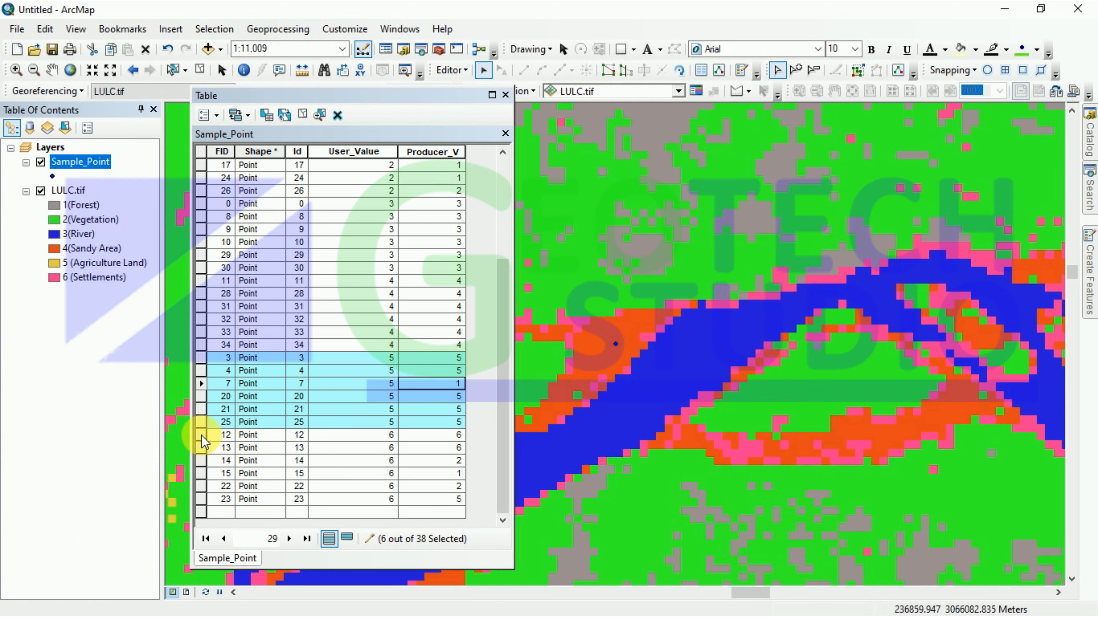
{"action": "left_click_drag", "start_coordinate": [201, 435], "coordinate": [211, 505]}
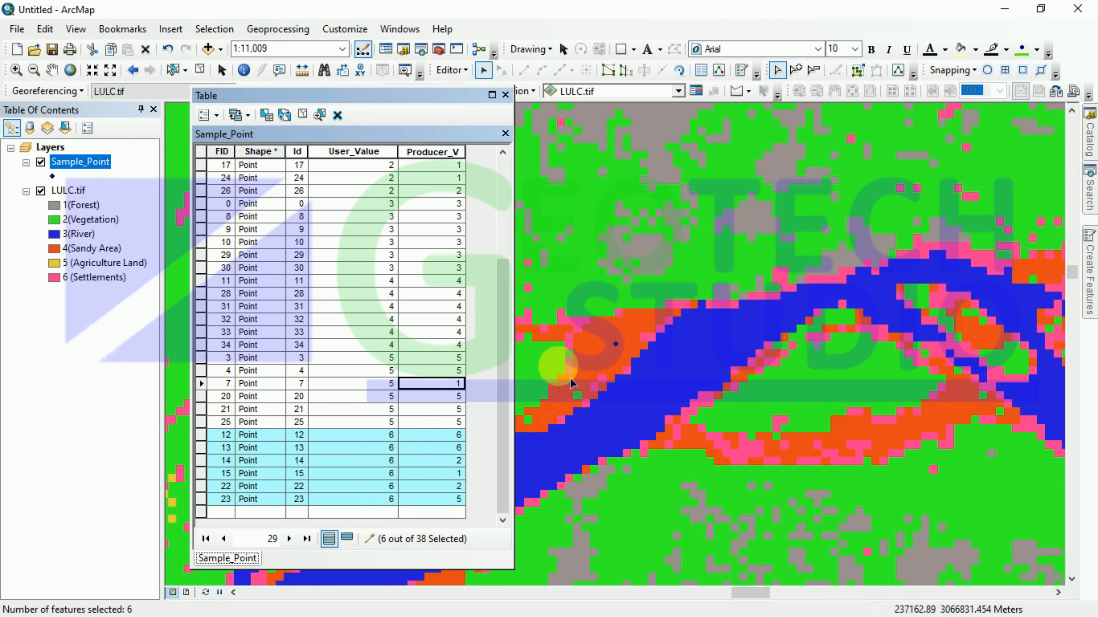
Step: Check the Producer_V values of points 14, 22 and 23, then return to the Word document
{"action": "left_click", "coordinate": [445, 461]}
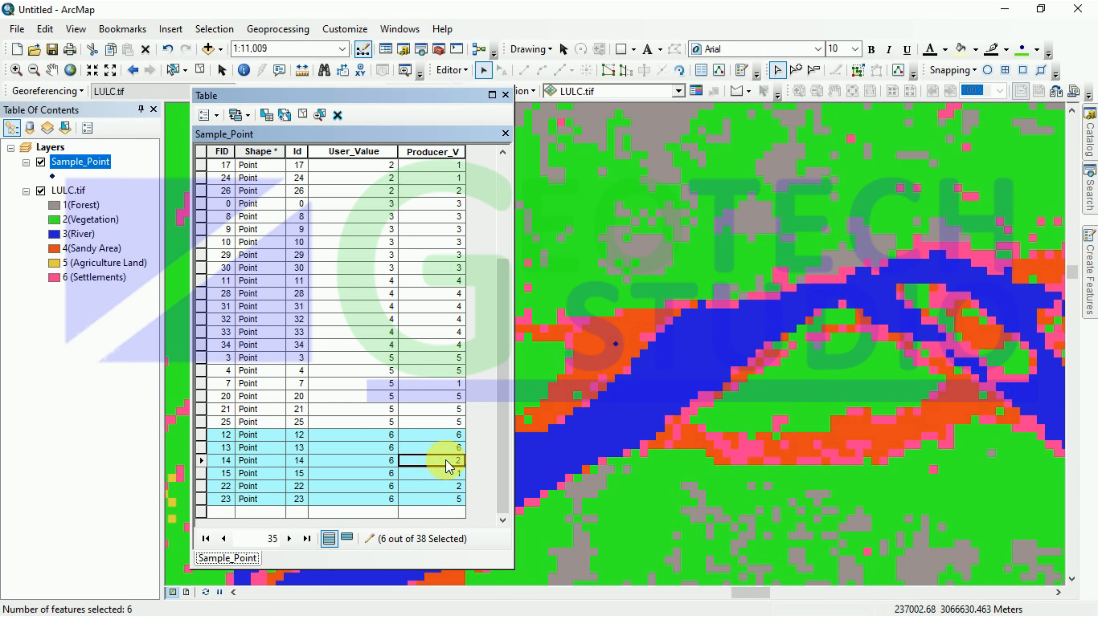
{"action": "left_click", "coordinate": [386, 461]}
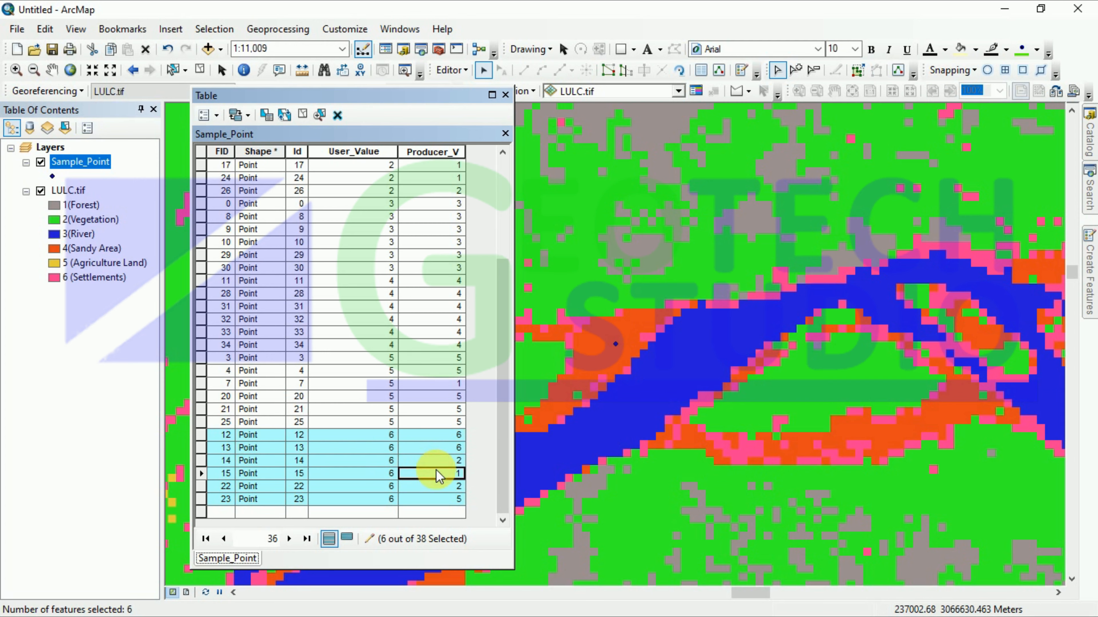
{"action": "key", "text": "Tab"}
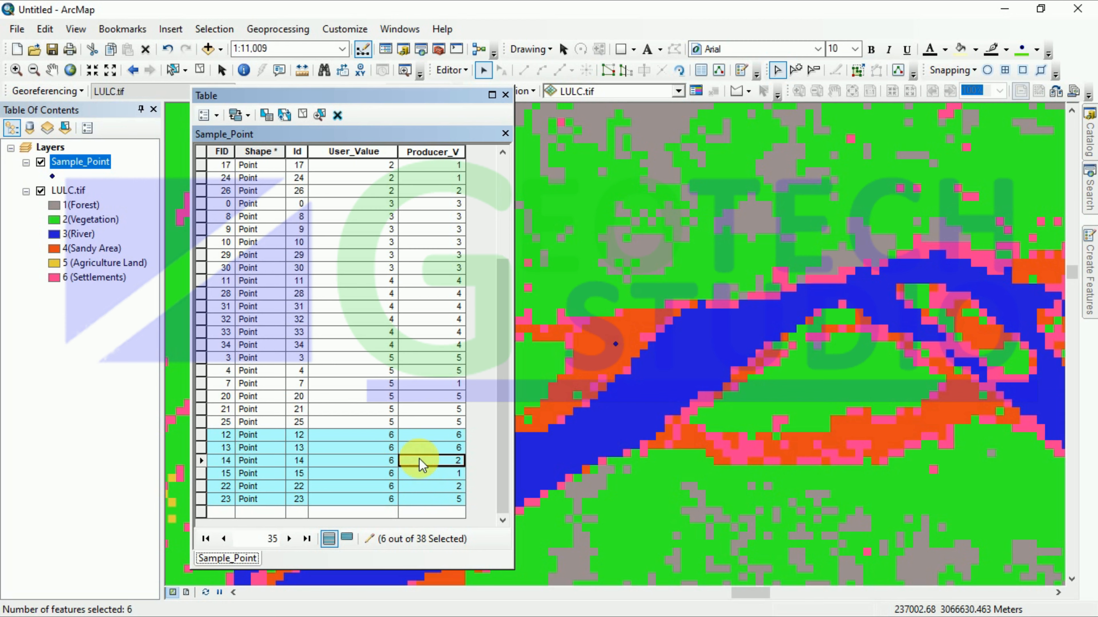
{"action": "left_click", "coordinate": [434, 483]}
{"action": "left_click", "coordinate": [438, 459]}
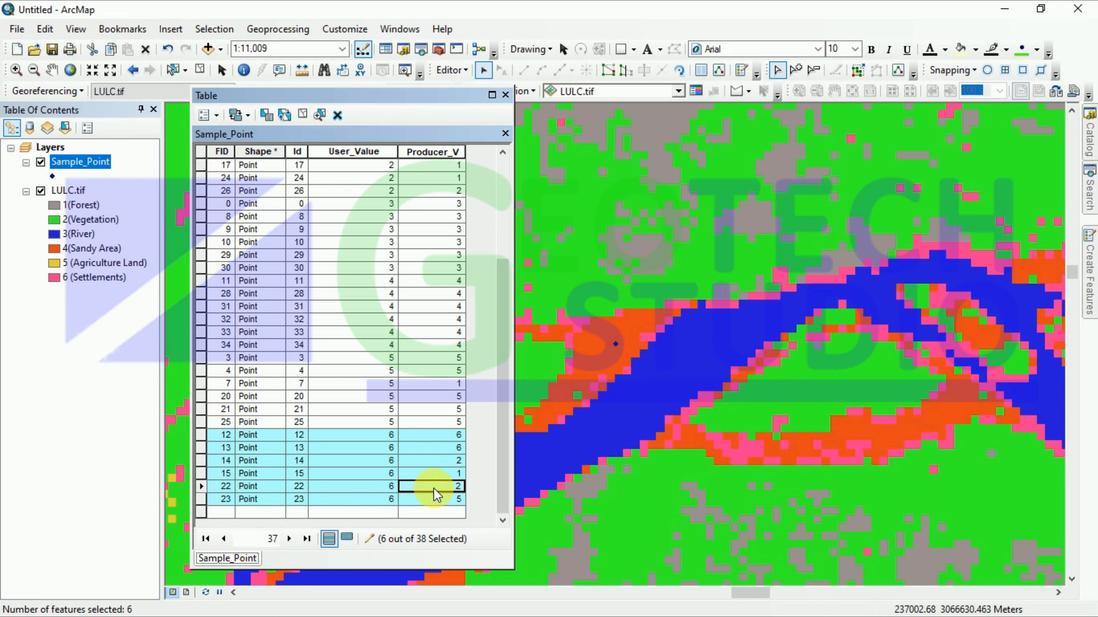
{"action": "left_click", "coordinate": [434, 499]}
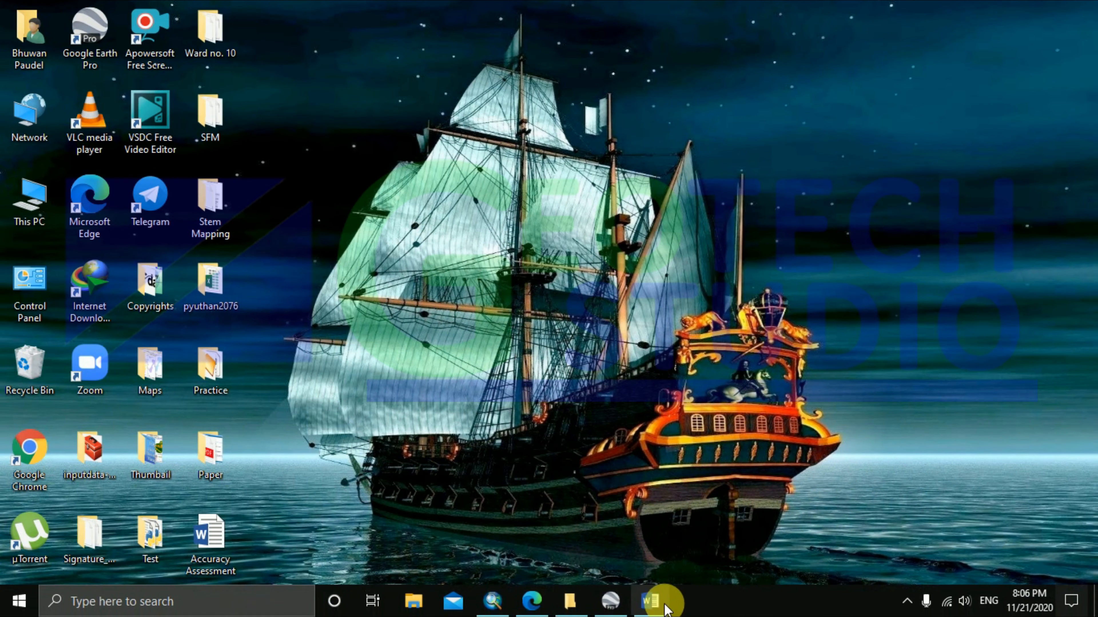
{"action": "left_click", "coordinate": [664, 608]}
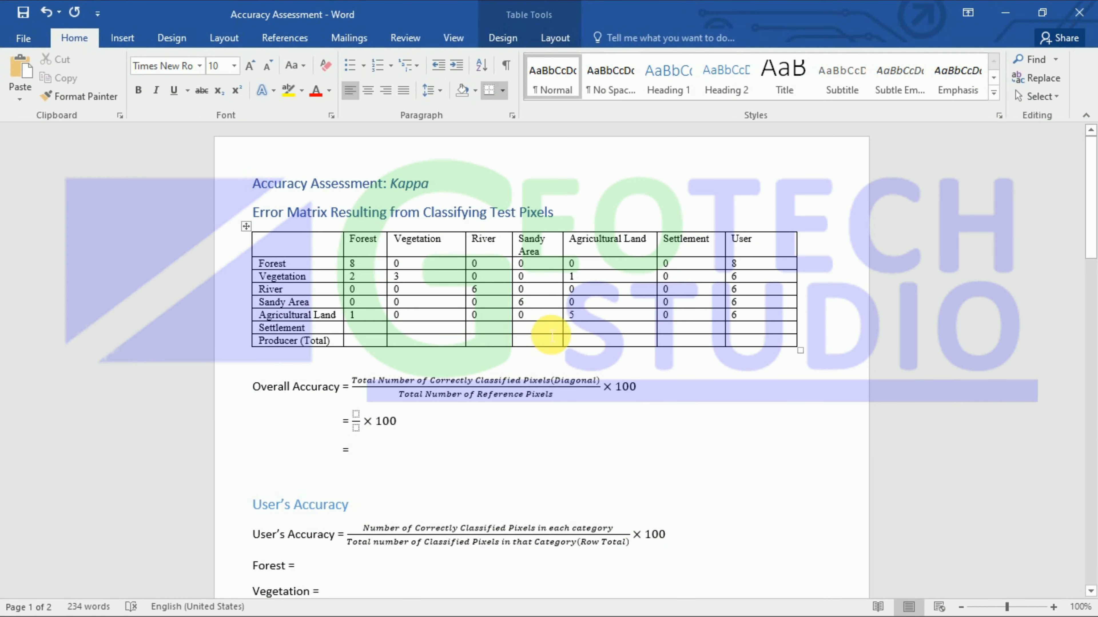
Step: Enter the Settlement row's first counts (1, 2, then 1 for Agricultural Land), correcting a mistyped 2
{"action": "left_click", "coordinate": [429, 331]}
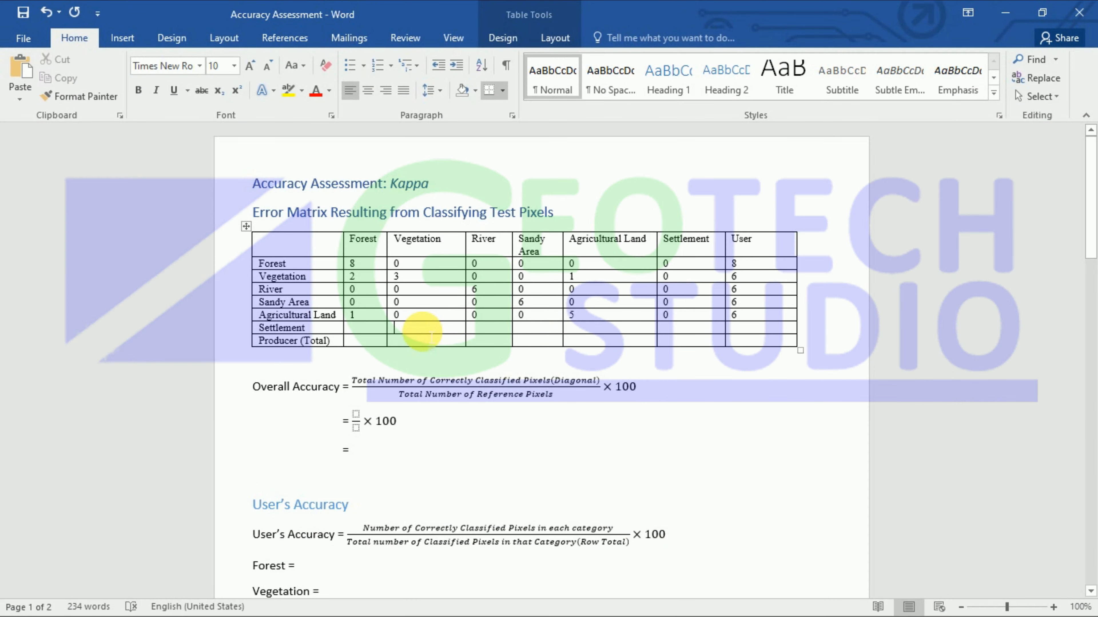
{"action": "type", "text": "2"}
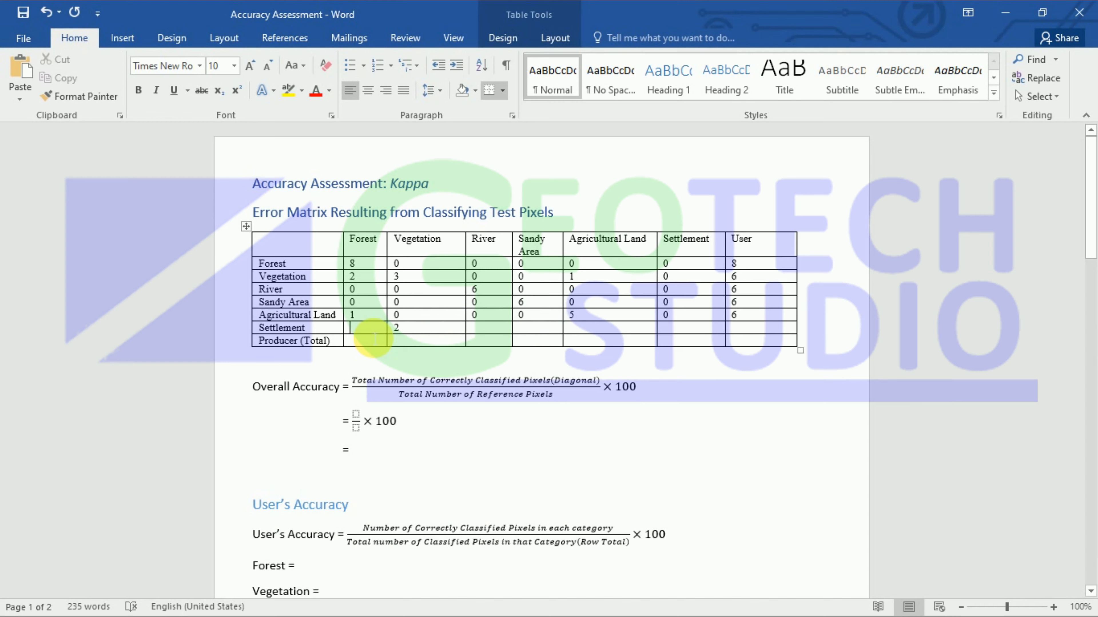
{"action": "type", "text": "1"}
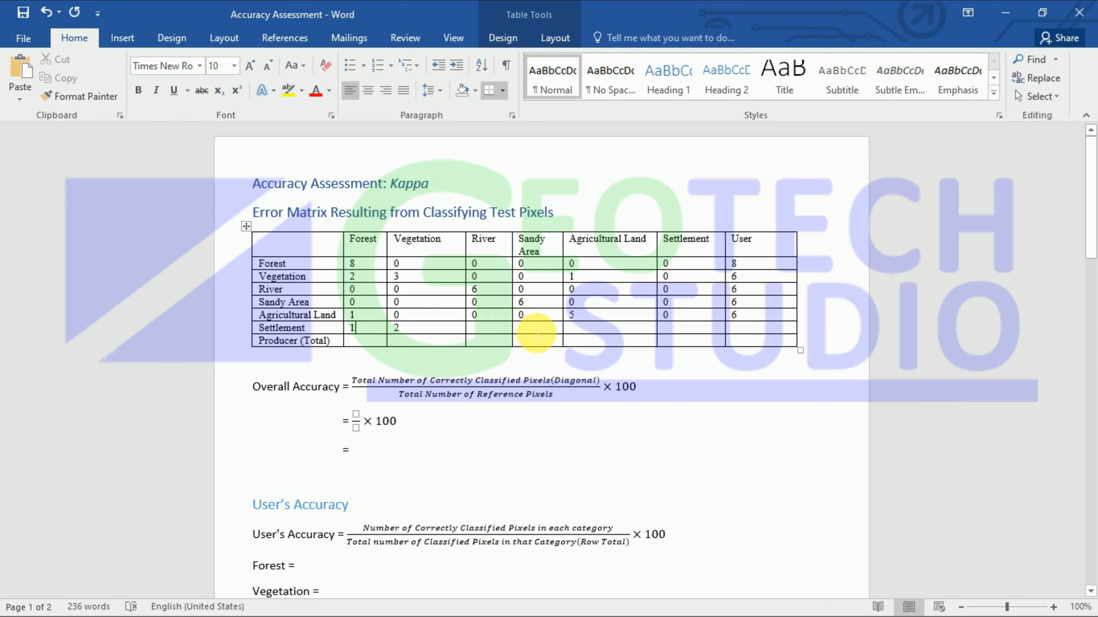
{"action": "left_click", "coordinate": [591, 329]}
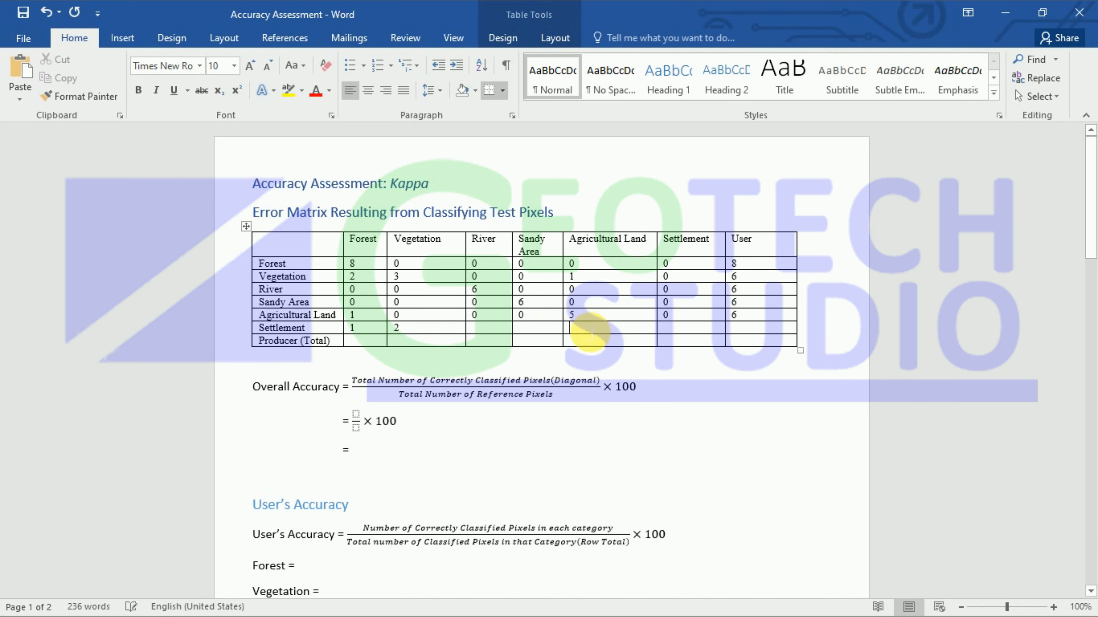
{"action": "type", "text": "2"}
{"action": "key", "text": "BackSpace"}
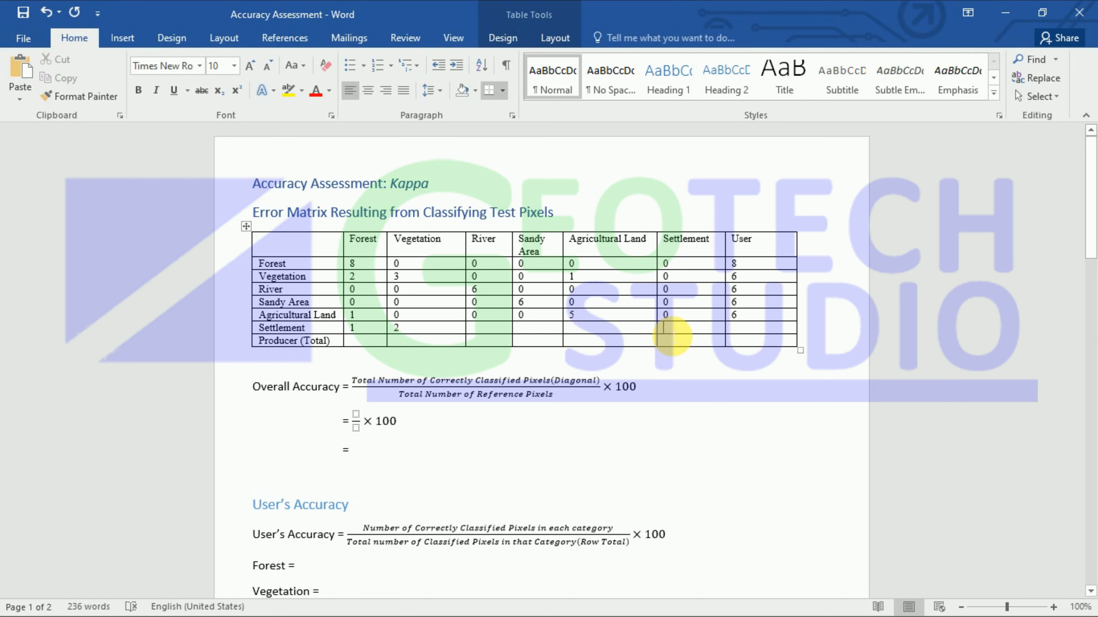
{"action": "type", "text": "2"}
{"action": "left_click", "coordinate": [588, 331]}
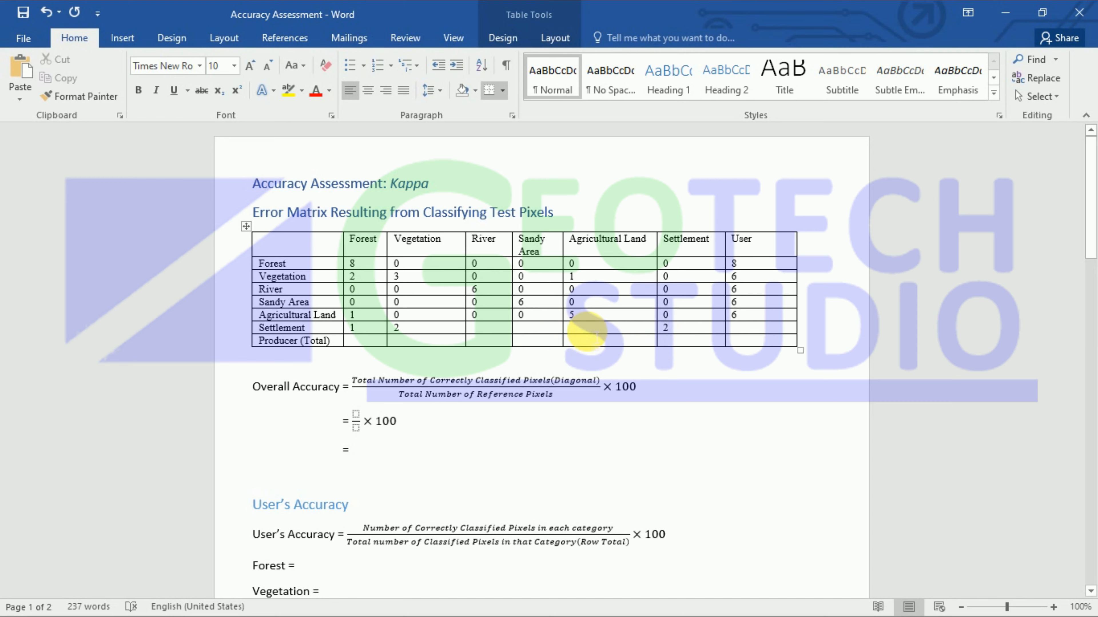
{"action": "type", "text": "1"}
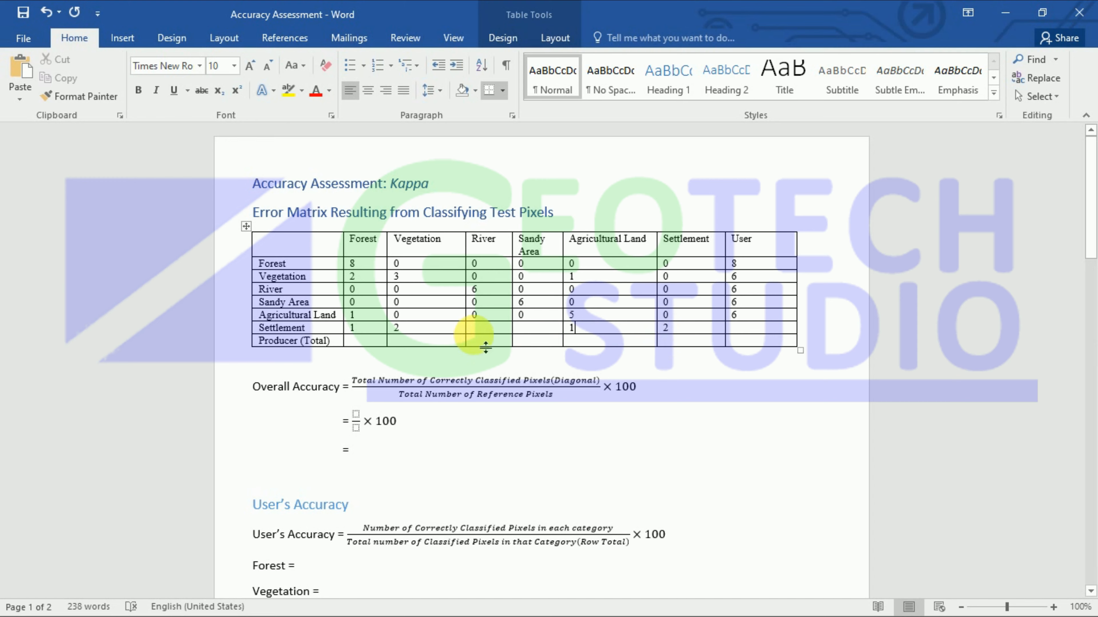
Step: Put 0 in the Settlement row's River and Sandy Area cells, zoom in, and enter User total 6
{"action": "left_click", "coordinate": [480, 330]}
{"action": "type", "text": "-"}
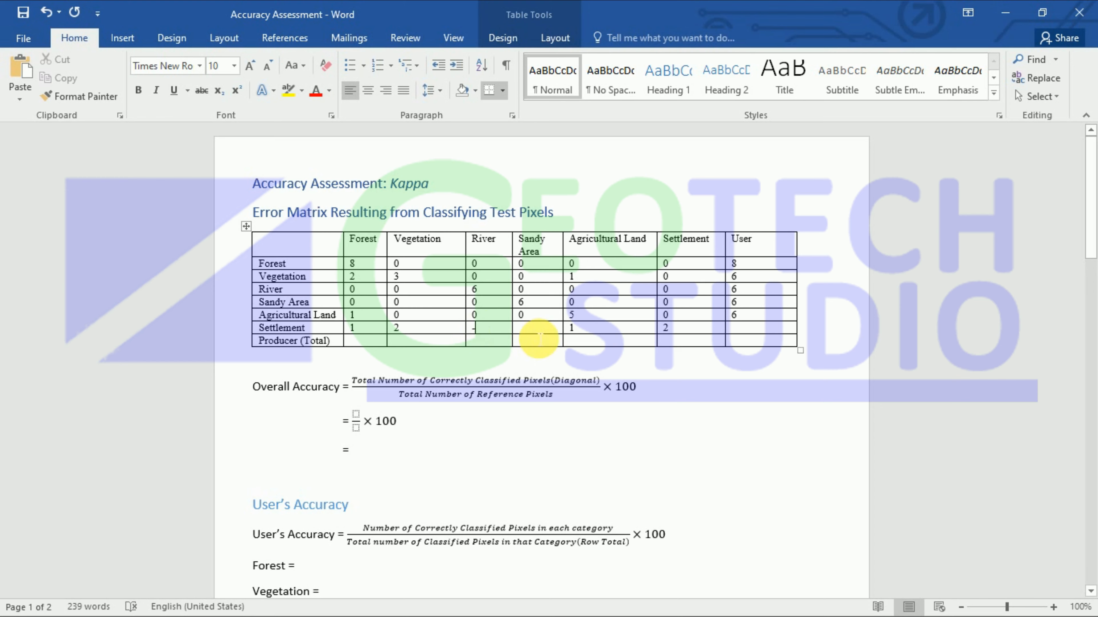
{"action": "key", "text": "BackSpace"}
{"action": "type", "text": "0"}
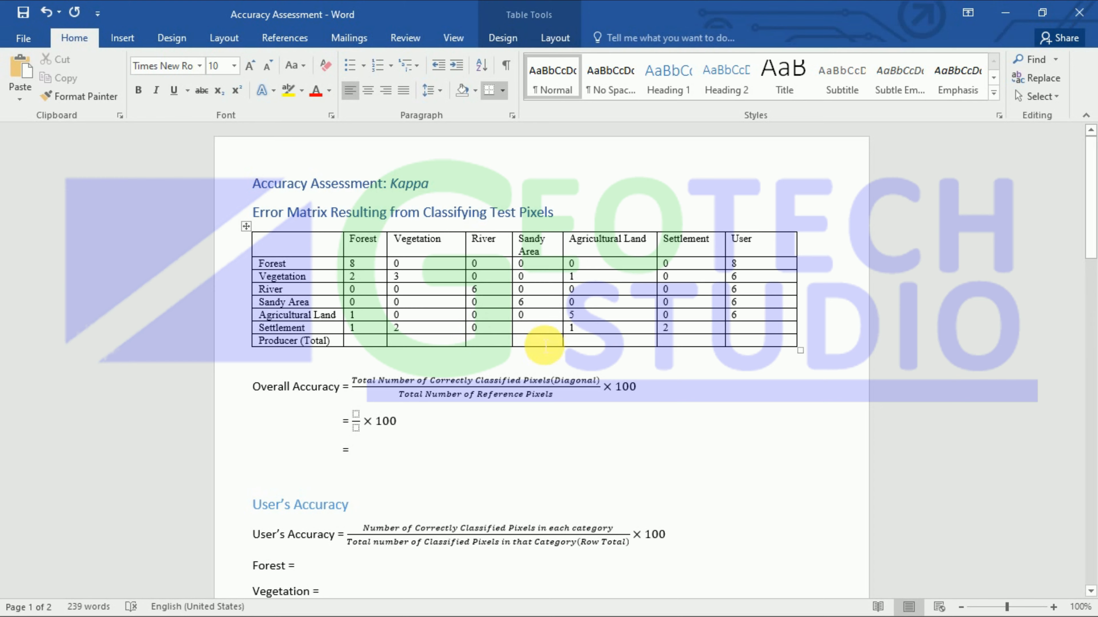
{"action": "left_click", "coordinate": [540, 338]}
{"action": "type", "text": "0"}
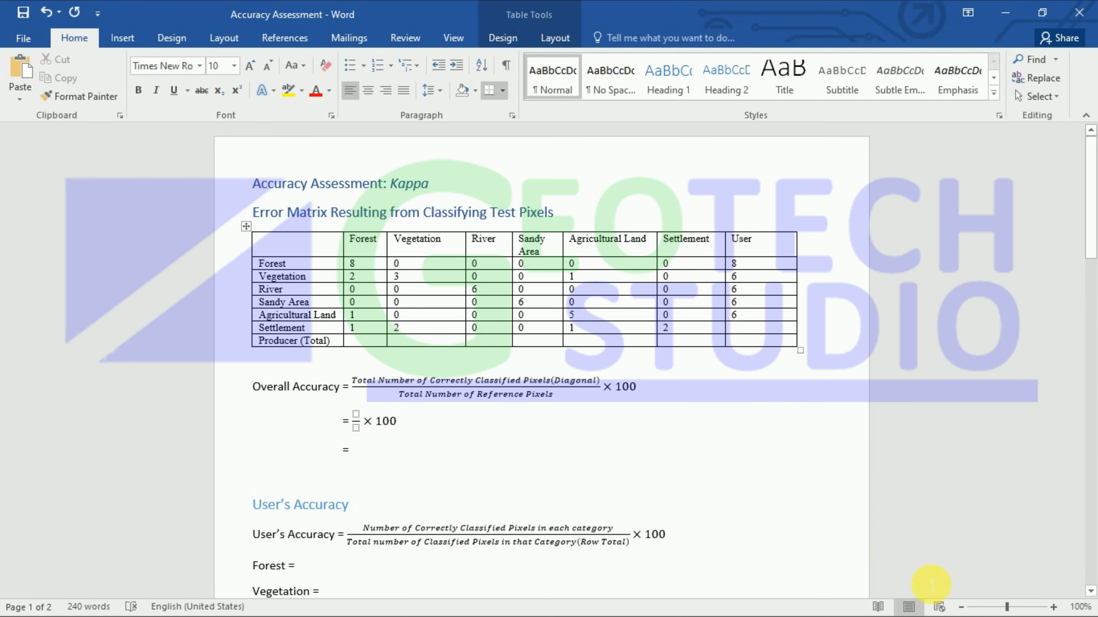
{"action": "left_click_drag", "start_coordinate": [1006, 605], "coordinate": [1013, 604]}
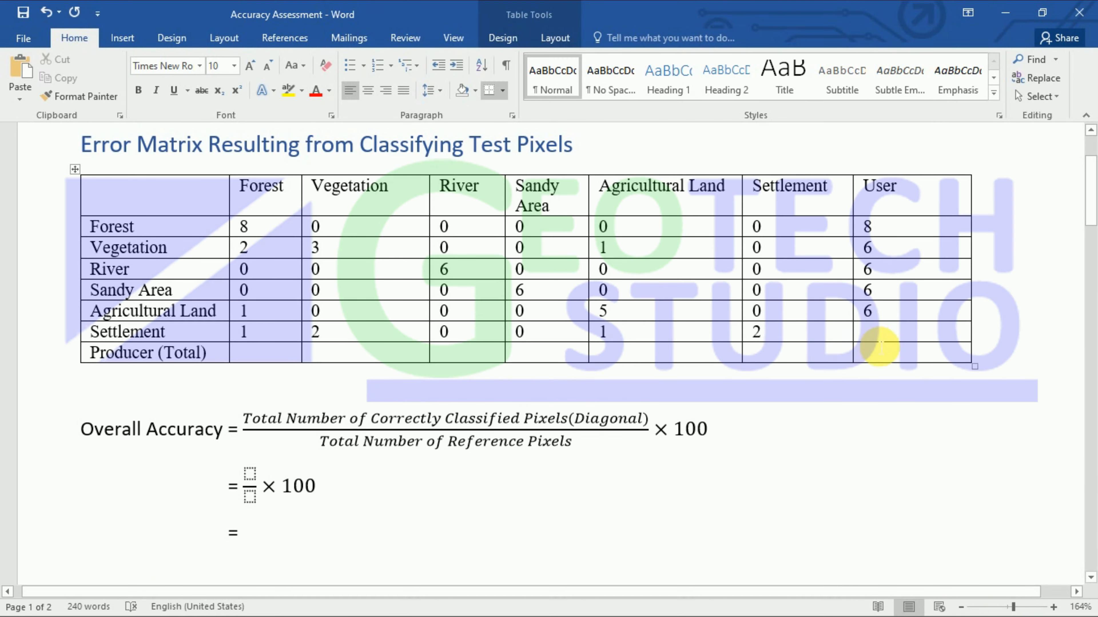
{"action": "left_click", "coordinate": [882, 335]}
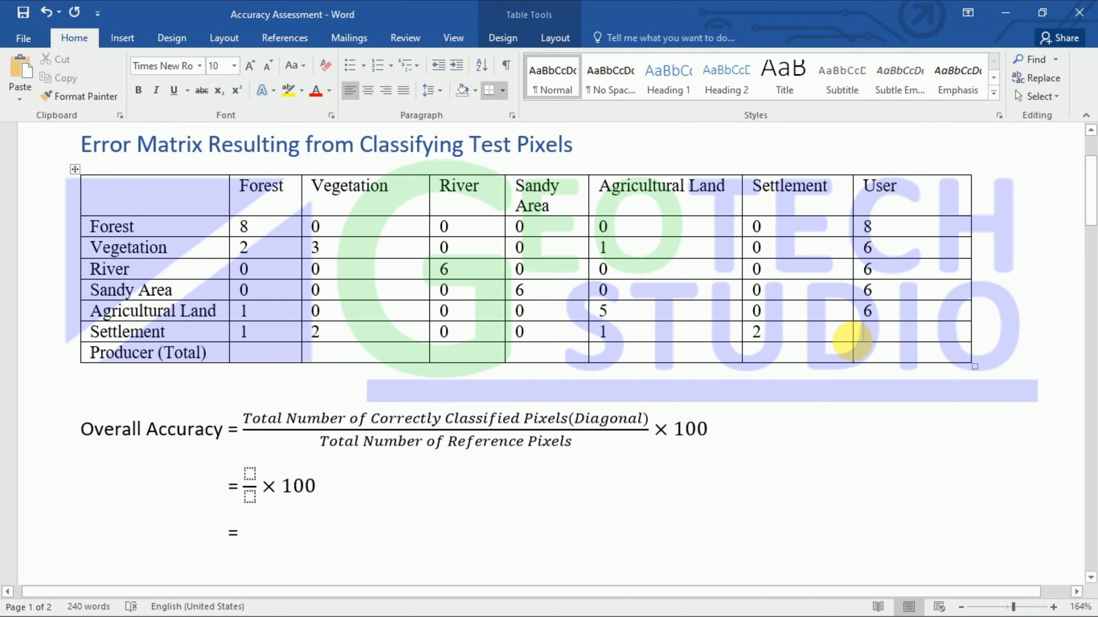
{"action": "type", "text": "6"}
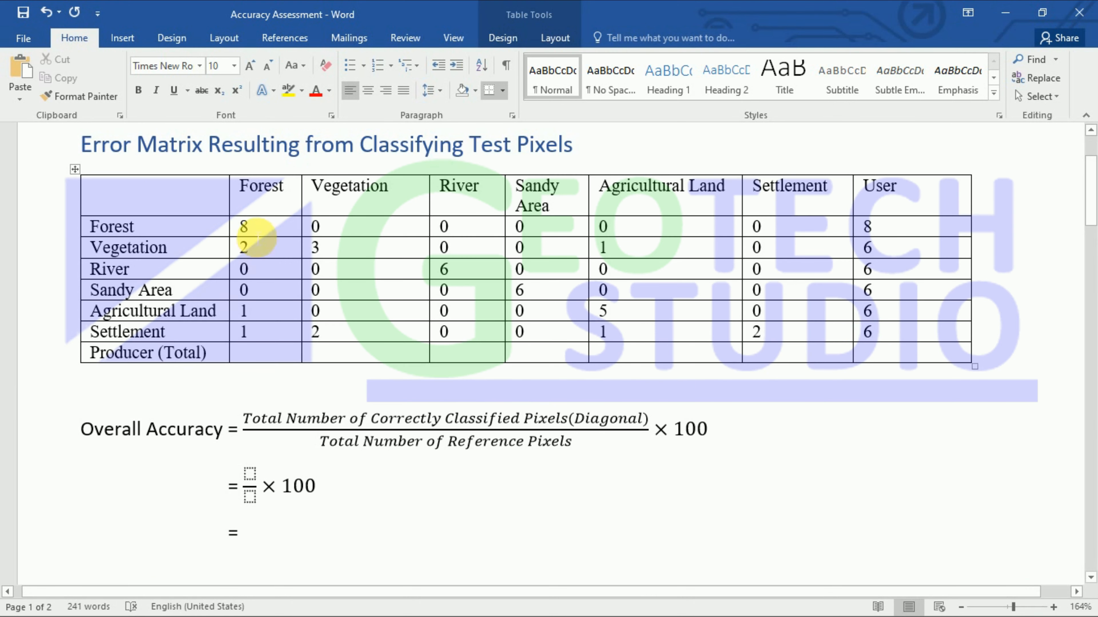